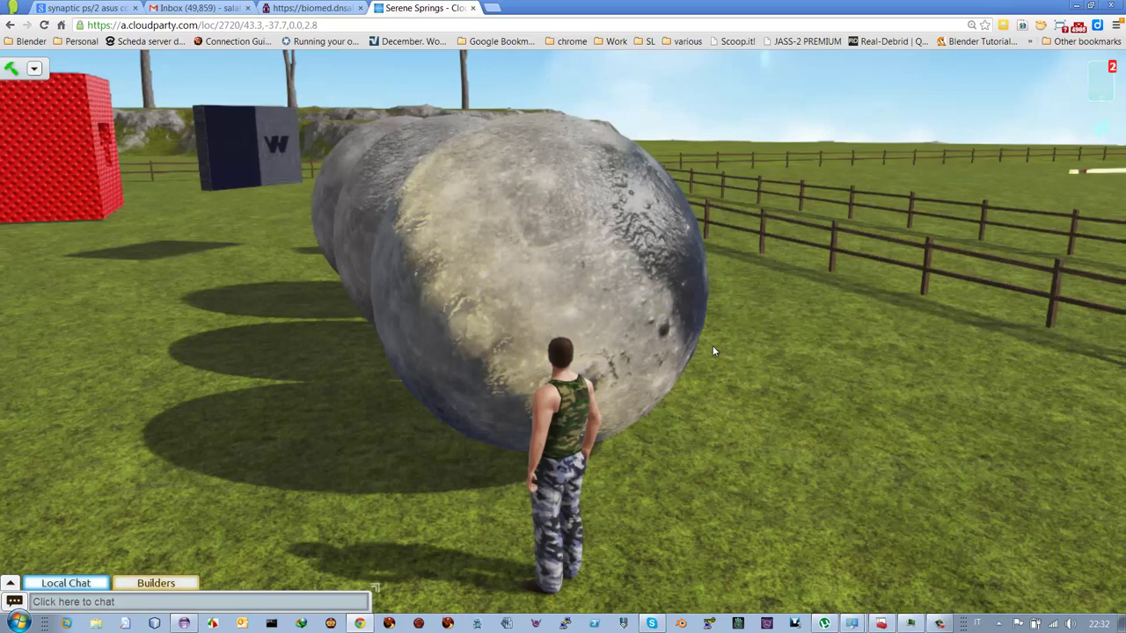
Step: Walk the avatar around the row of moon spheres and examine their surface textures from several sides
key("Right")
key("Up")
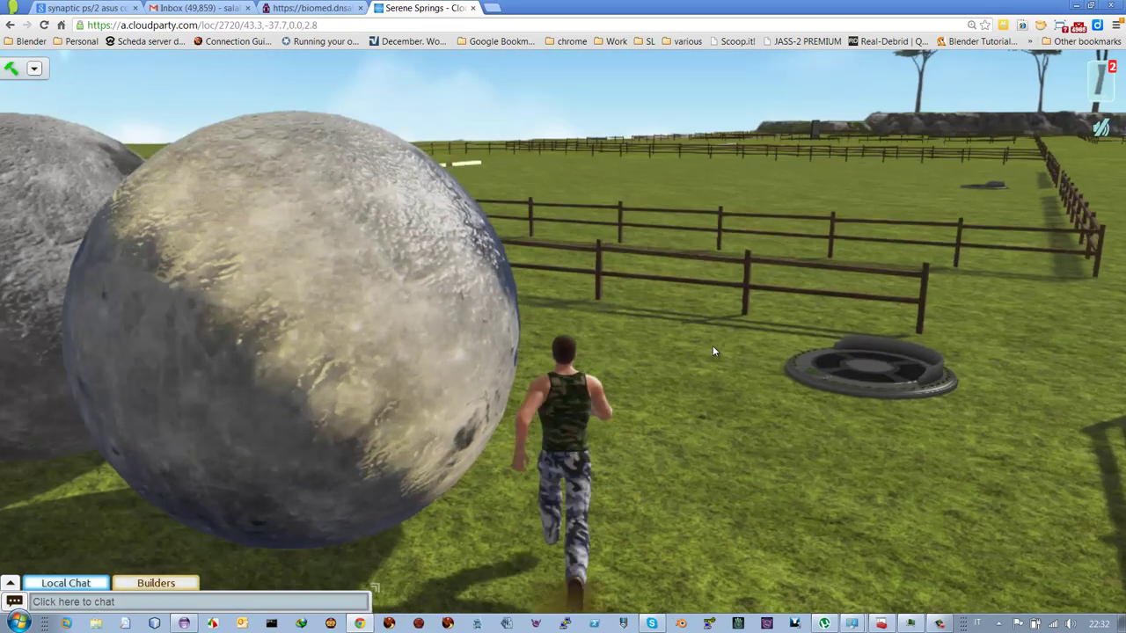
key("Left")
key("Left")
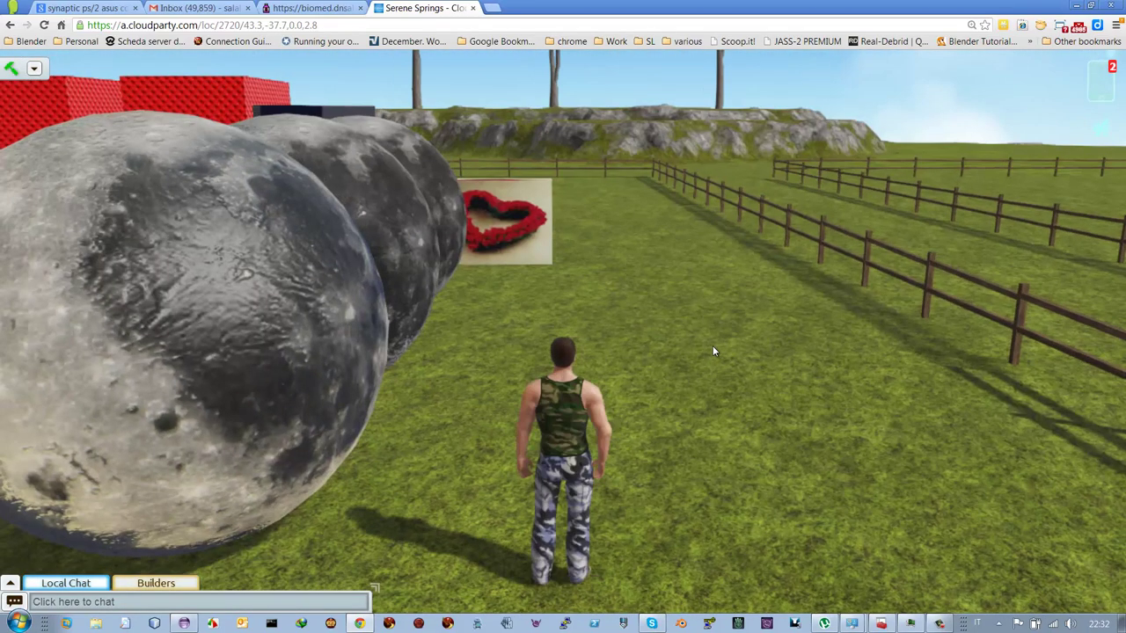
key("Right")
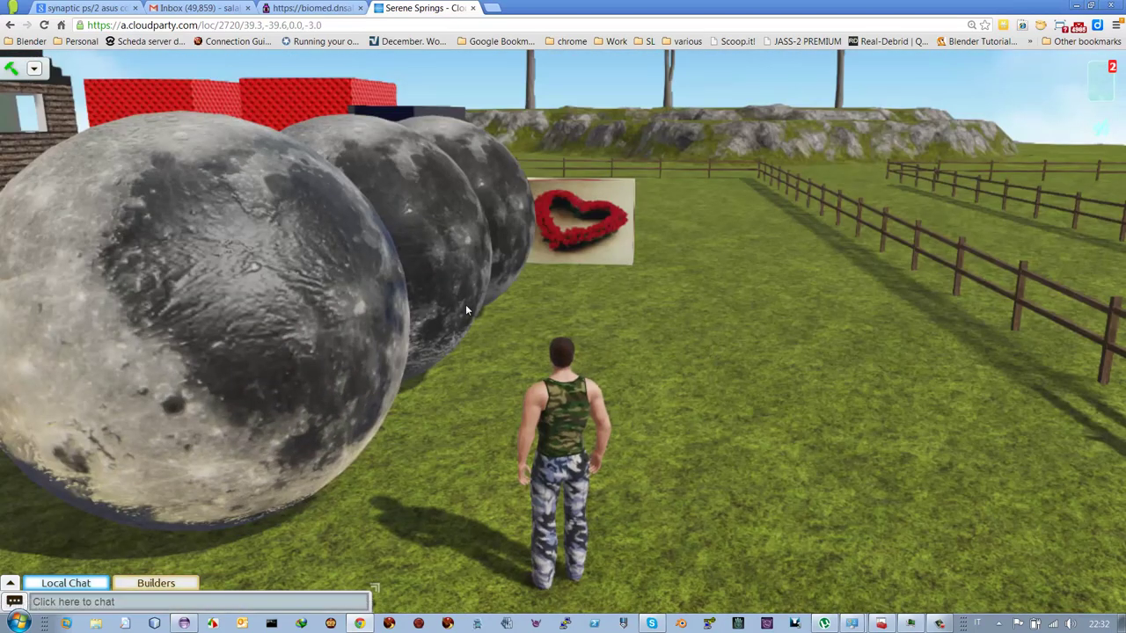
key("Left")
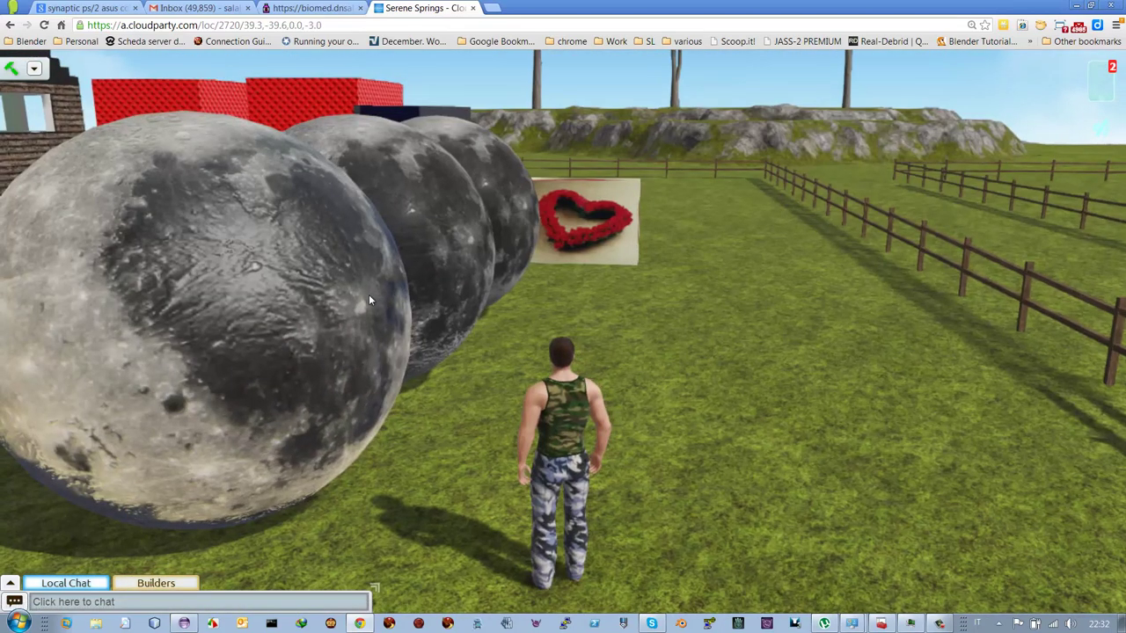
key("Left")
key("Up")
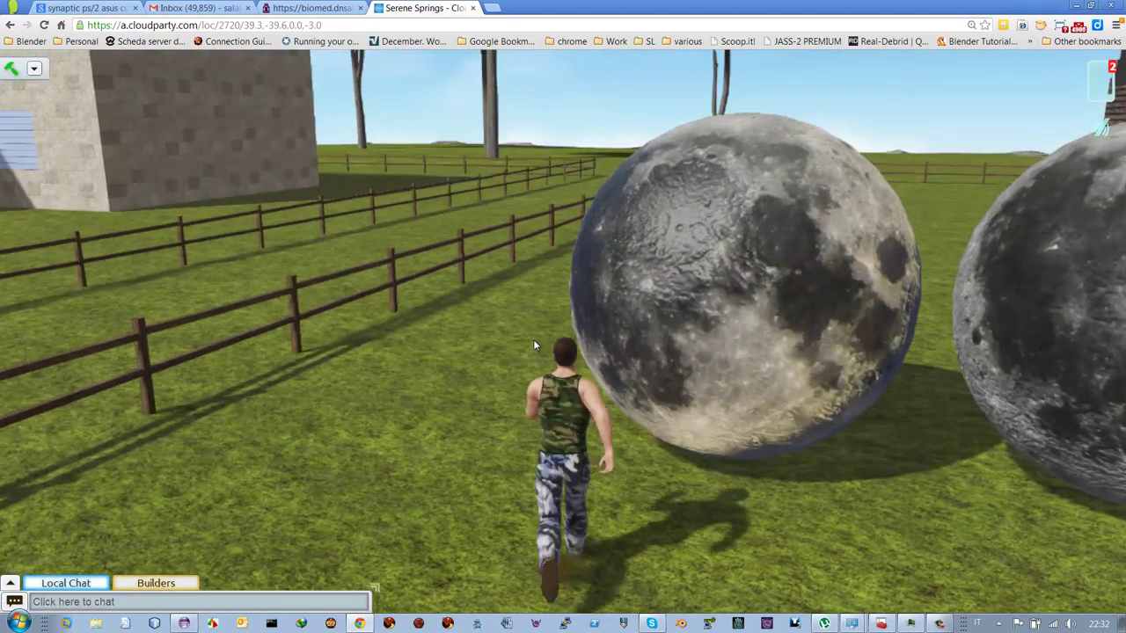
key("Left")
key("Right")
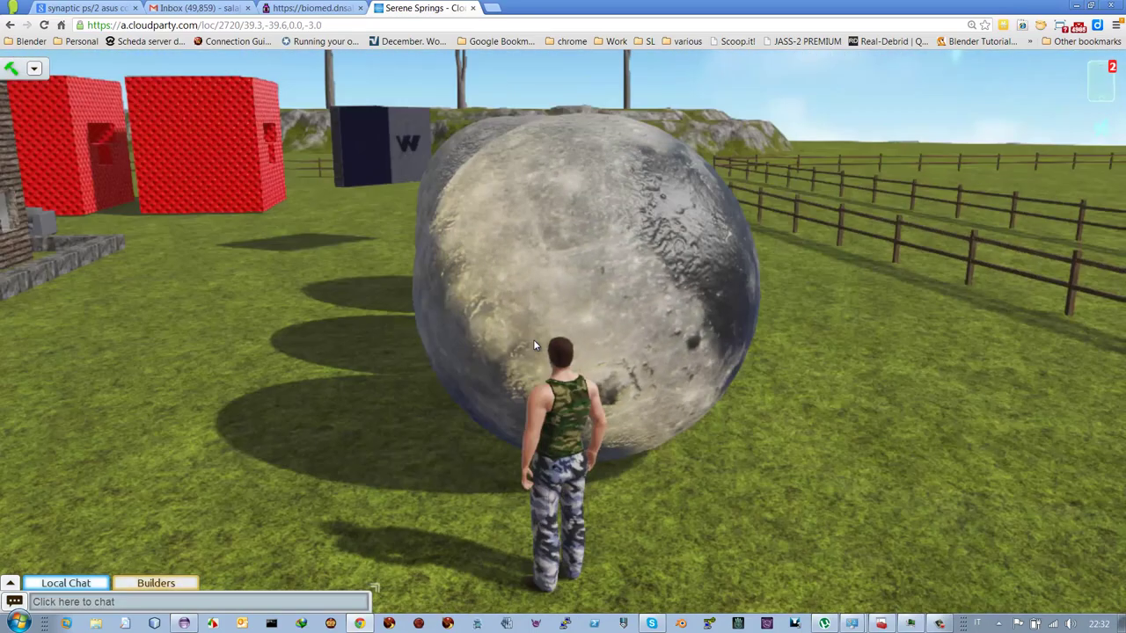
key("Up")
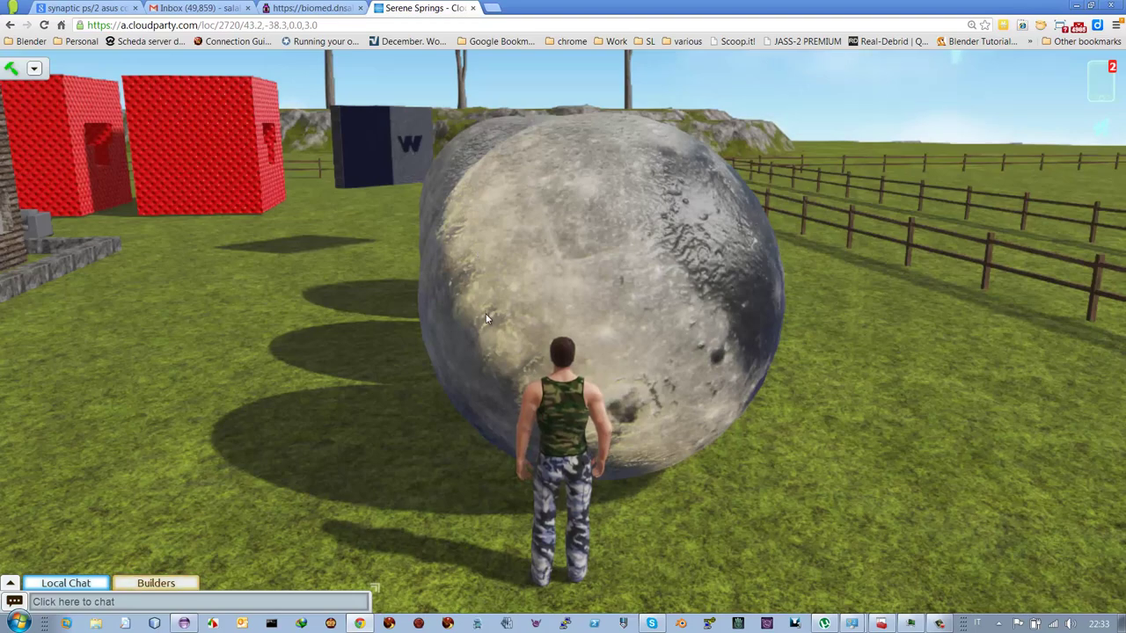
key("Left")
key("Right")
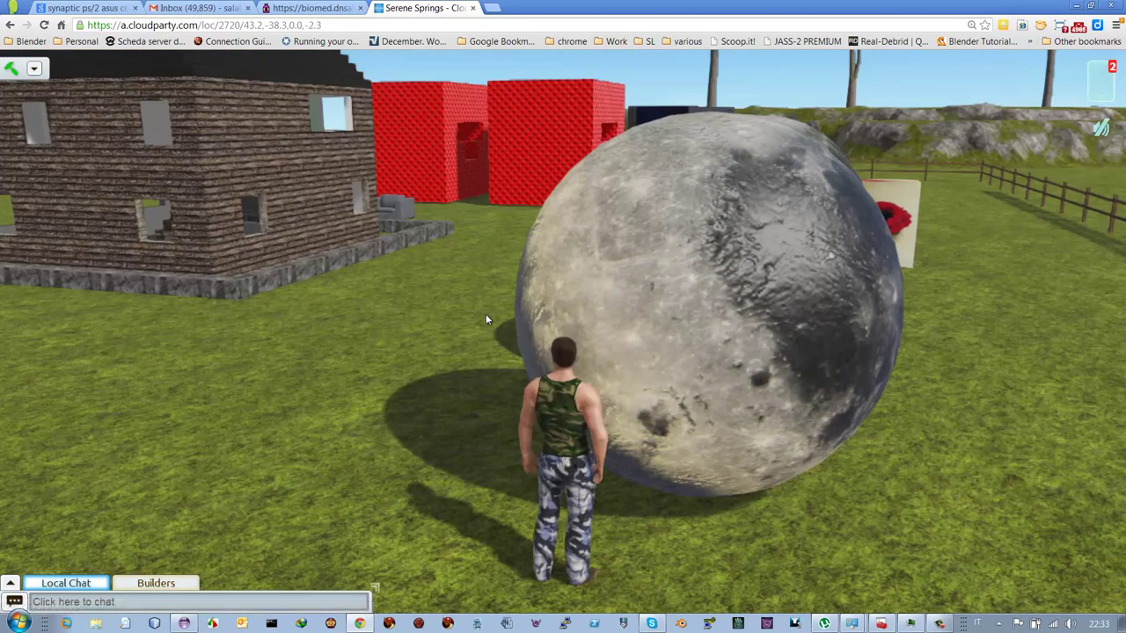
key("Right")
key("Right")
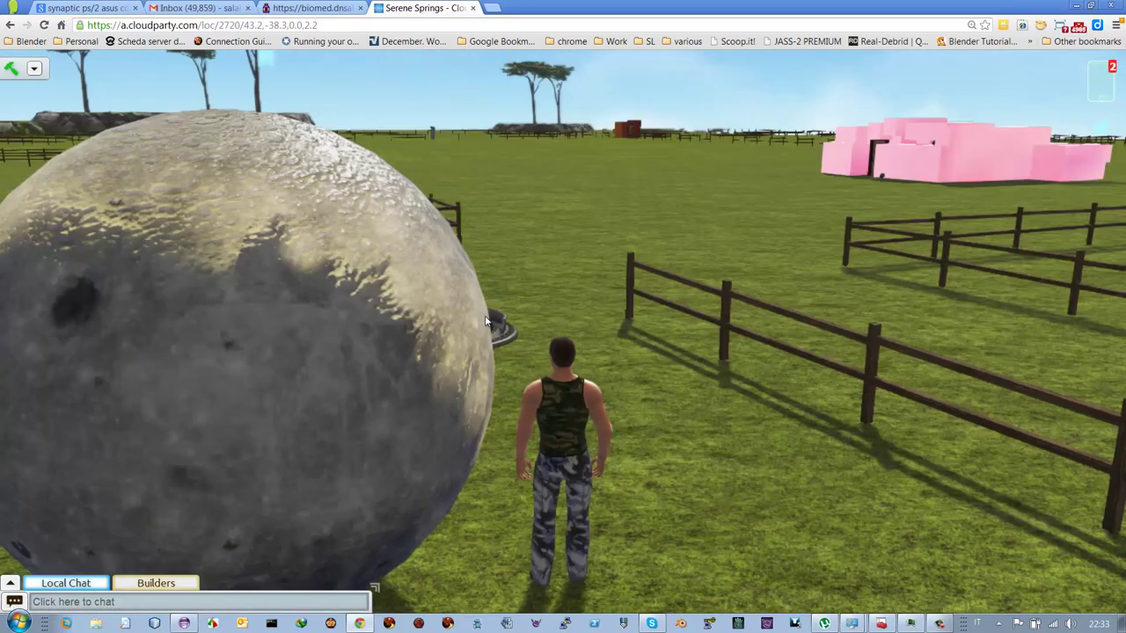
key("Up")
key("Left")
key("Up")
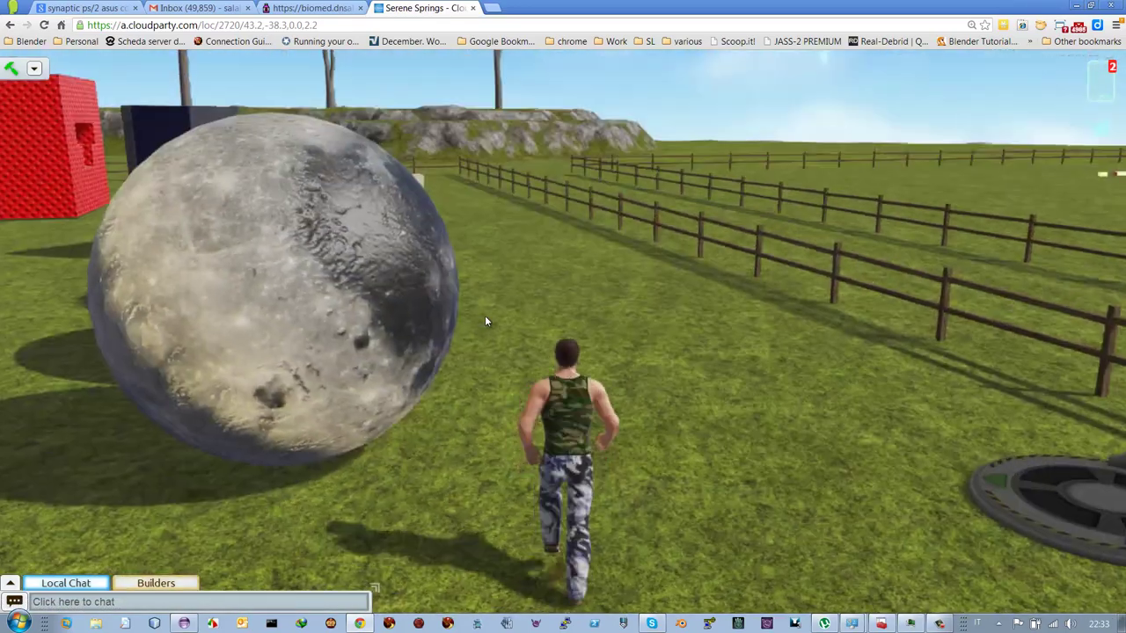
key("Left")
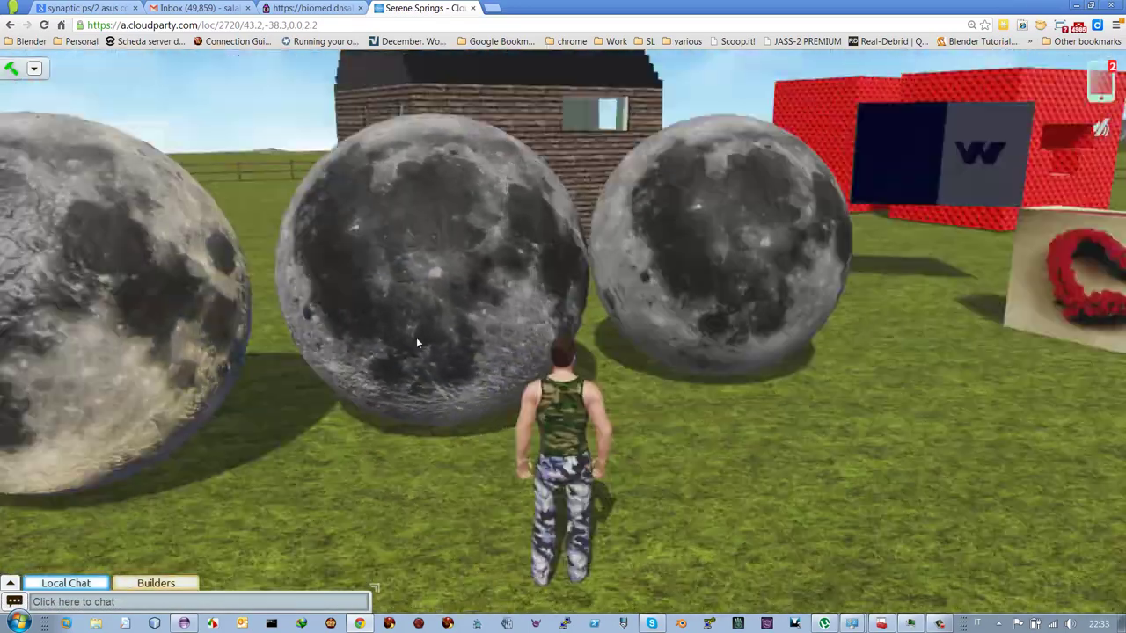
key("Left")
key("Up")
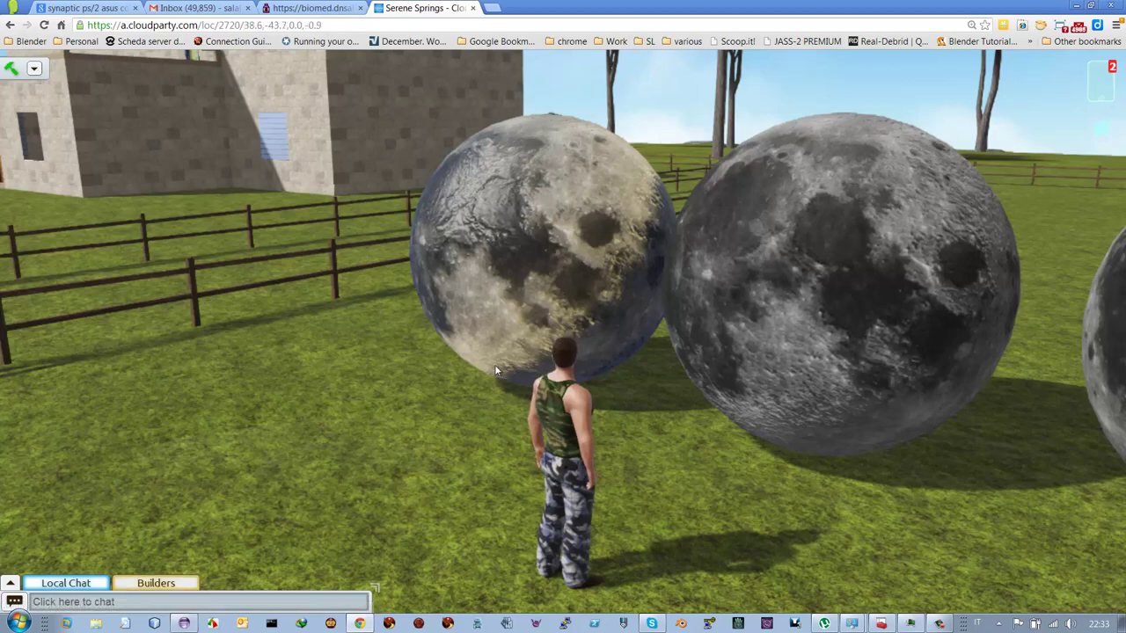
key("Left")
key("Up")
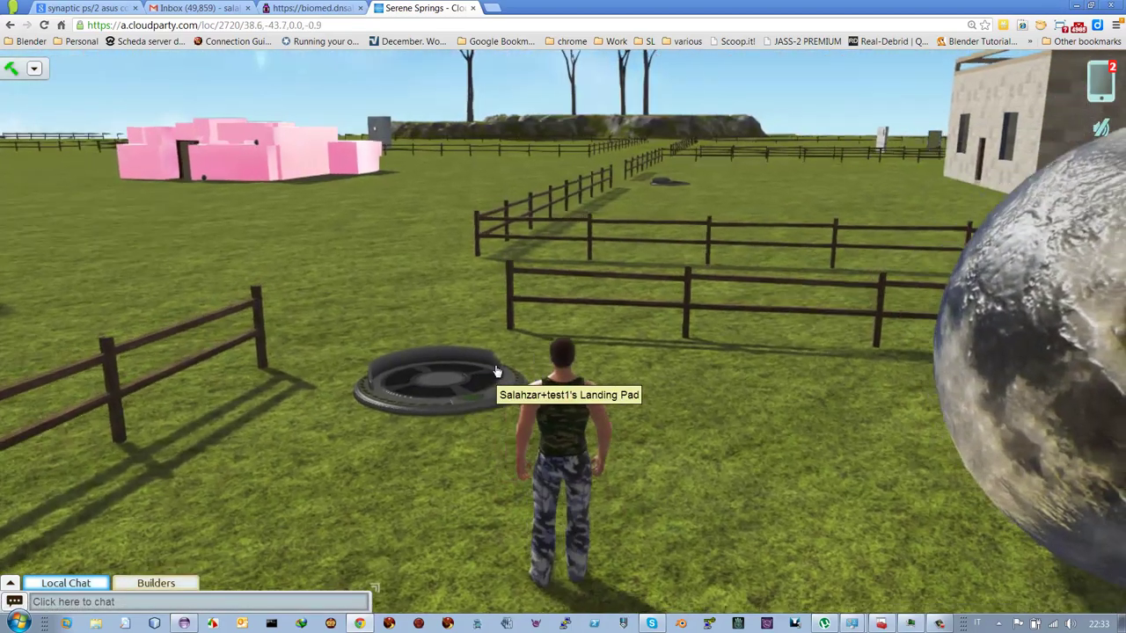
key("Right")
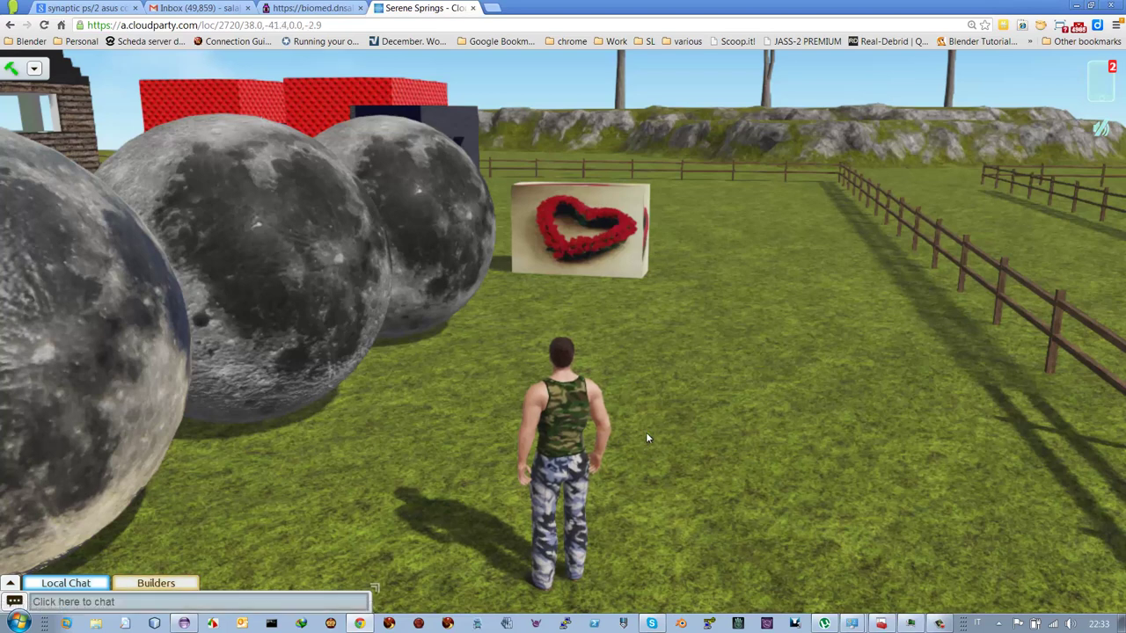
Step: Enter build mode and open the UVMap Texture palette in the library
right_click(663, 449)
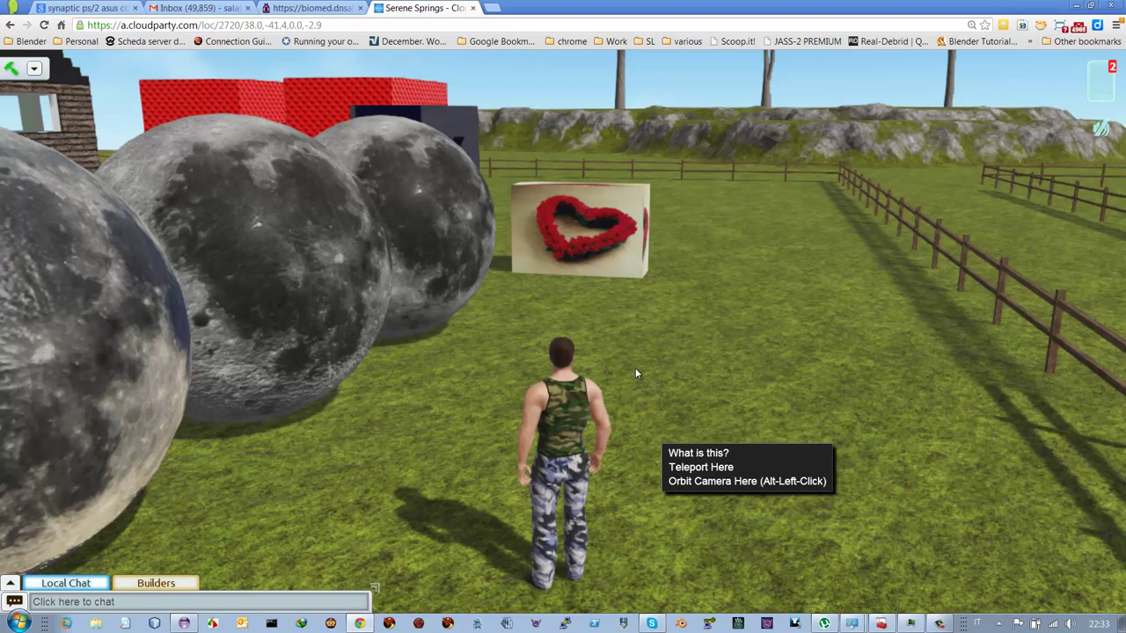
key("b")
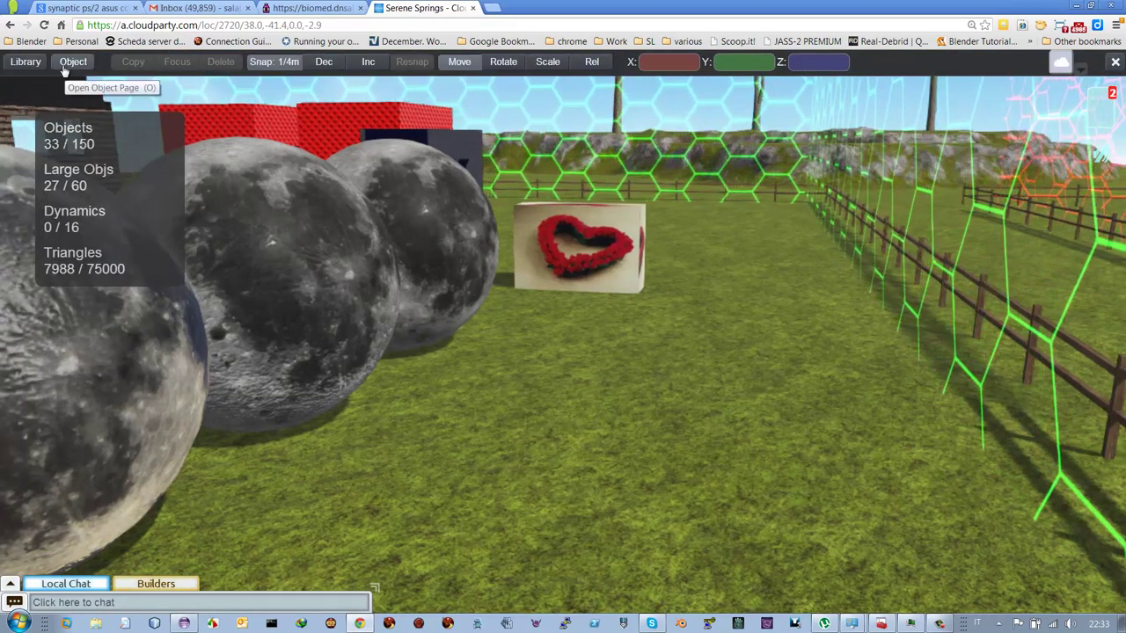
left_click(35, 64)
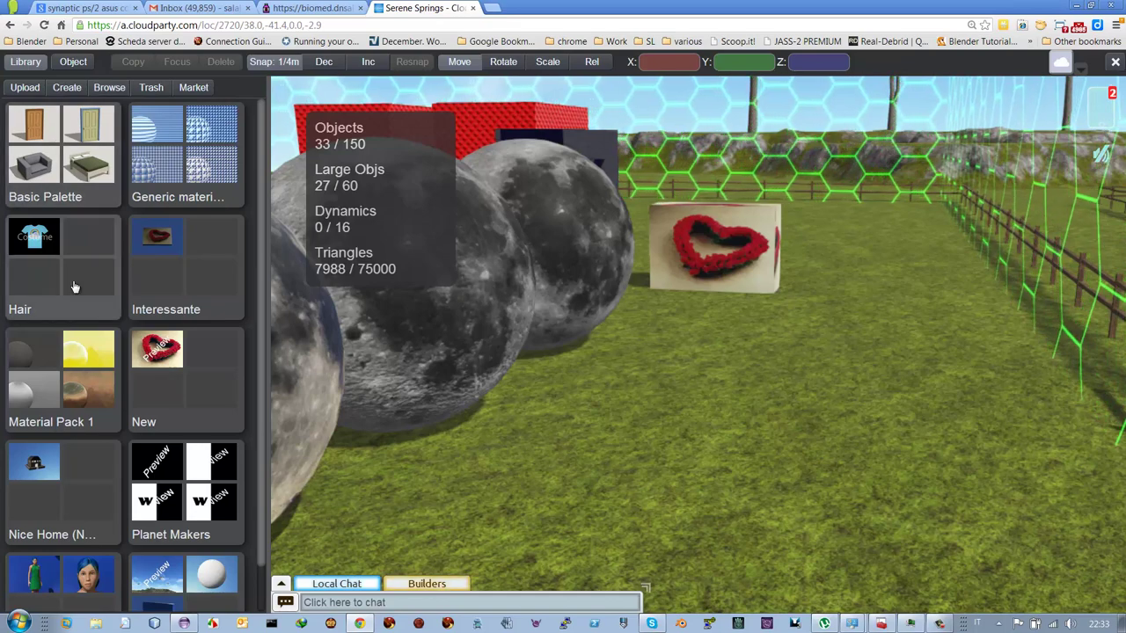
scroll(80, 299, "down", 1)
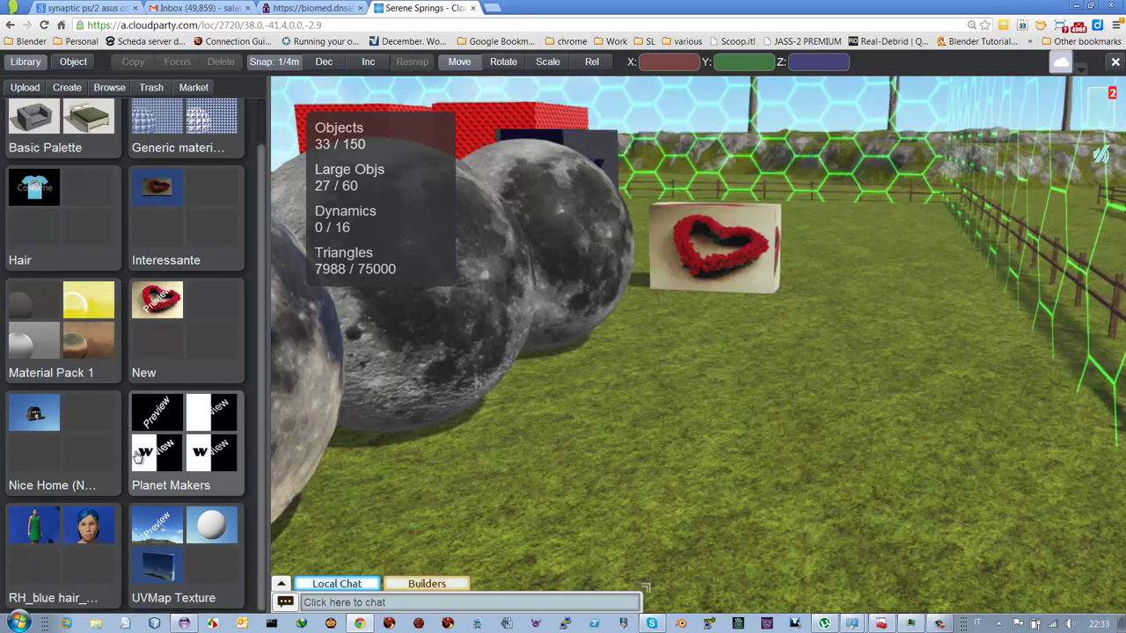
left_click(165, 546)
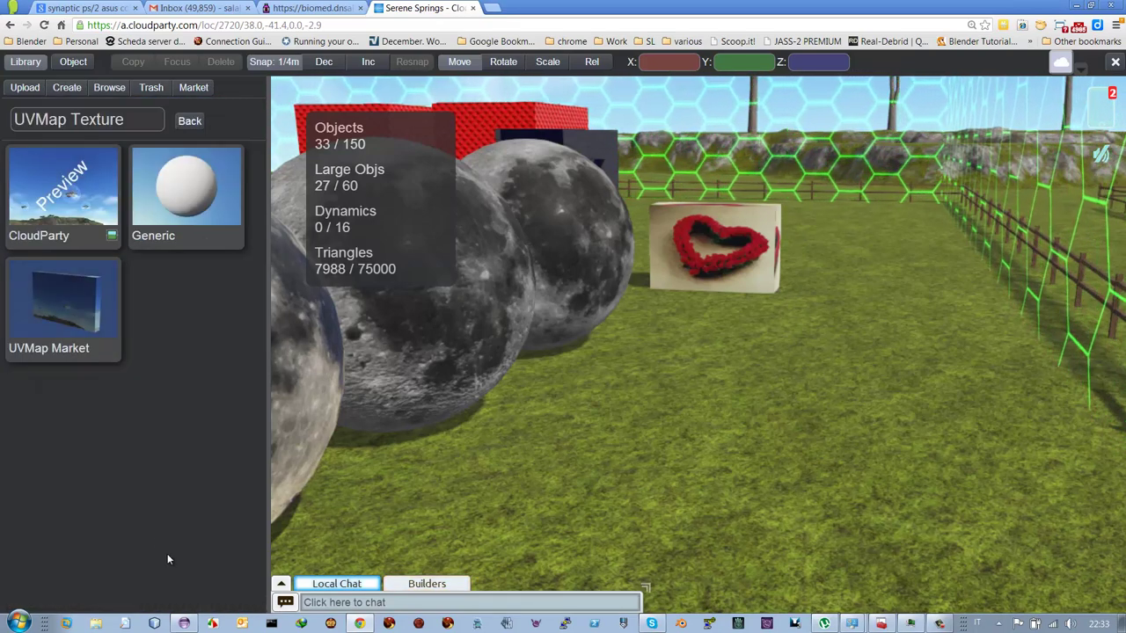
Step: Place a UVMap Market object on the grass beside the moon spheres and raise it to Z 0.750
left_click(63, 313)
left_click_drag(103, 333, 682, 442)
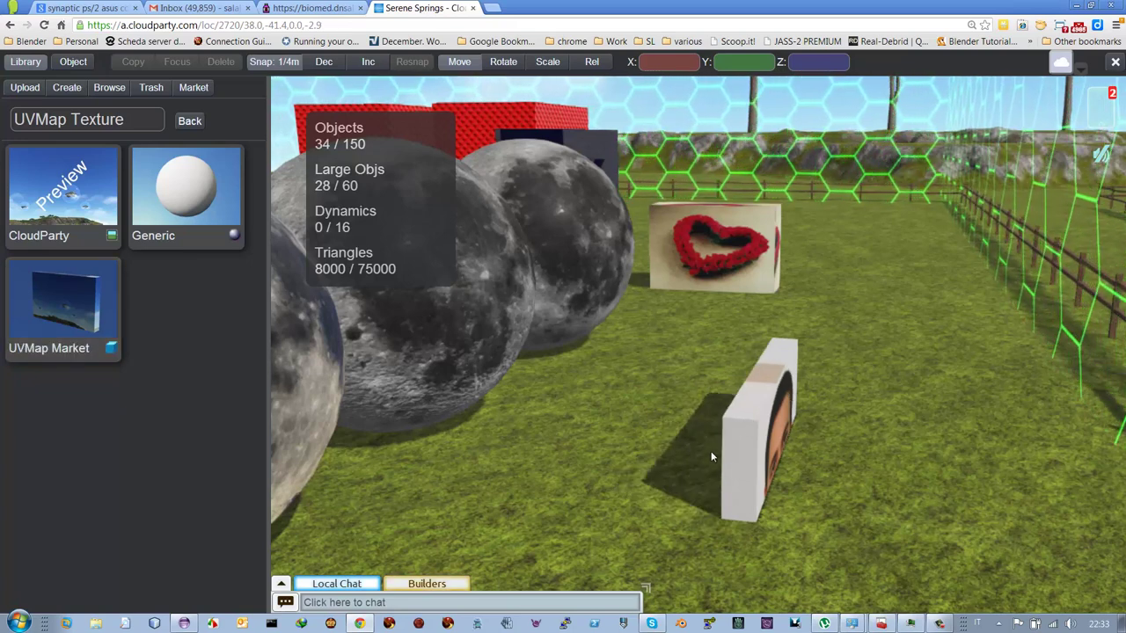
right_click(739, 460)
left_click(753, 479)
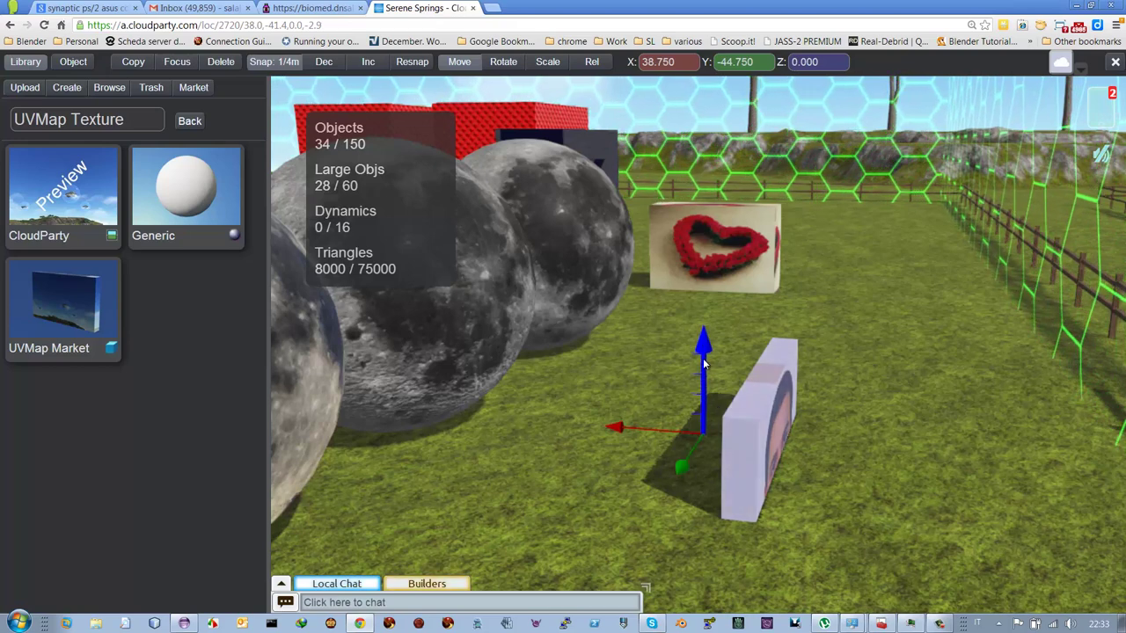
left_click_drag(703, 336, 697, 285)
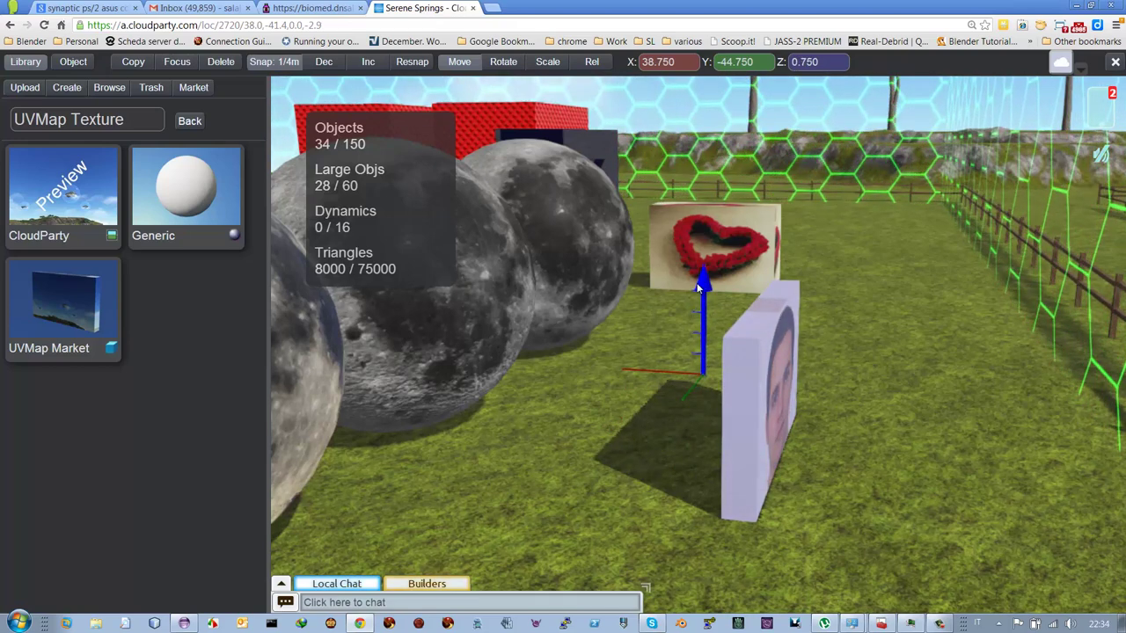
Step: Rotate the placed UVMap Market object to -90 degrees about the Z axis so its picture faces the camera
key("r")
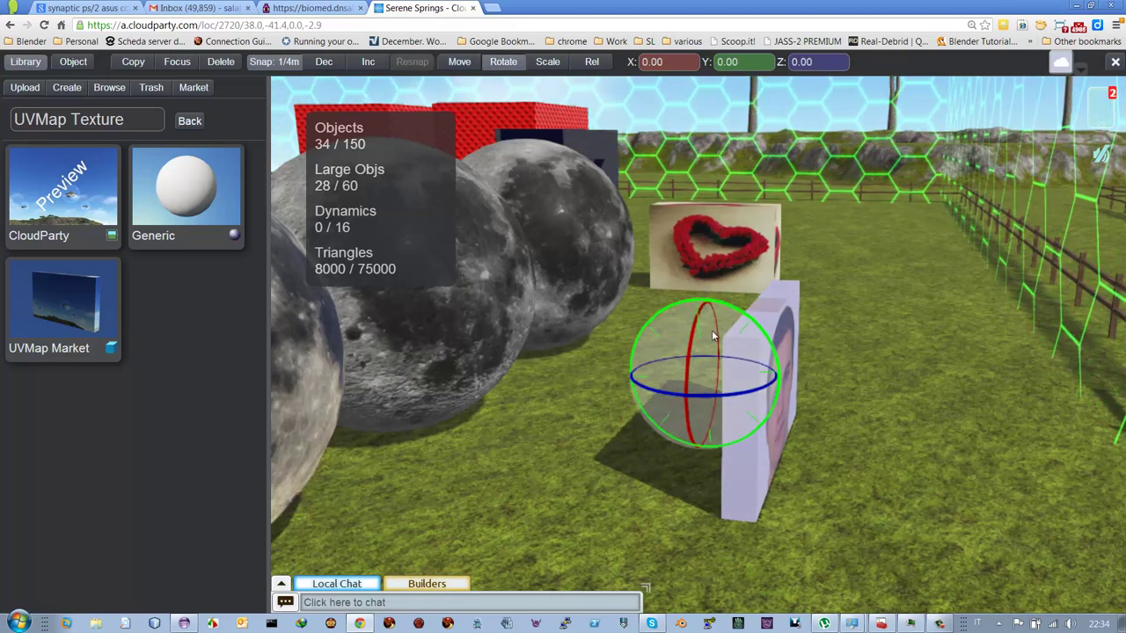
left_click_drag(715, 397, 672, 392)
key("ctrl+z")
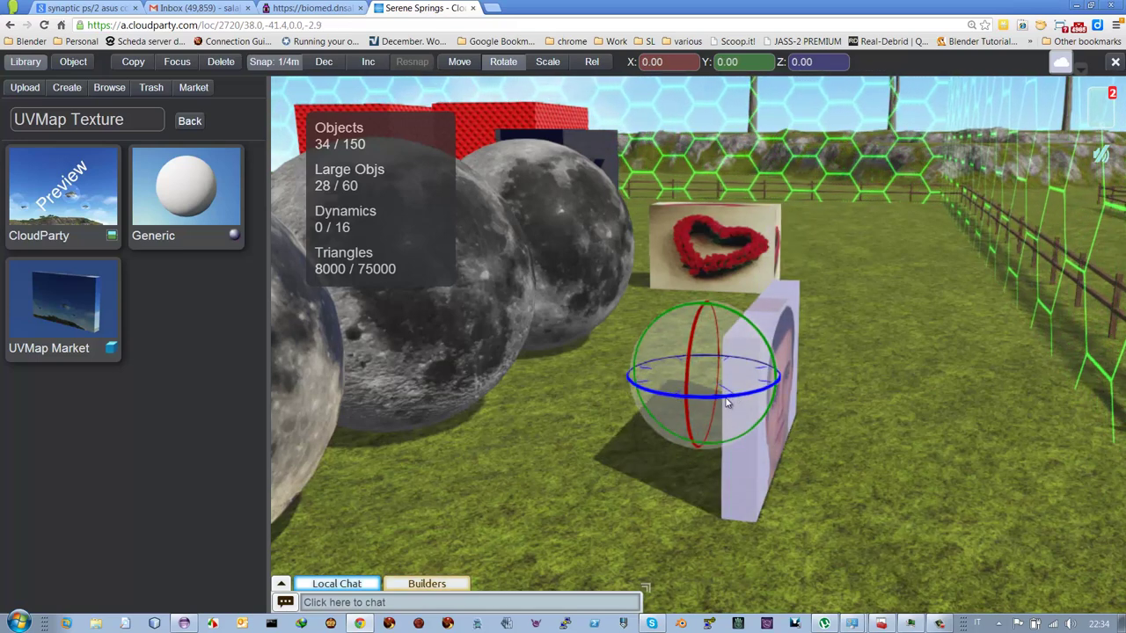
left_click_drag(726, 400, 626, 386)
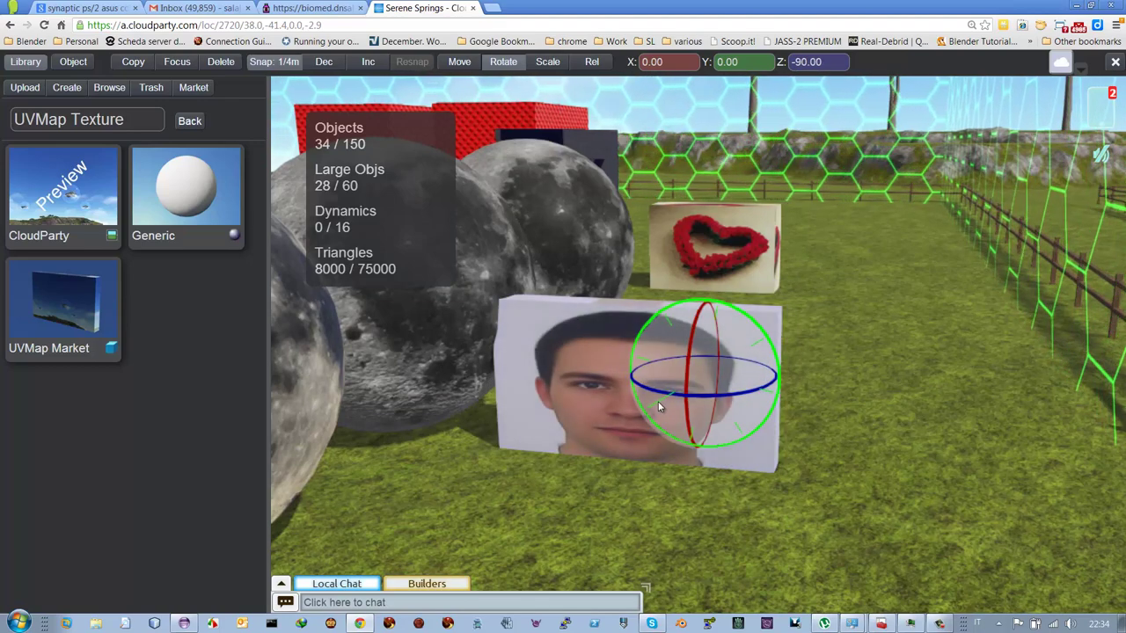
Step: Move the UVMap Market object to X 37.750 and raise it to Z 1.250
key("1")
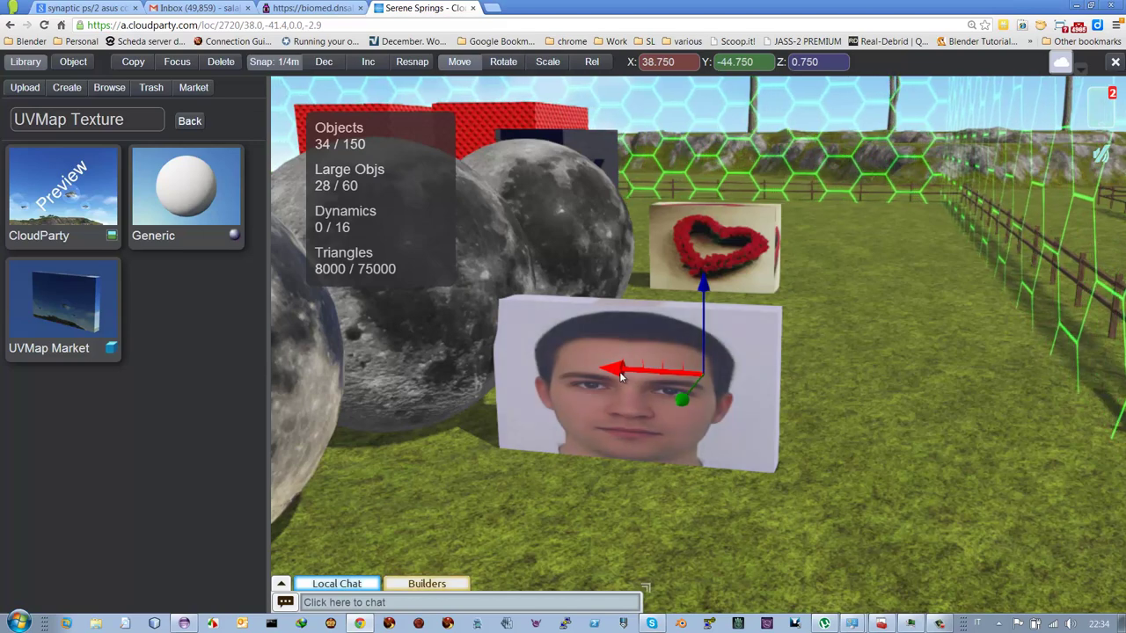
left_click_drag(619, 371, 728, 376)
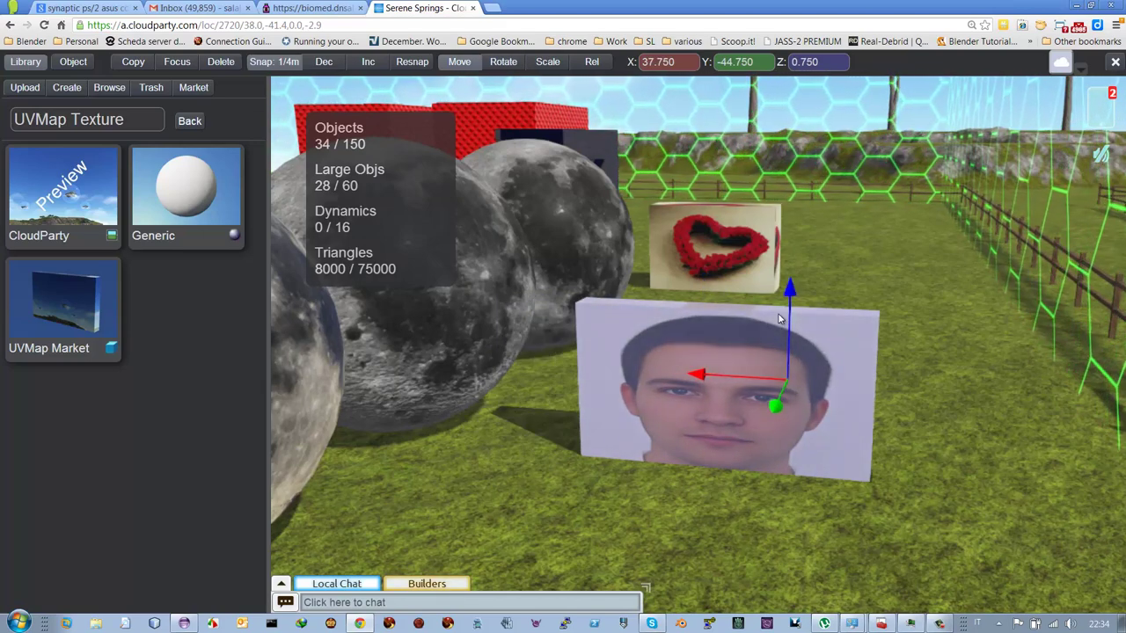
left_click_drag(790, 294, 798, 249)
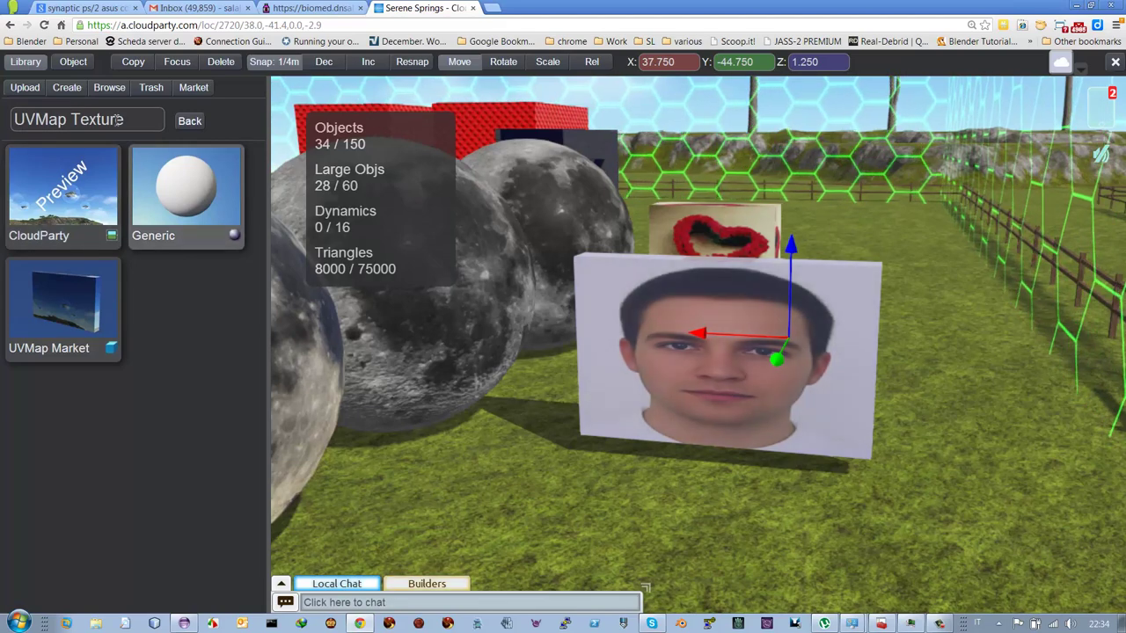
Step: Create a new material named "testmaterial" in the UVMap Texture palette
left_click(67, 89)
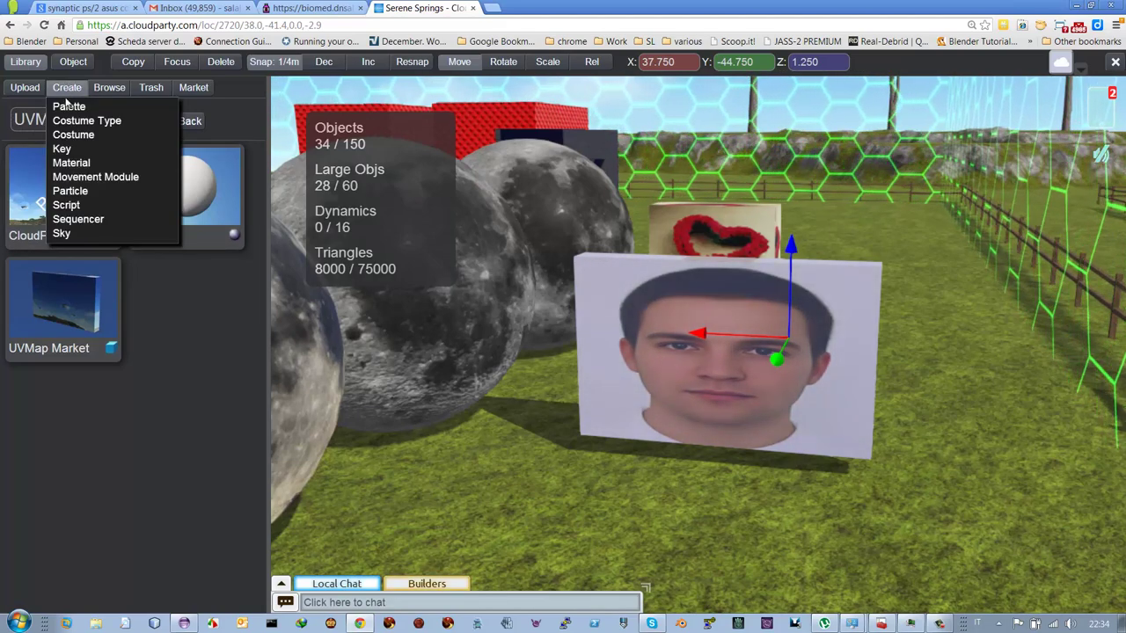
left_click(72, 164)
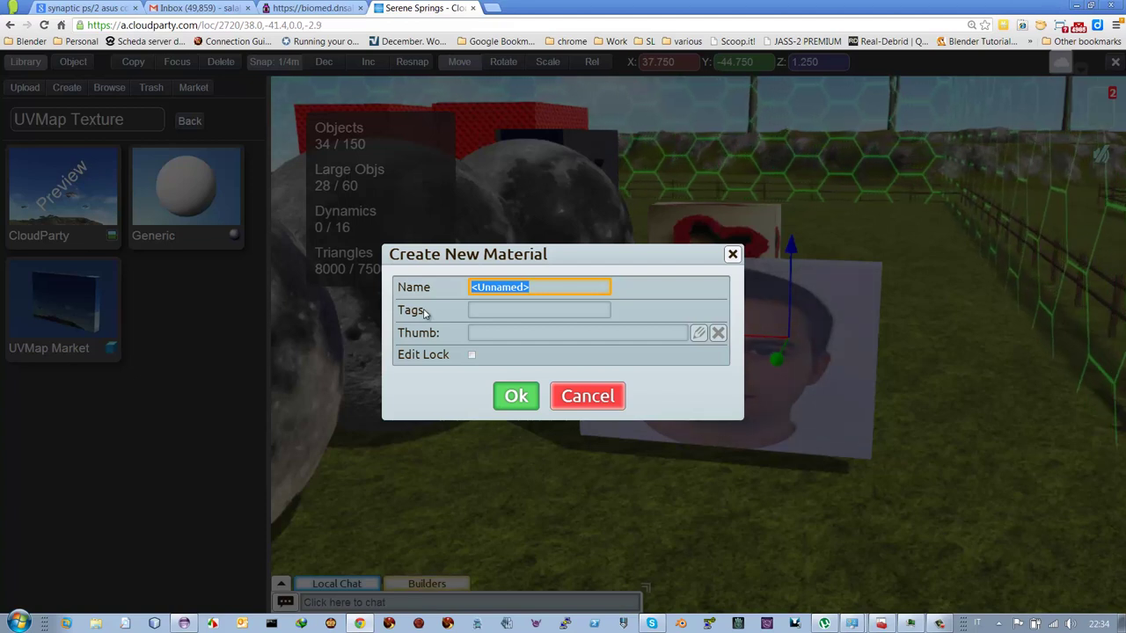
type("test")
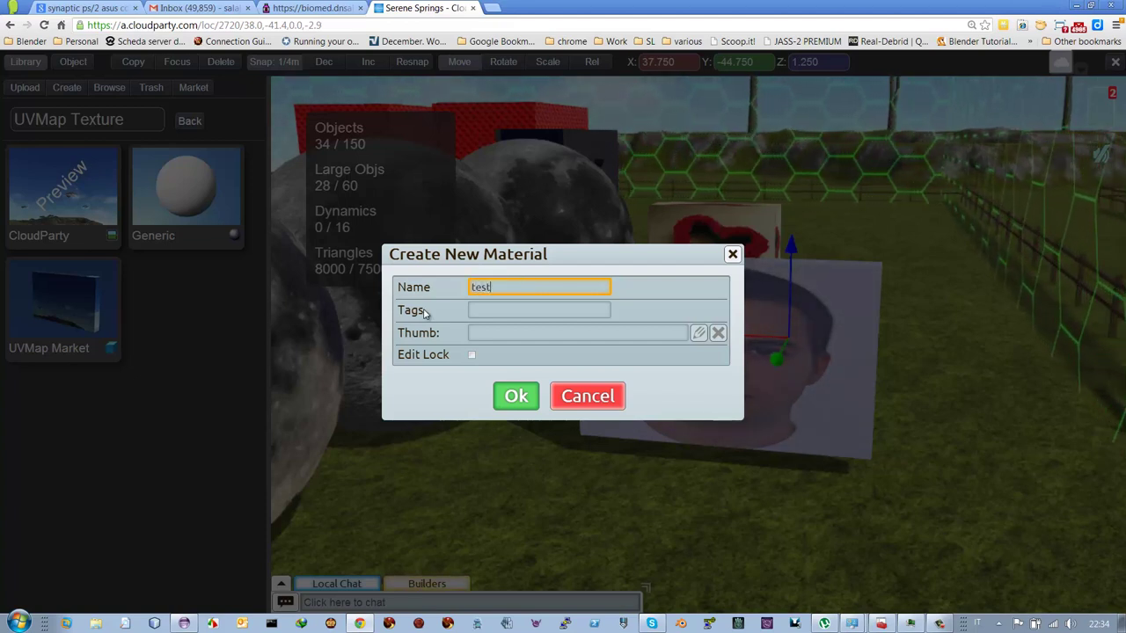
type("material")
left_click(514, 394)
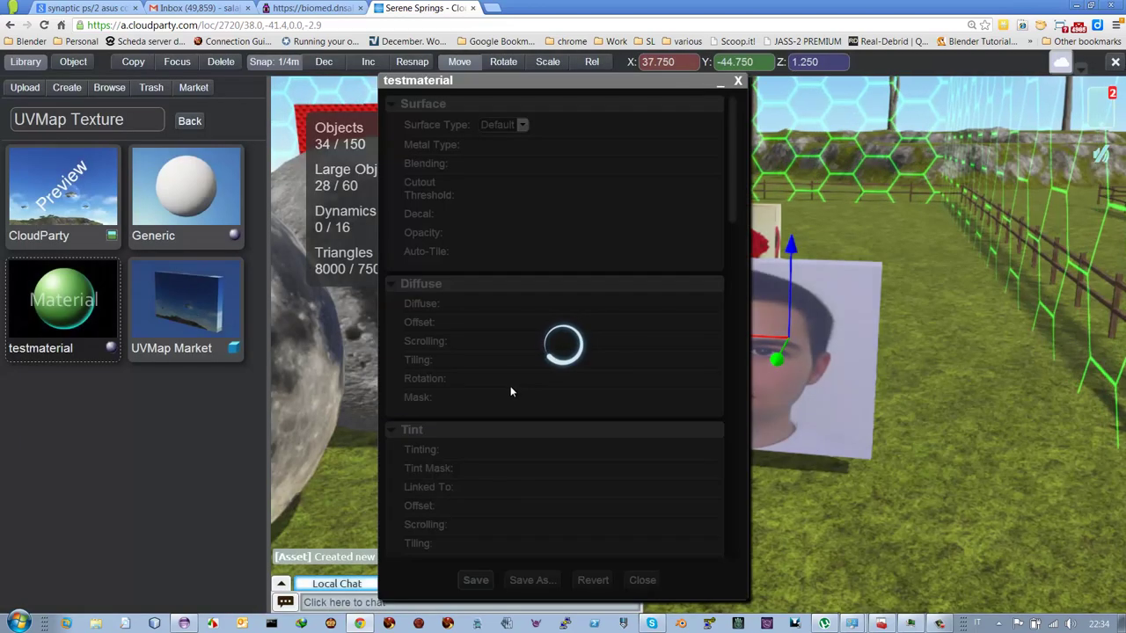
Step: Move the testmaterial editor aside to uncover the portrait box and show the selected box's object properties
left_click_drag(486, 80, 688, 104)
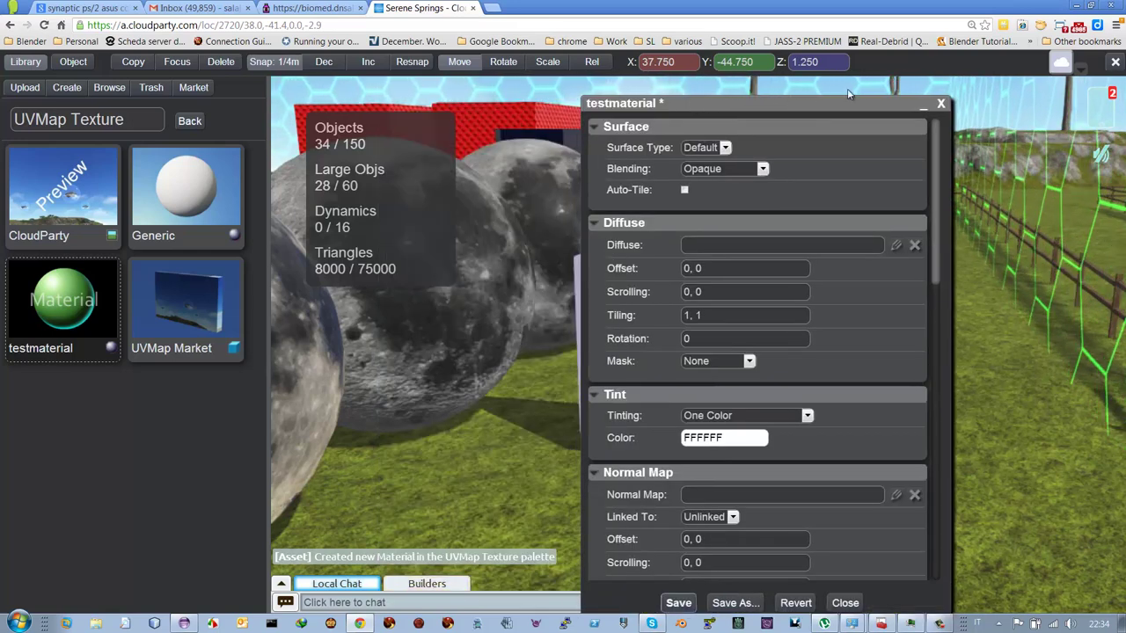
left_click_drag(788, 95, 897, 94)
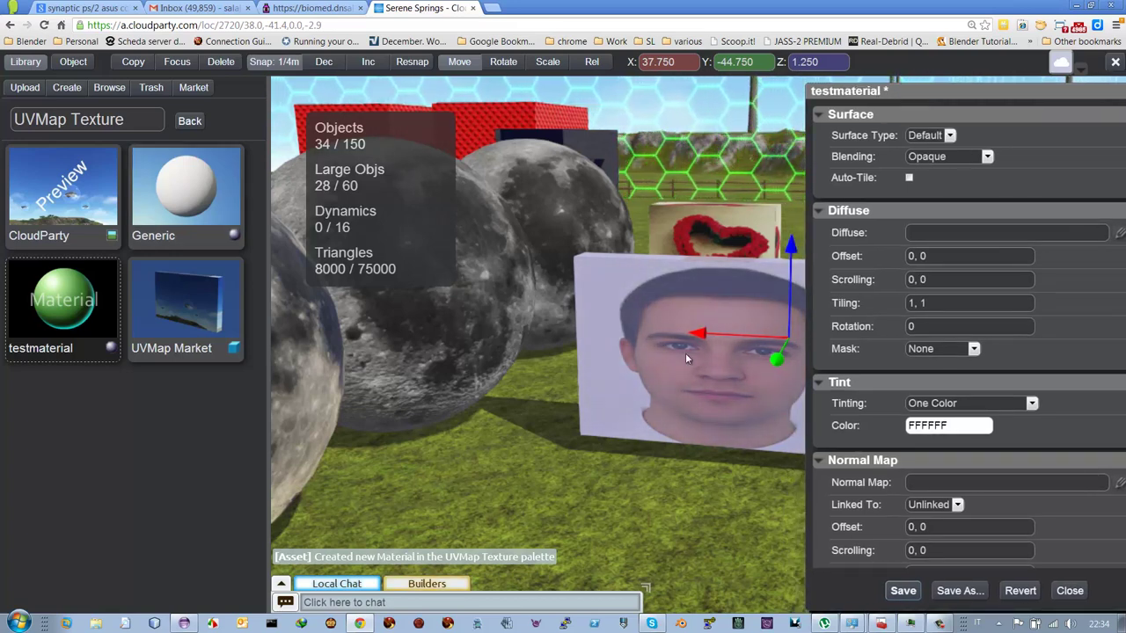
left_click(73, 63)
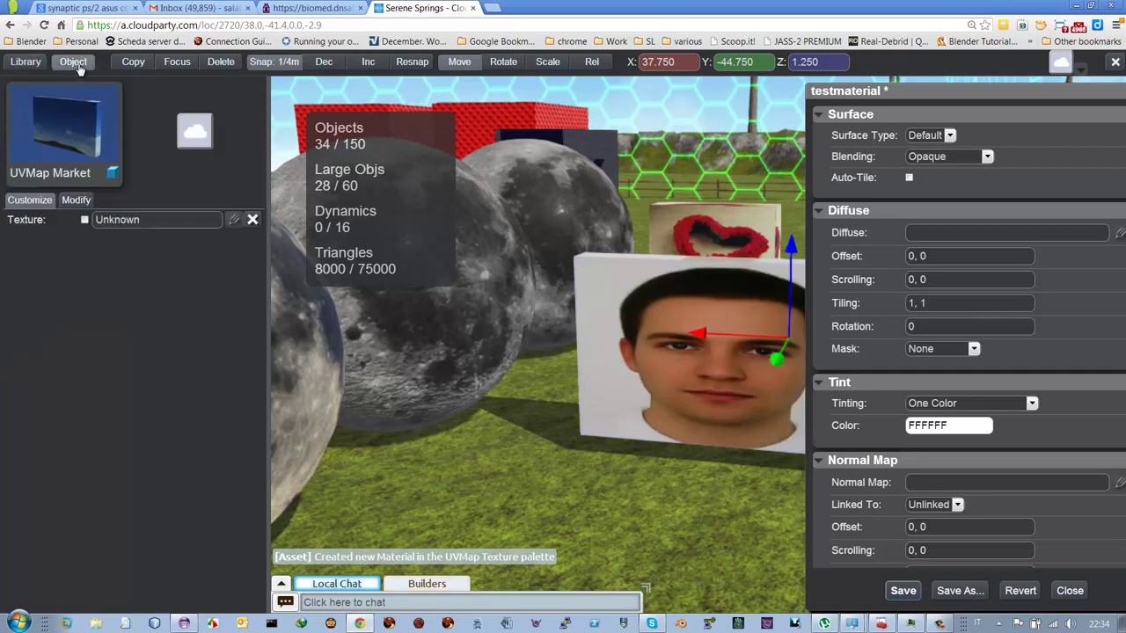
Step: Replace the Generic material in the box mesh's "materiale faccia sal" slot with testmaterial
left_click(76, 200)
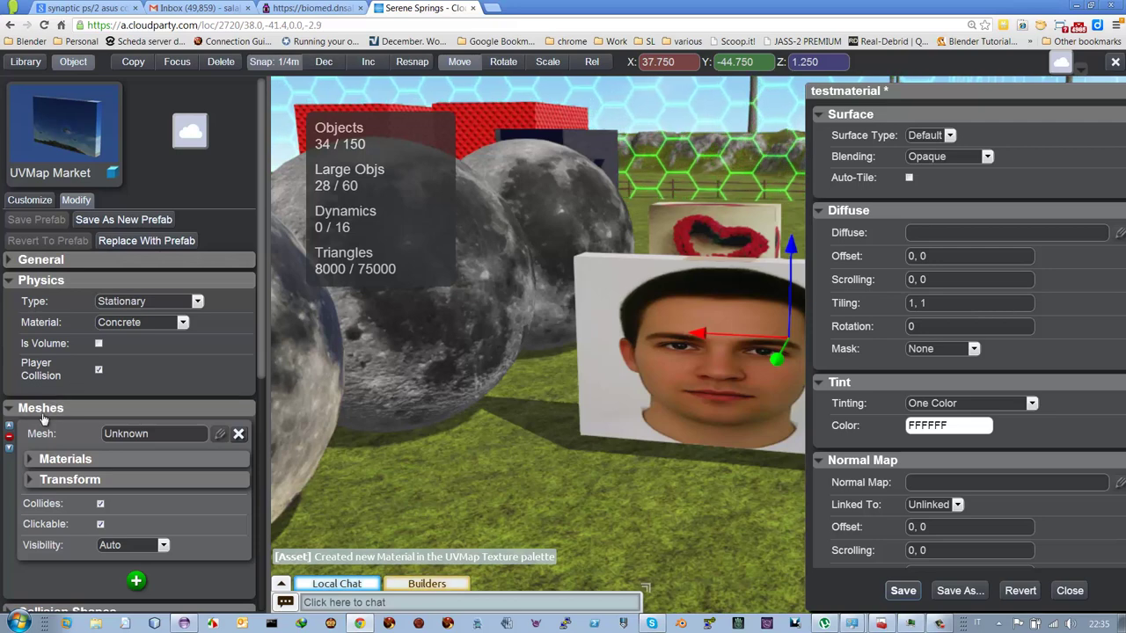
left_click(66, 459)
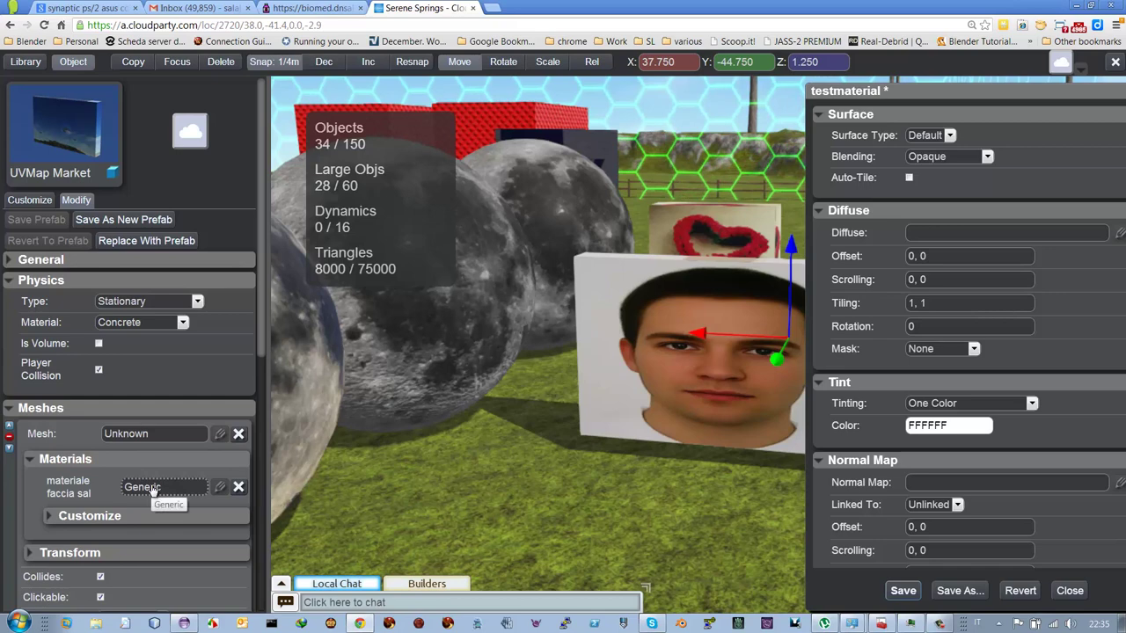
left_click(153, 488)
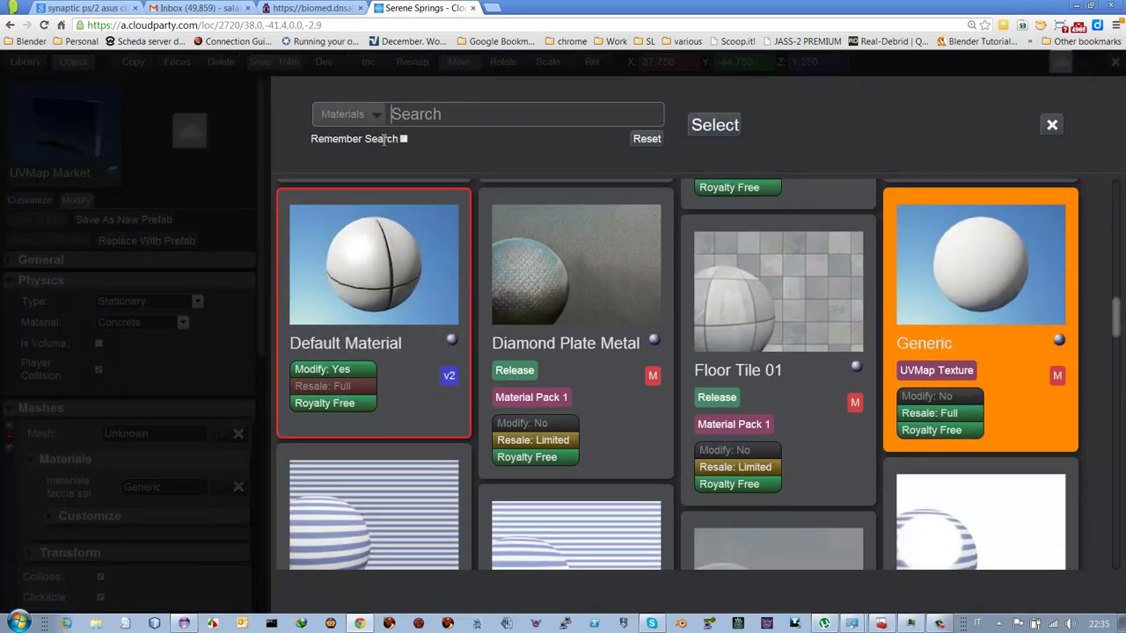
type("test")
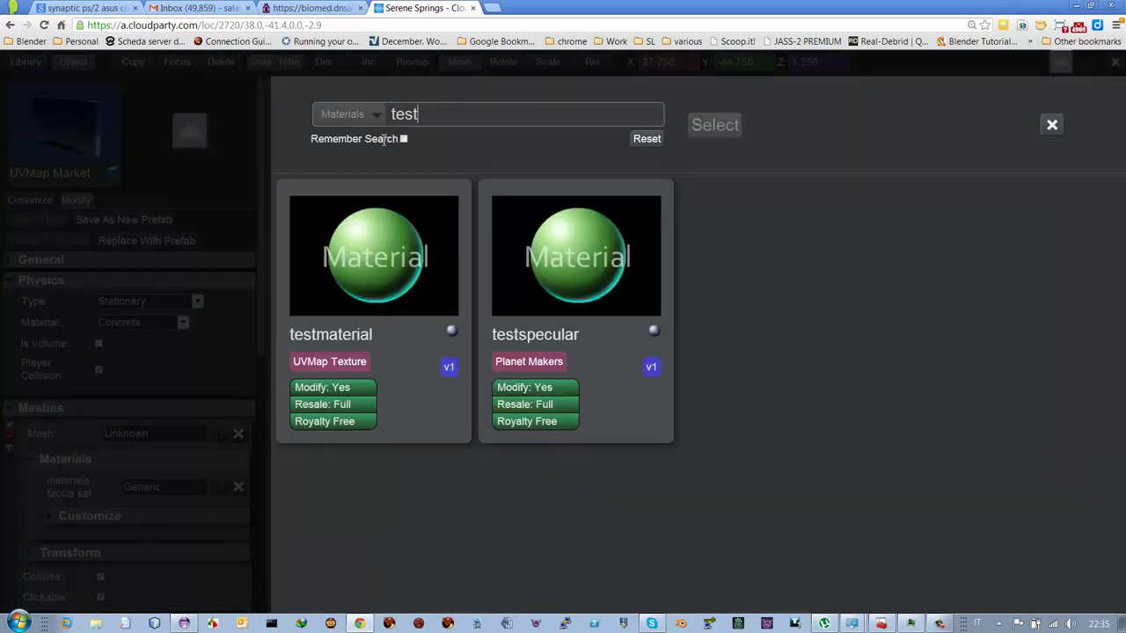
double_click(373, 279)
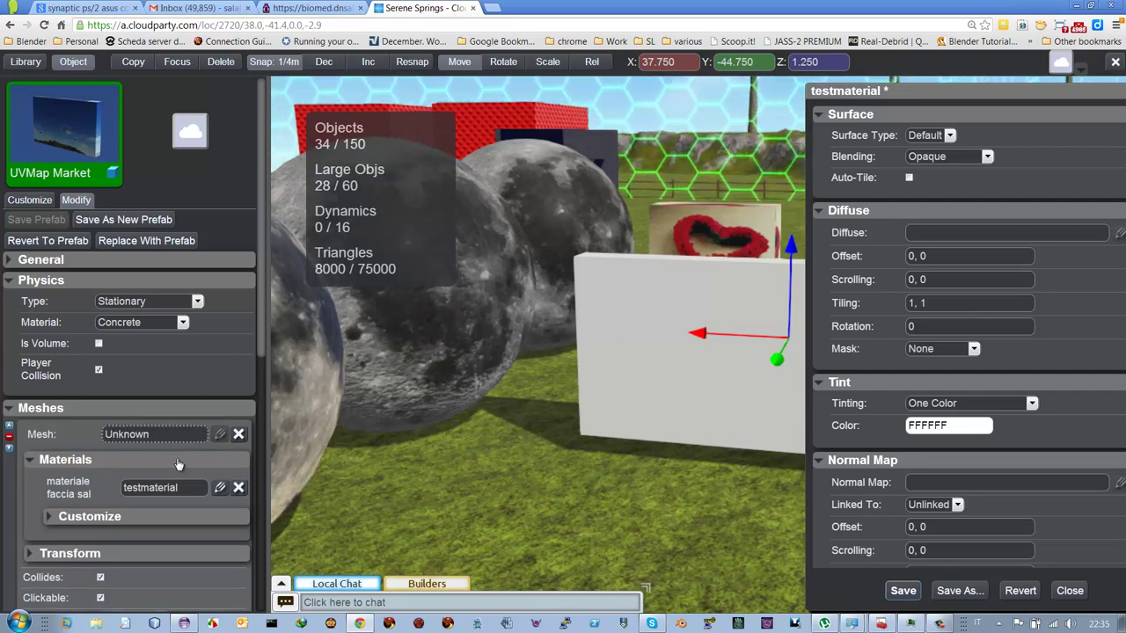
left_click(143, 484)
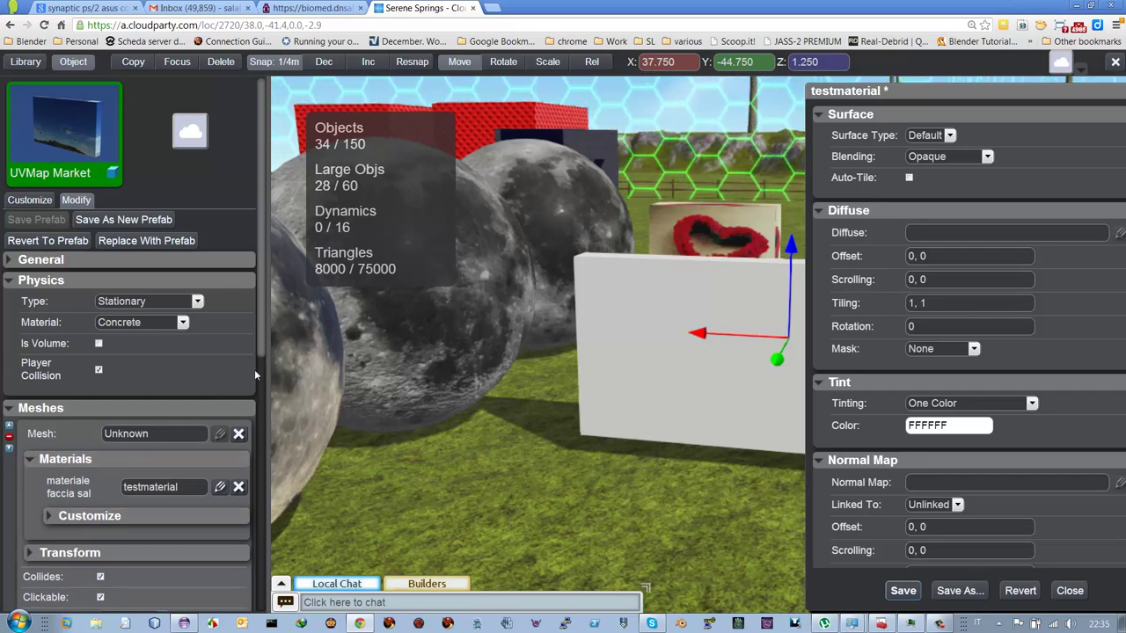
left_click(88, 519)
left_click(88, 517)
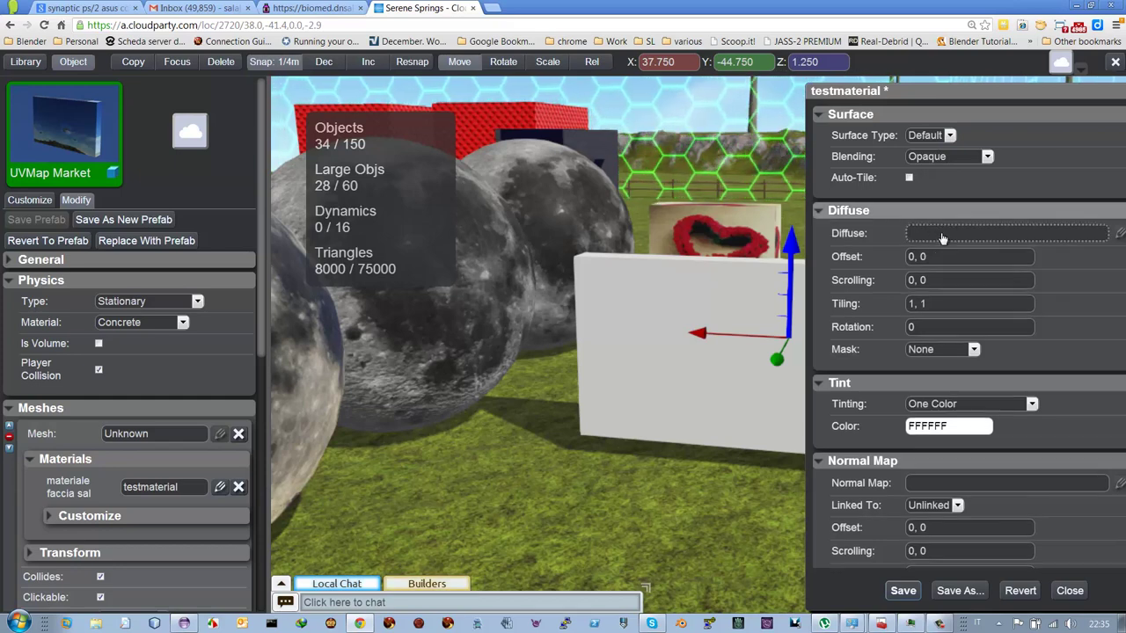
Step: Leave object editing, turn the view toward the blank panel, and bring the testmaterial editor fully into view
left_click(506, 481)
key("Escape")
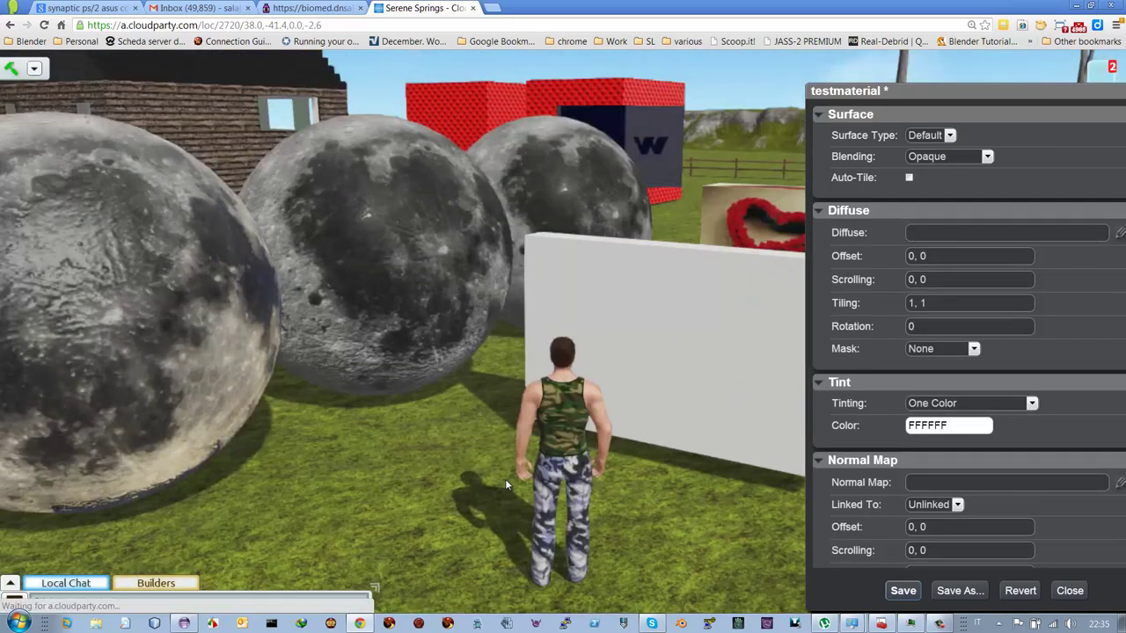
left_click_drag(532, 325, 507, 332)
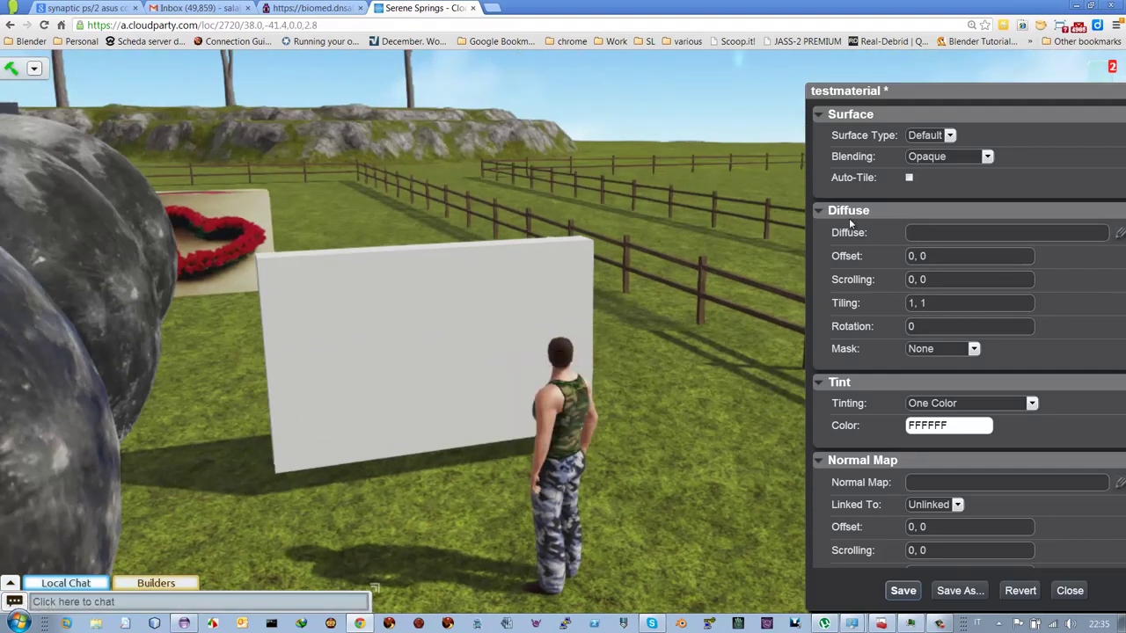
left_click_drag(906, 89, 850, 74)
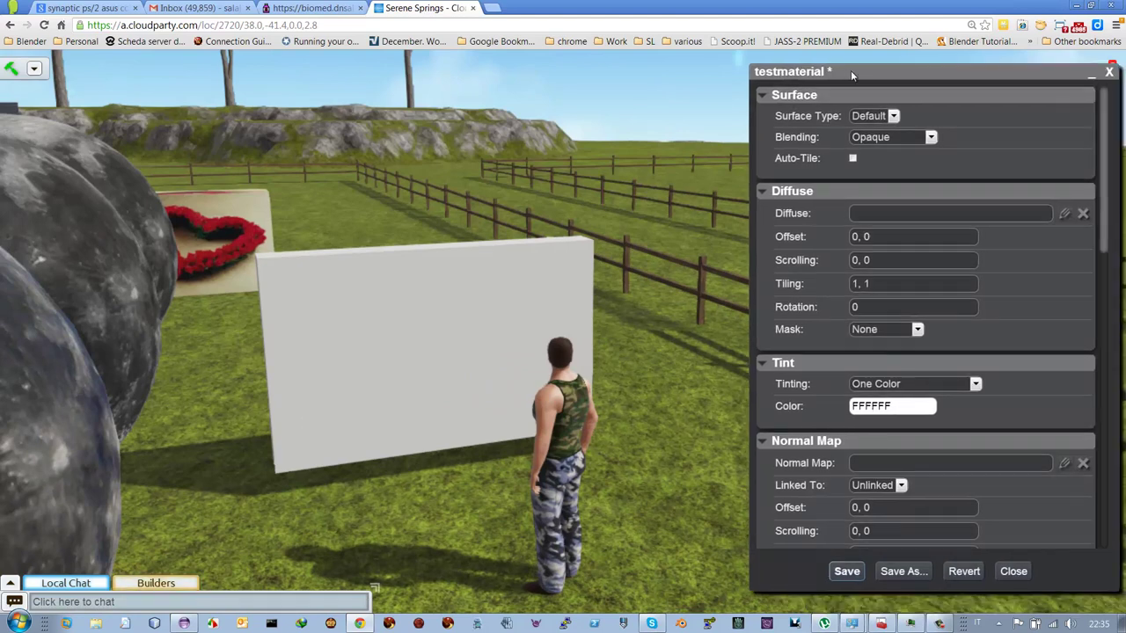
Step: Assign the moon_1k_color_brim16 texture as the diffuse of testmaterial
left_click(871, 214)
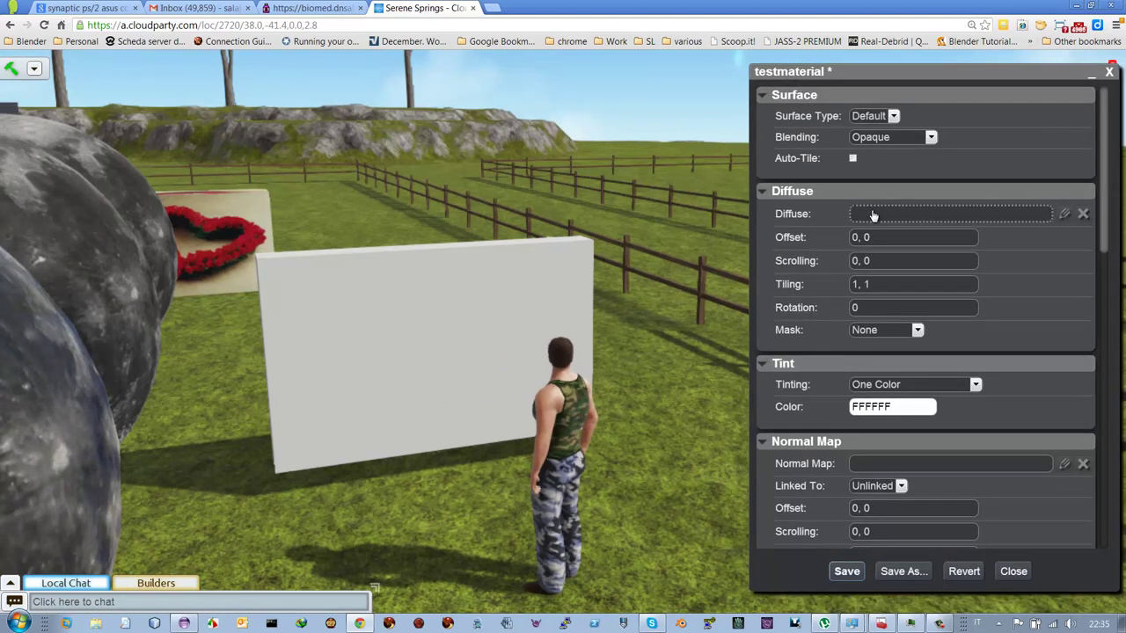
left_click(873, 216)
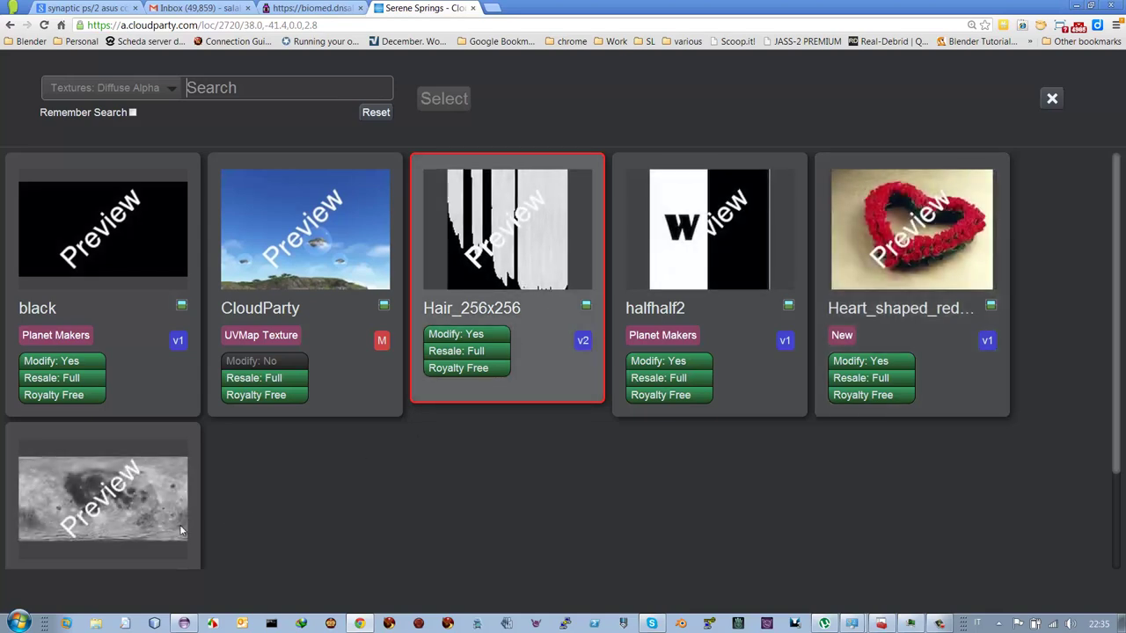
left_click(121, 499)
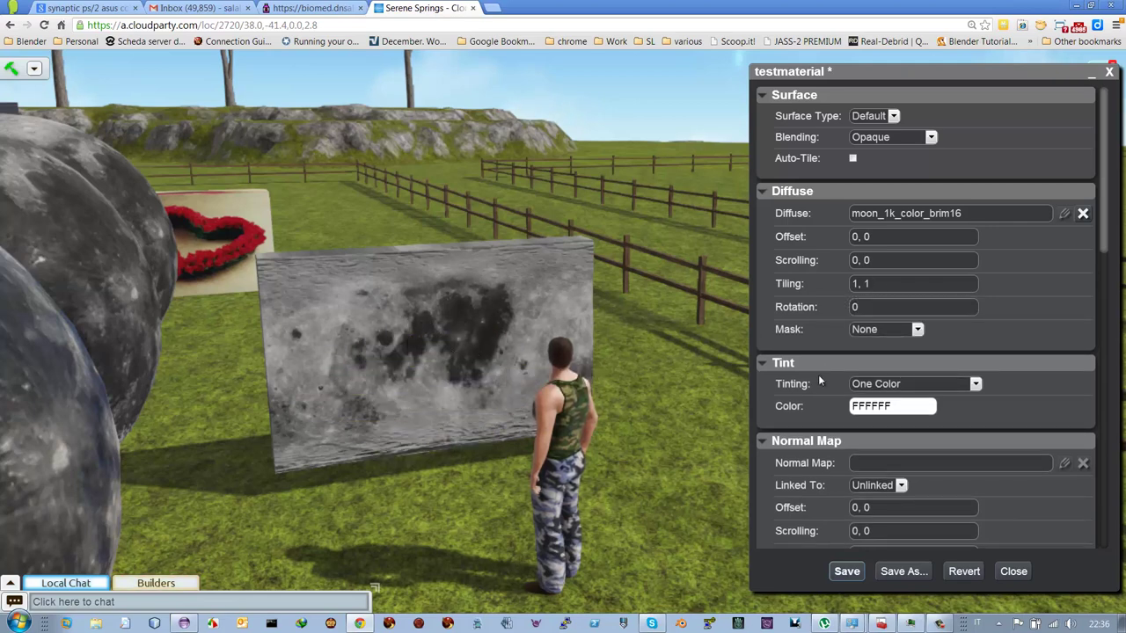
Step: Assign the moon_1k_color_brim16 texture as the normal map of testmaterial and view the panel's relief from several angles
scroll(844, 440, "down", 1)
left_click(875, 447)
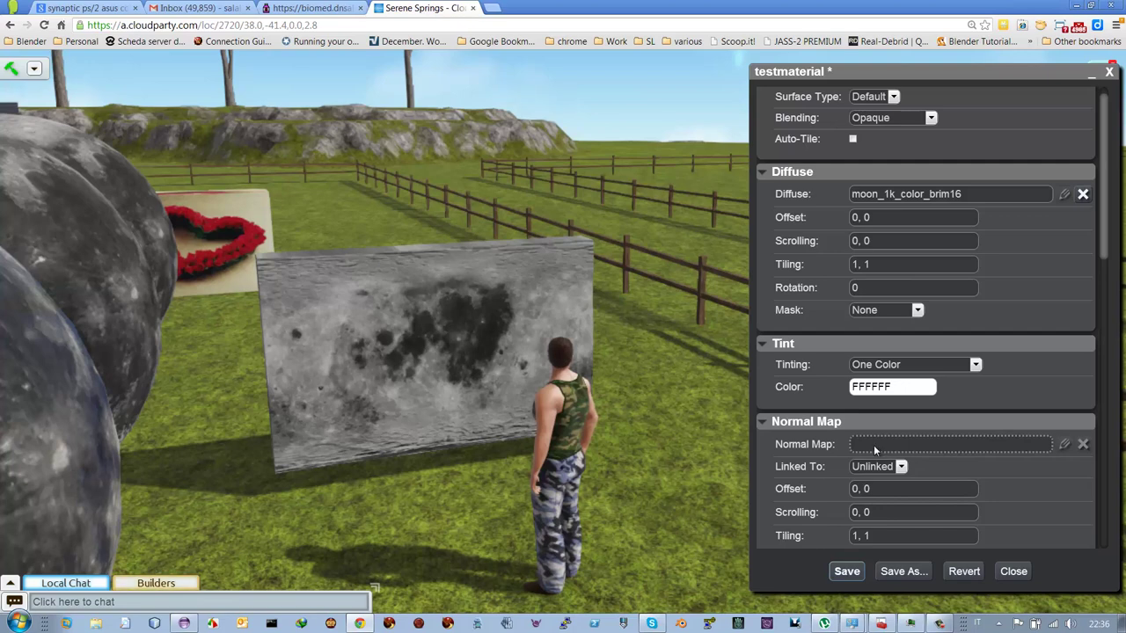
left_click(875, 447)
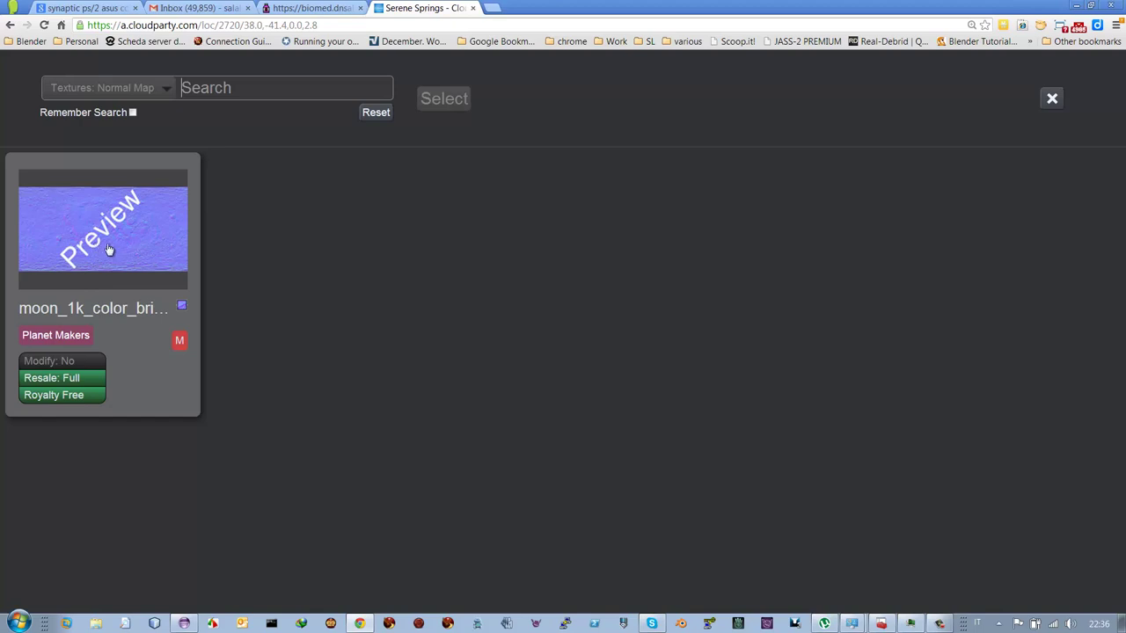
double_click(108, 251)
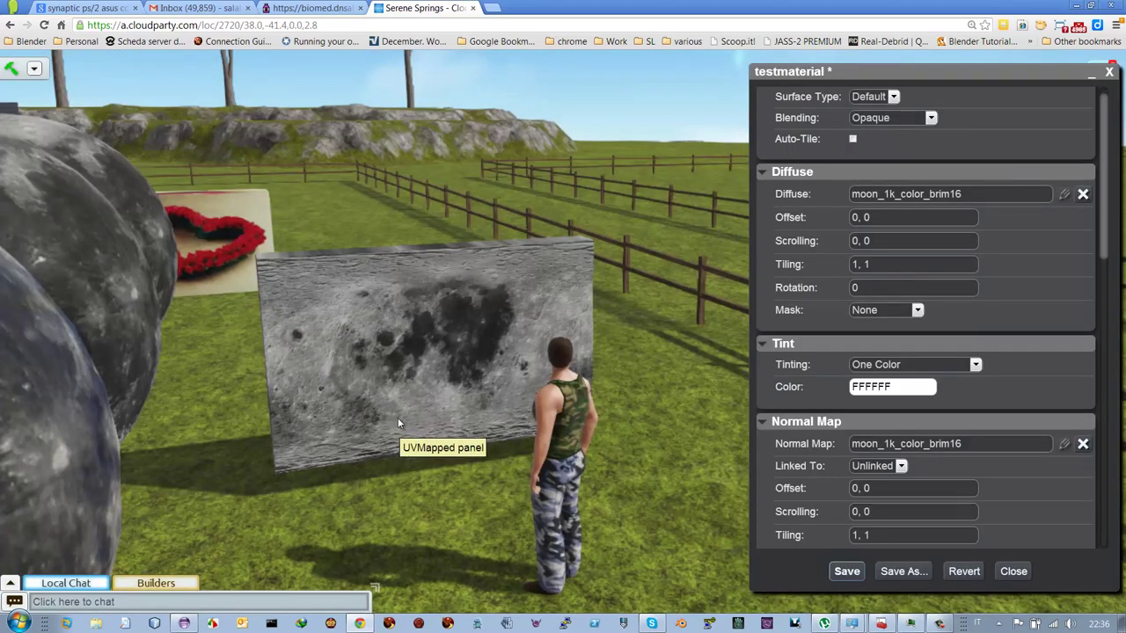
key("Right")
key("Left")
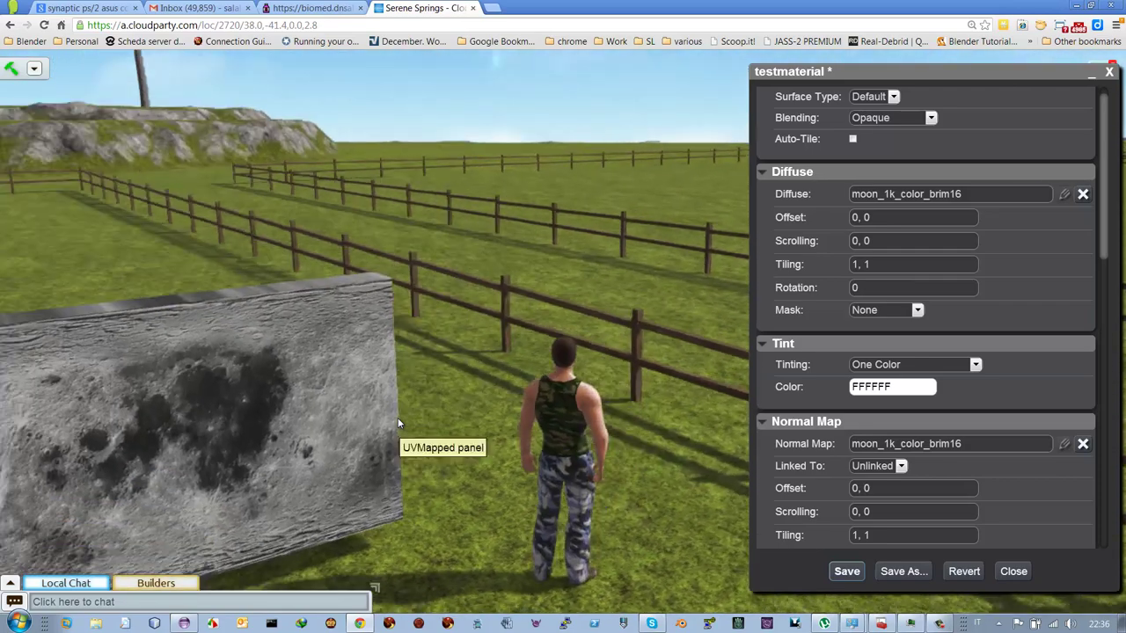
key("Left")
key("Left")
key("Left")
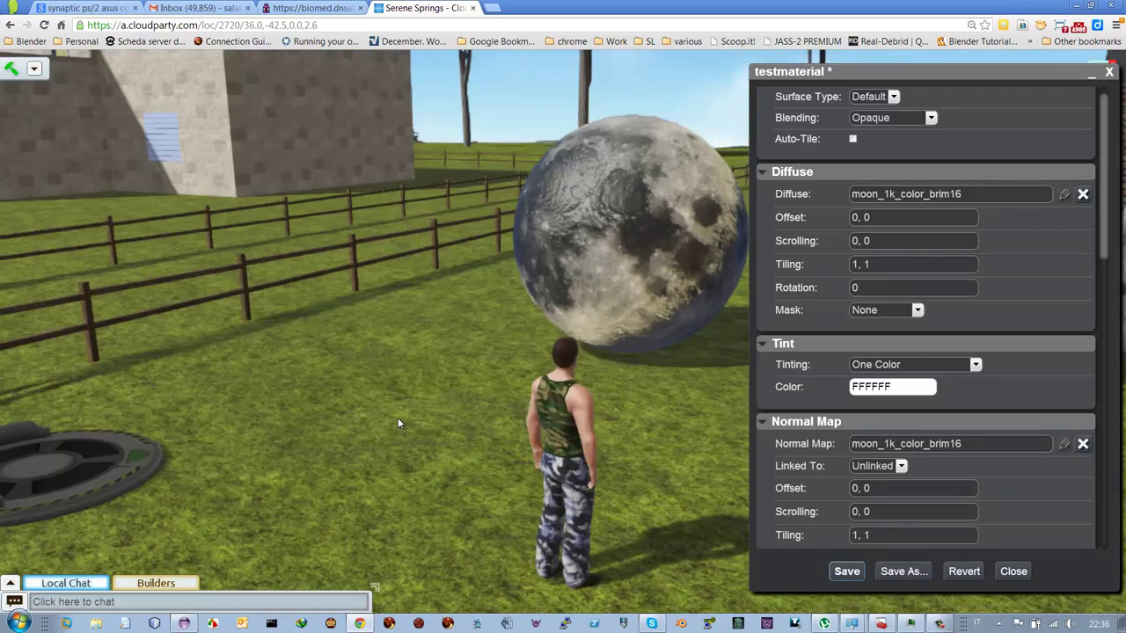
key("Right")
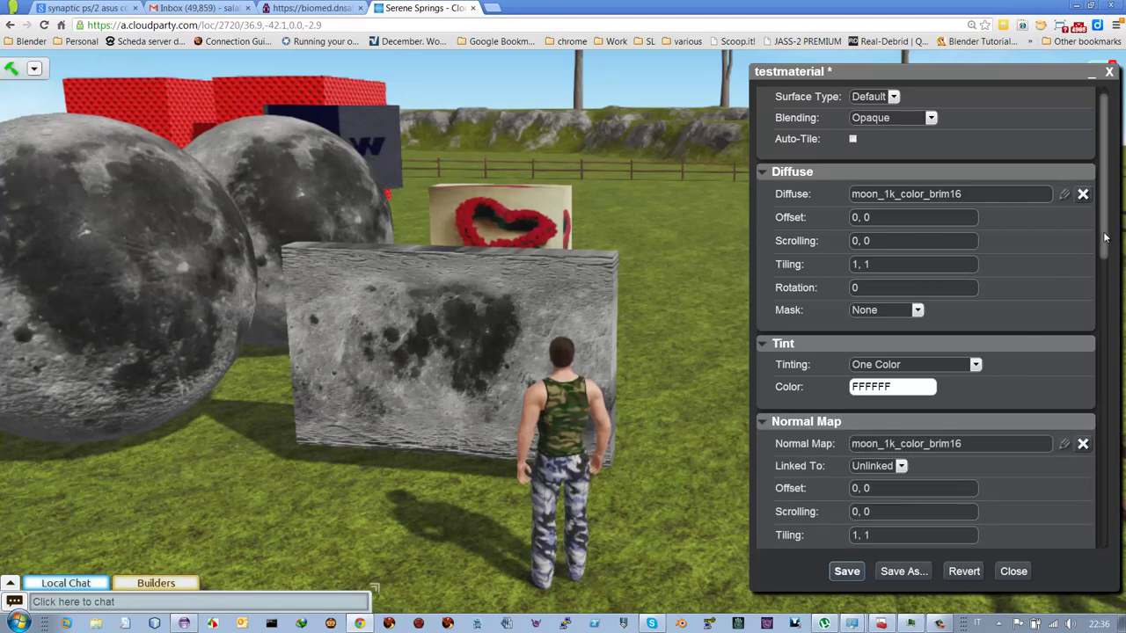
Step: Set testmaterial's specular power to 10000 and intensity to 1, and check the panel's shine from different positions
left_click_drag(1105, 237, 1106, 359)
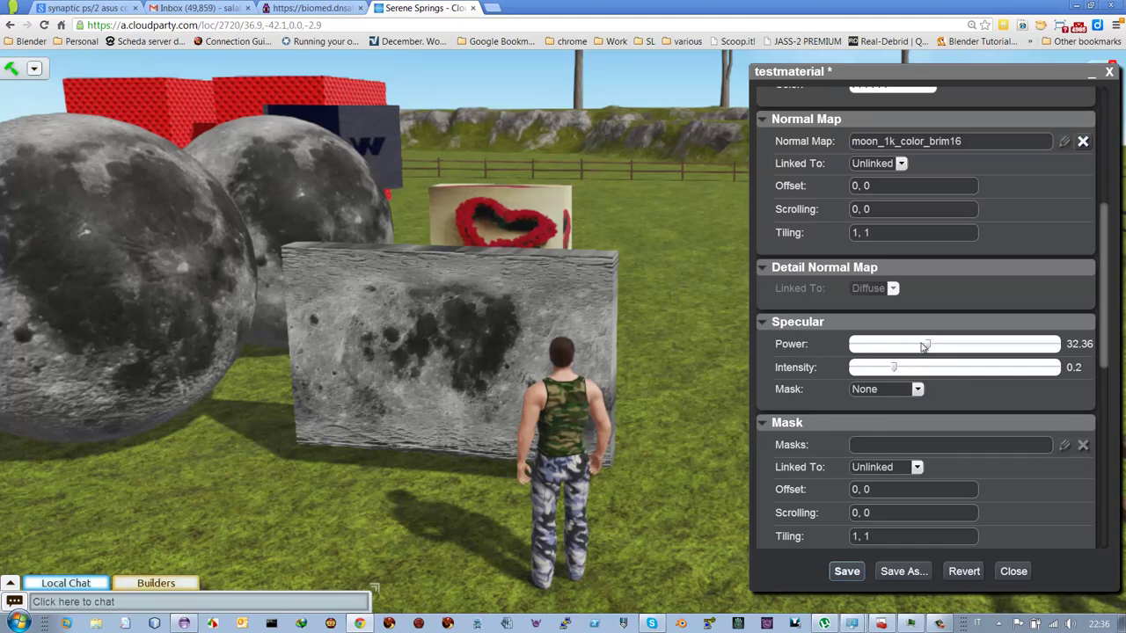
left_click_drag(999, 358, 1053, 367)
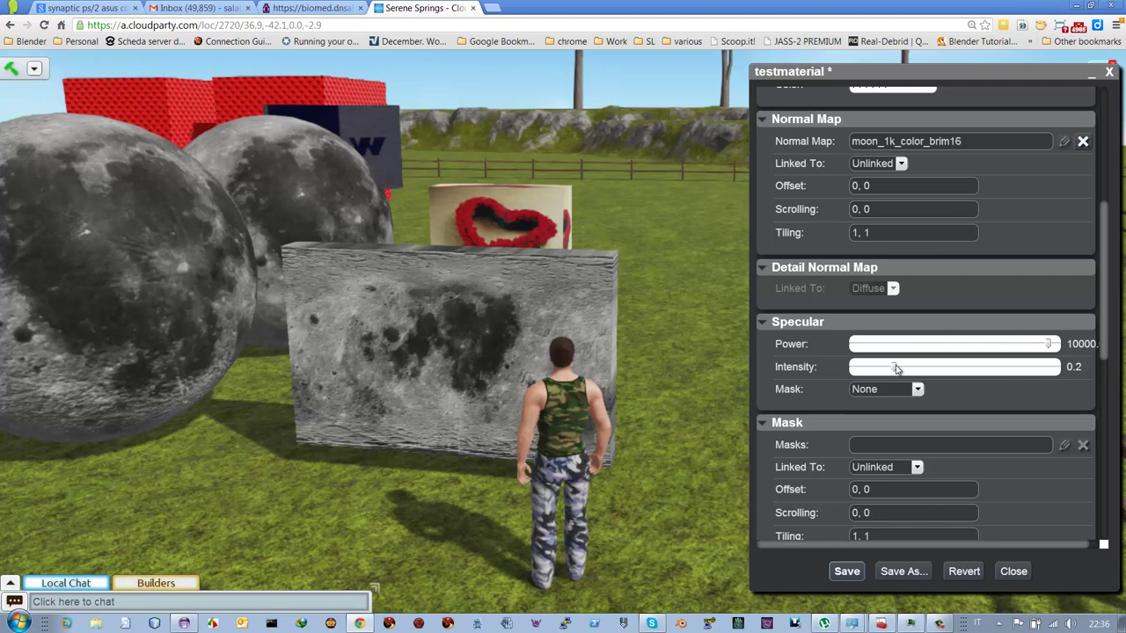
left_click_drag(936, 371, 1066, 374)
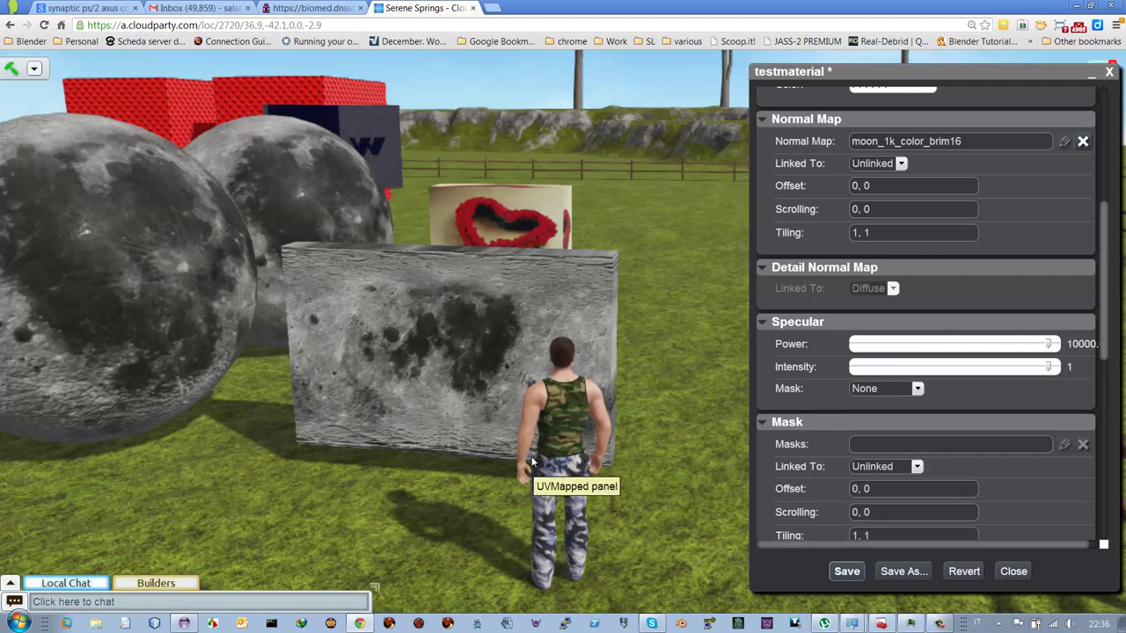
key("Left")
key("Up")
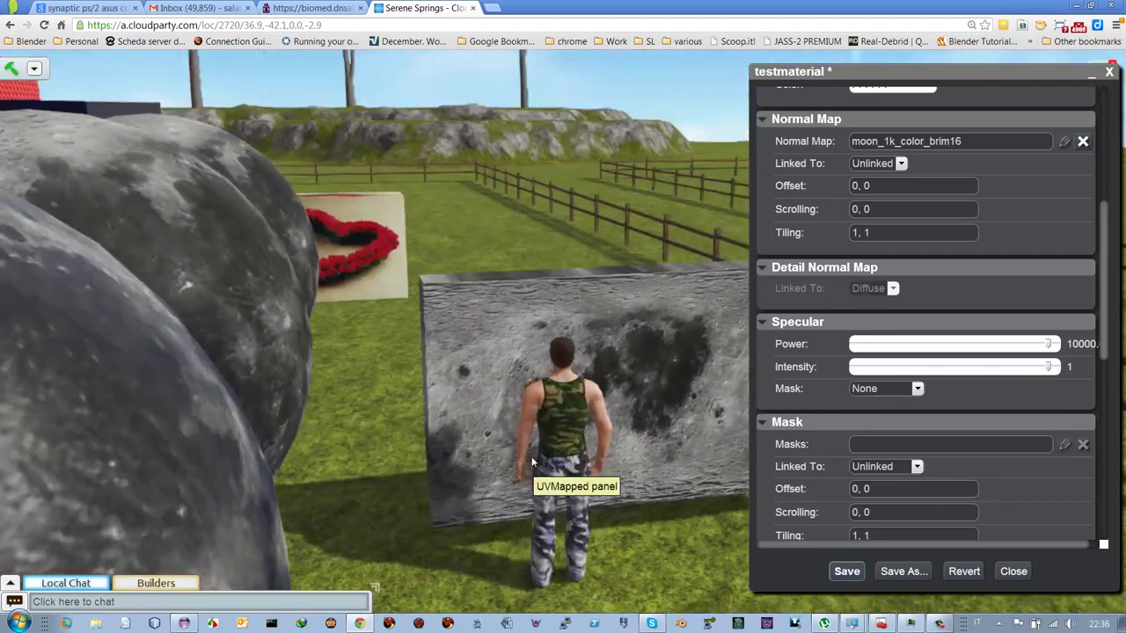
key("Right")
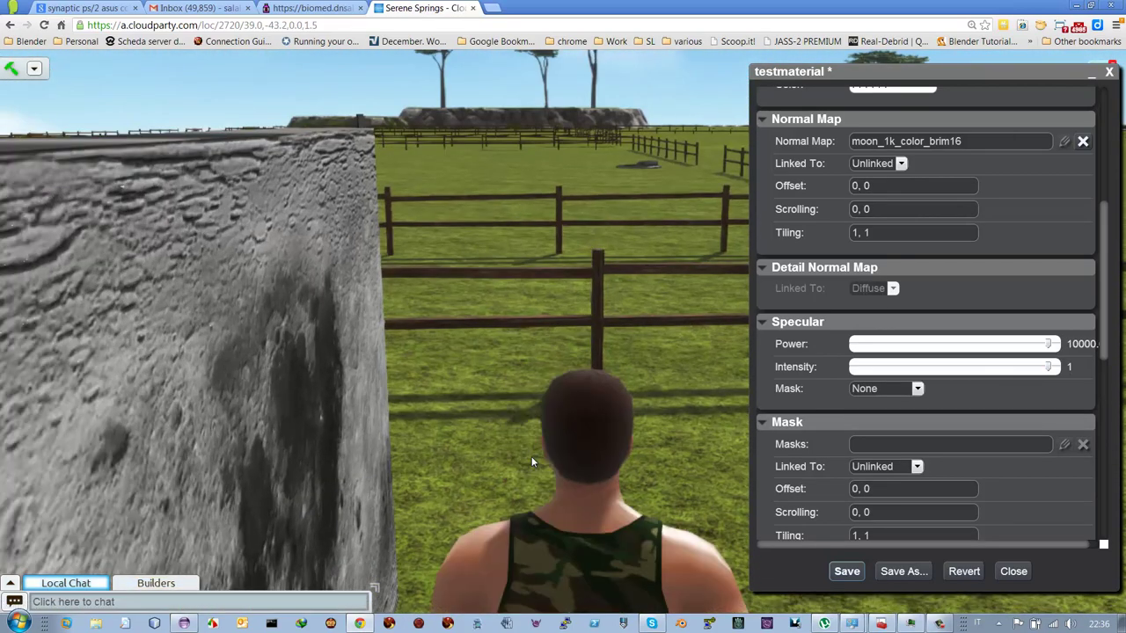
key("Left")
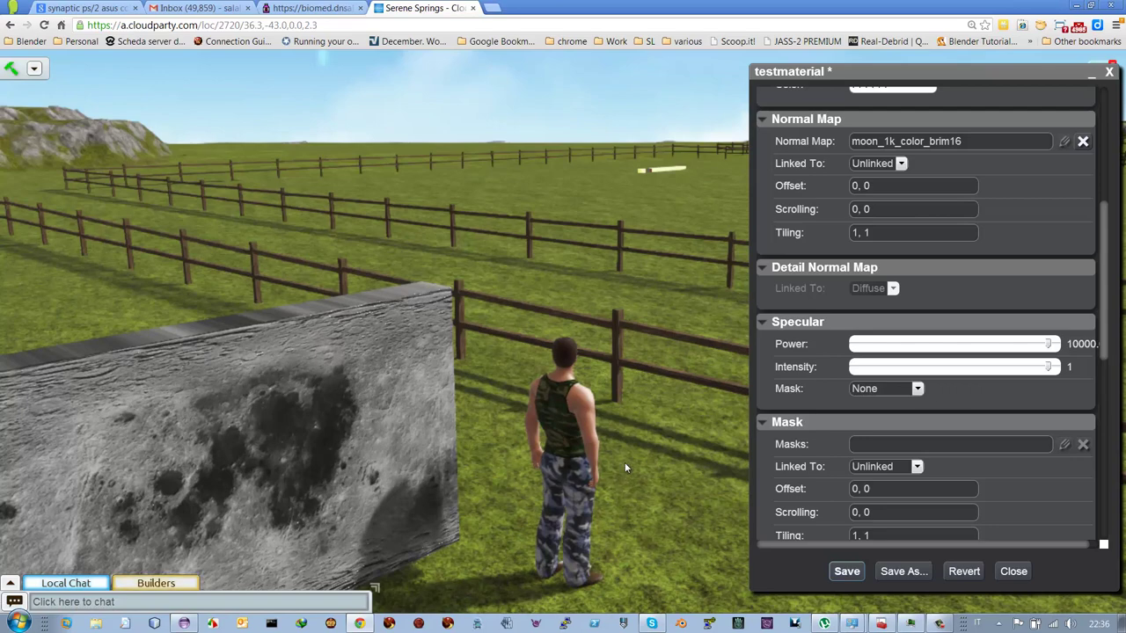
key("Left")
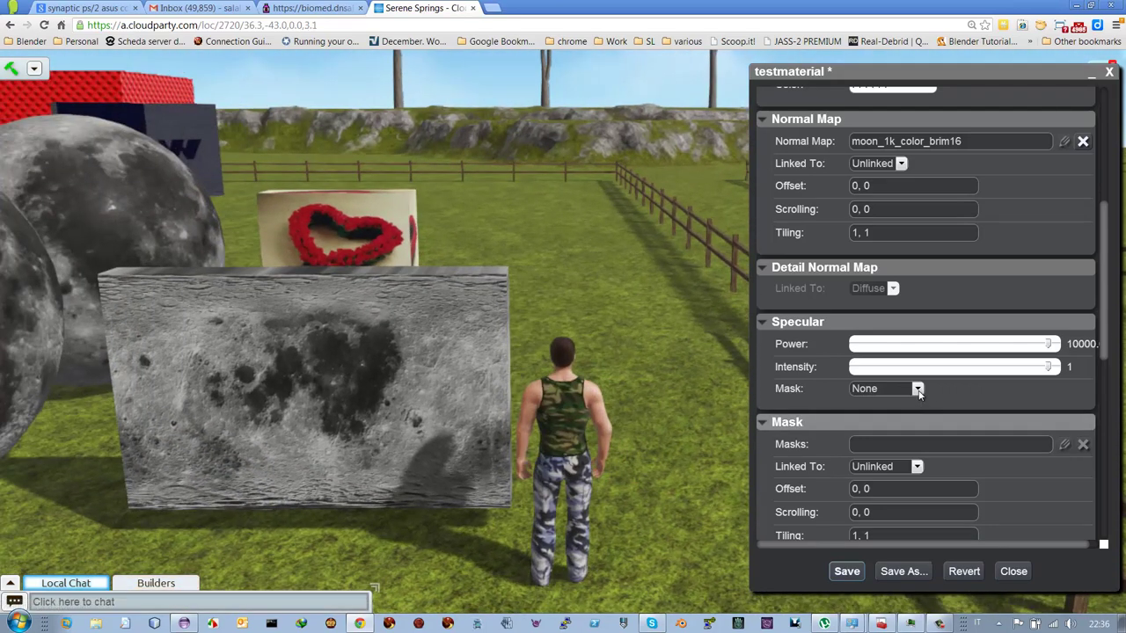
Step: Set the specular mask to Red Mask, assign halfhalf2 as the mask texture, and look at the panel from another angle
left_click(918, 390)
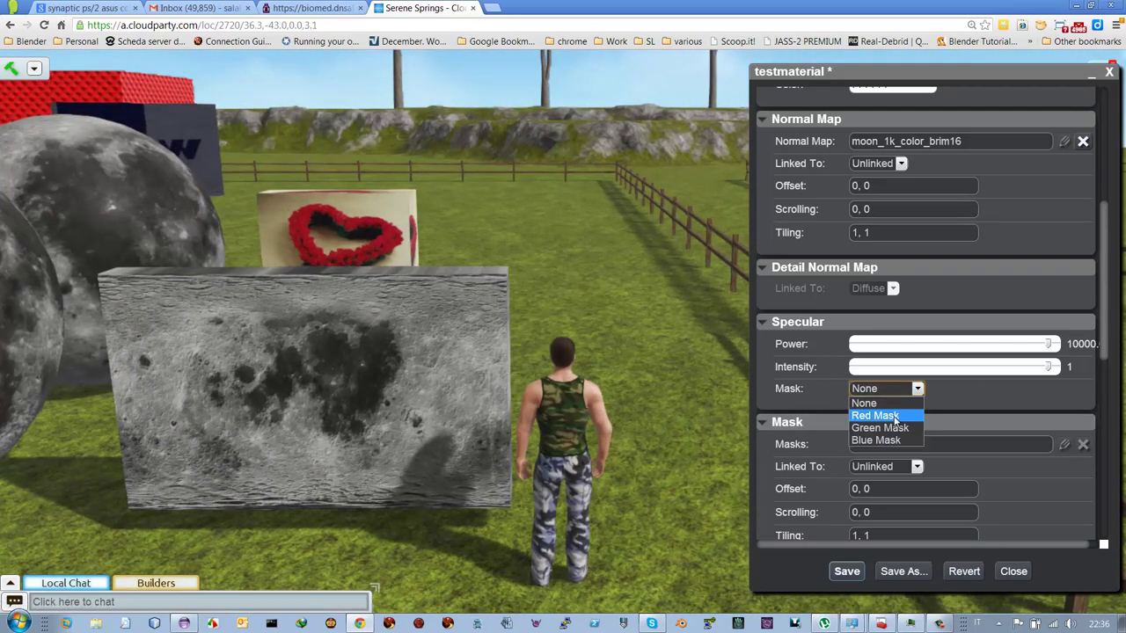
left_click(894, 418)
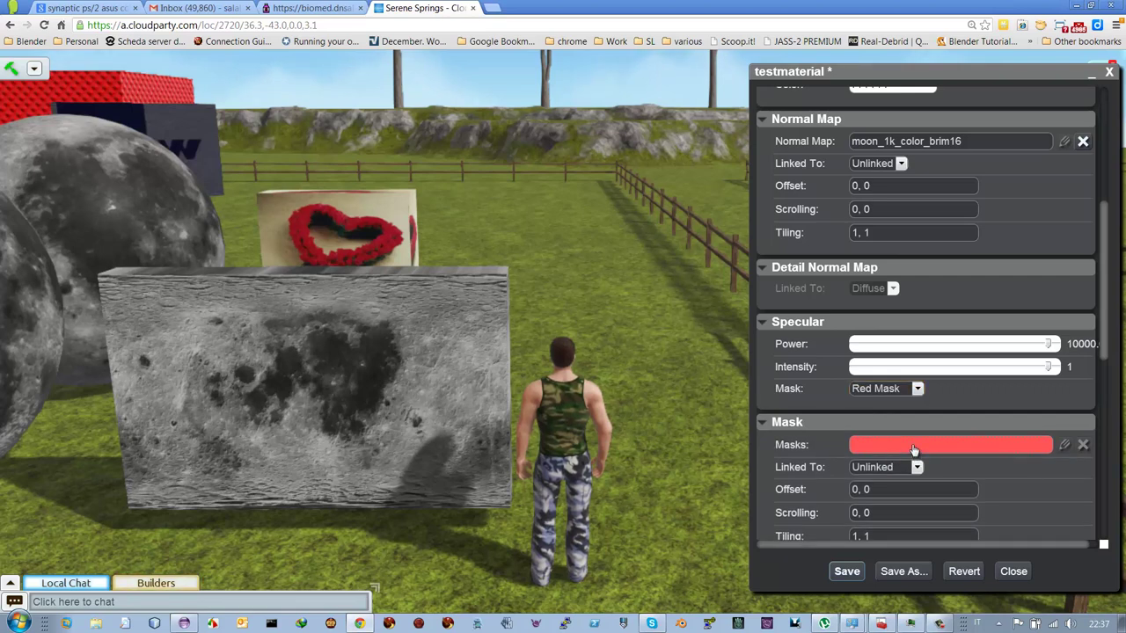
left_click(911, 444)
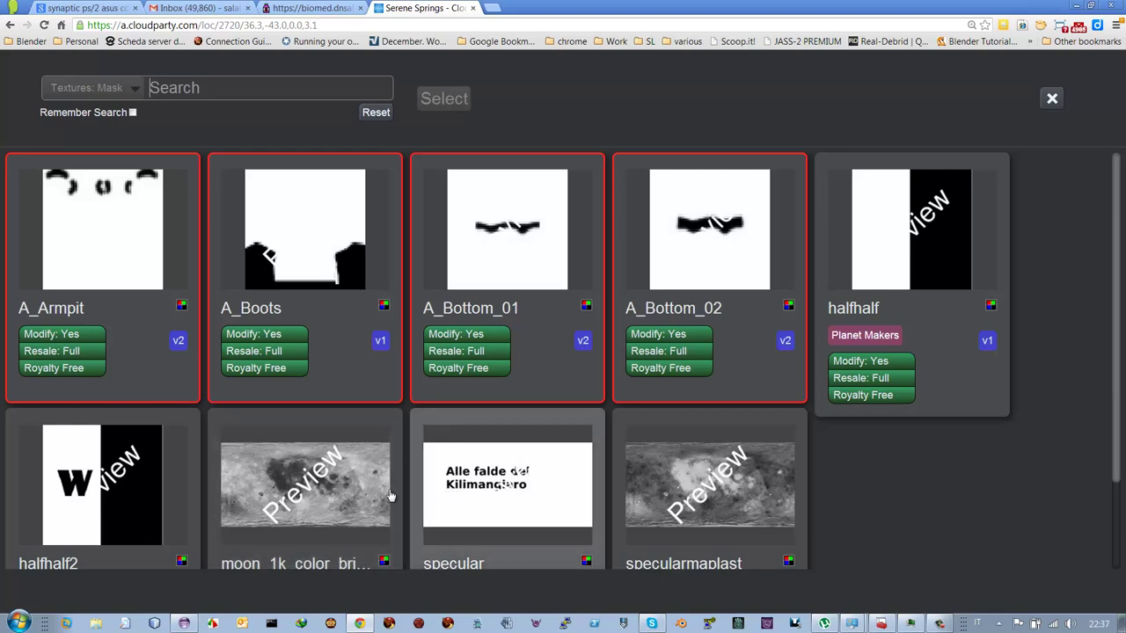
left_click(95, 494)
double_click(98, 495)
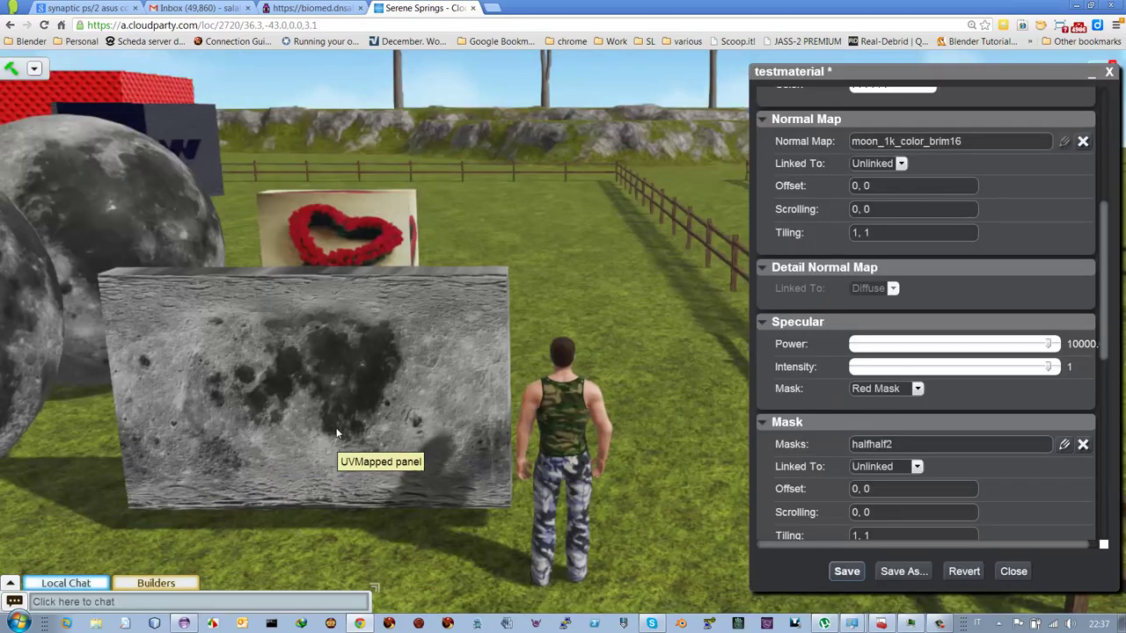
left_click_drag(336, 433, 378, 441)
key("Left")
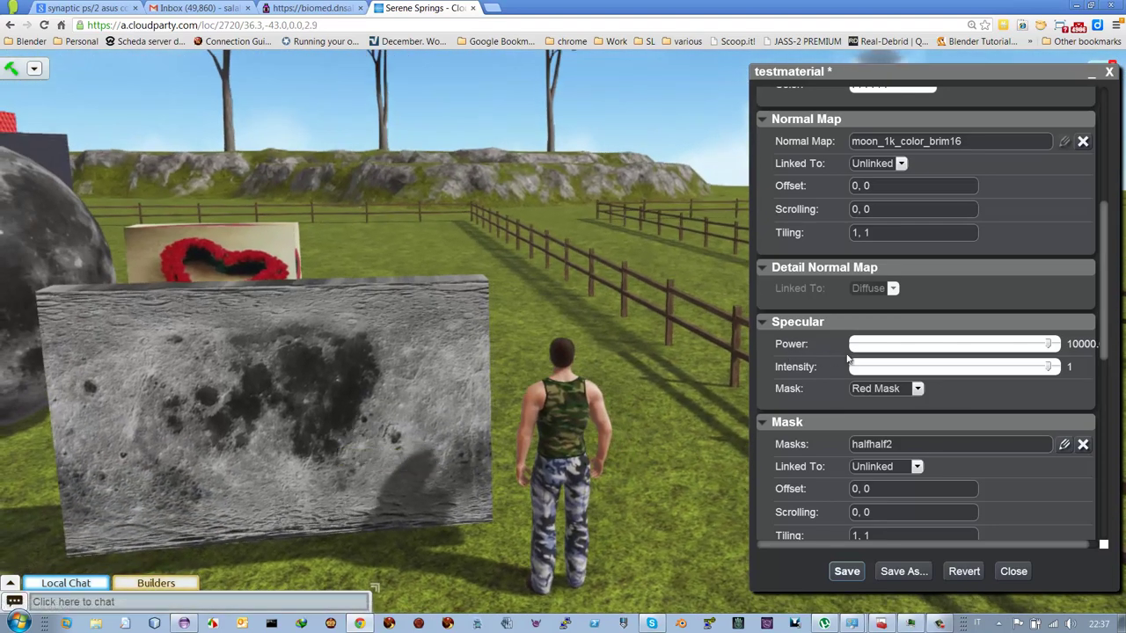
Step: Lower the specular power to about 446.68 and check the mask options for the diffuse texture
left_click_drag(1046, 344, 982, 344)
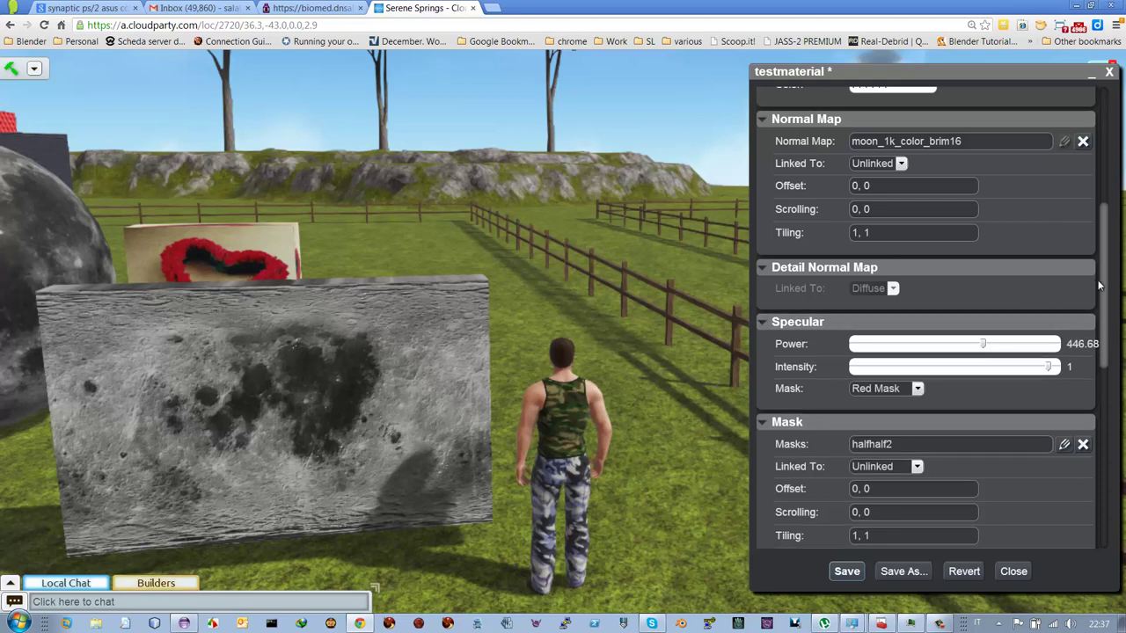
scroll(1103, 287, "up", 1)
left_click_drag(1097, 233, 1090, 197)
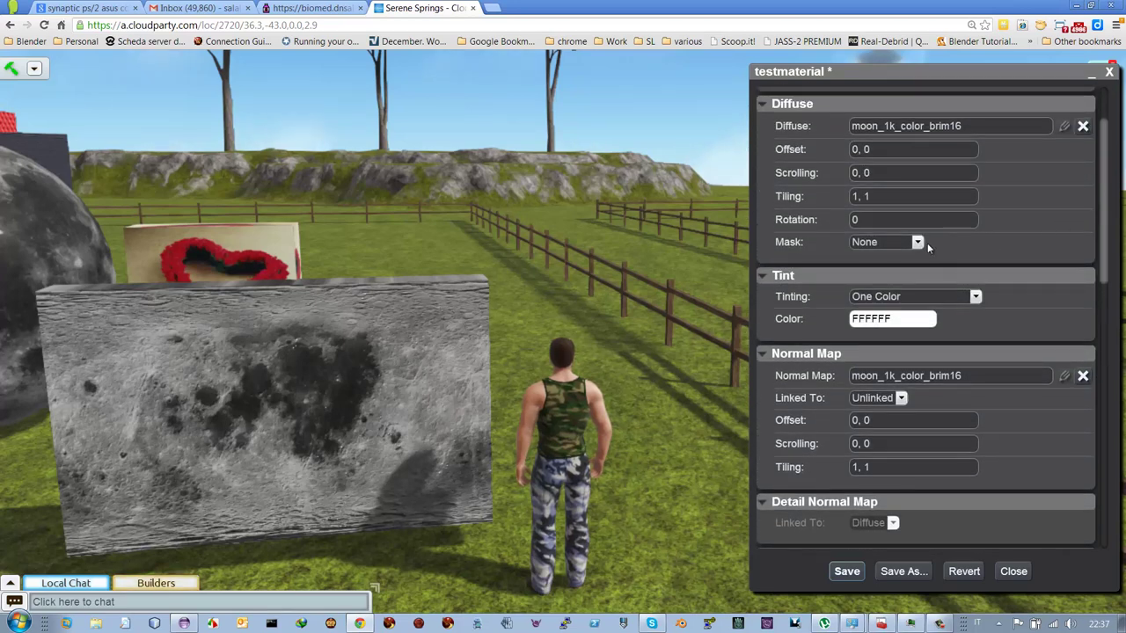
left_click(917, 242)
left_click(918, 245)
Step: Raise testmaterial's specular intensity to 0.96
left_click_drag(1105, 275, 1104, 326)
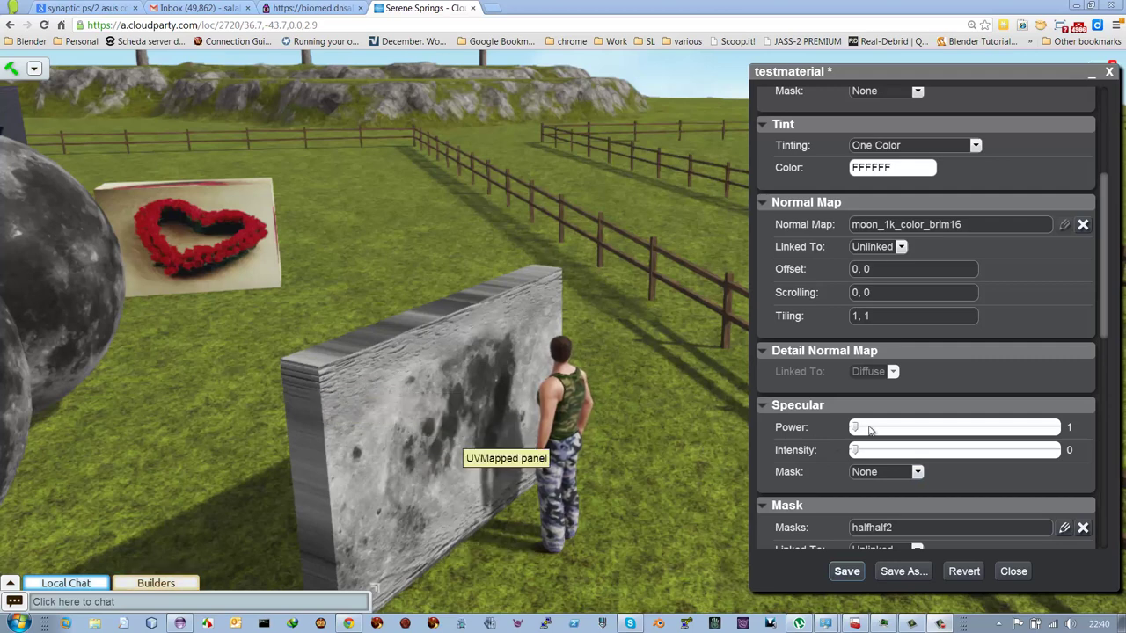
left_click_drag(869, 450, 1042, 448)
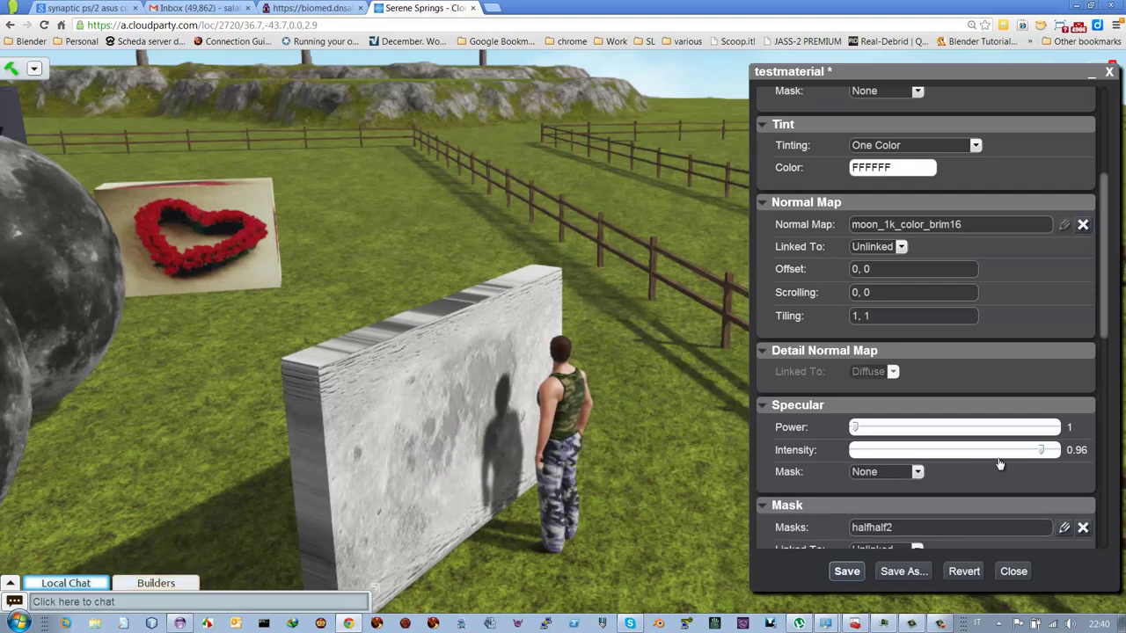
Step: Try a specular power of 11.22 on testmaterial with intensities of 0.67, 1, 0.38 and 0.41
left_click_drag(1039, 453, 986, 461)
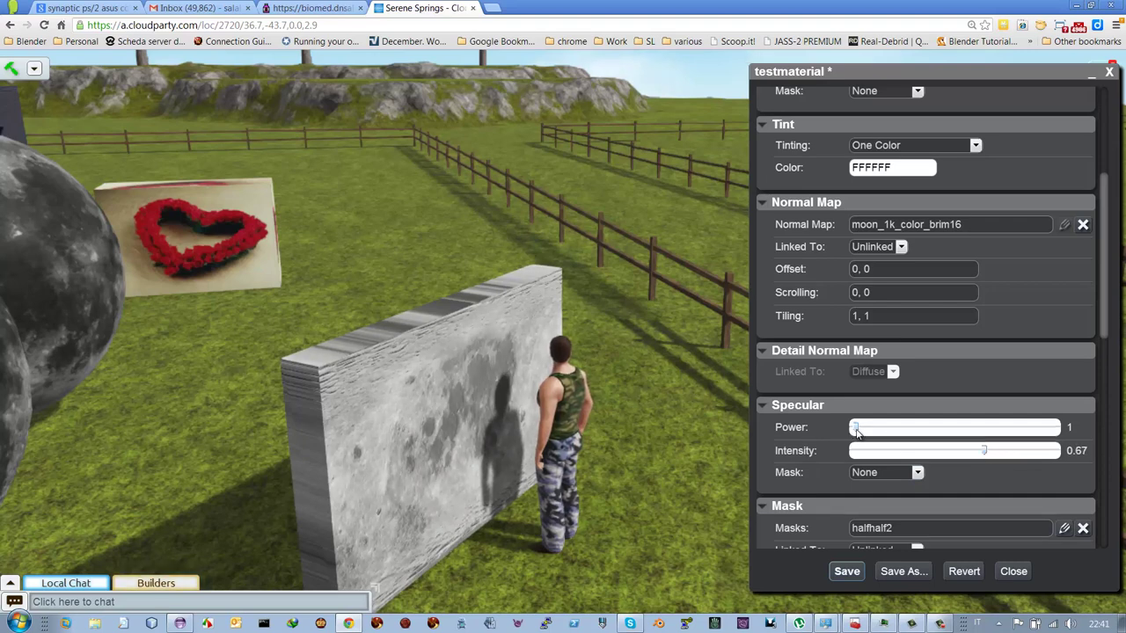
mouse_move(894, 437)
left_mouse_down()
mouse_move(1052, 434)
mouse_move(873, 442)
mouse_move(908, 441)
left_mouse_up()
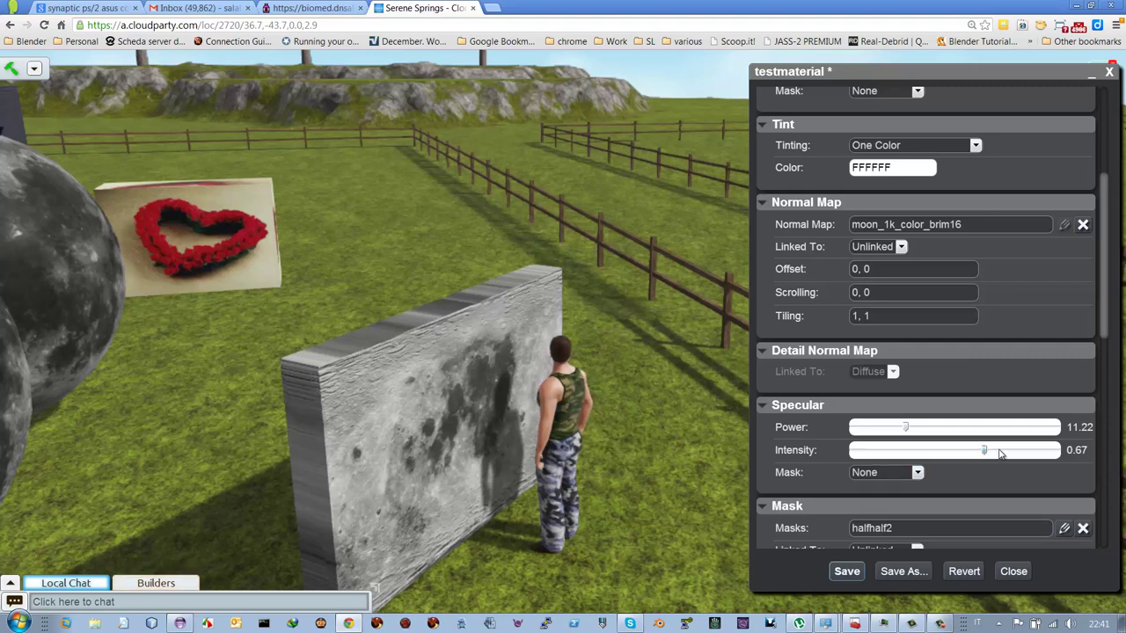
left_click_drag(1000, 453, 1061, 459)
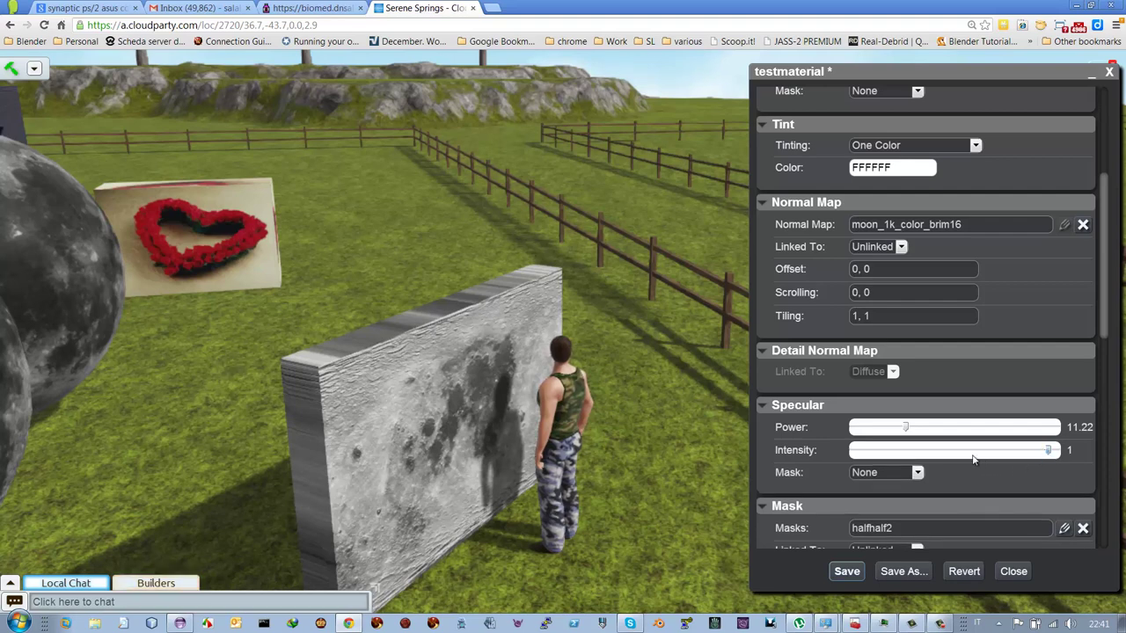
left_click_drag(973, 459, 1069, 458)
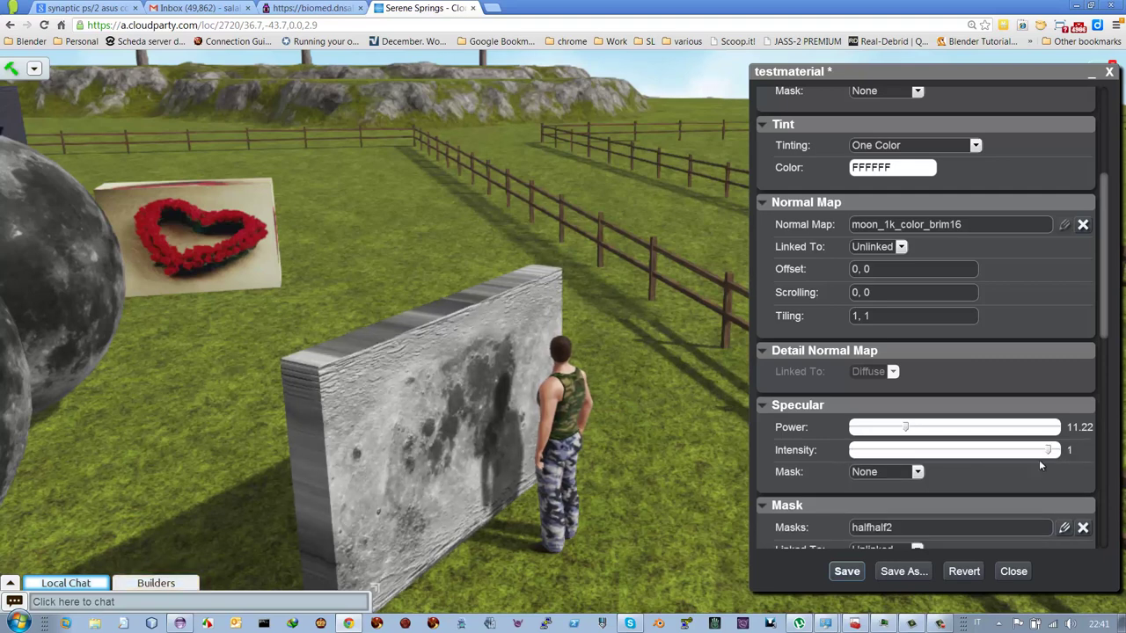
left_click(928, 459)
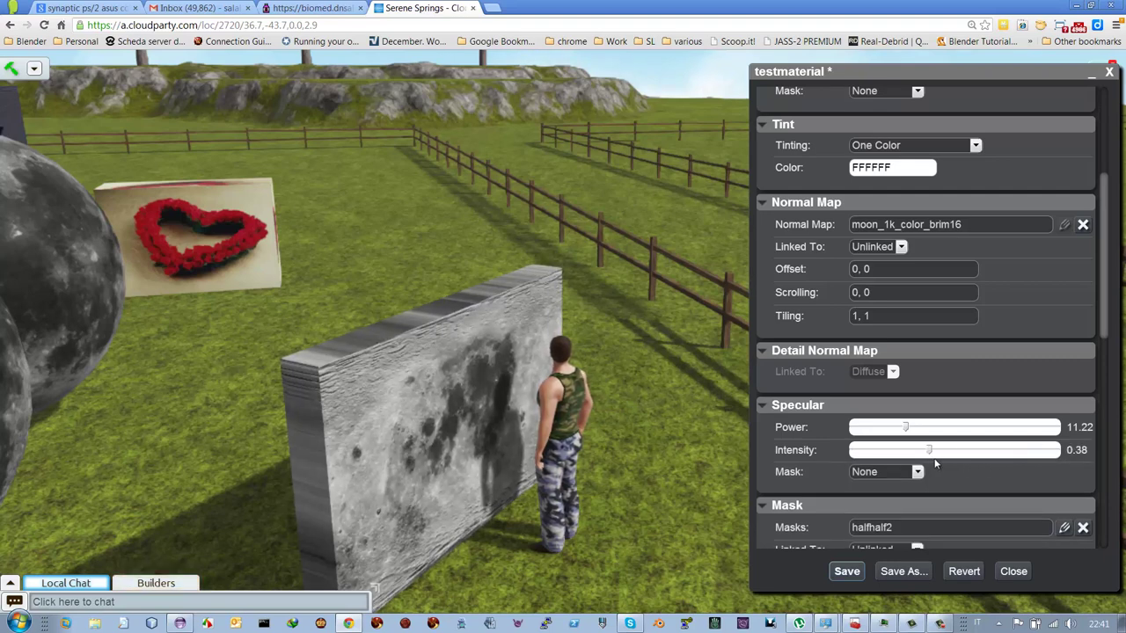
left_click(935, 461)
Step: Set testmaterial's specular mask to Red Mask and open the halfhalf2 mask texture, keeping its window clear of the panel
left_click(917, 473)
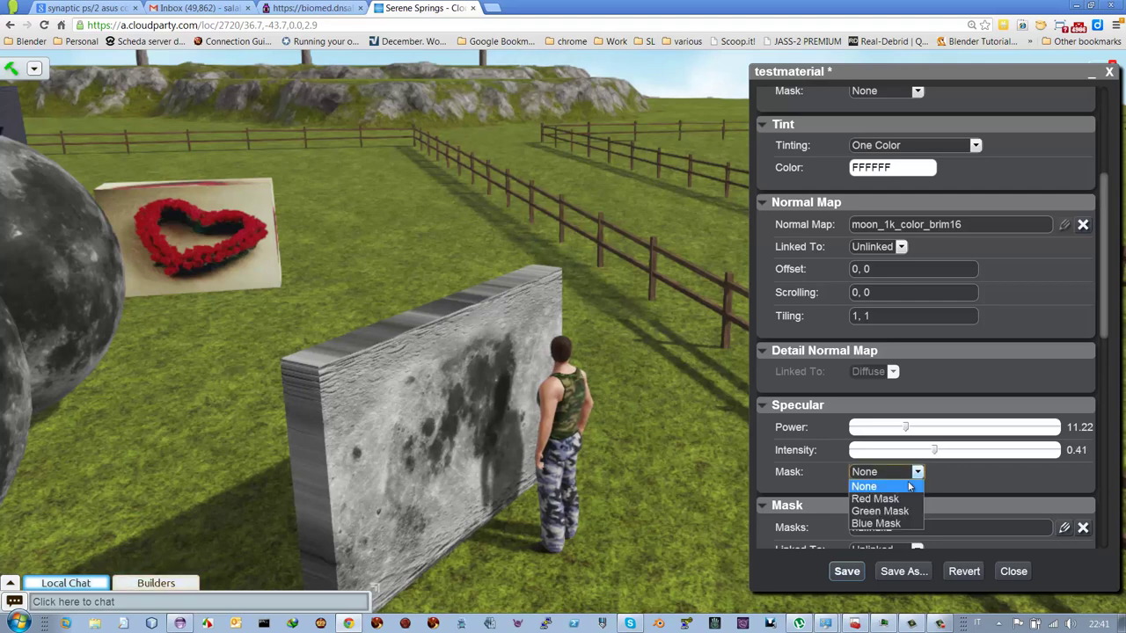
left_click(903, 499)
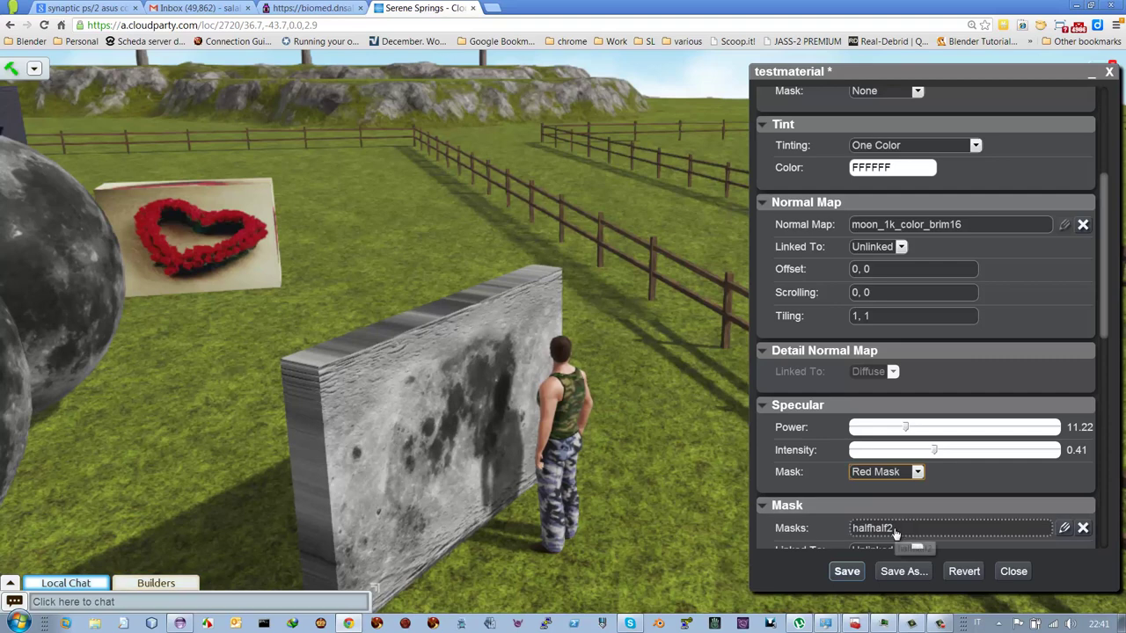
left_click(1063, 529)
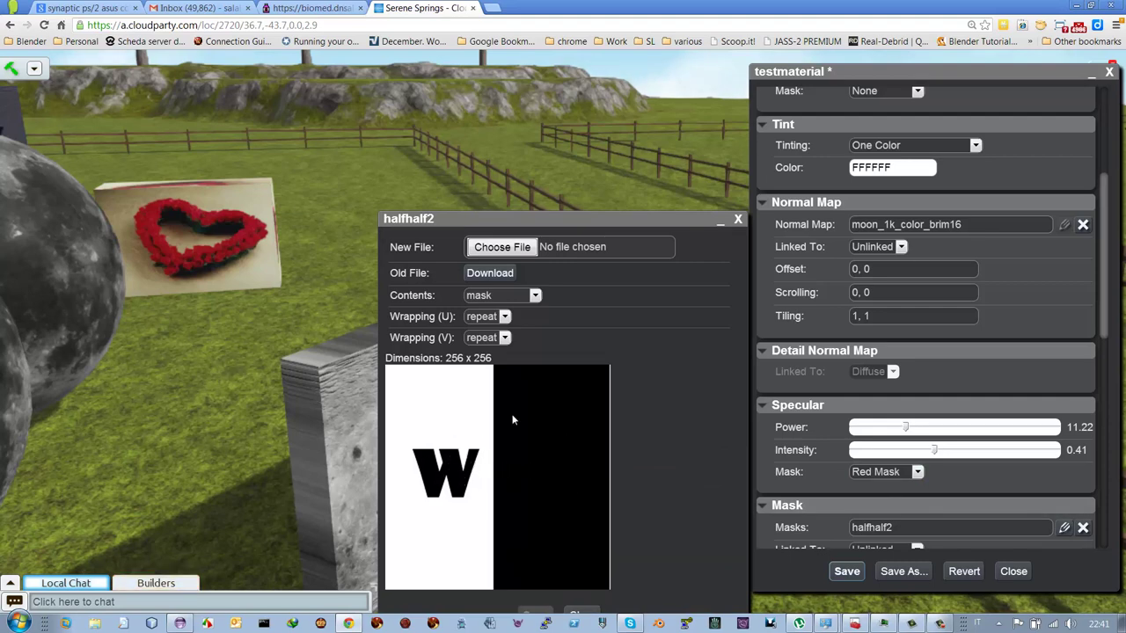
left_click_drag(667, 229, 291, 85)
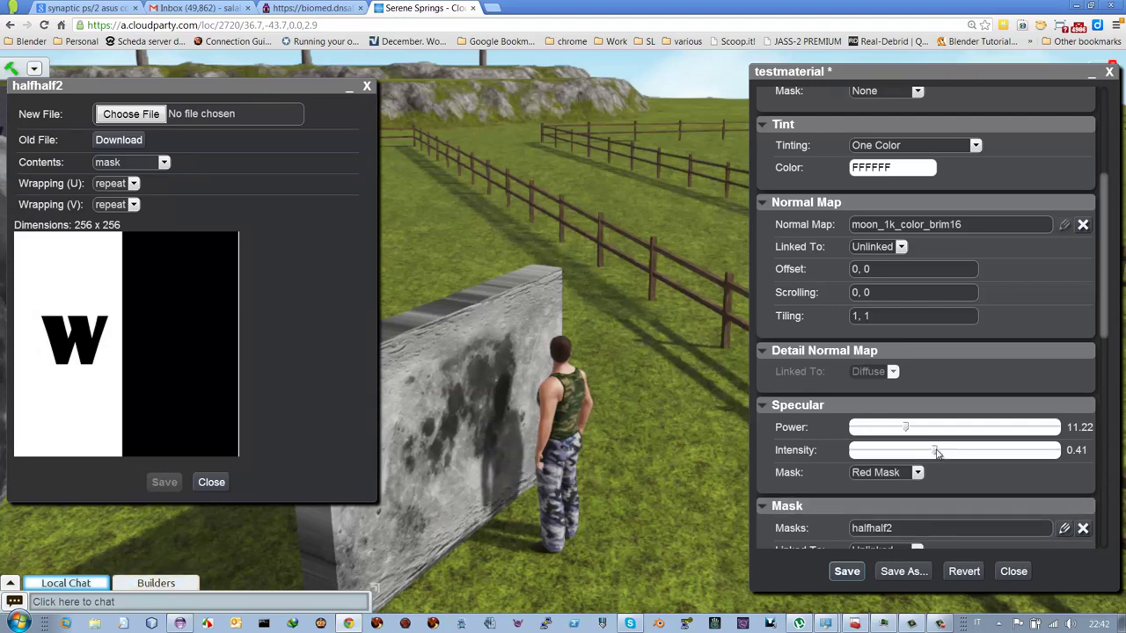
Step: Try a specular intensity of 1 on testmaterial with the power at 10000, then at 1
left_click(1010, 457)
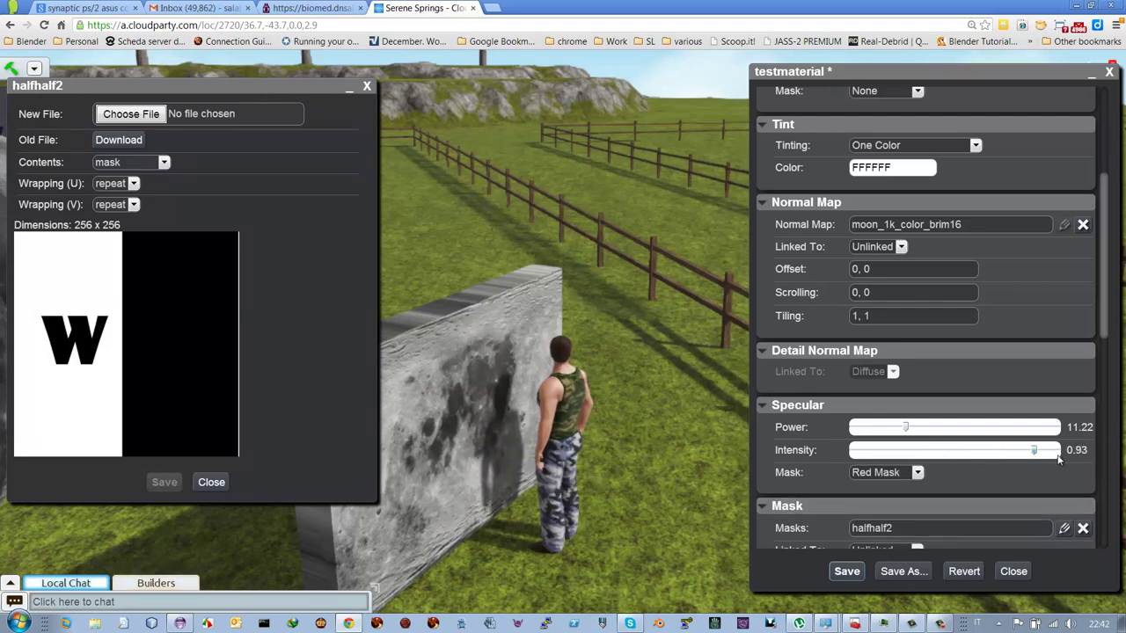
left_click_drag(1058, 458, 1069, 459)
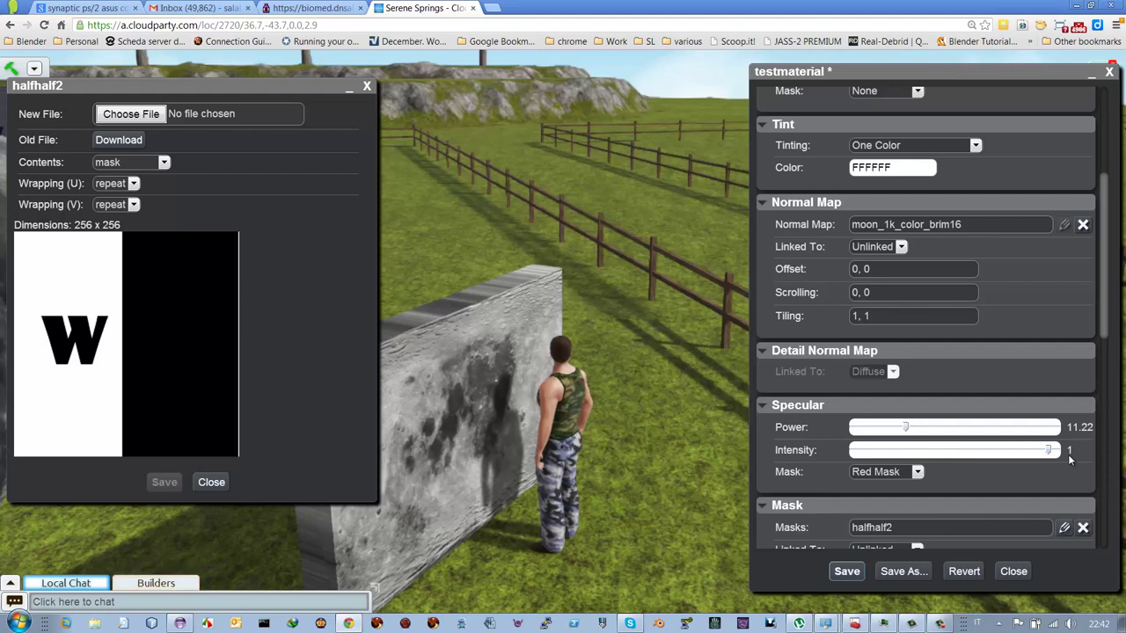
left_click_drag(907, 429, 1069, 437)
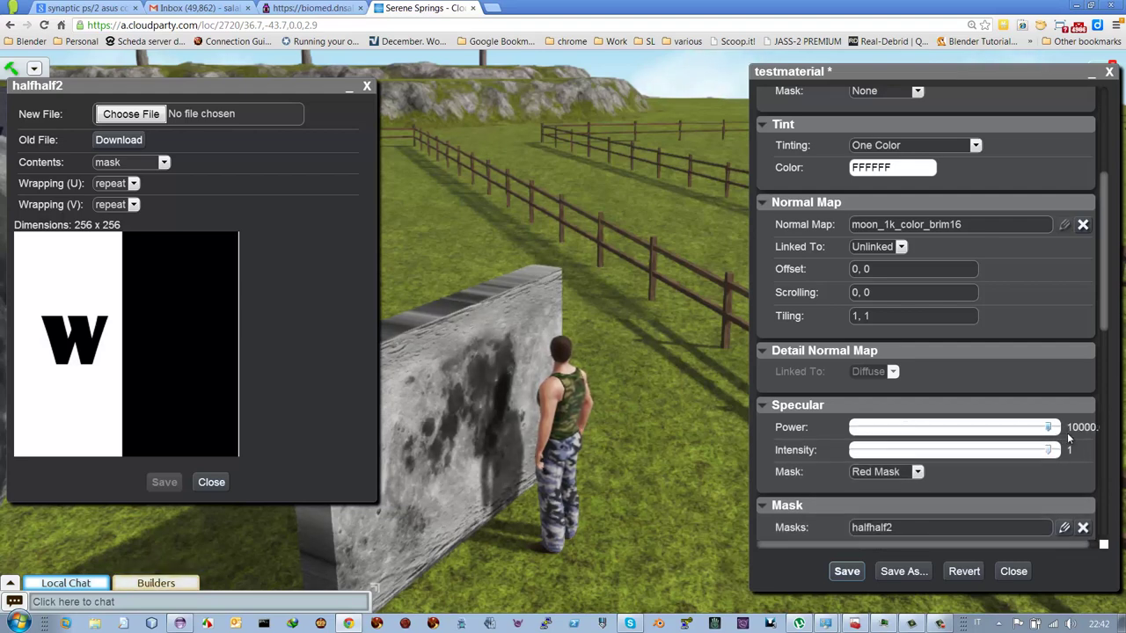
left_click_drag(952, 440, 837, 436)
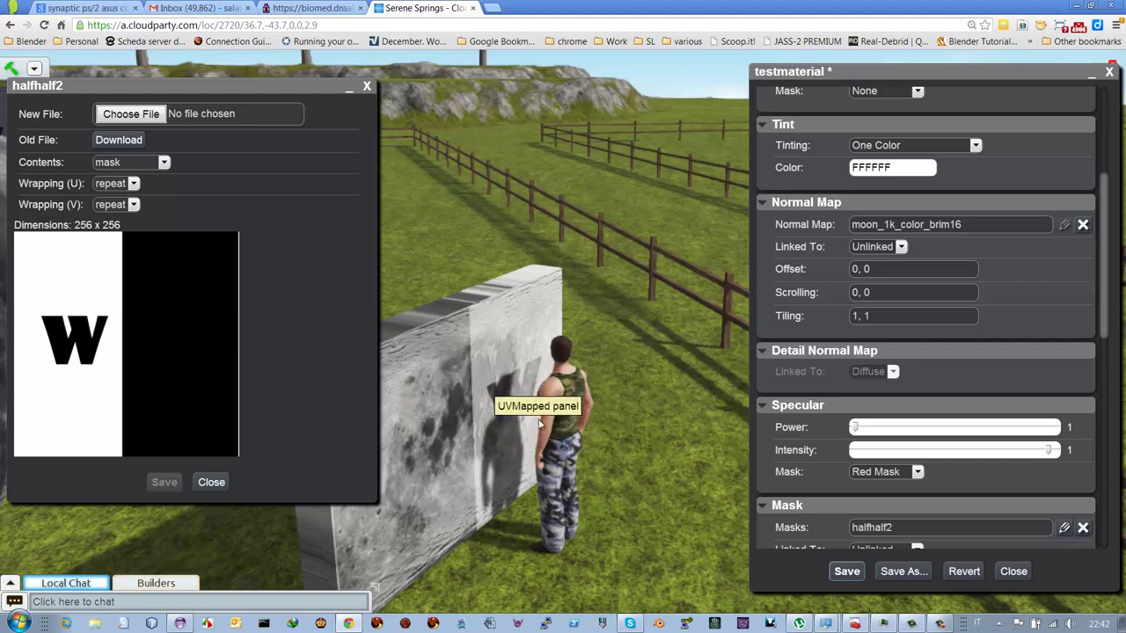
left_click(867, 530)
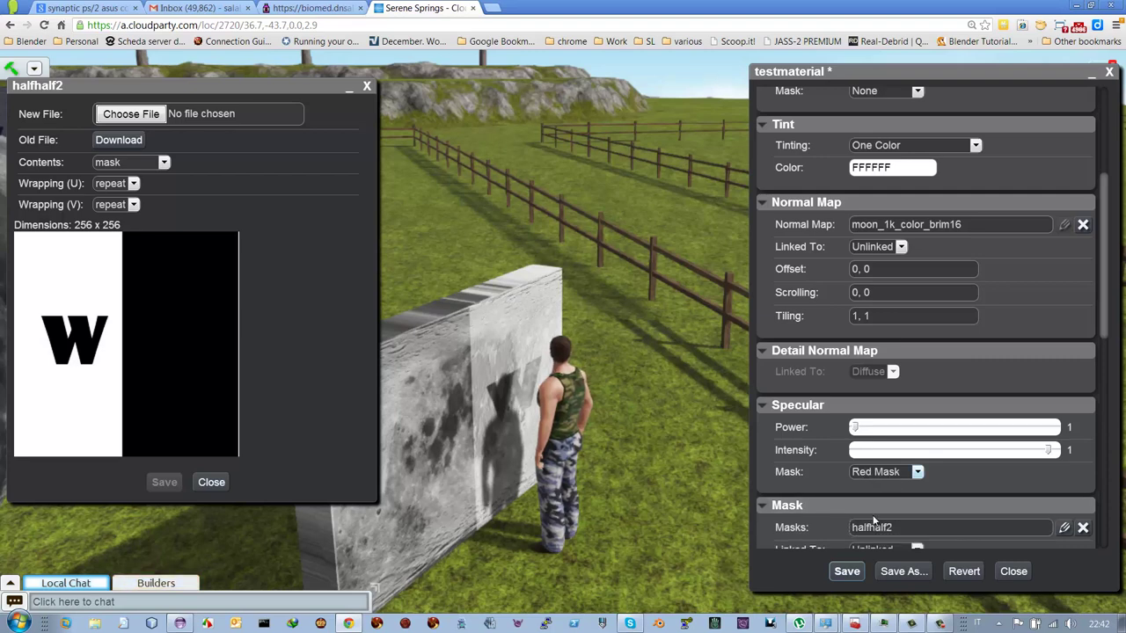
left_click(871, 532)
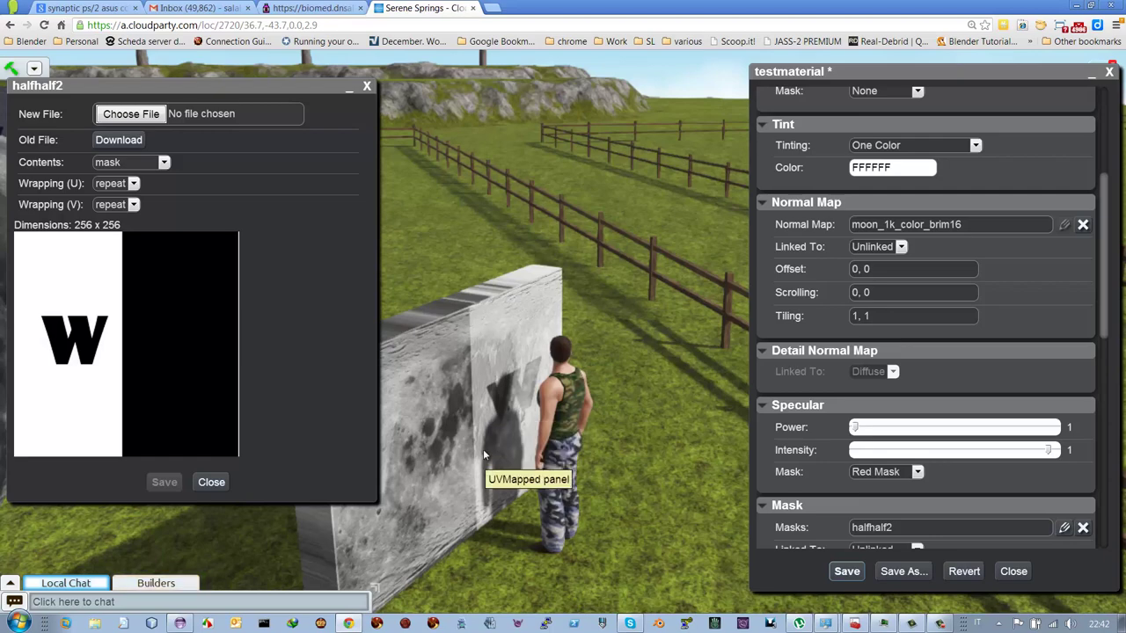
Step: Examine the masked specular effect on the panel from several positions and close the halfhalf2 texture window
key("Left")
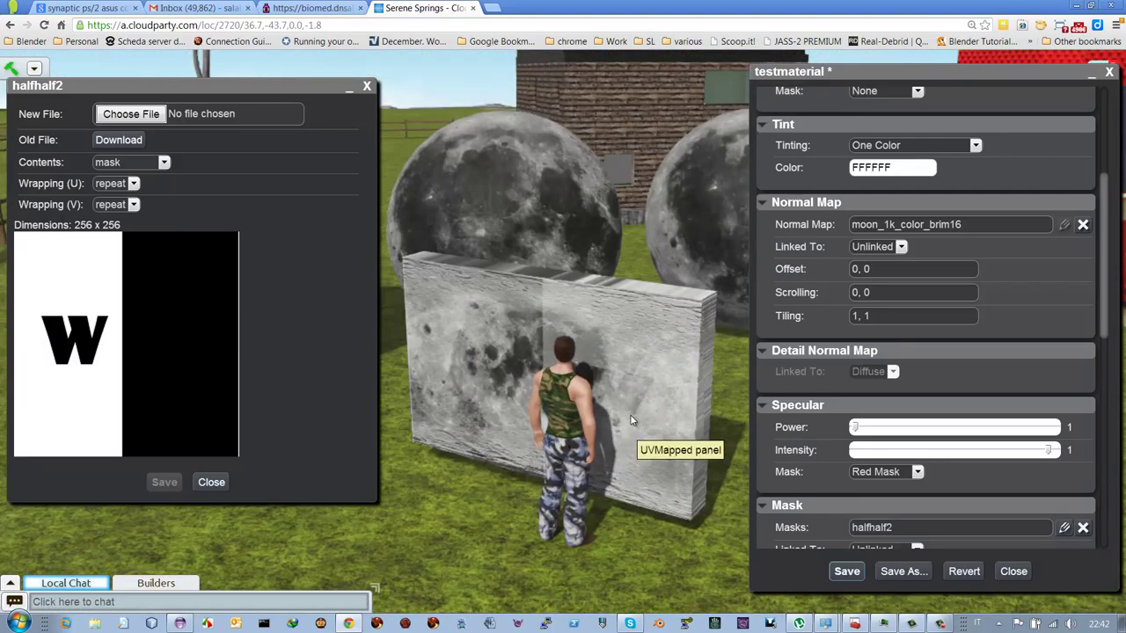
key("Left")
key("Right")
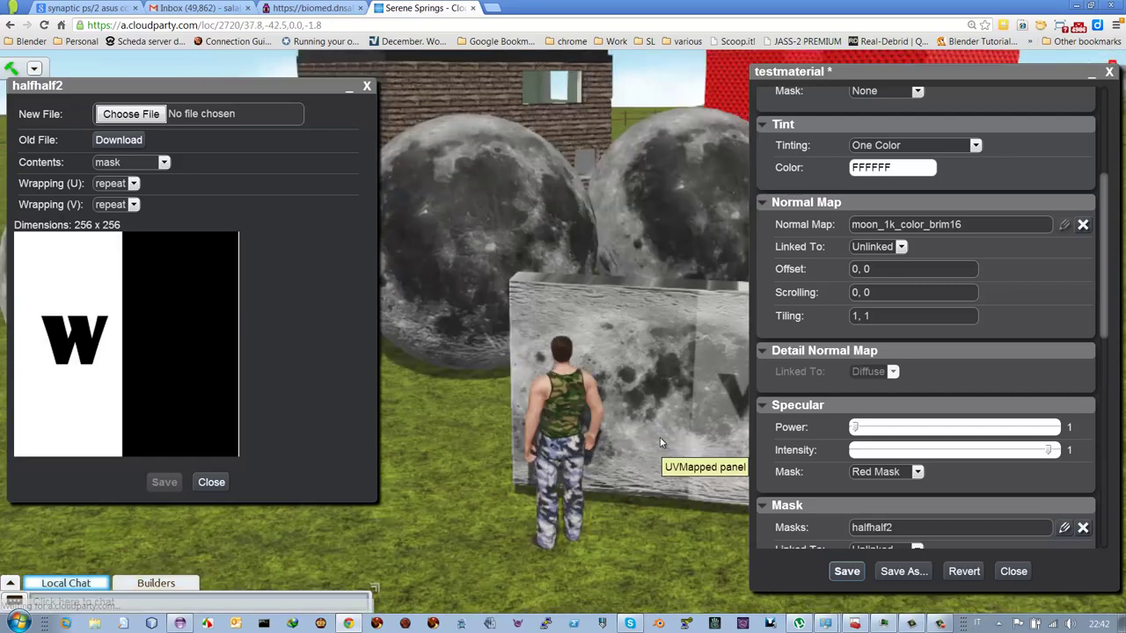
key("Right")
key("Right")
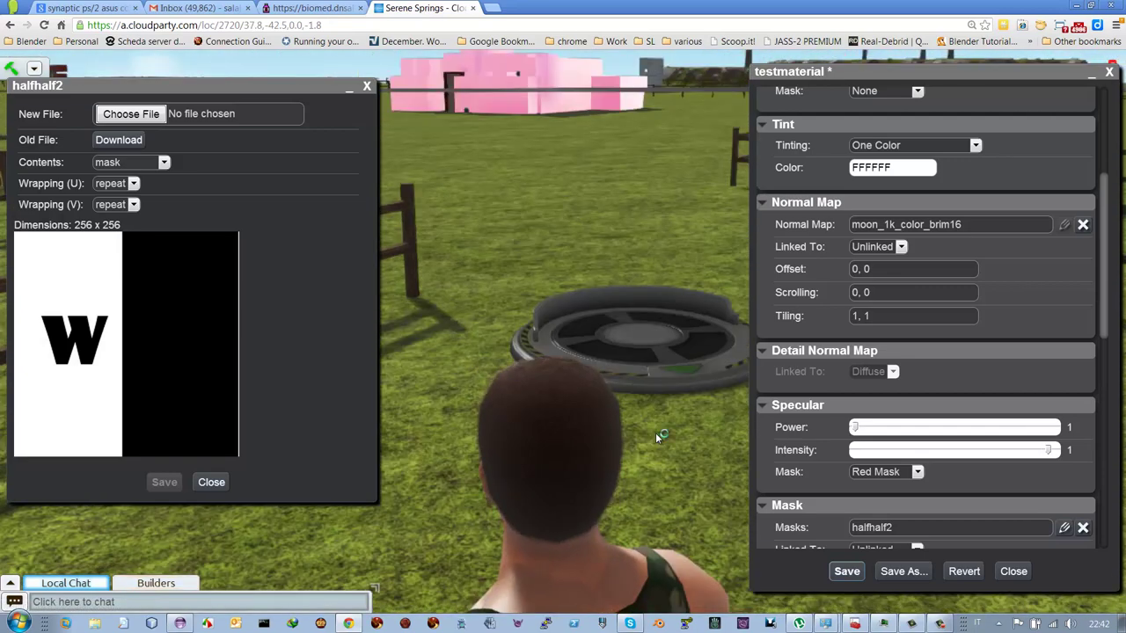
key("Right")
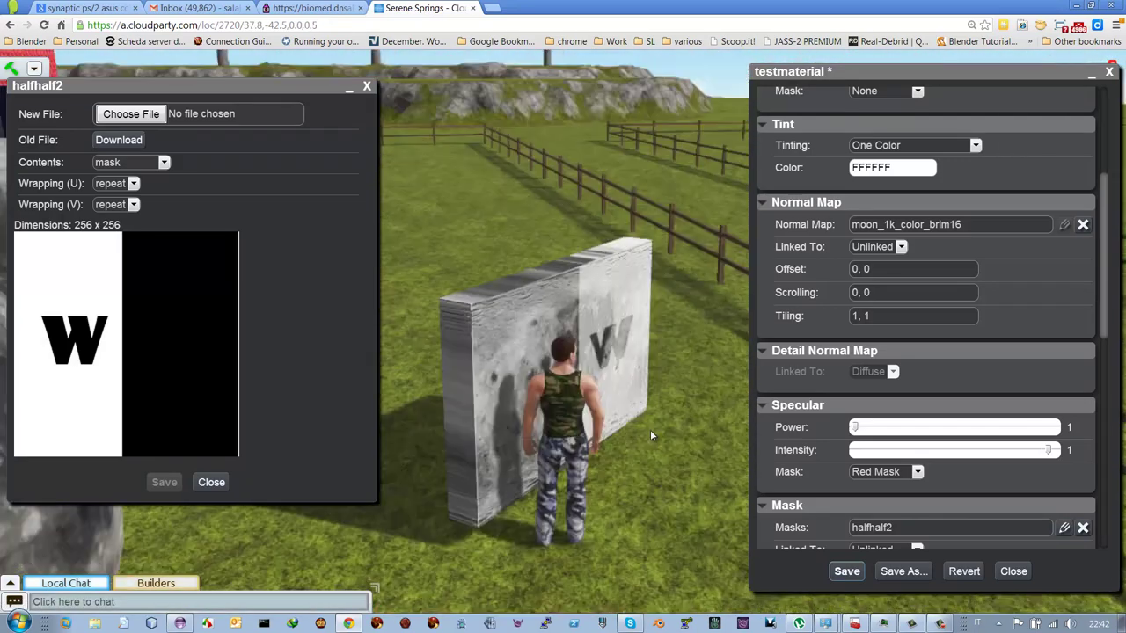
left_click(367, 86)
key("Right")
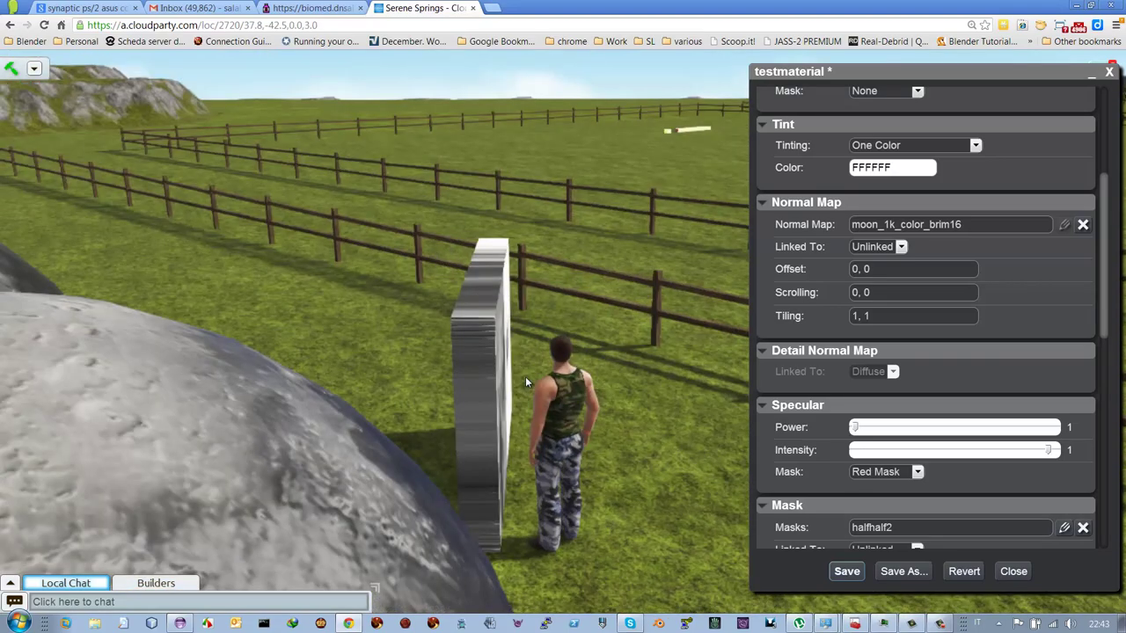
key("Up")
key("Left")
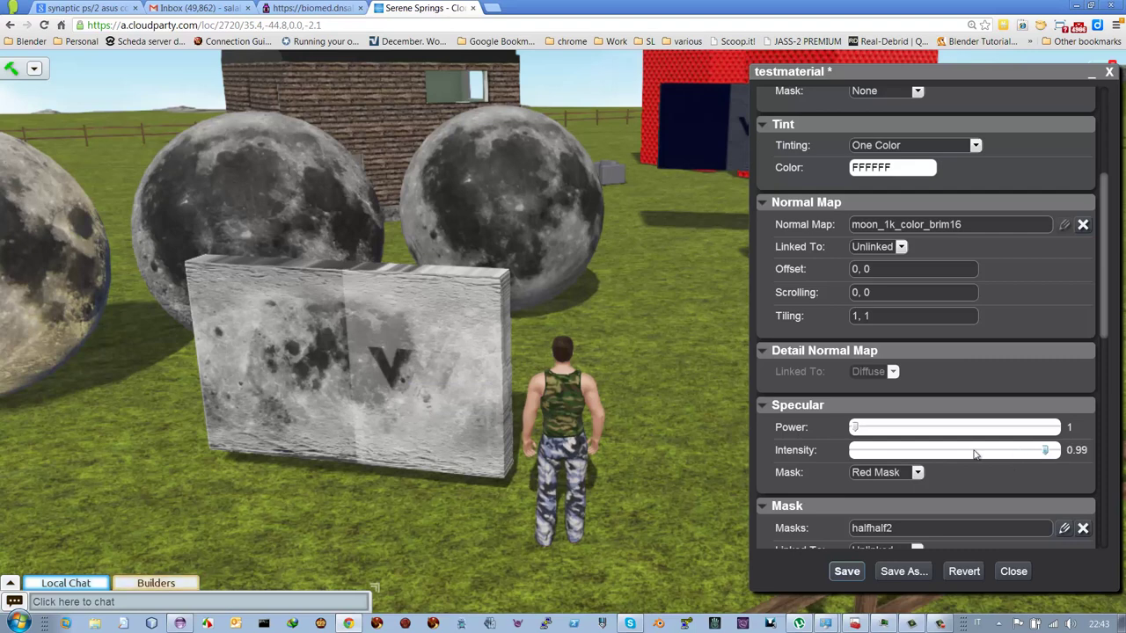
Step: Set testmaterial's specular intensity to 0.68 and power to 2.09, and check the panel from a slightly different angle
left_click_drag(975, 454, 938, 454)
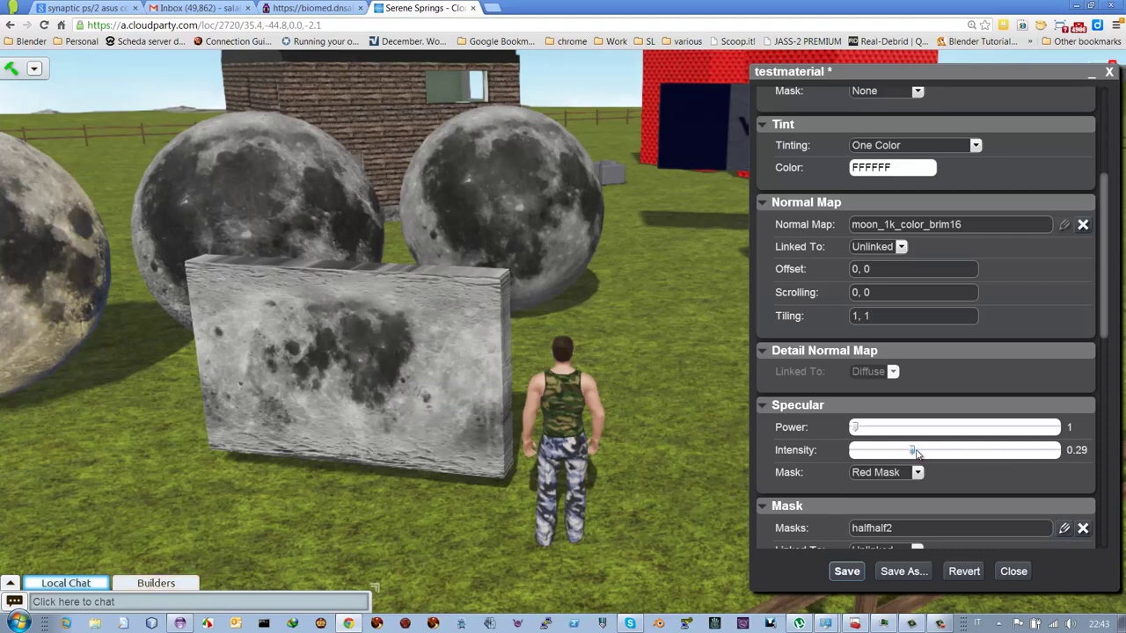
left_click(984, 454)
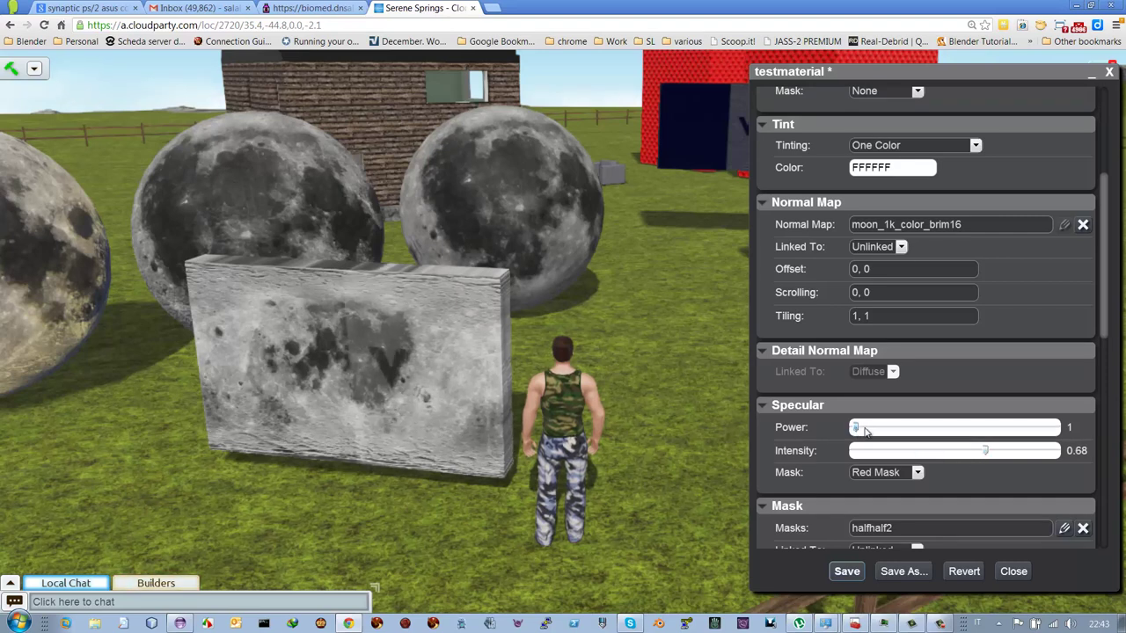
left_click_drag(865, 431, 955, 437)
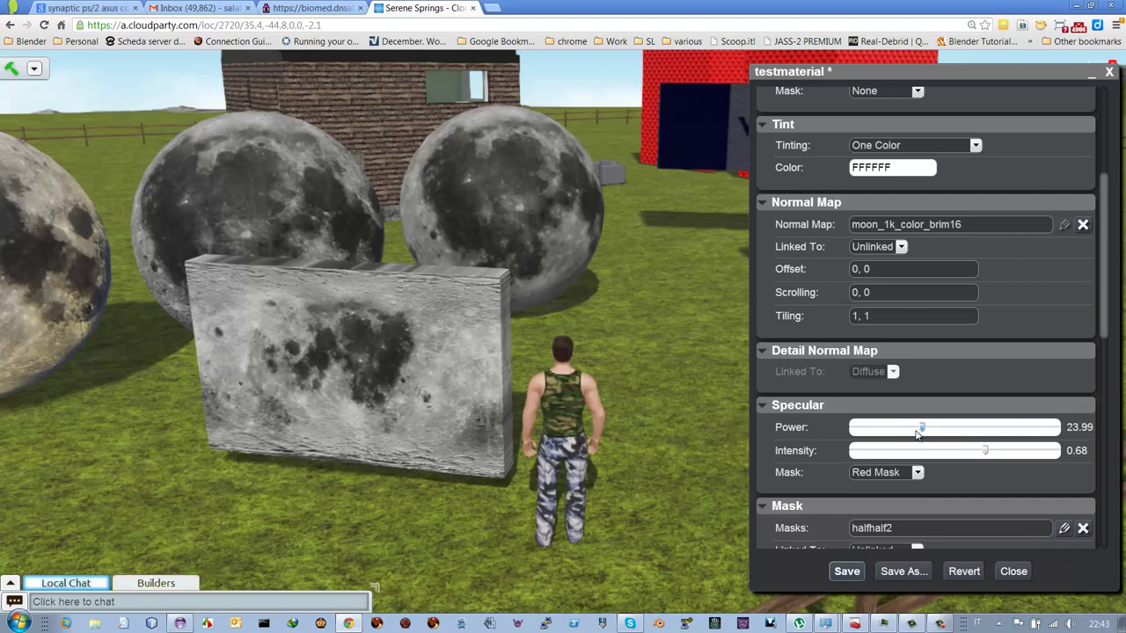
left_click_drag(879, 431, 873, 431)
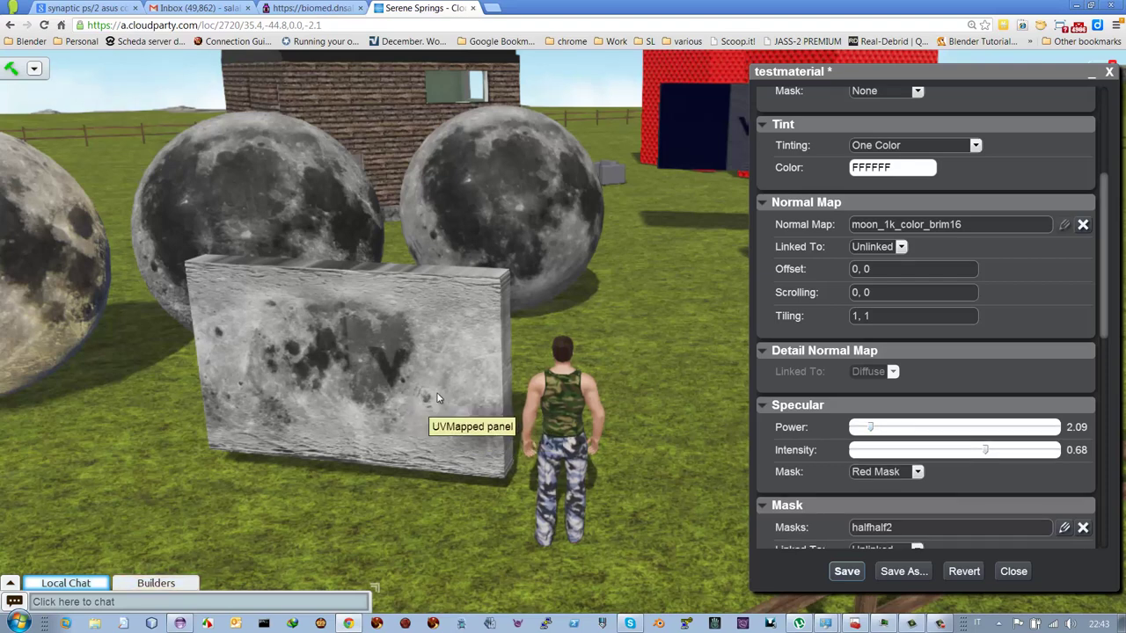
right_click_drag(366, 388, 358, 385)
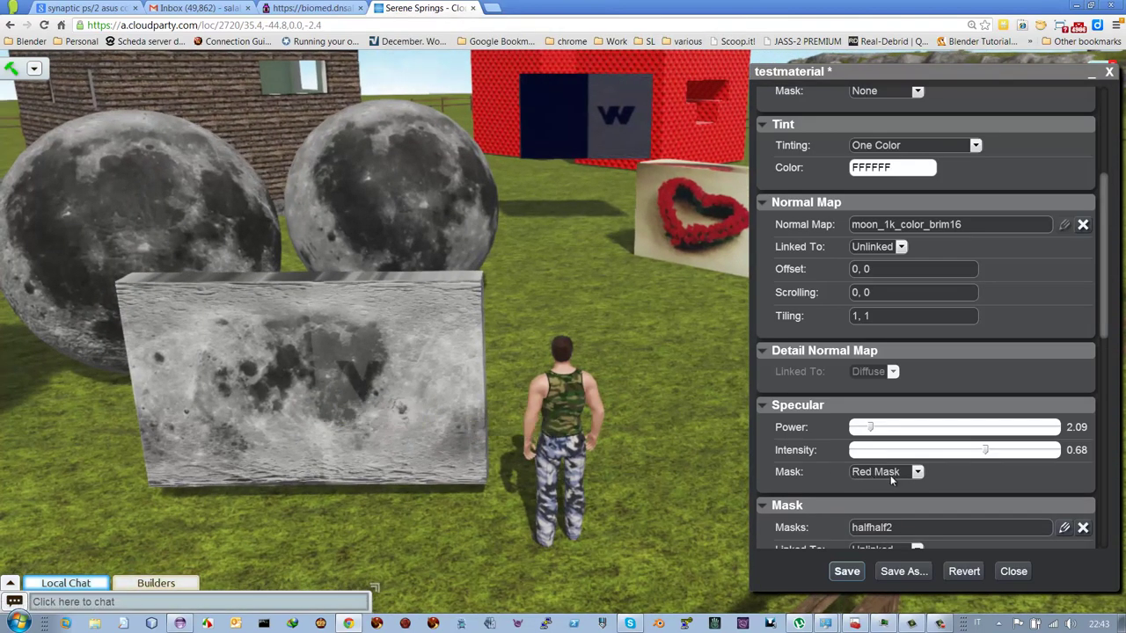
Step: Review testmaterial's mask settings, and walk around the panel and moon spheres to compare their surface shine
left_click(890, 526)
scroll(829, 496, "down", 1)
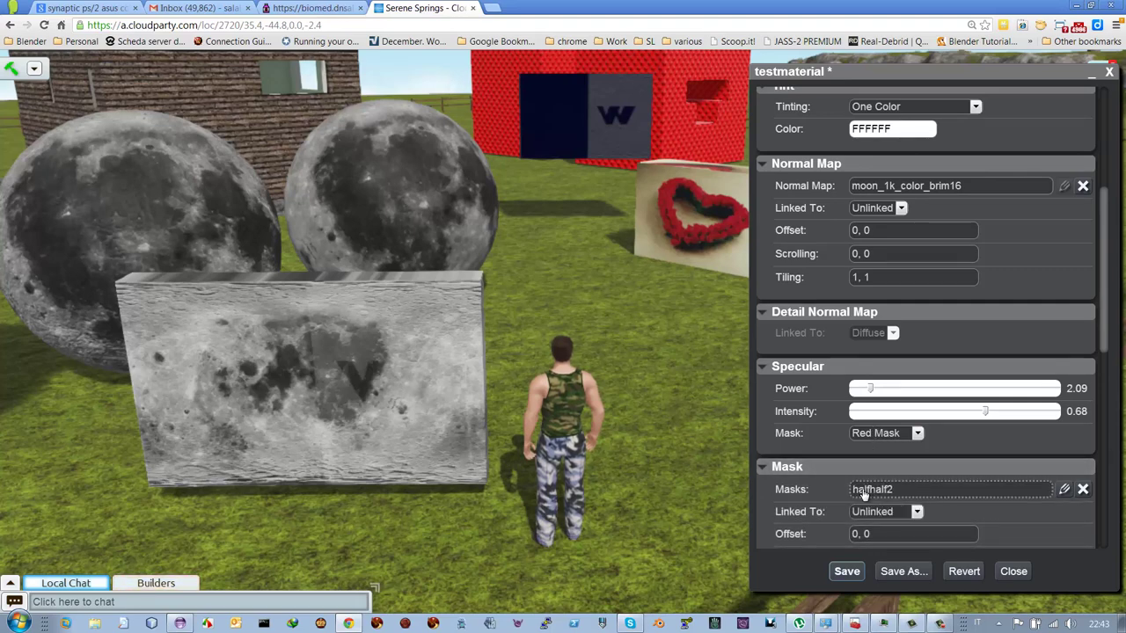
scroll(869, 494, "down", 2)
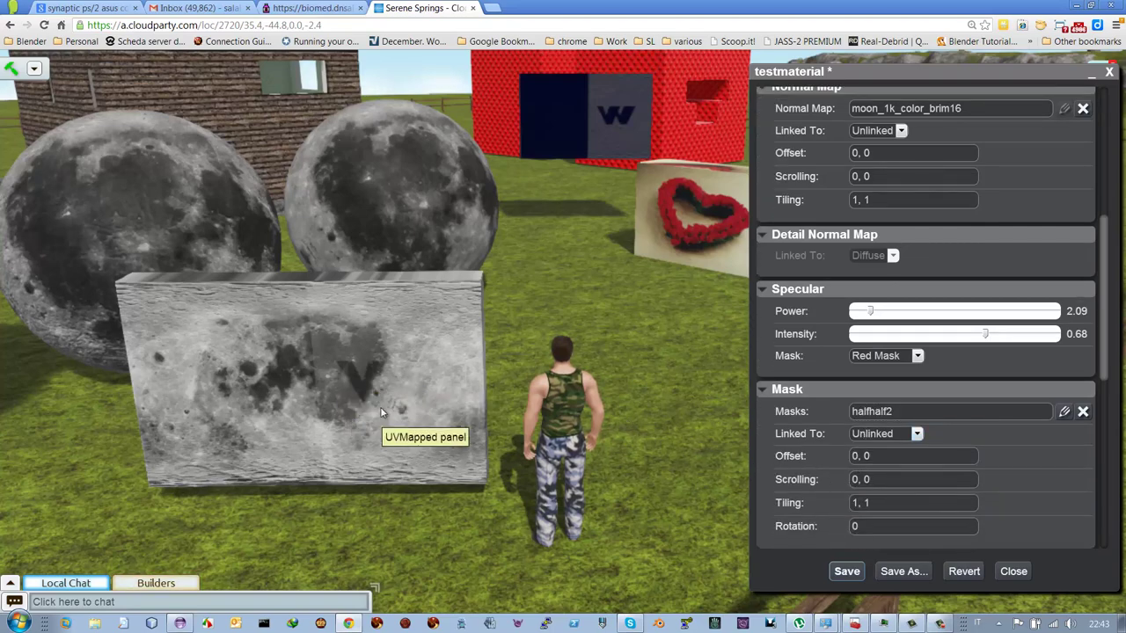
key("Left")
key("Up")
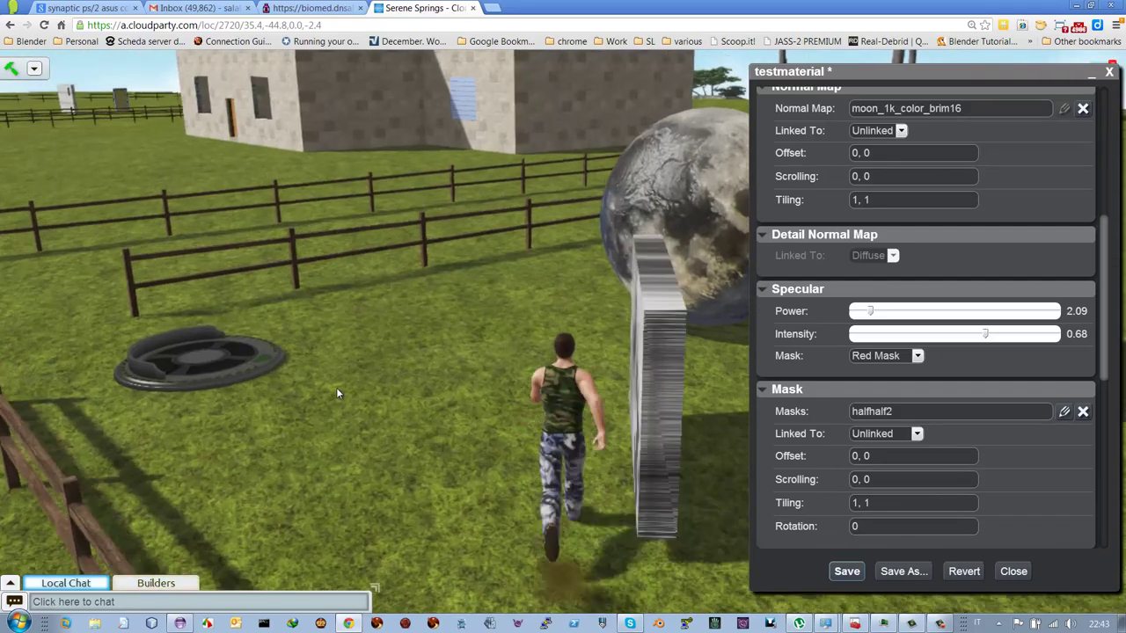
key("Right")
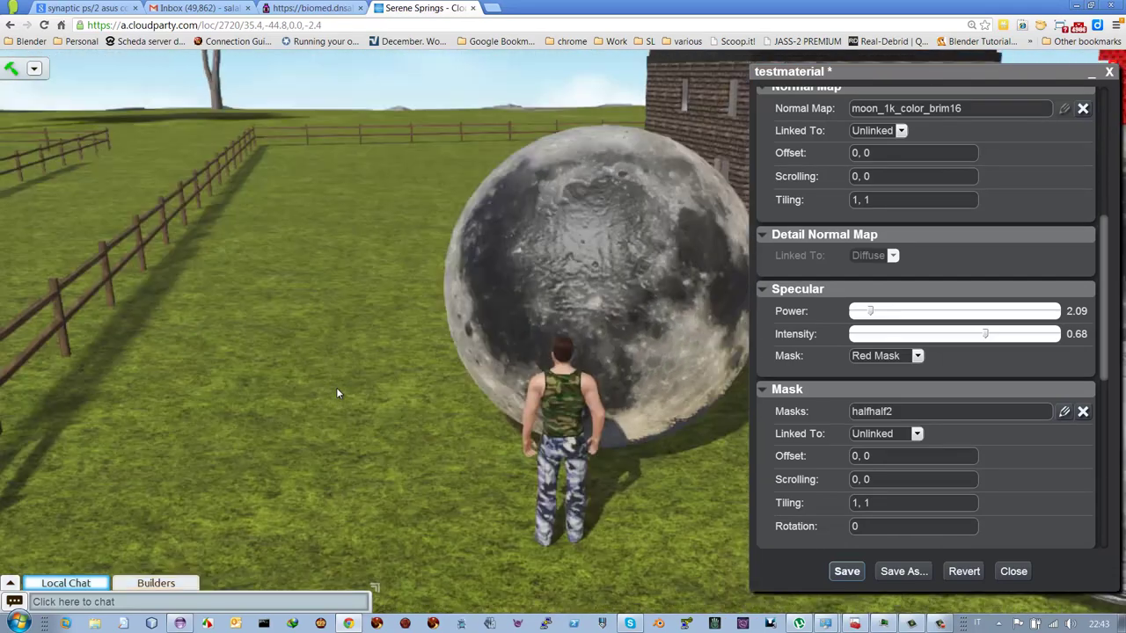
key("Up")
key("Right")
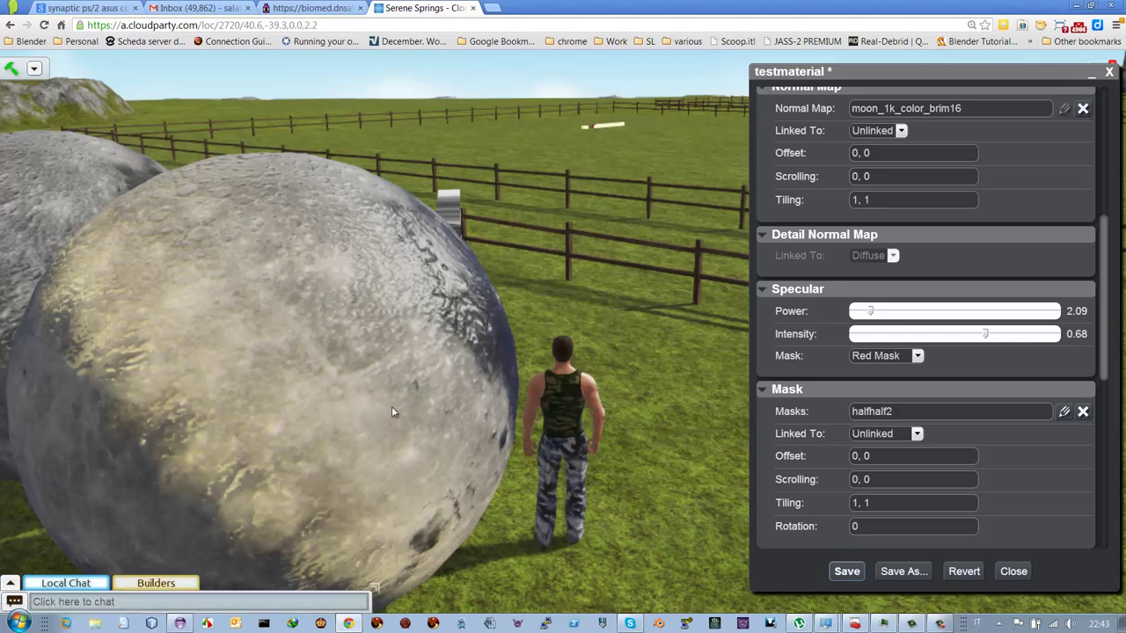
left_click_drag(383, 387, 412, 418)
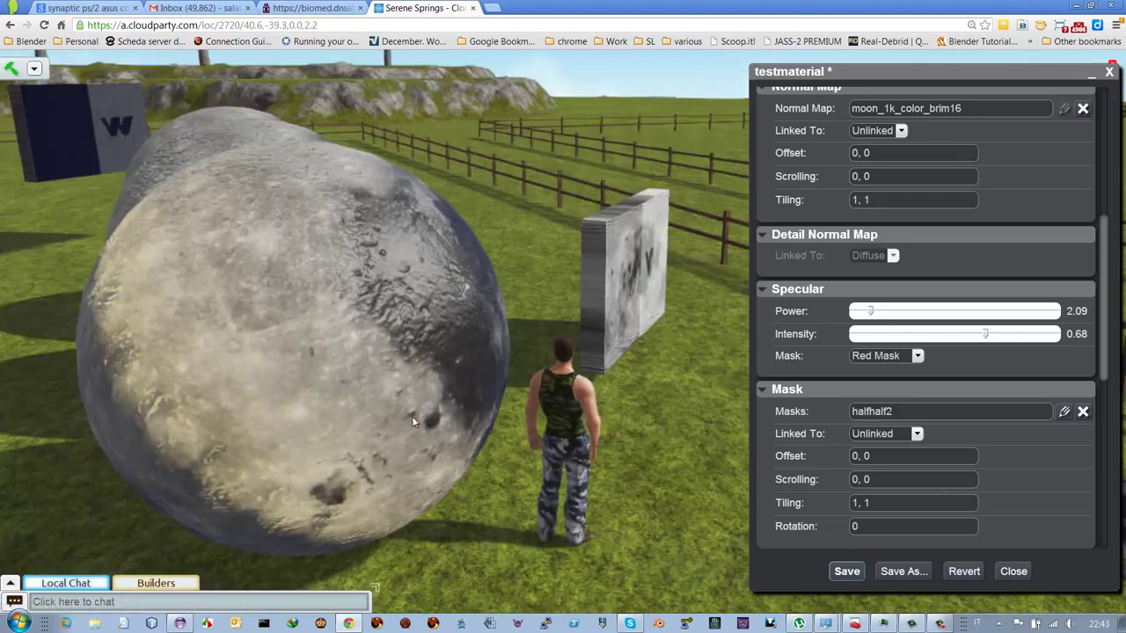
Step: Close testmaterial, saving its unsaved changes
left_click(1108, 73)
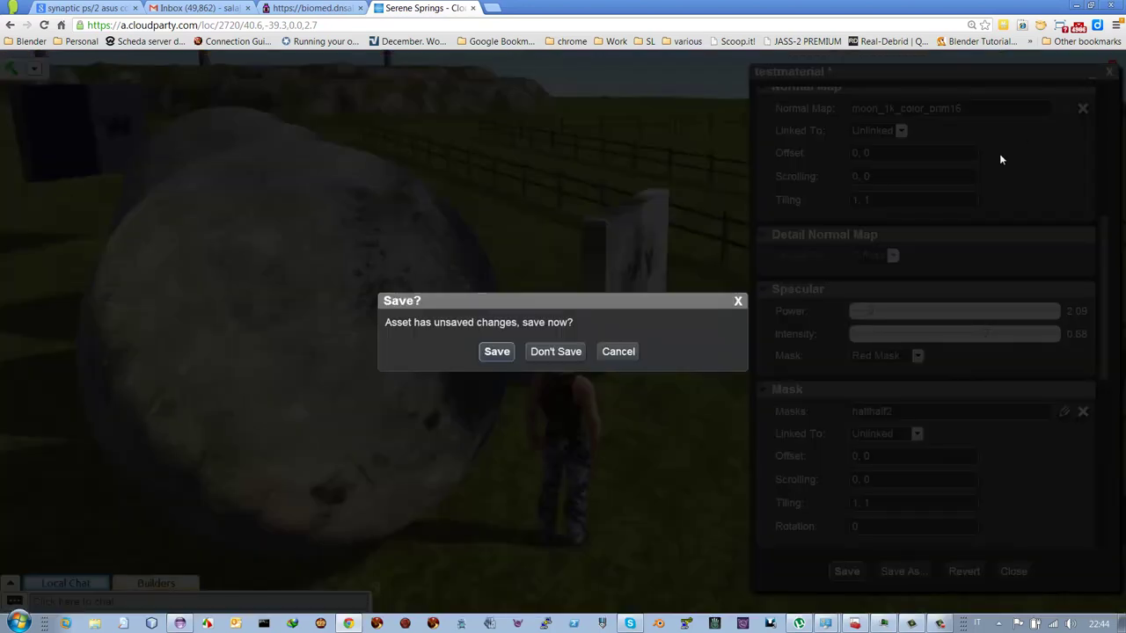
left_click(497, 352)
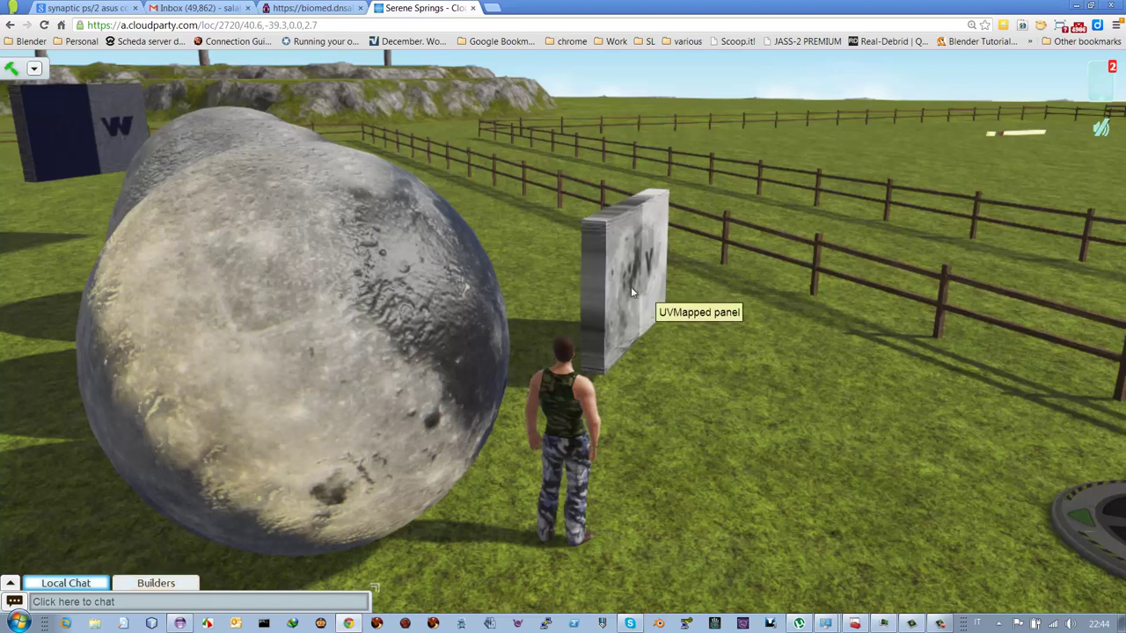
Step: Open the moon sphere's material materialeluna3 for editing, leave the object editor, and move the material window clear of the sphere
right_click(363, 348)
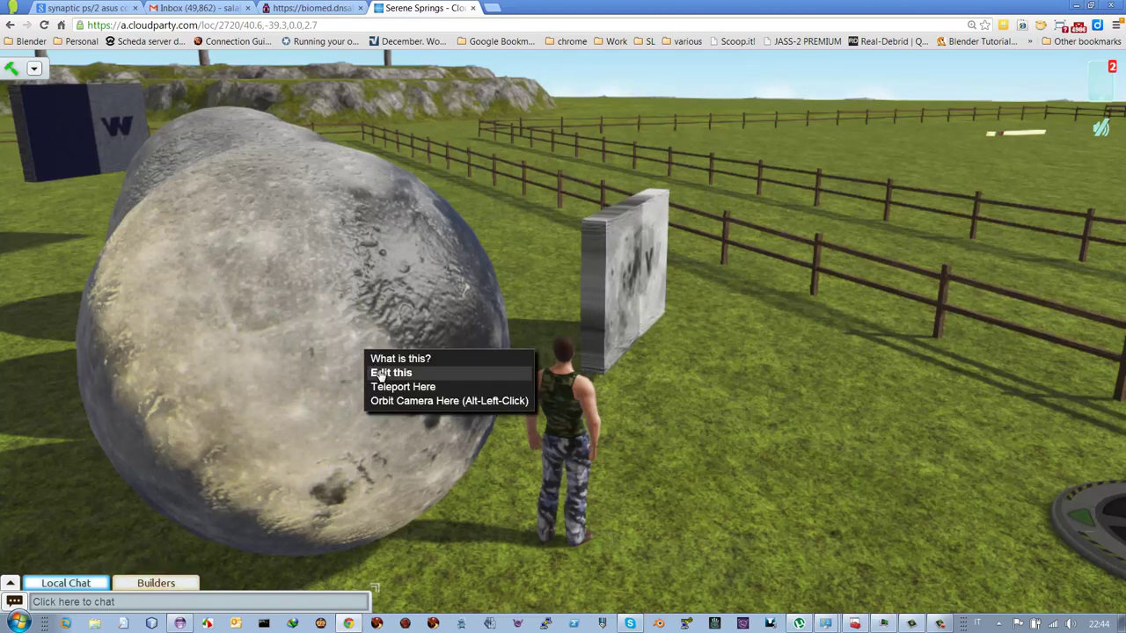
left_click(380, 373)
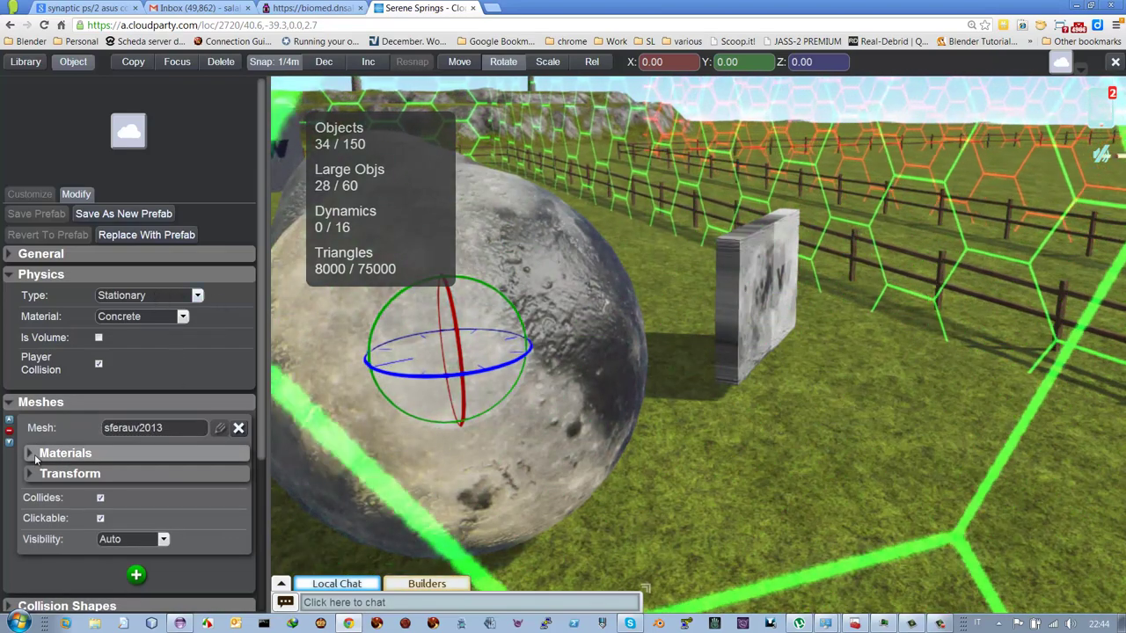
left_click(35, 454)
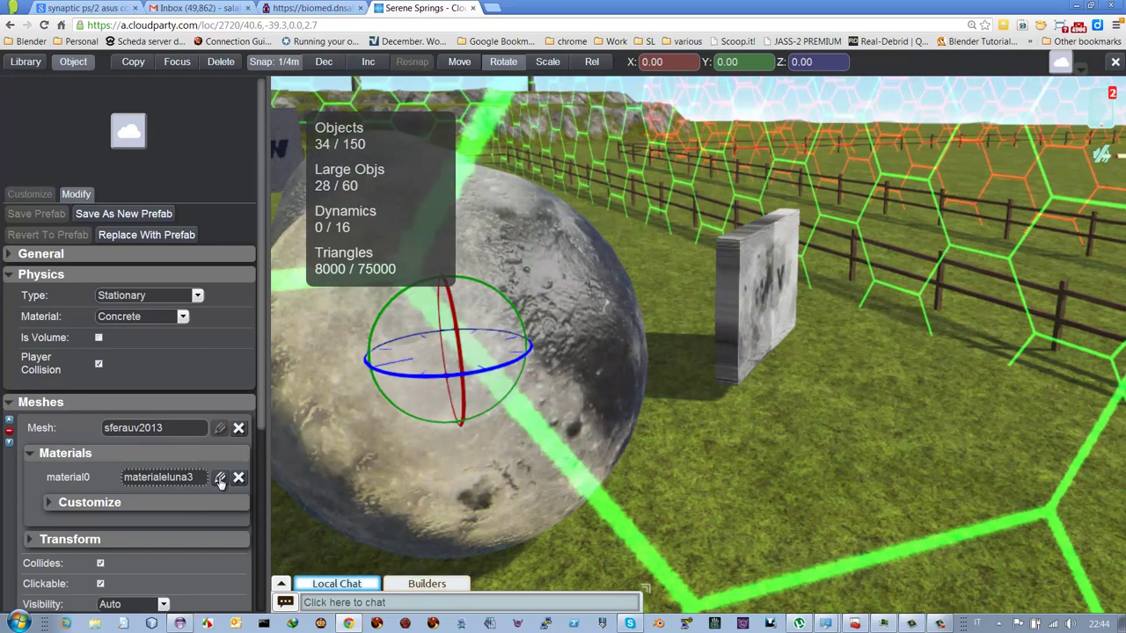
left_click(220, 478)
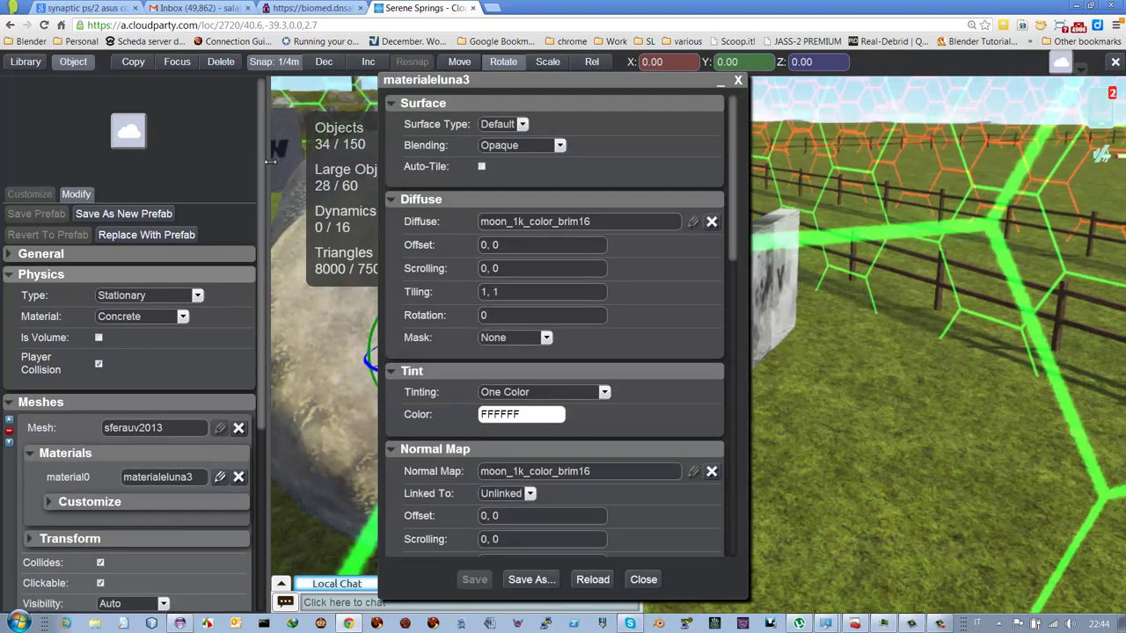
key("Escape")
key("Escape")
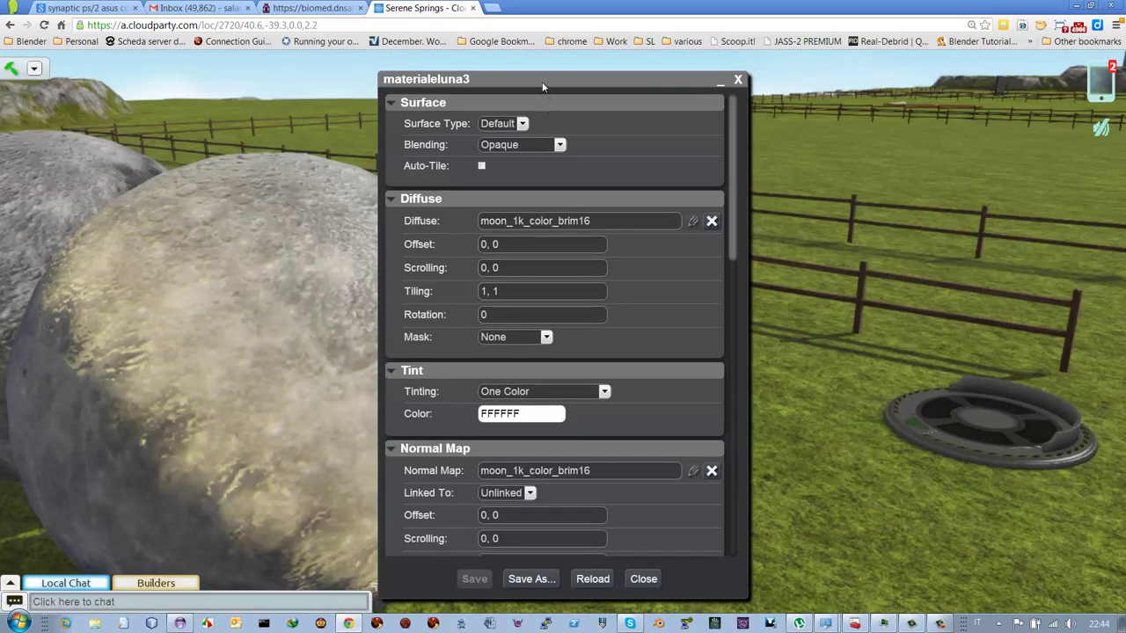
left_click_drag(543, 87, 825, 93)
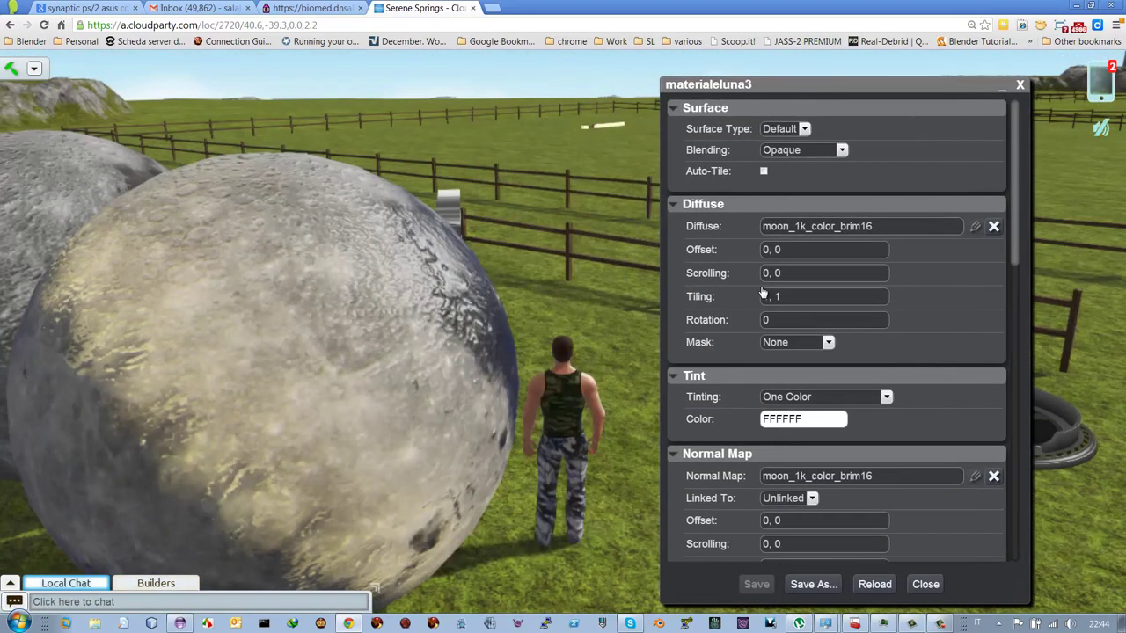
scroll(559, 311, "down", 3)
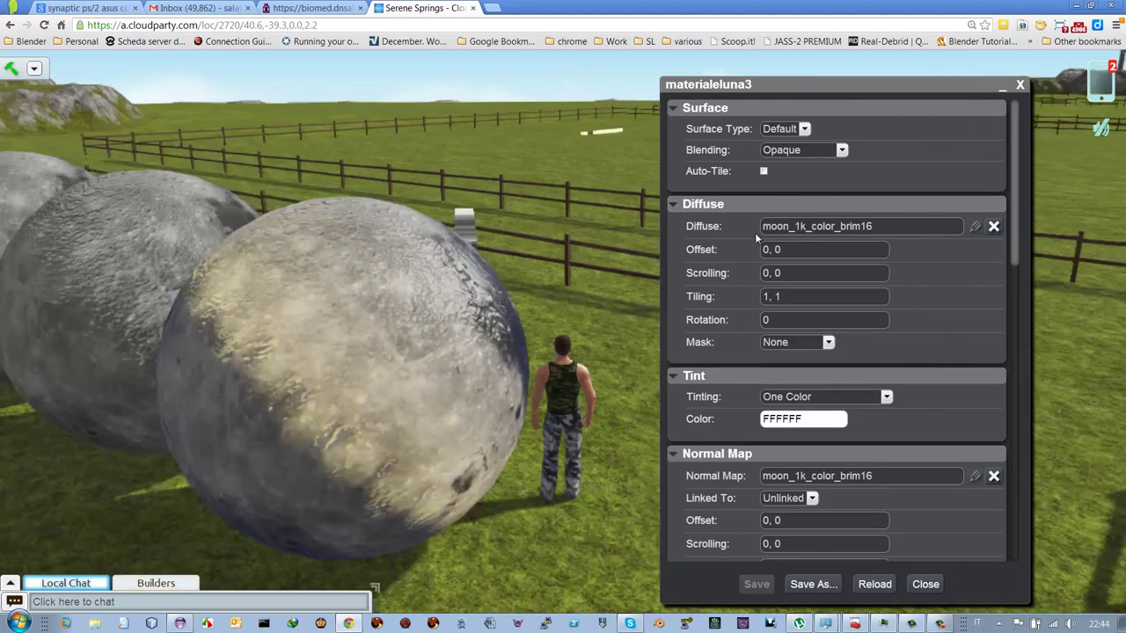
Step: Review materialeluna3's diffuse texture, tinting options and normal map settings down to the specular section
left_click(809, 230)
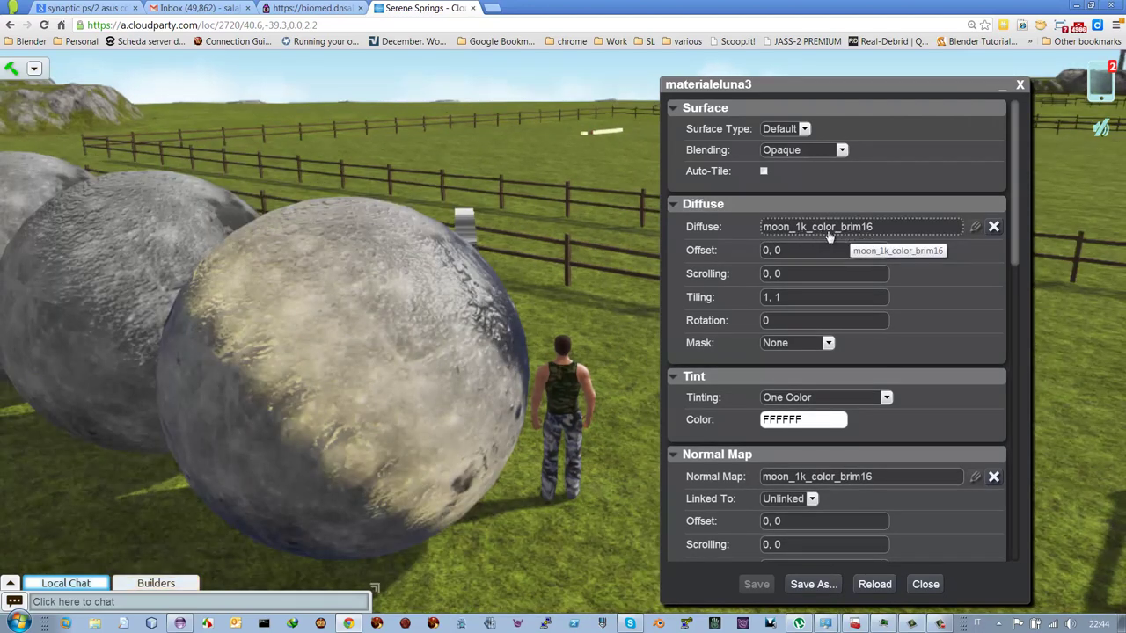
left_click_drag(1014, 246, 1018, 271)
left_click(885, 348)
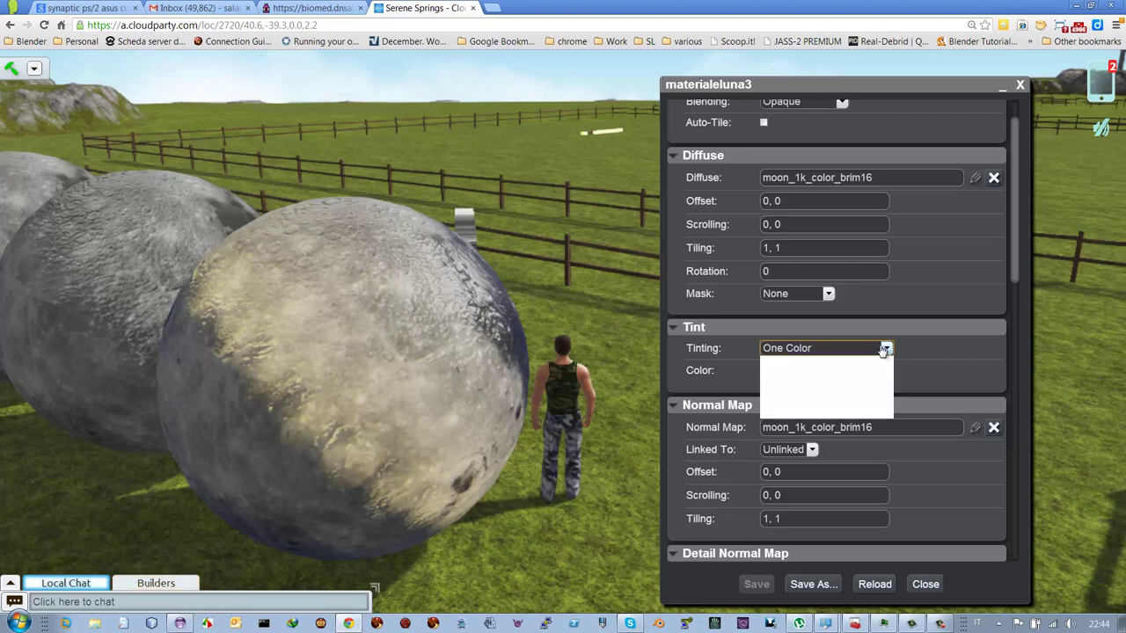
left_click(805, 363)
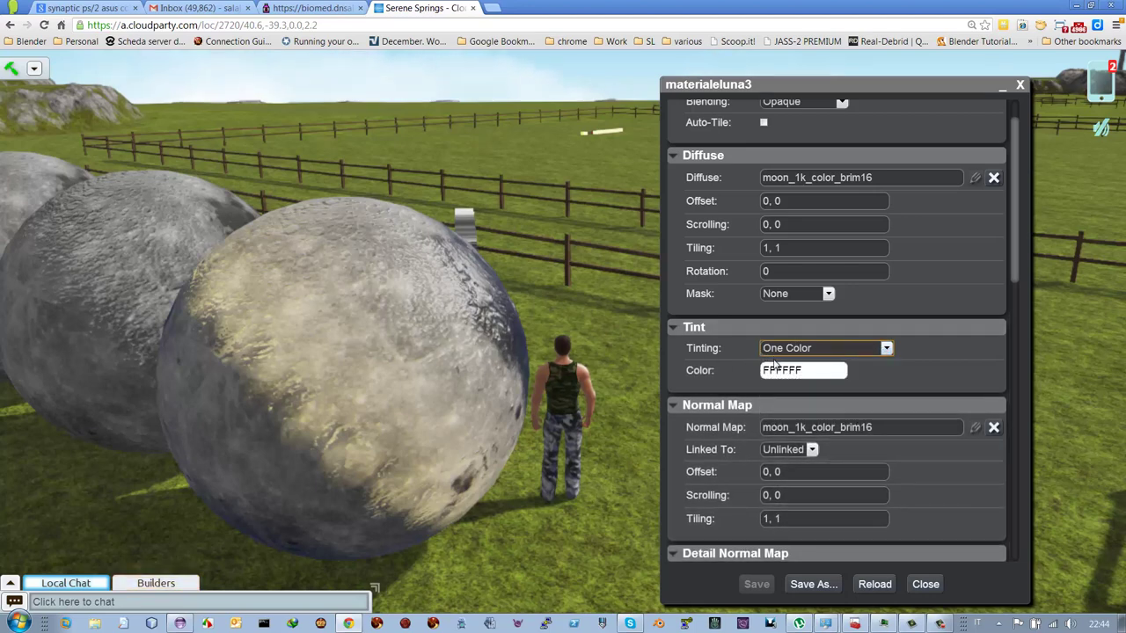
scroll(775, 364, "down", 1)
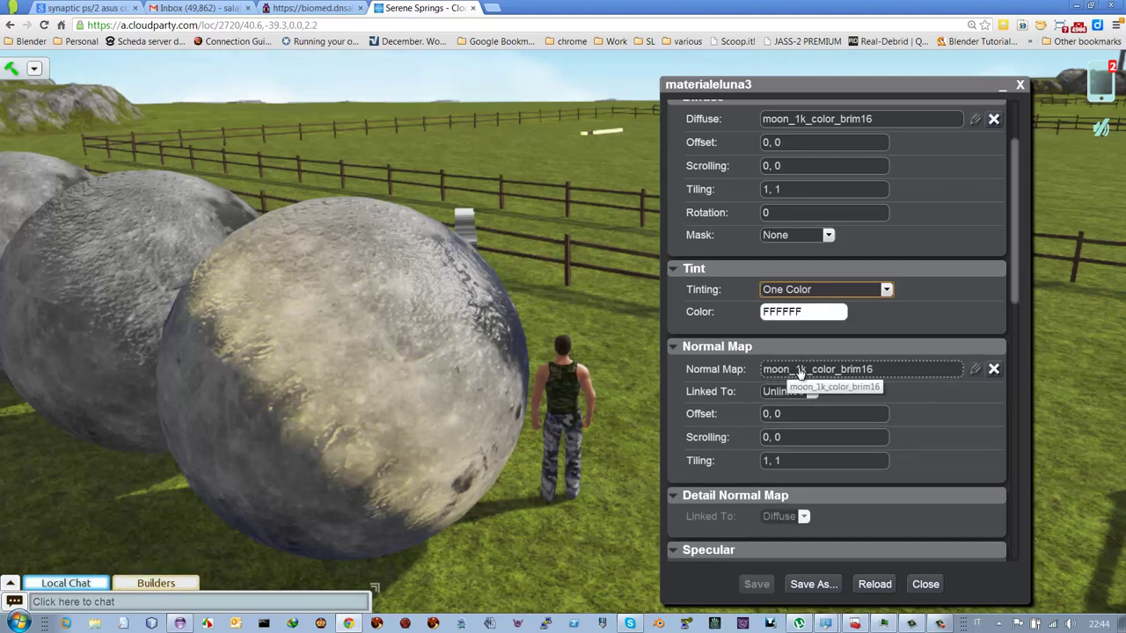
left_click(1014, 280)
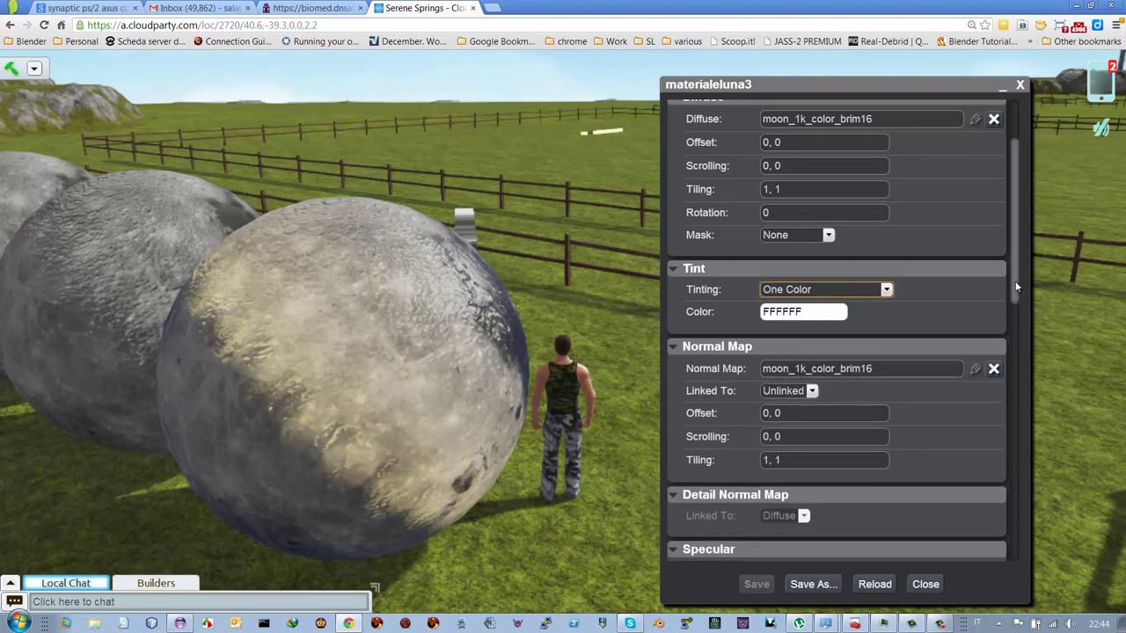
scroll(823, 332, "down", 1)
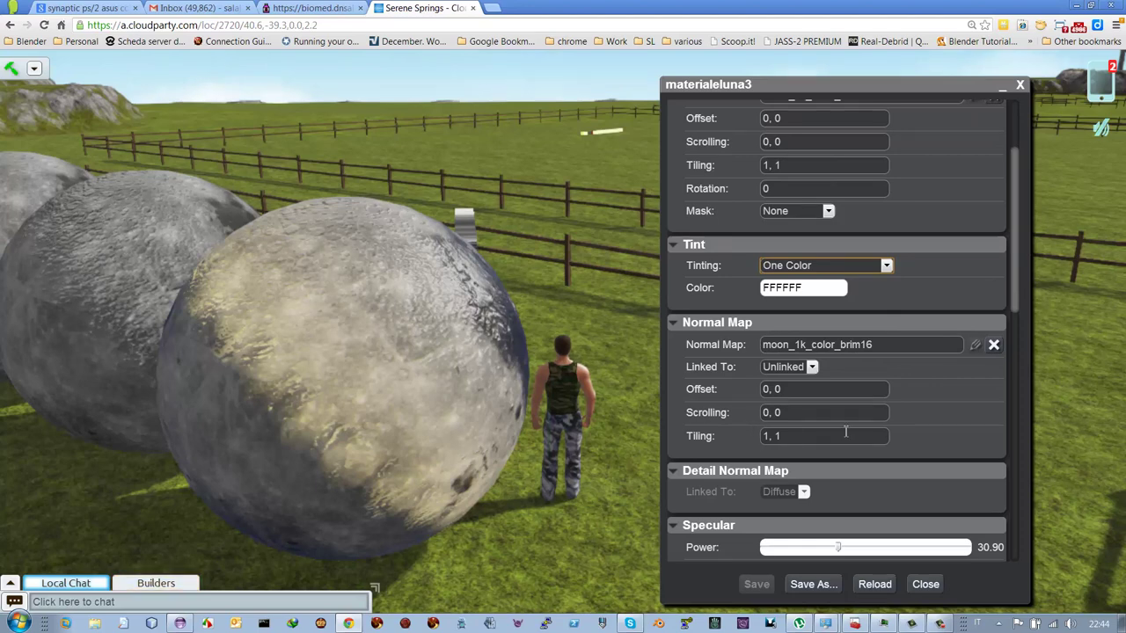
scroll(842, 434, "down", 3)
scroll(835, 440, "down", 1)
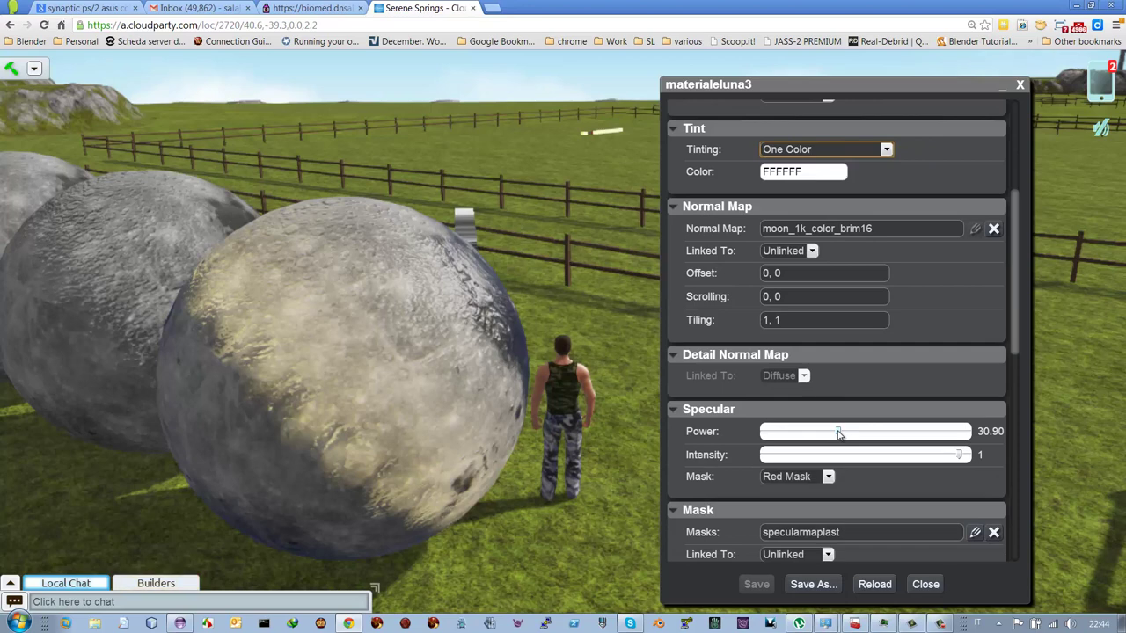
Step: Try specular powers of 10000 and 1 on materialeluna3, viewing the moon sphere from another angle with each
left_click_drag(842, 434, 943, 437)
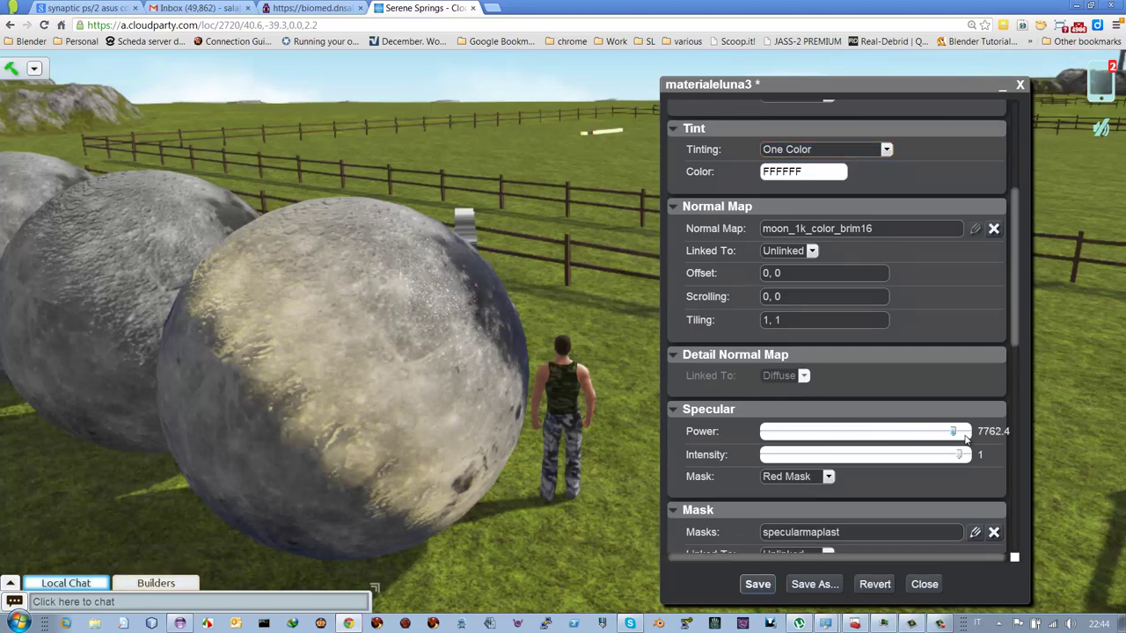
left_click_drag(457, 371, 404, 370)
key("w")
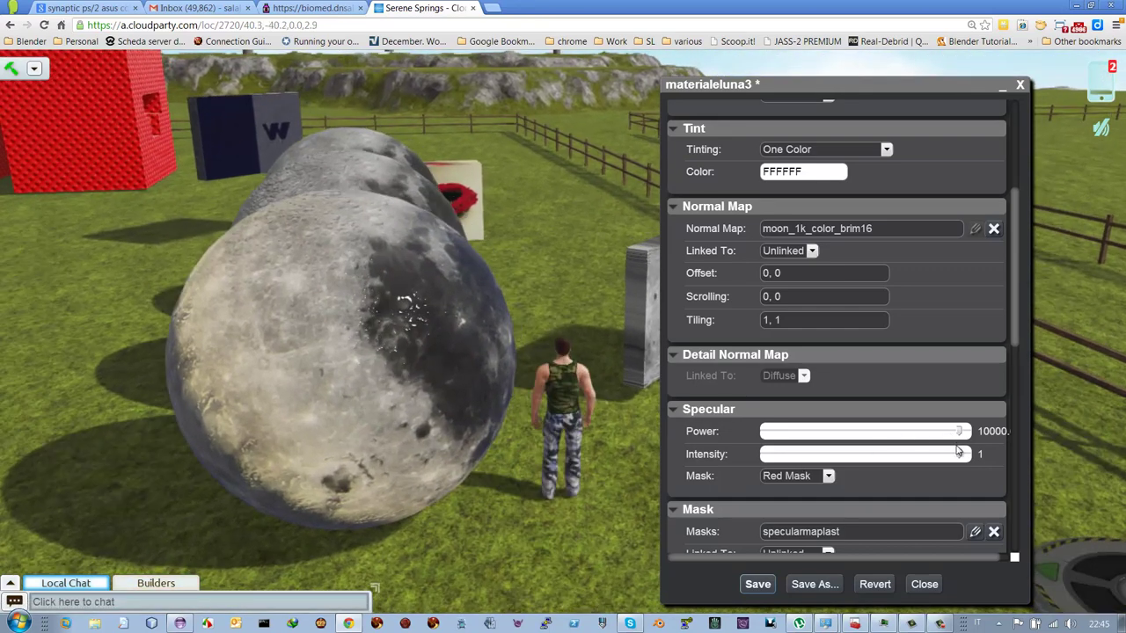
left_click_drag(962, 431, 749, 429)
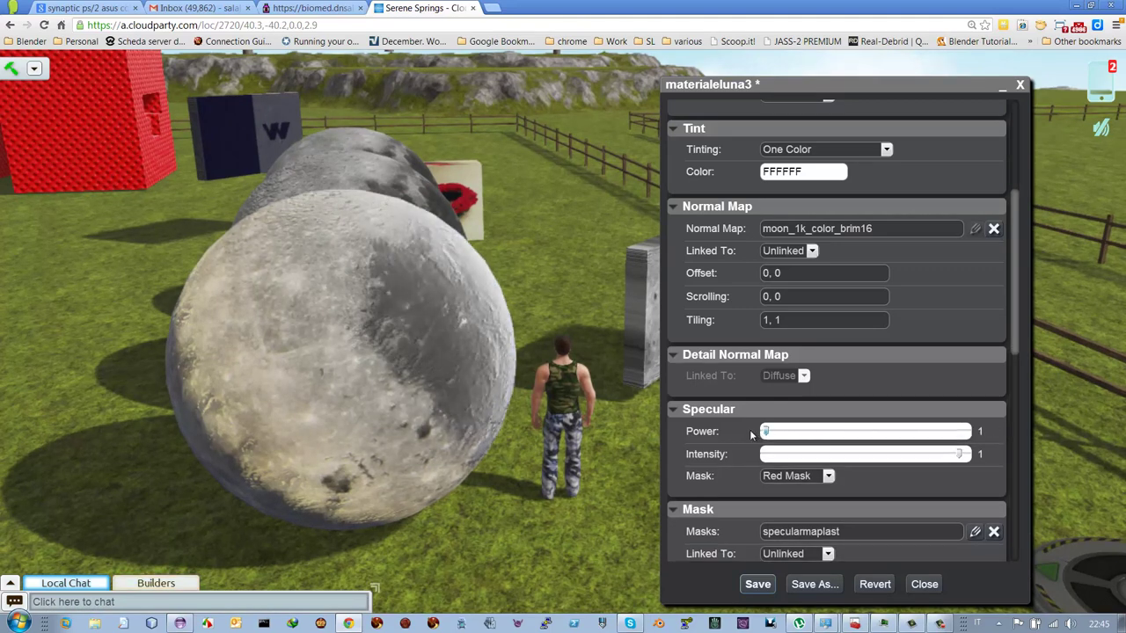
mouse_move(416, 312)
left_mouse_down()
mouse_move(389, 333)
mouse_move(414, 334)
left_mouse_up()
key("Right")
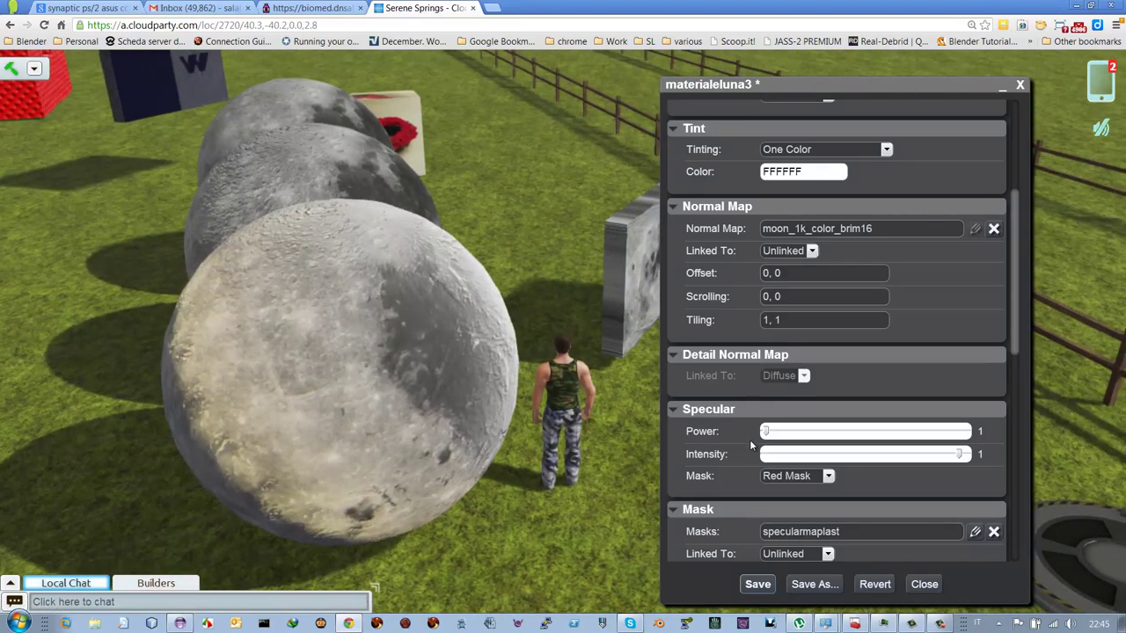
Step: Set materialeluna3's specular power to 10.47 and intensity to 0.86
left_click_drag(788, 437, 813, 433)
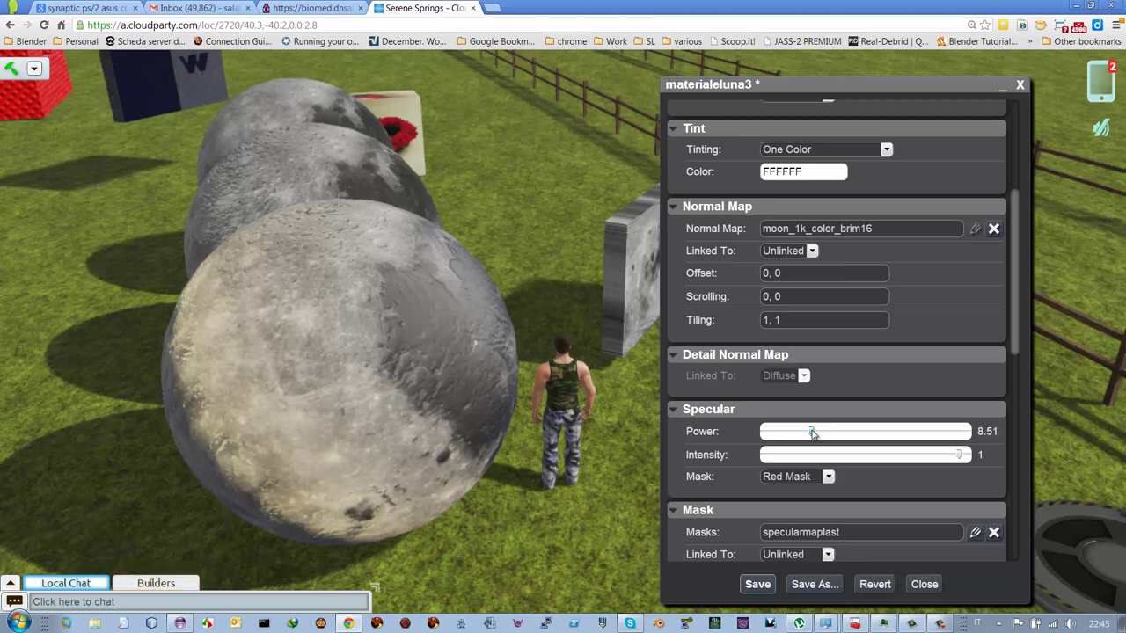
left_click_drag(812, 433, 815, 433)
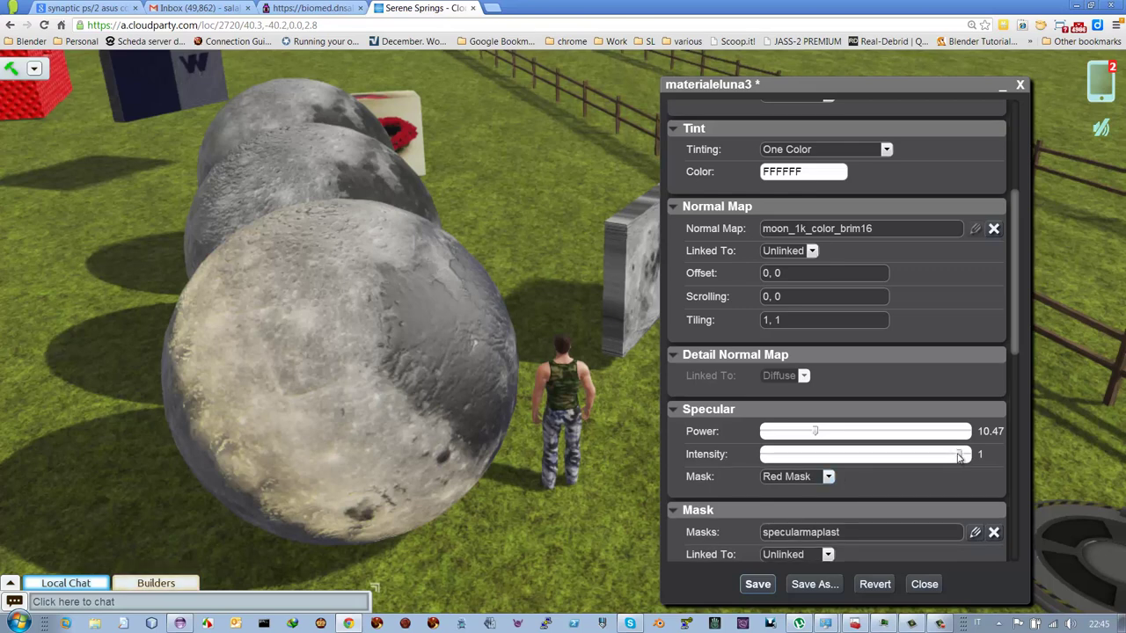
mouse_move(957, 457)
left_mouse_down()
mouse_move(807, 466)
mouse_move(935, 461)
left_mouse_up()
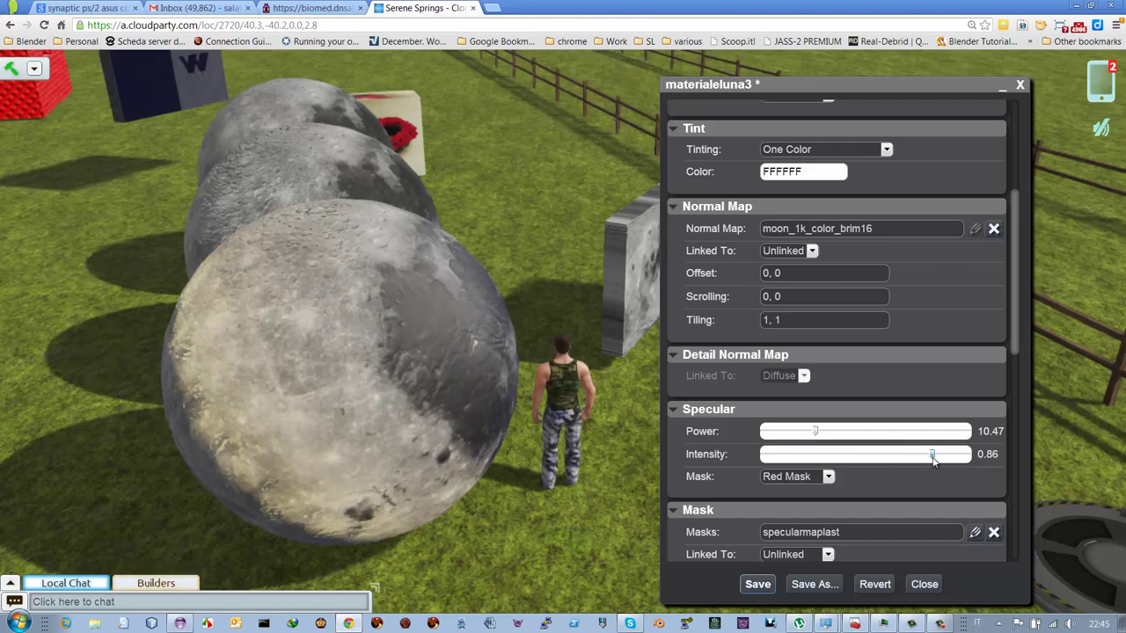
Step: Try the specular effect with its mask set to None, and restore the Red Mask
left_click(826, 476)
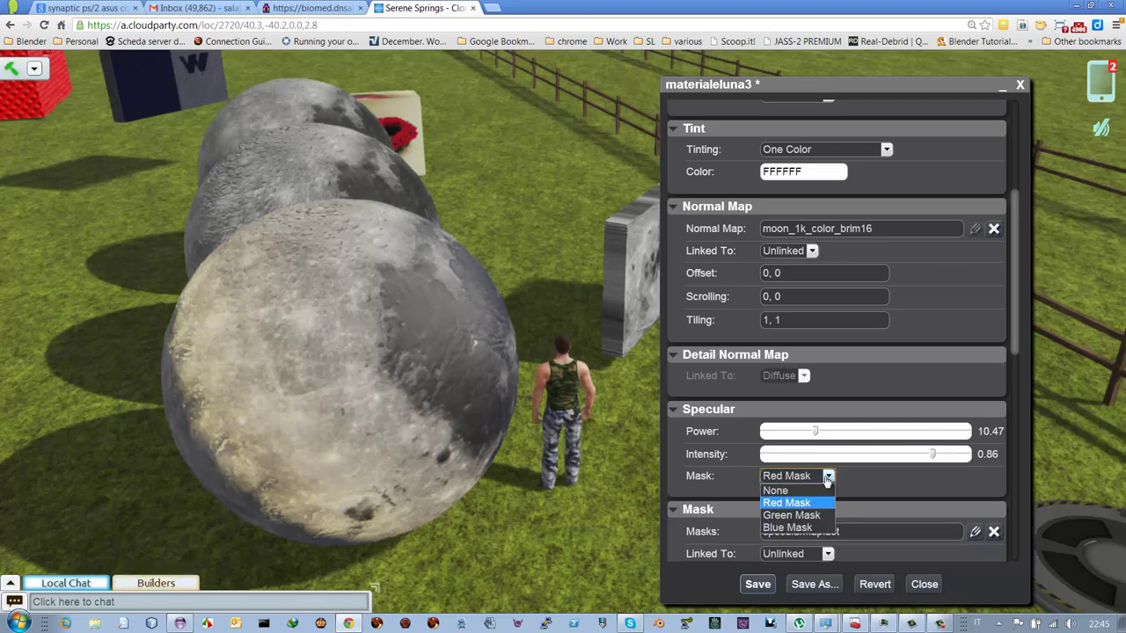
left_click(782, 491)
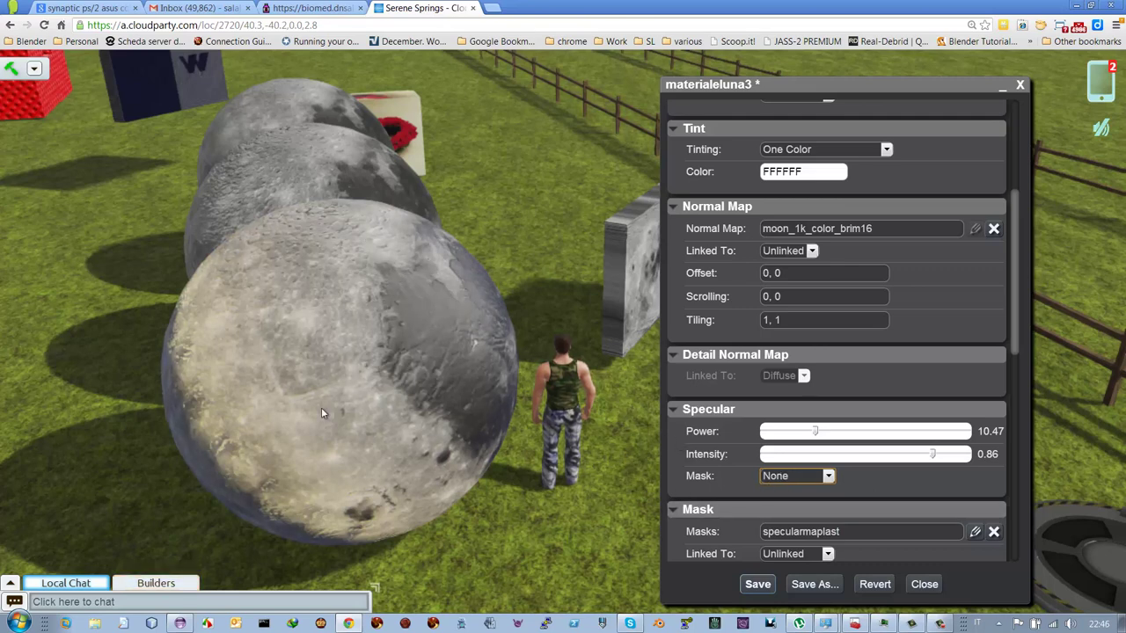
left_click(828, 476)
left_click(787, 503)
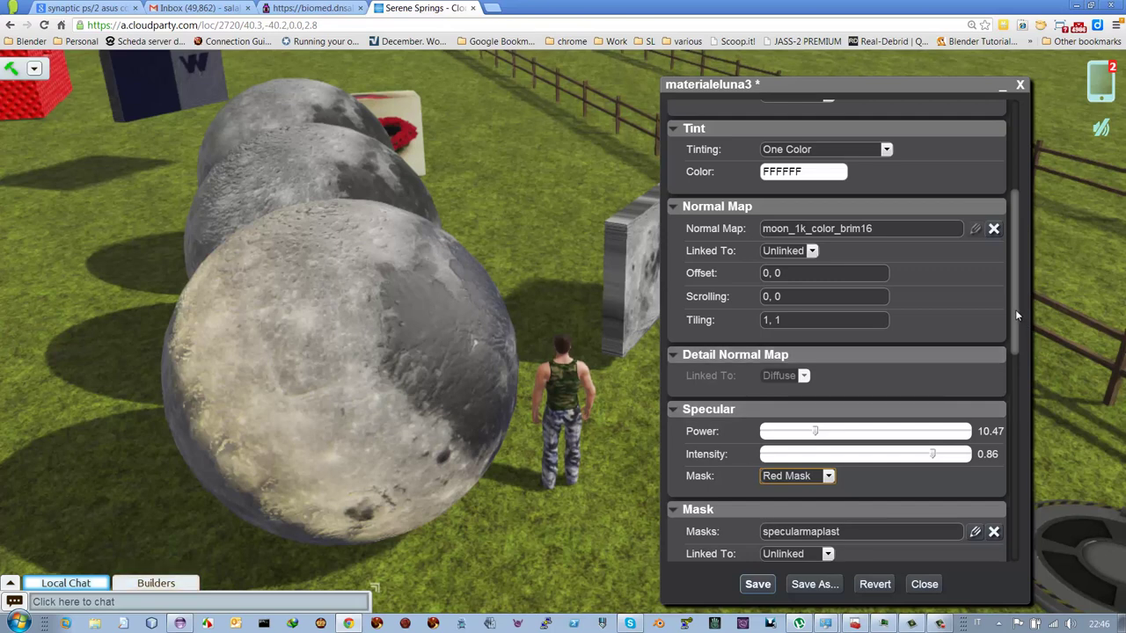
Step: Turn materialeluna3's transmission off to compare the sphere without it, and enable it again
left_click_drag(1018, 316, 1026, 430)
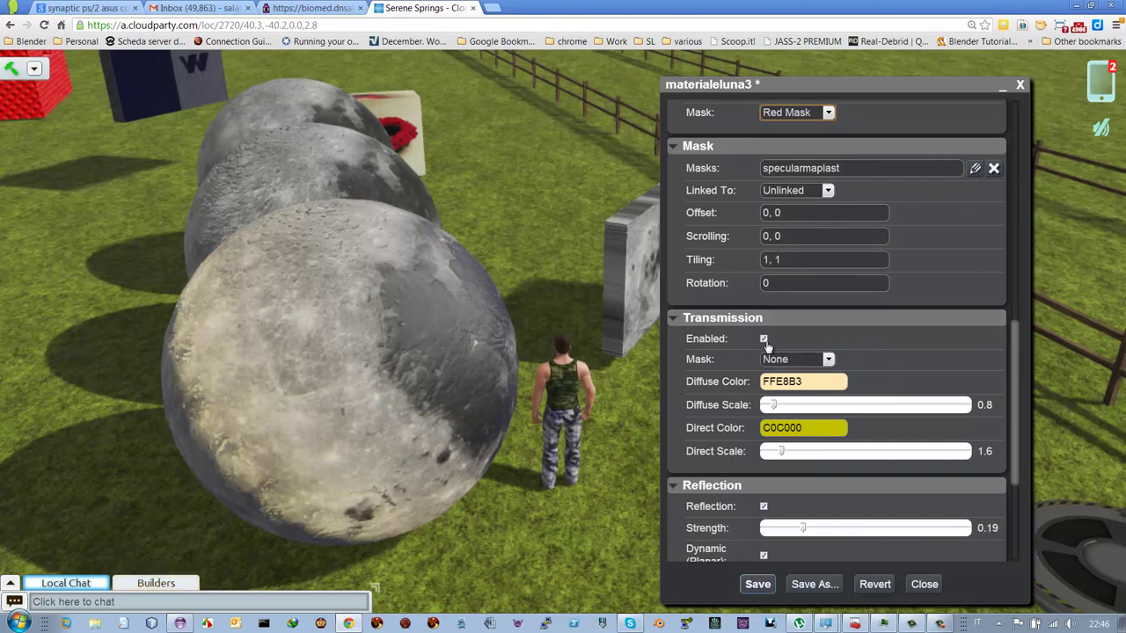
left_click(764, 341)
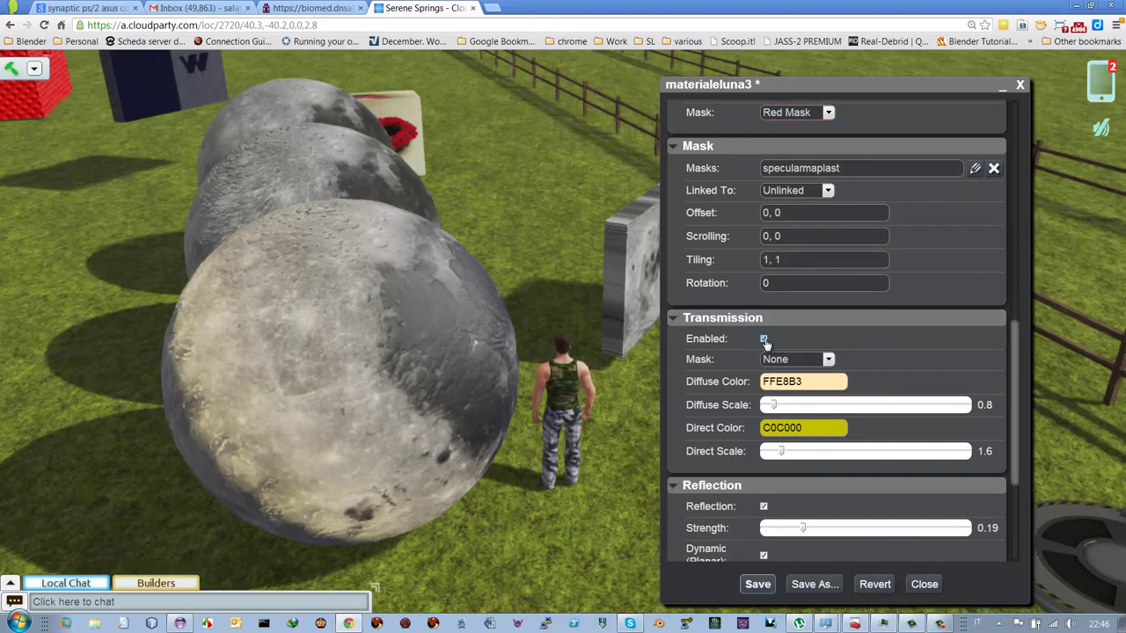
left_click(764, 340)
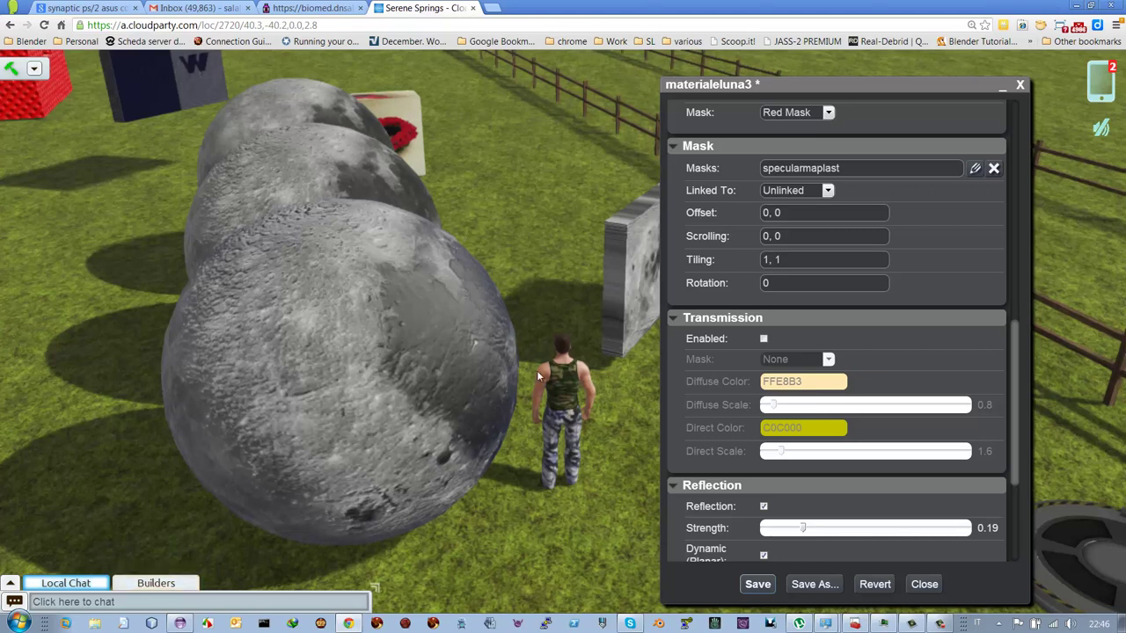
left_click(764, 340)
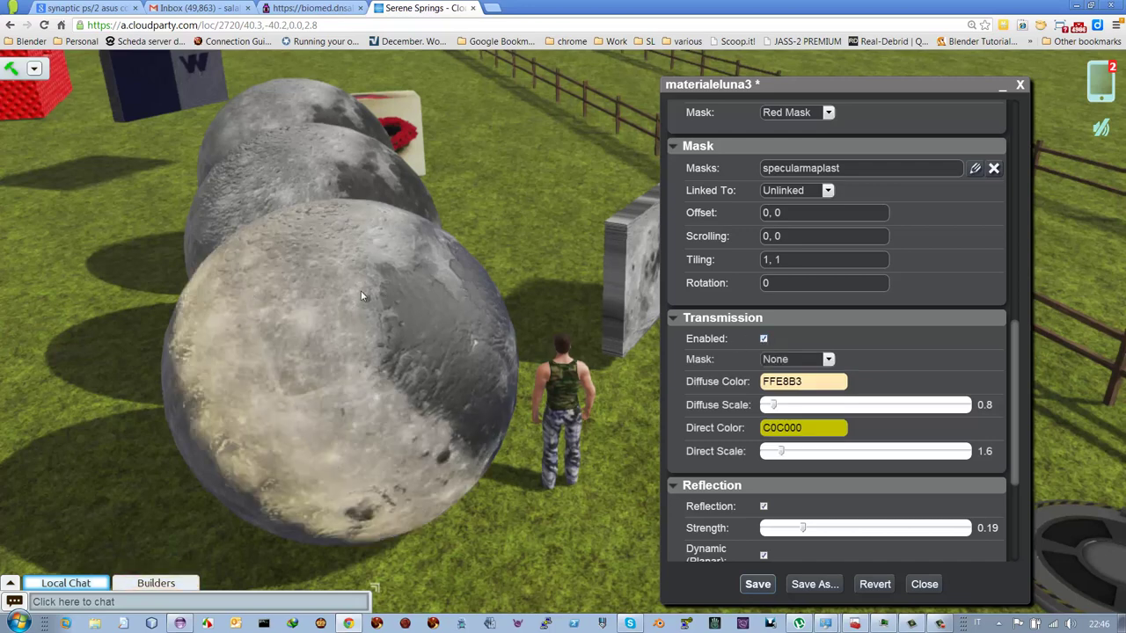
Step: Try the Red Mask on the transmission effect, and set the transmission mask back to None
left_click(829, 360)
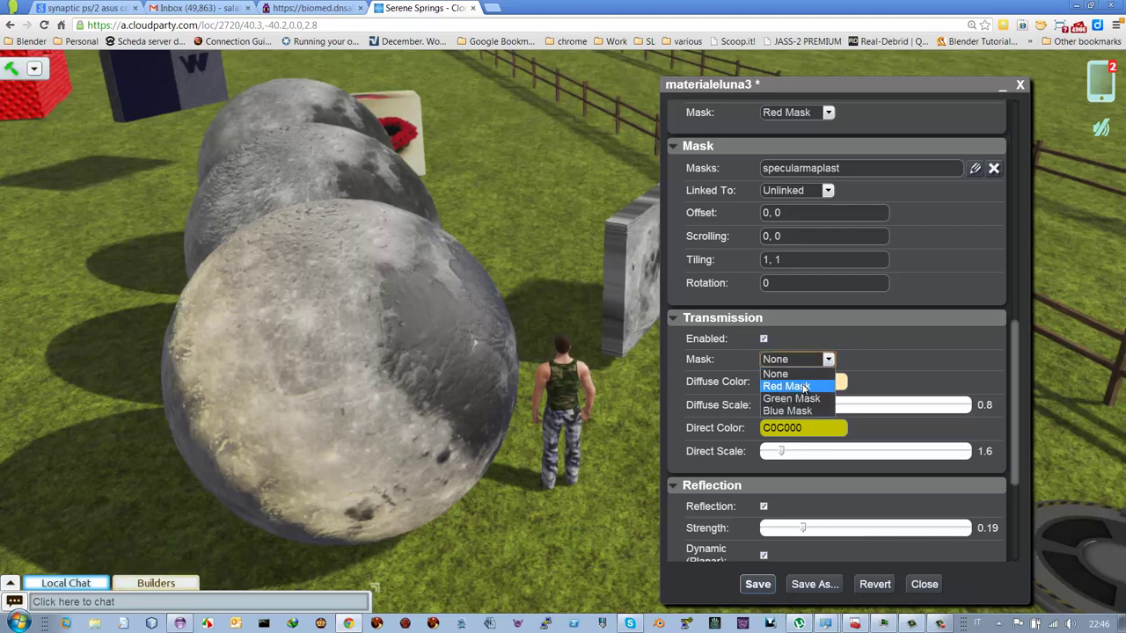
left_click(804, 385)
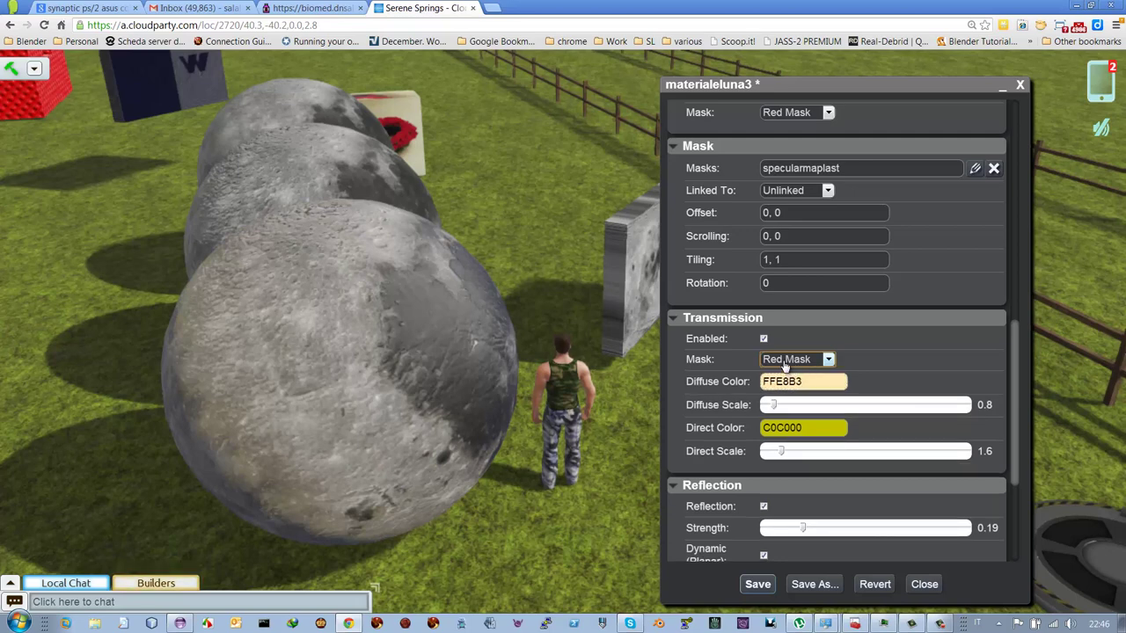
left_click(828, 360)
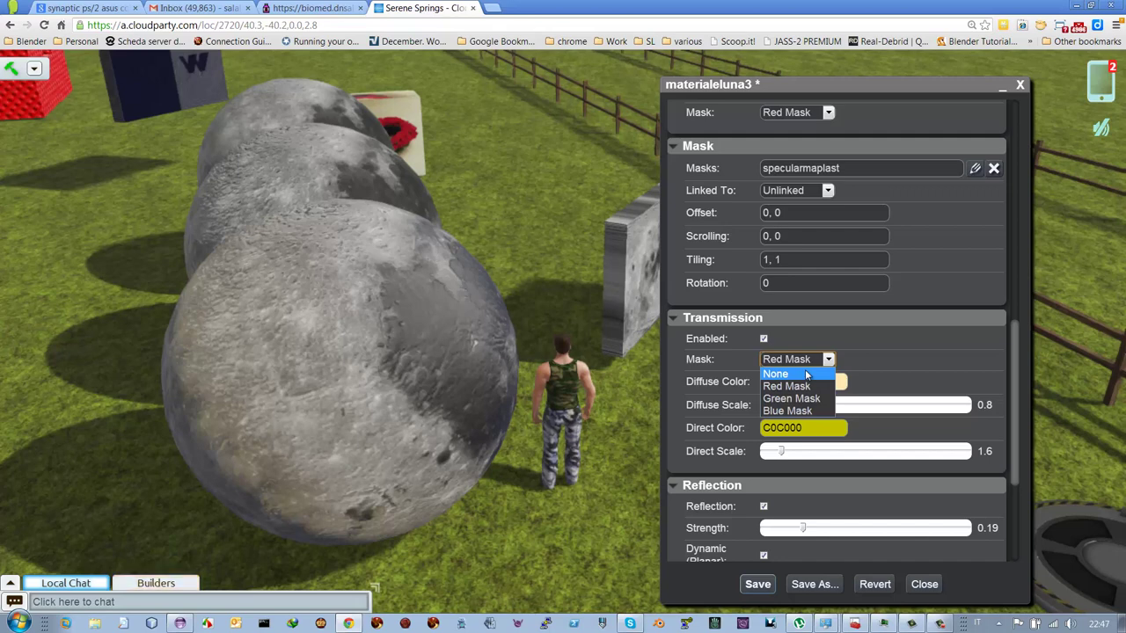
left_click(807, 375)
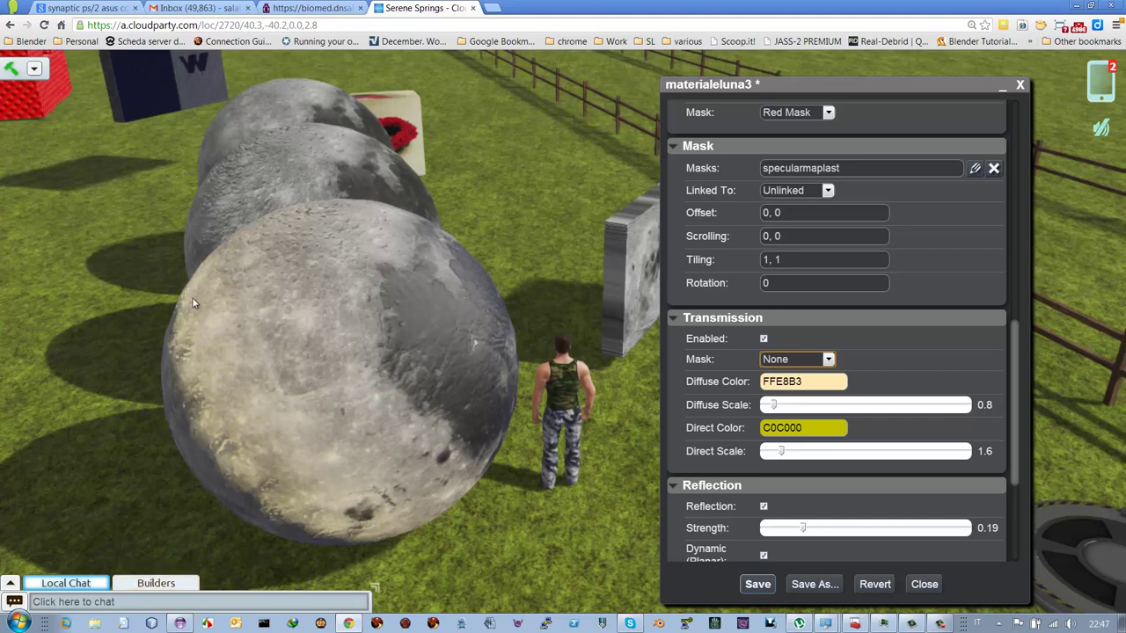
Step: Set the transmission diffuse color to the pale yellow FFF7AB, after trying DBFF26
left_click(812, 386)
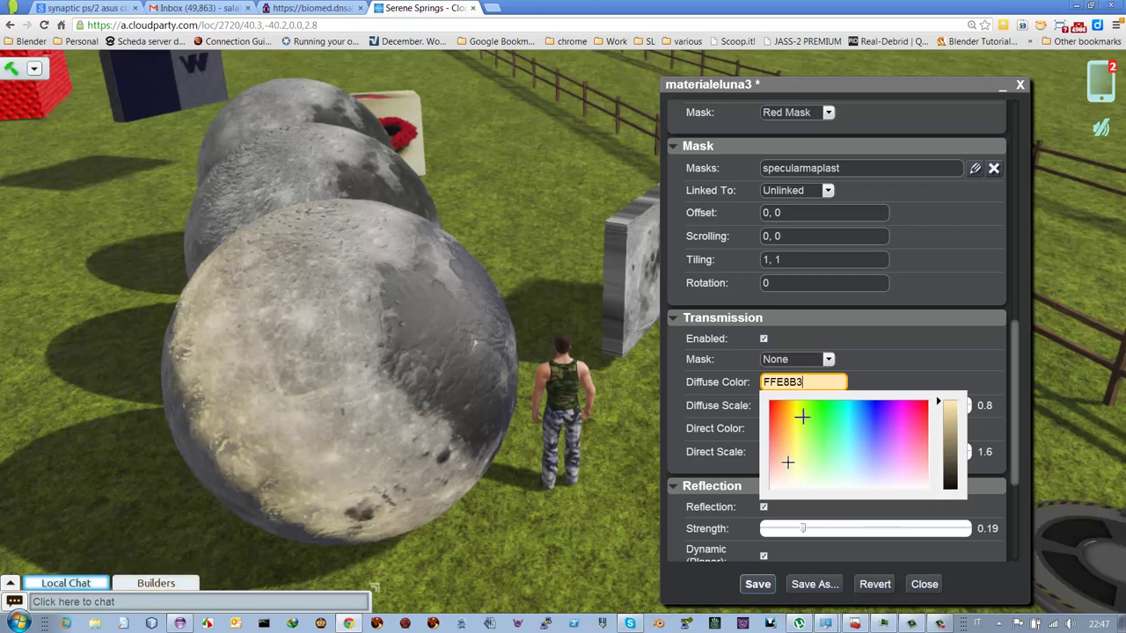
left_click(801, 416)
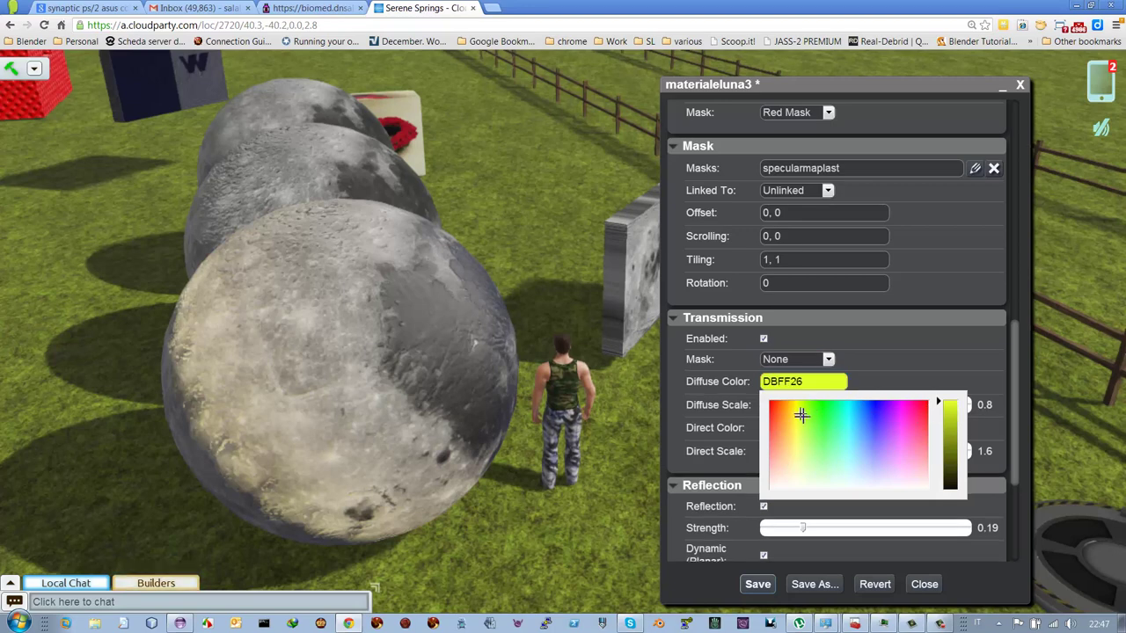
left_click(794, 460)
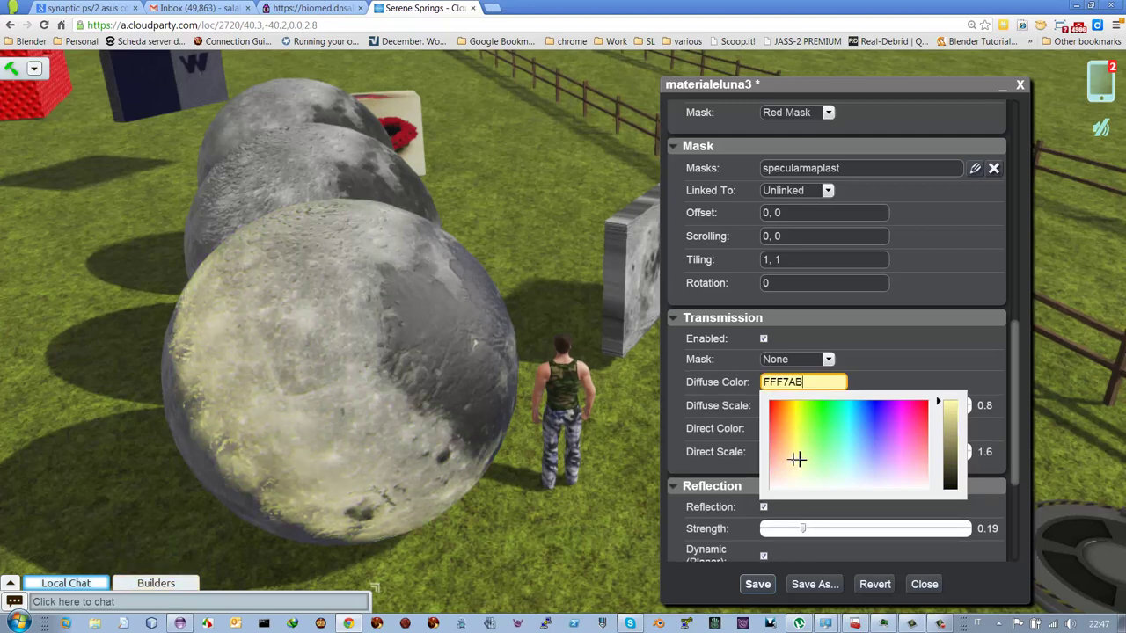
Step: Try the transmission diffuse scale at its maximum of 20, and reduce it to 1.9
left_click(883, 387)
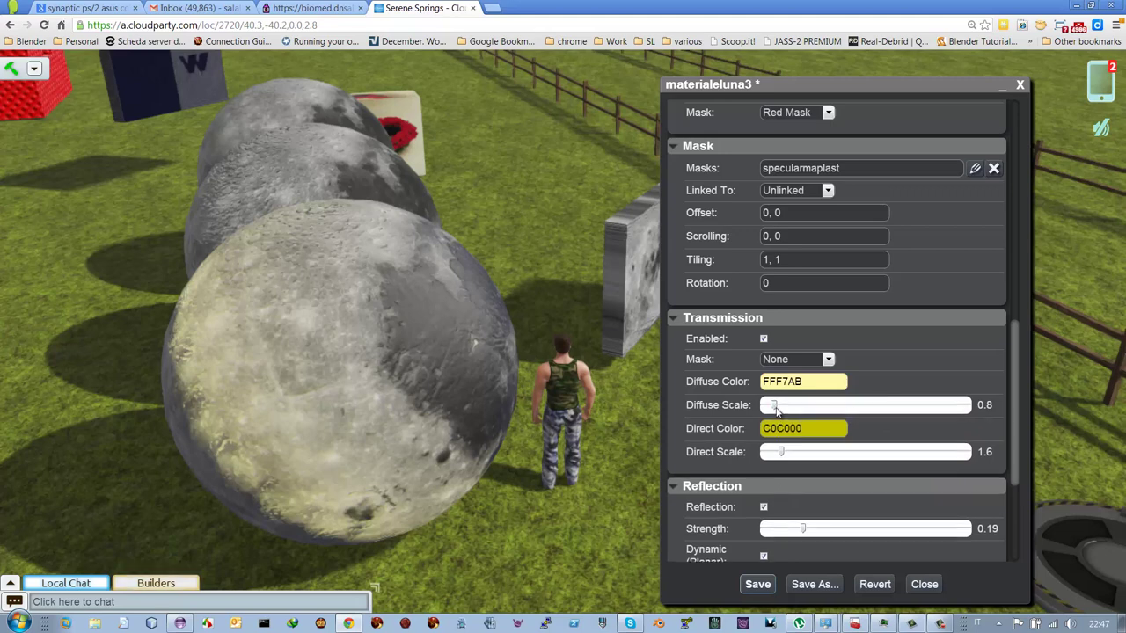
left_click_drag(775, 406, 972, 407)
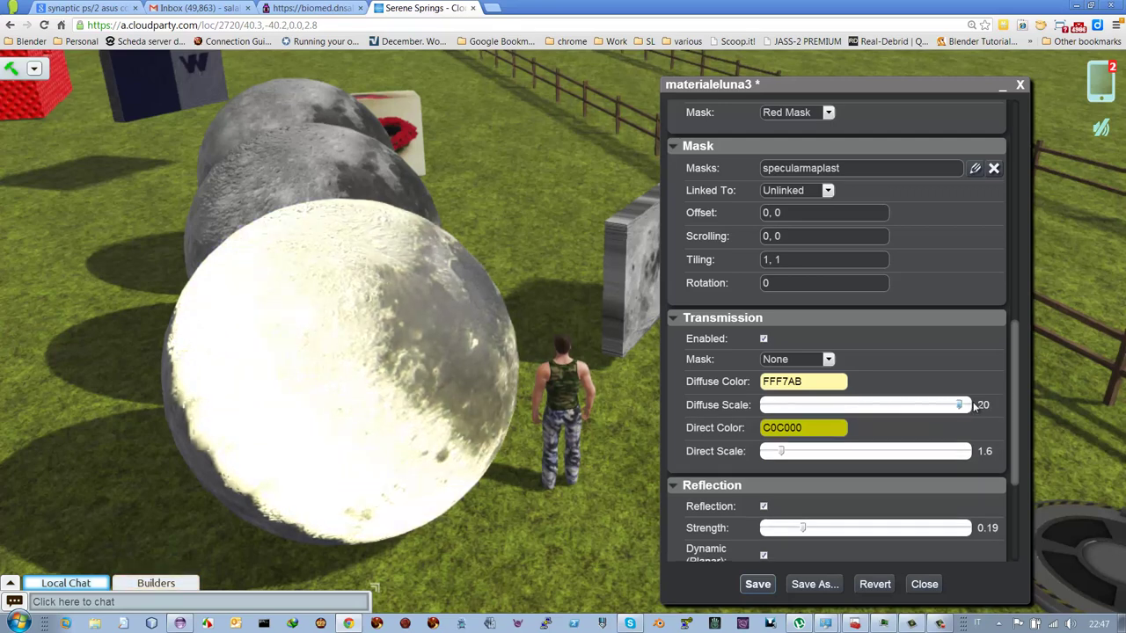
left_click(889, 406)
left_click_drag(822, 415, 787, 410)
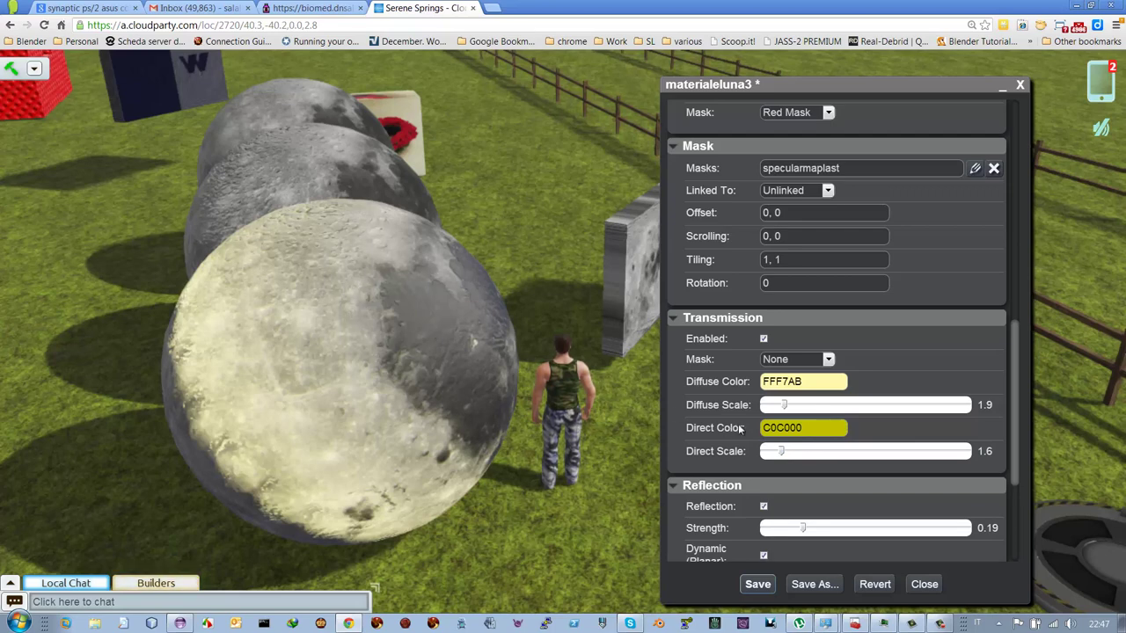
Step: Set the transmission direct color to the blue 3A7DC0, after trying 1771C0
left_click(813, 429)
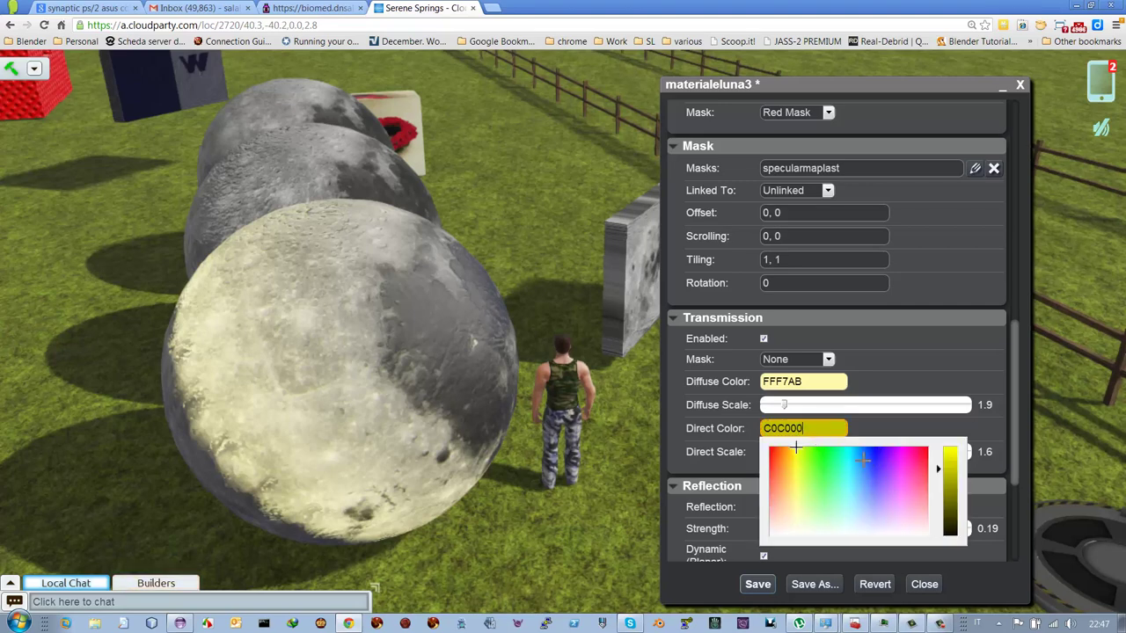
left_click(862, 458)
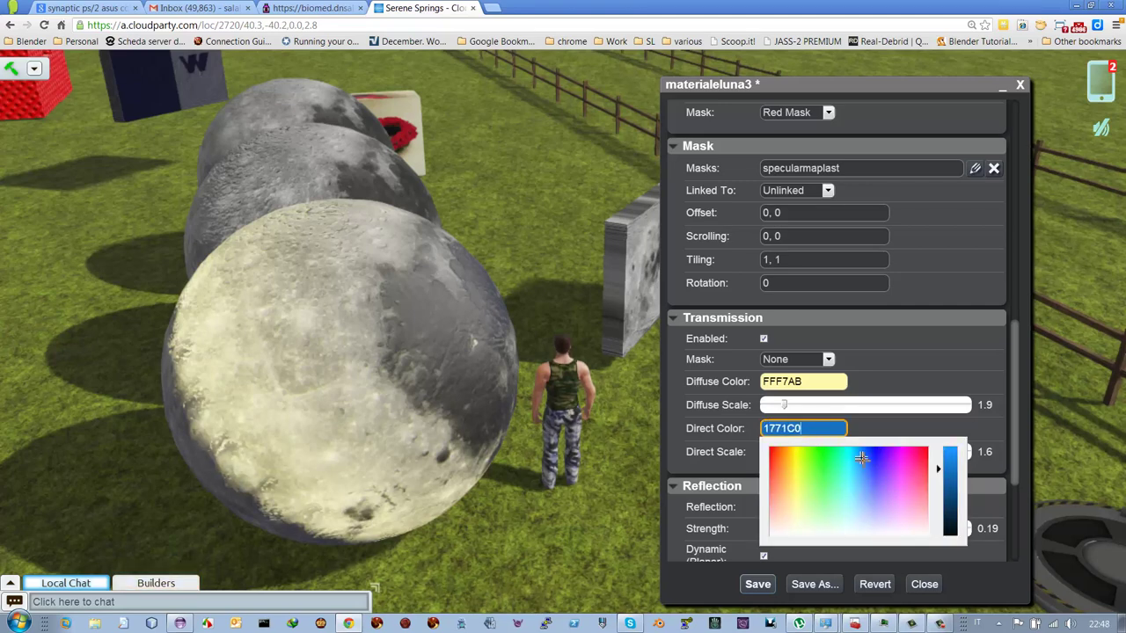
left_click(863, 474)
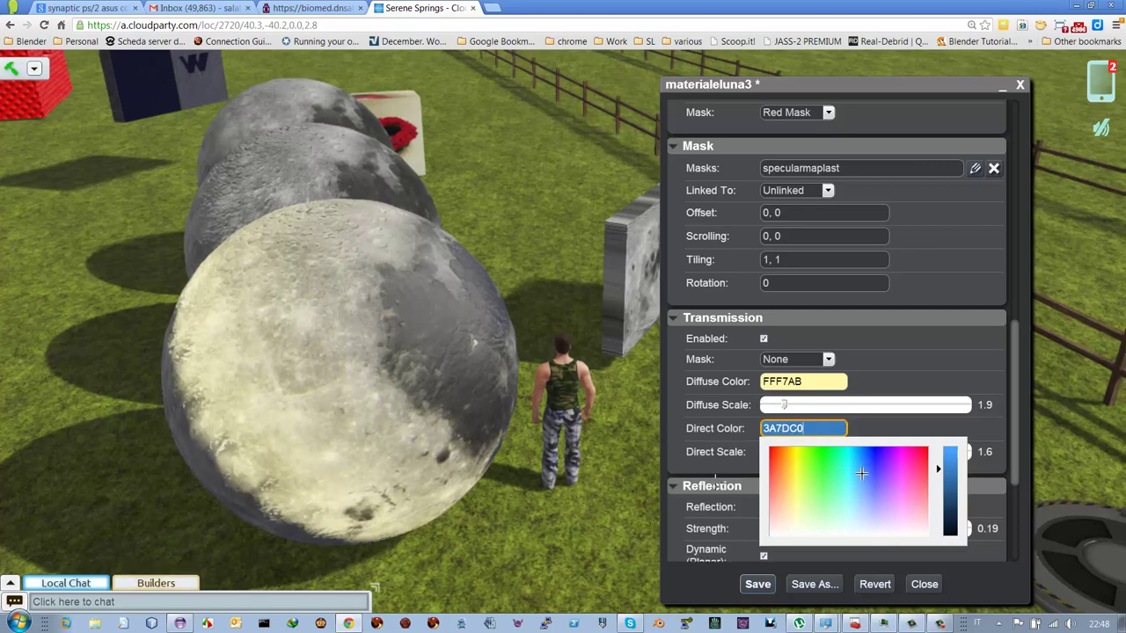
Step: Try a transmission direct scale of 17.6 on the moon sphere, and lower it to 4.3
left_click_drag(415, 402, 539, 425)
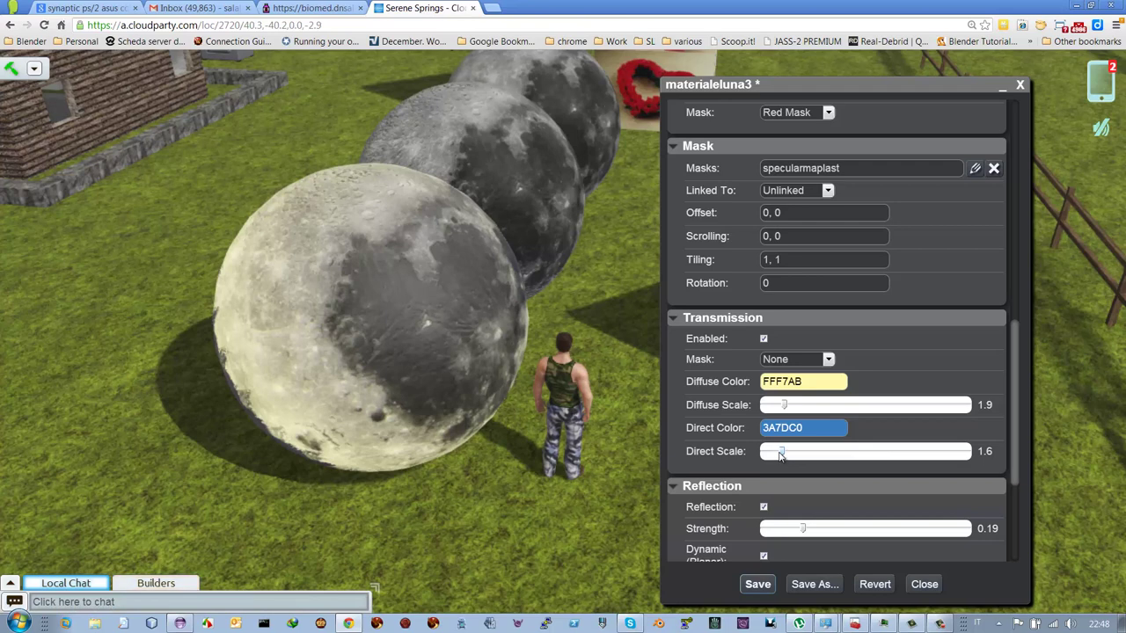
left_click_drag(780, 455, 937, 458)
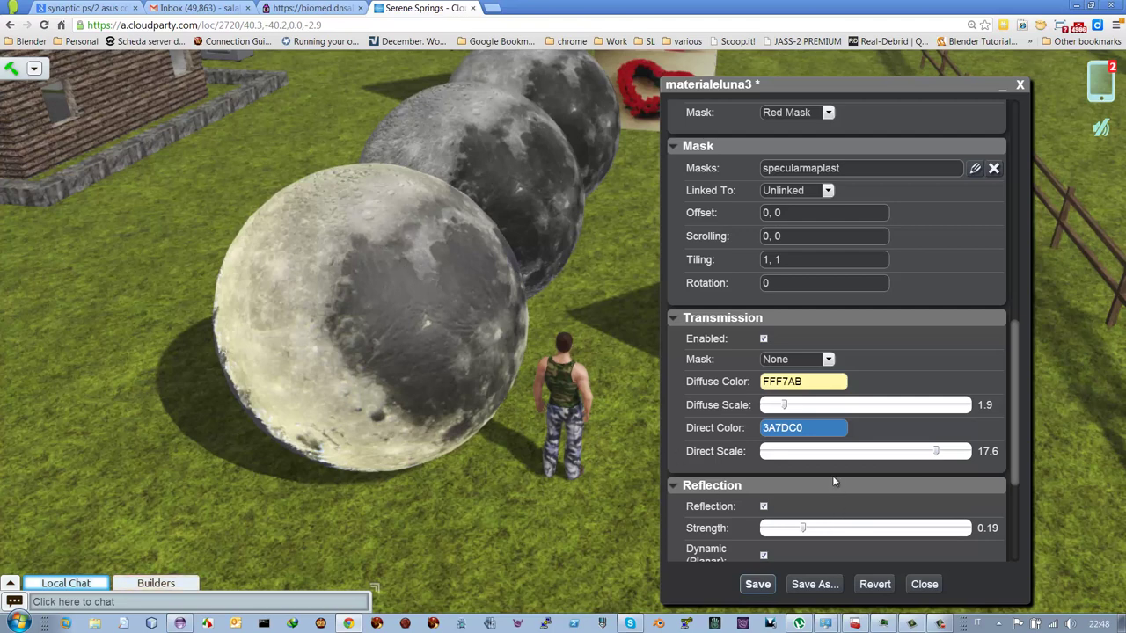
left_click_drag(934, 452, 807, 459)
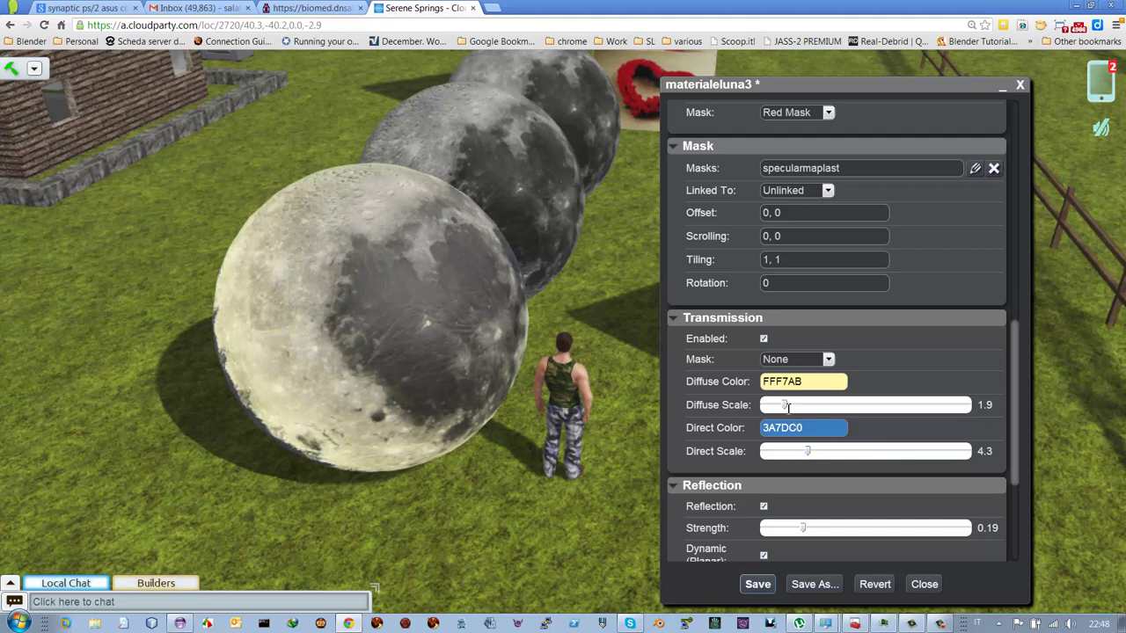
Step: Set materialeluna3's transmission diffuse scale to 1.6 and its direct scale to 7.55
mouse_move(786, 407)
left_mouse_down()
mouse_move(859, 415)
mouse_move(782, 418)
left_mouse_up()
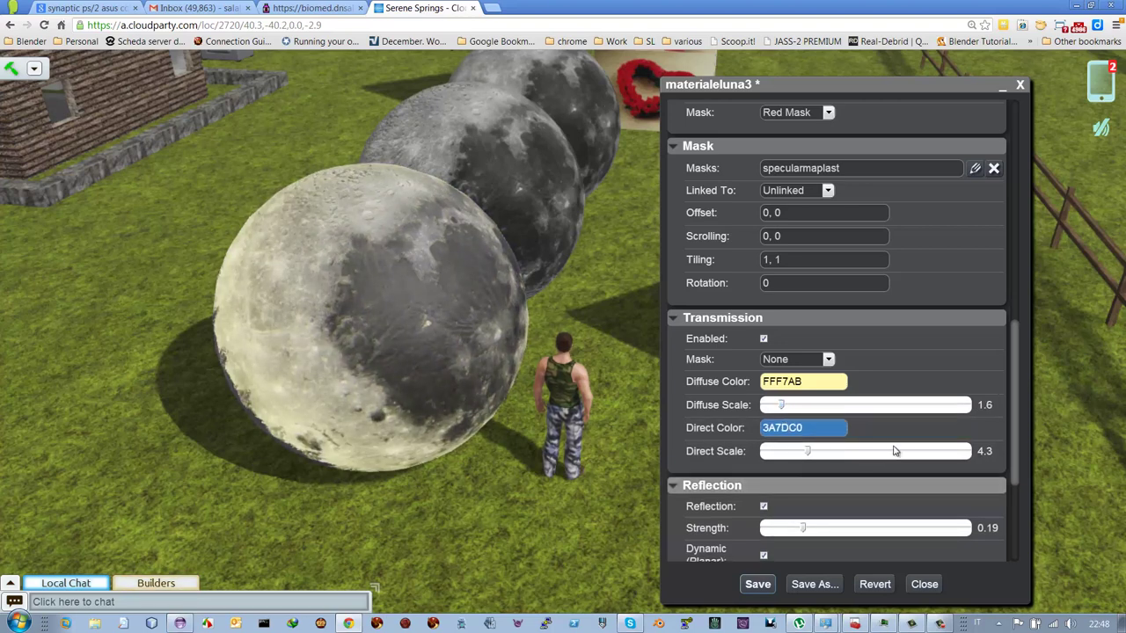
scroll(914, 422, "down", 1)
scroll(914, 428, "down", 3)
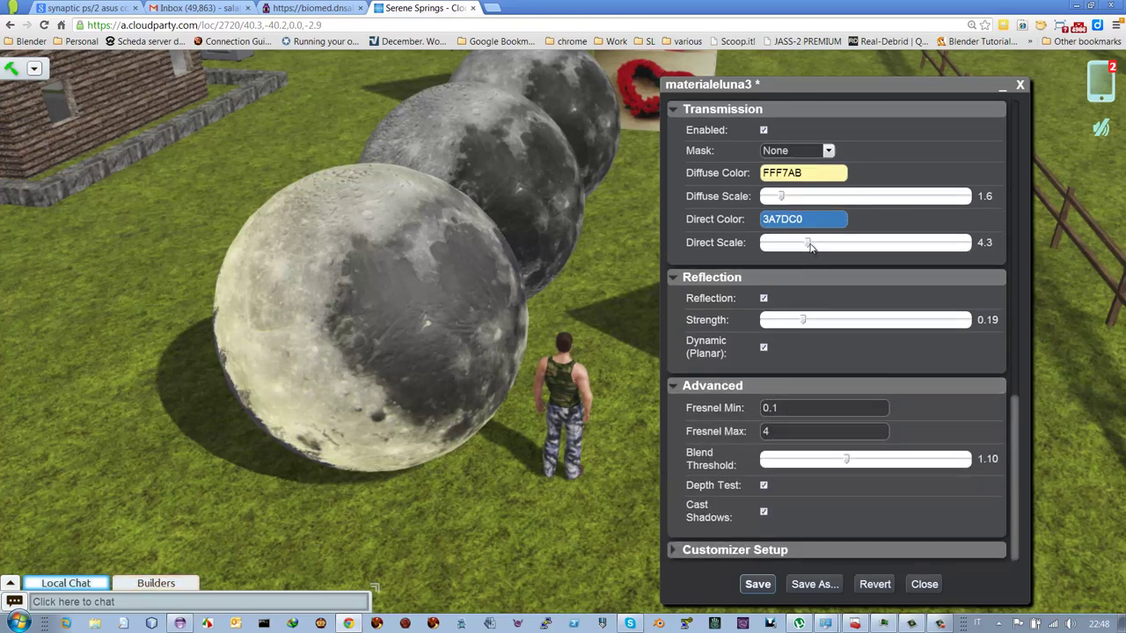
left_click_drag(809, 244, 838, 250)
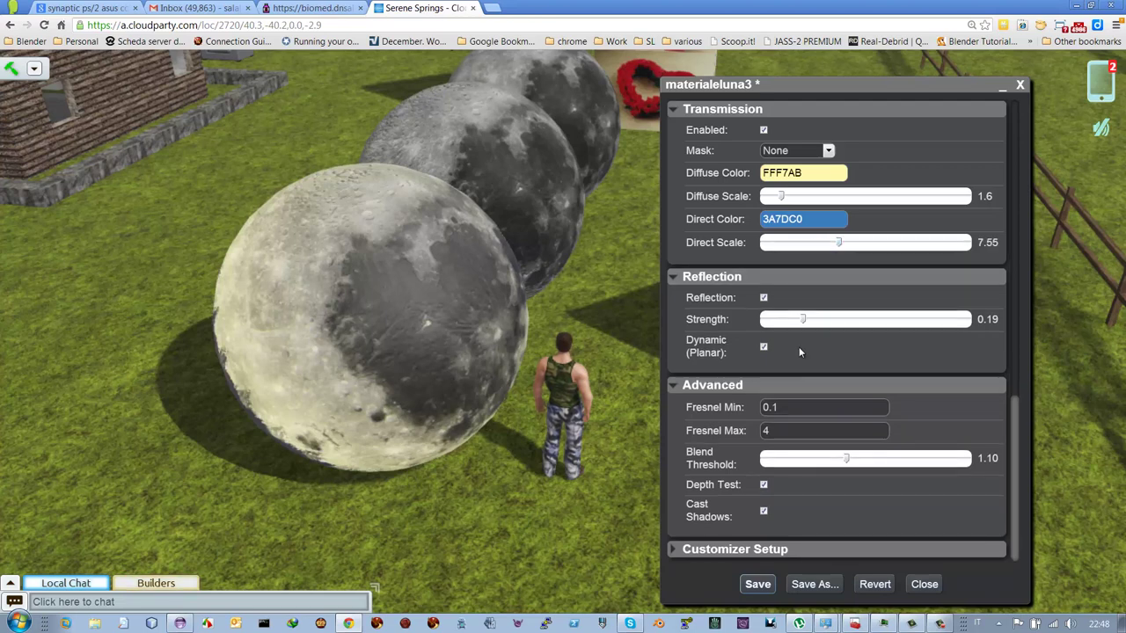
Step: Turn materialeluna3's reflection off and on repeatedly to compare the sphere's look, leaving it enabled
left_click(763, 299)
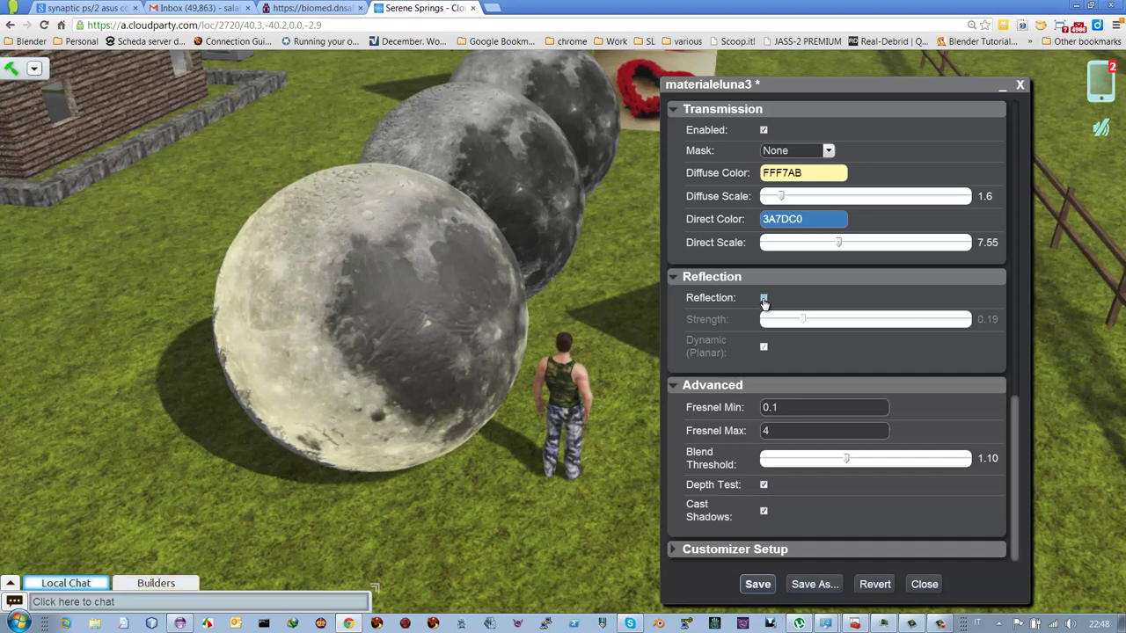
left_click(763, 298)
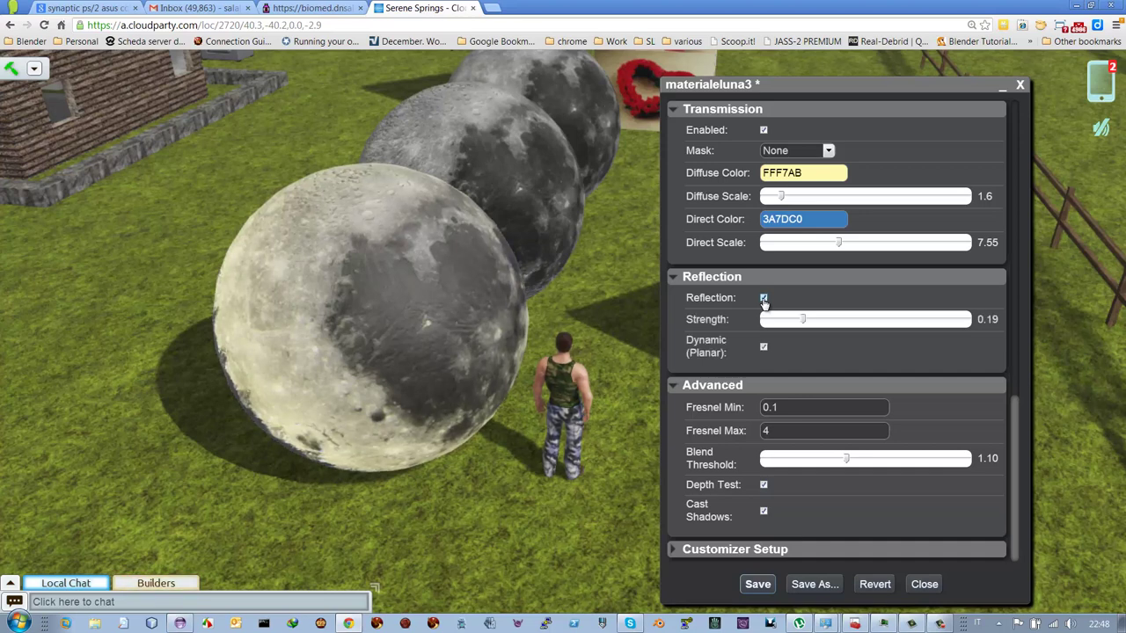
left_click(763, 299)
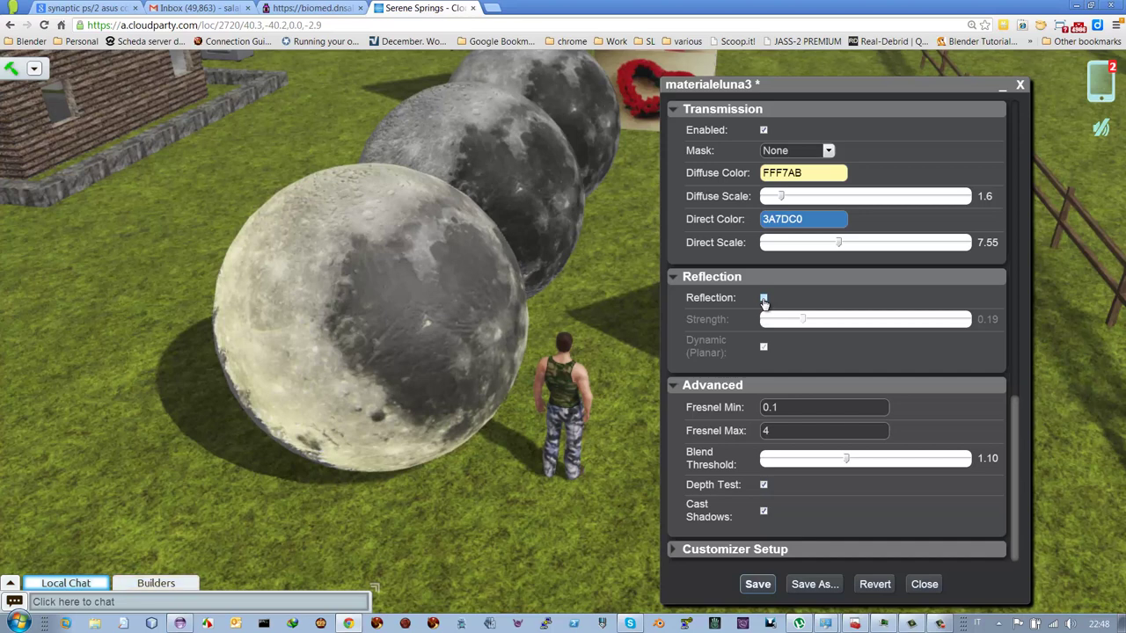
left_click(764, 299)
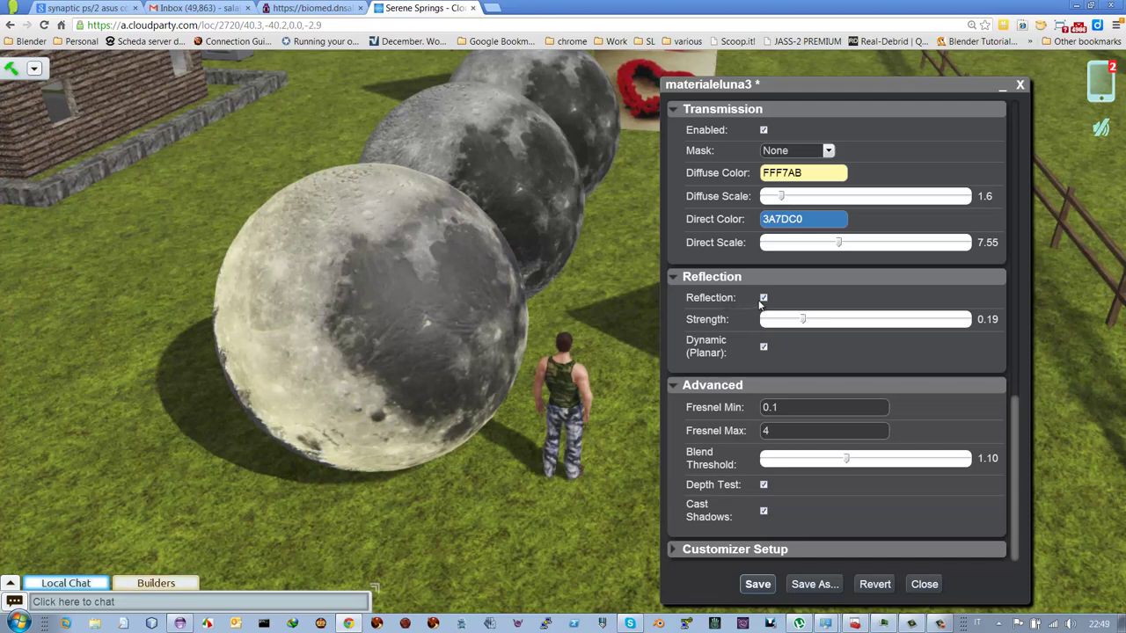
Step: Change the transmission direct color to the deep blue 2131C0, after trying the green 11C051
double_click(814, 220)
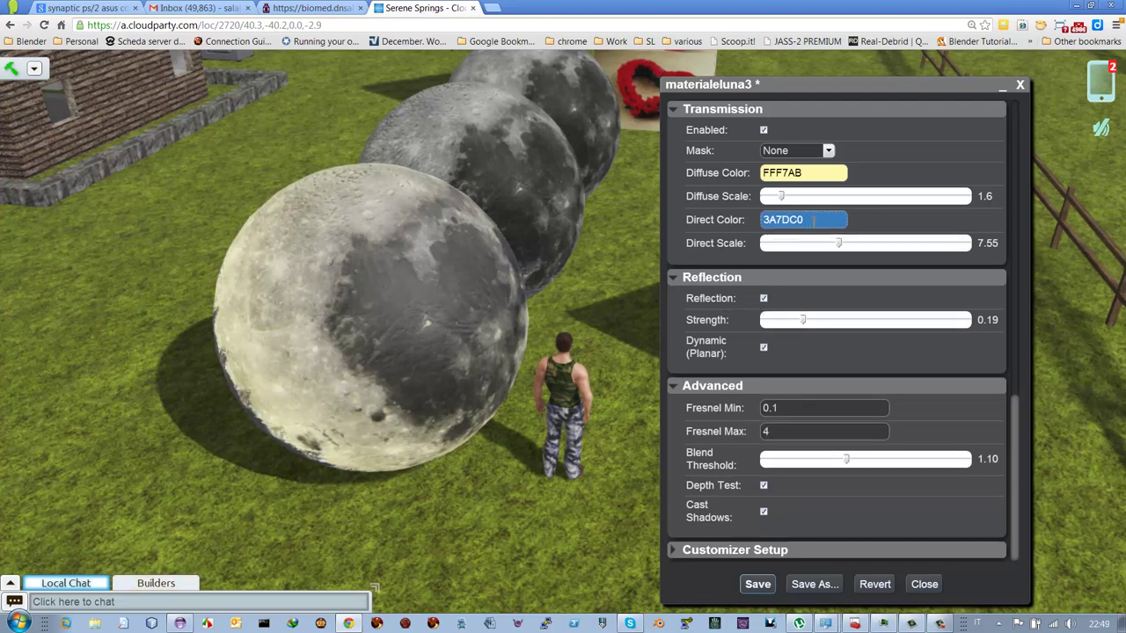
left_click(810, 220)
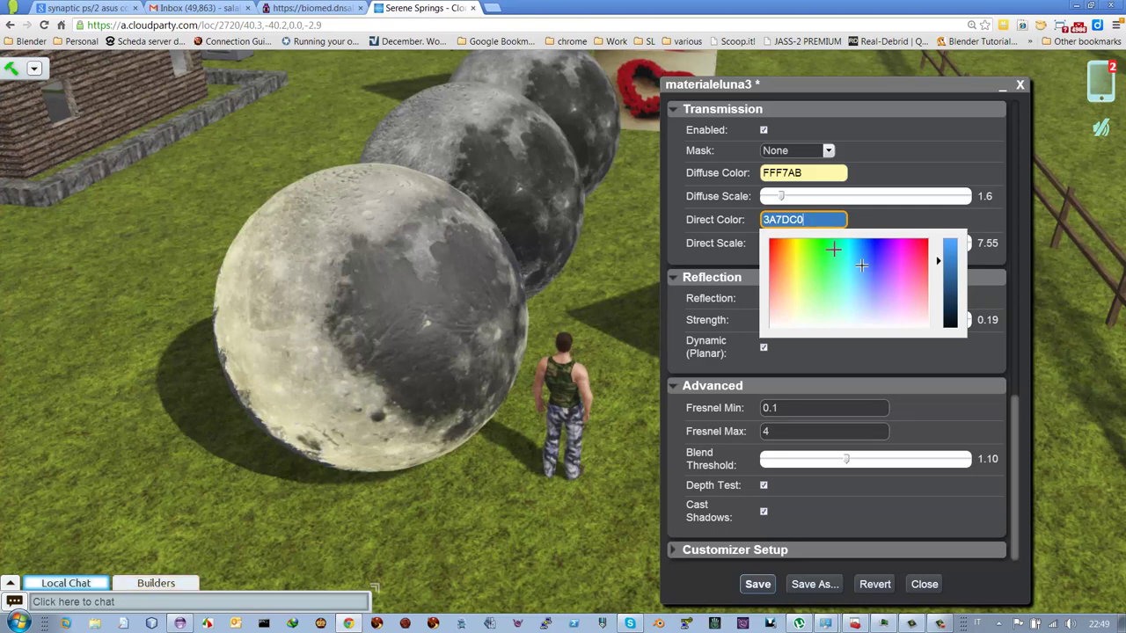
left_click(832, 249)
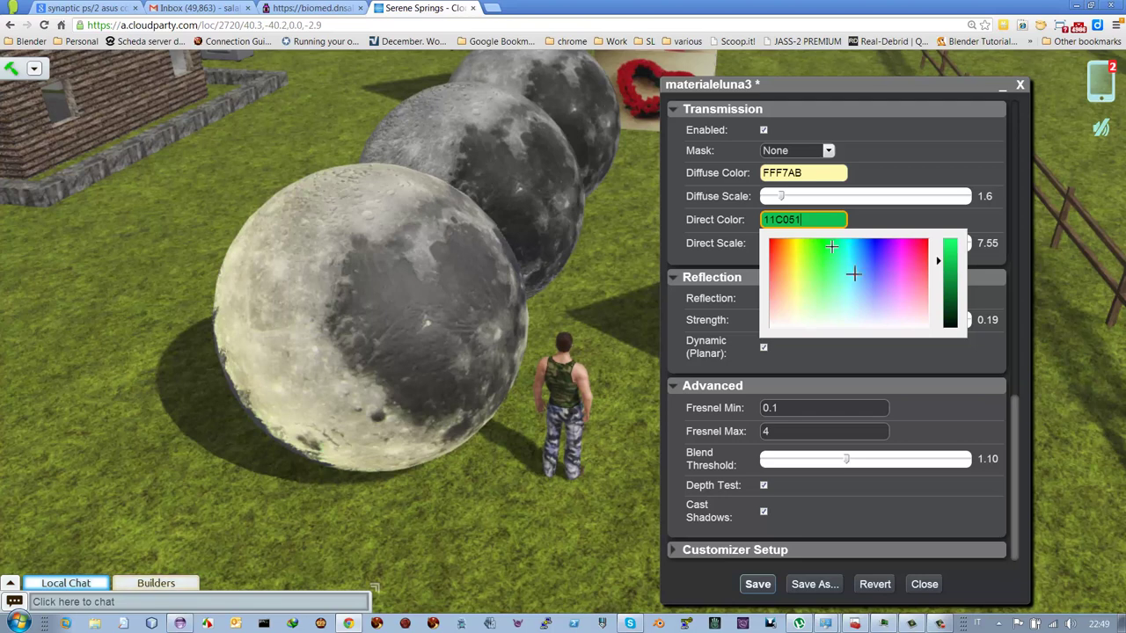
left_click(873, 254)
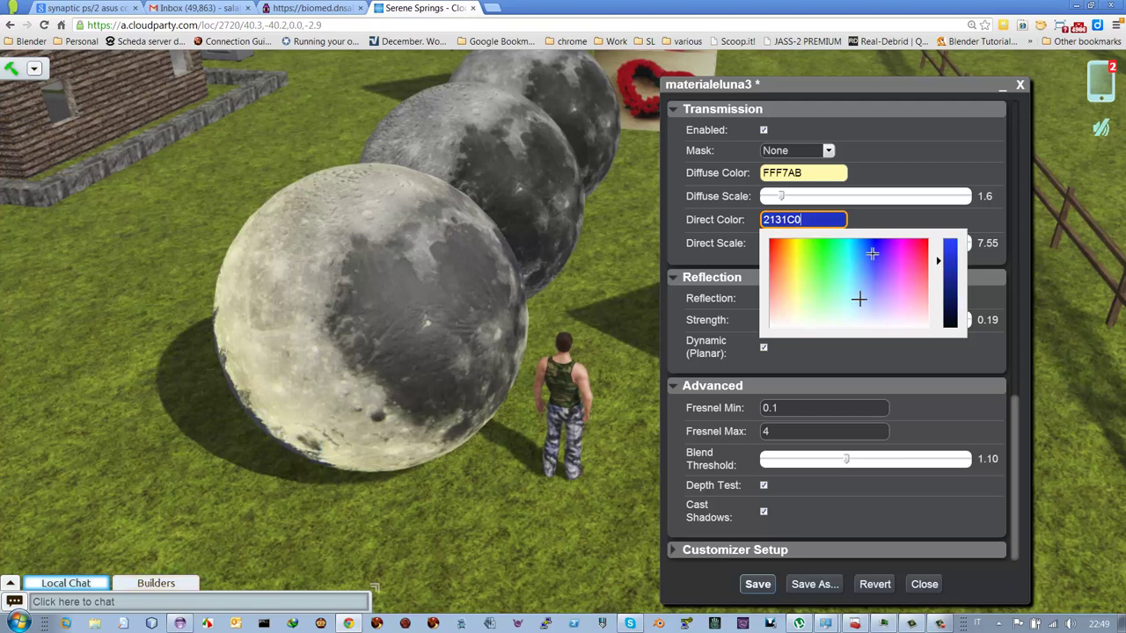
left_click(884, 226)
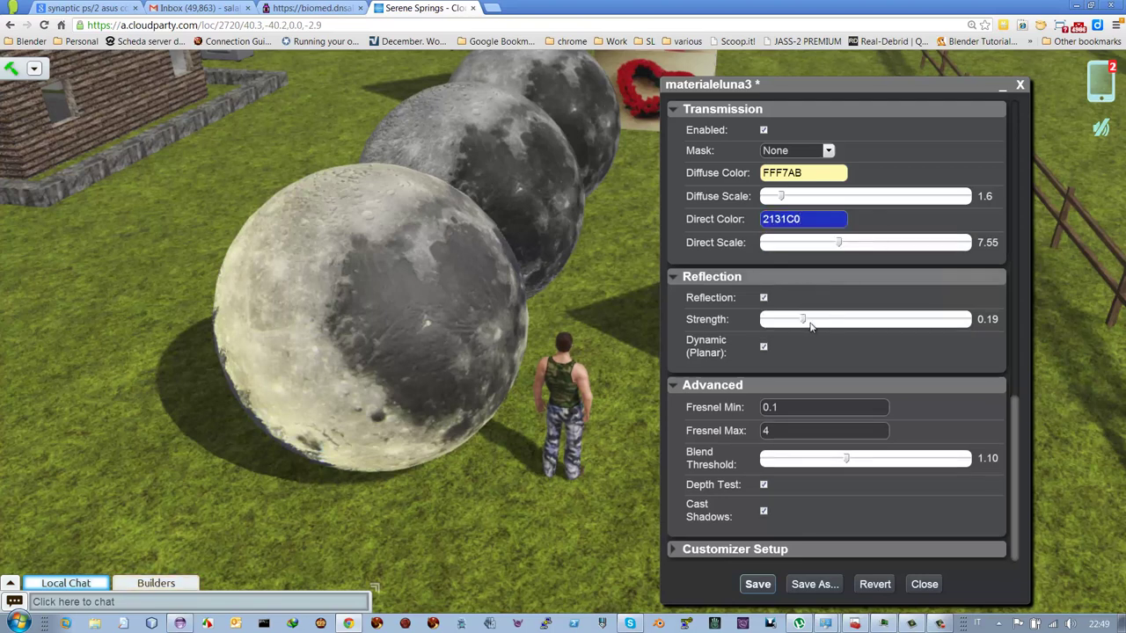
Step: Compare the sphere with reflection disabled, enable it again, and raise the reflection strength to 1
left_click(764, 299)
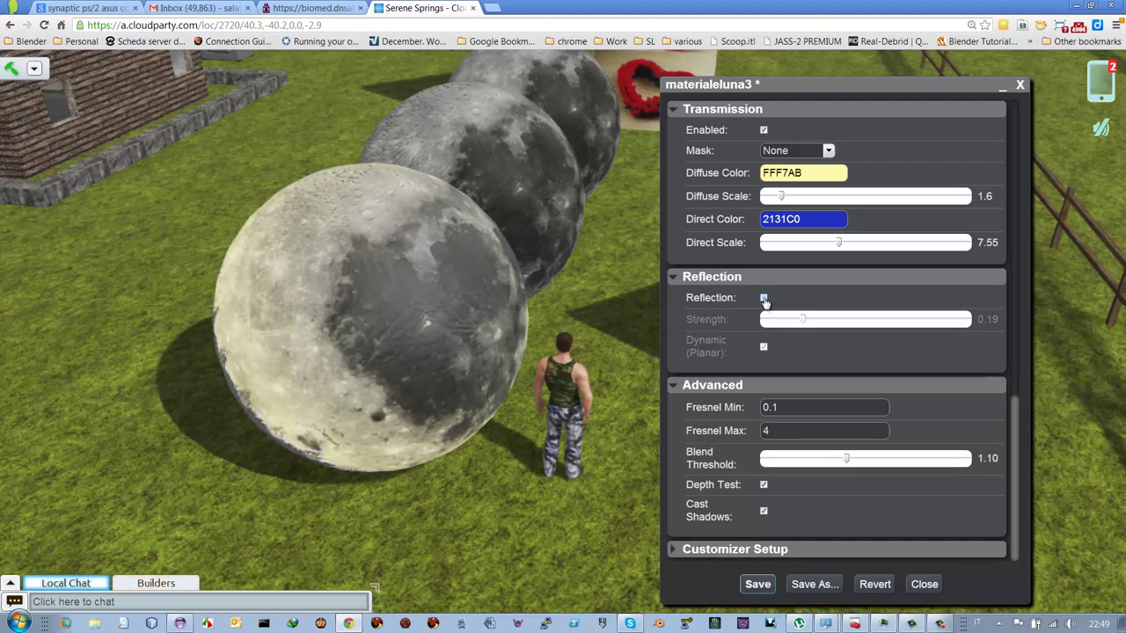
left_click(763, 299)
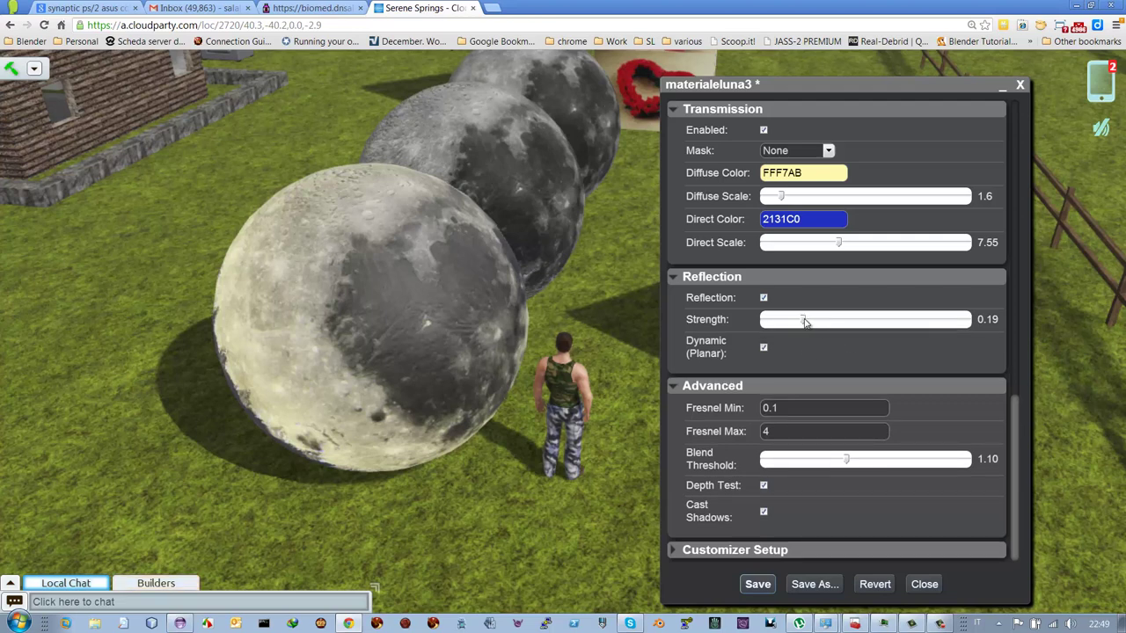
left_click_drag(811, 322, 983, 325)
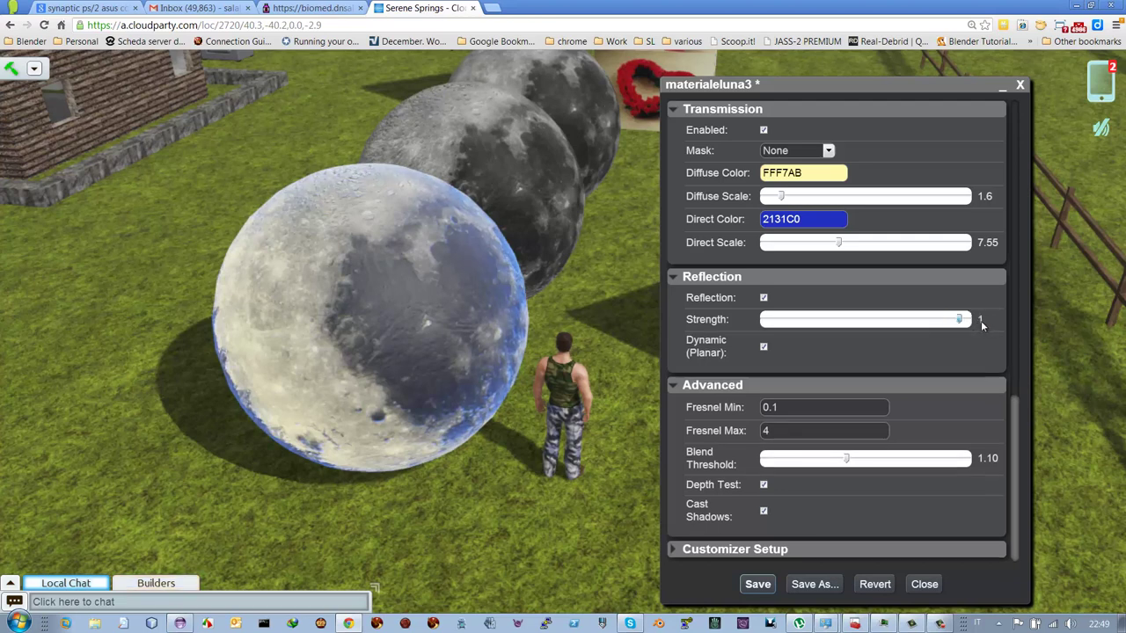
Step: Try the reflection without the Dynamic (Planar) option, enable the option again, and reduce the reflection strength to 0.38
left_click(763, 348)
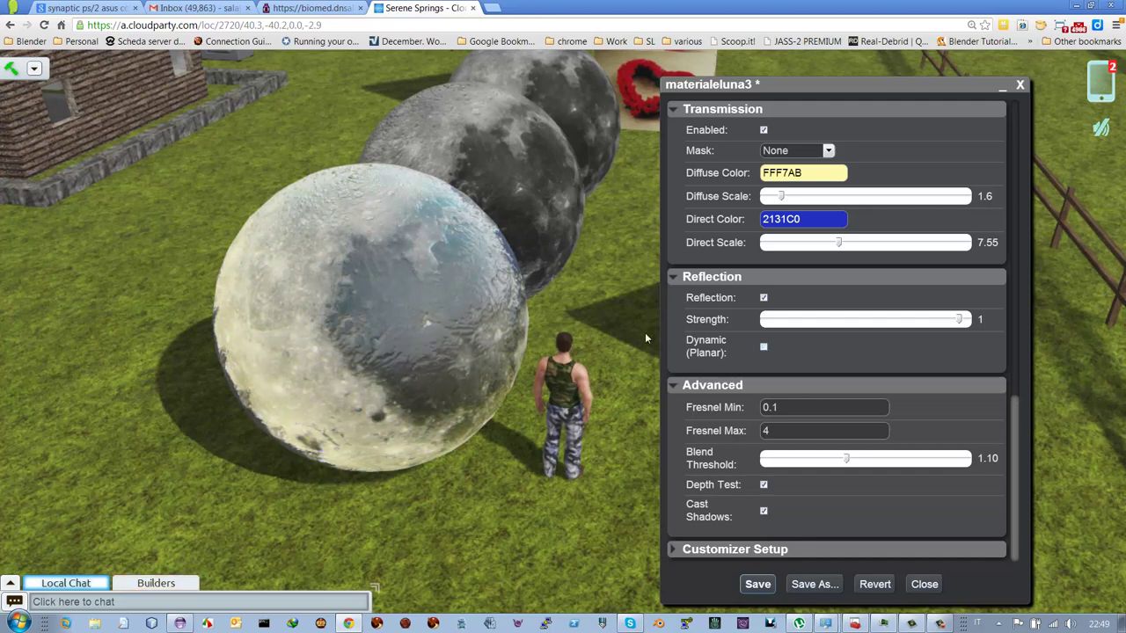
left_click(763, 349)
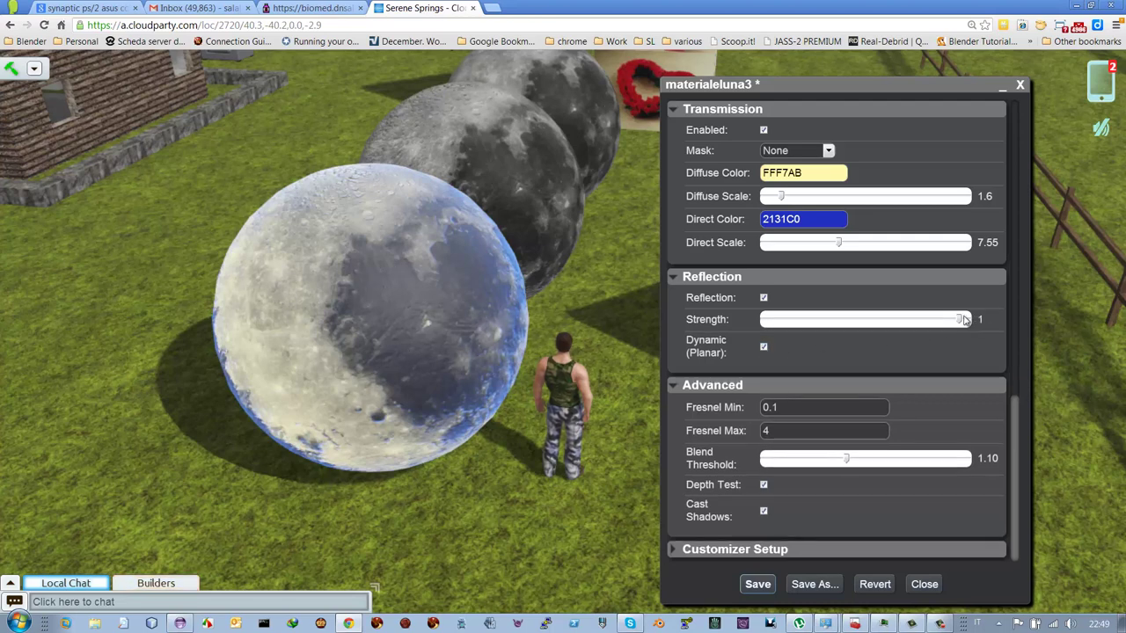
left_click_drag(957, 322, 838, 322)
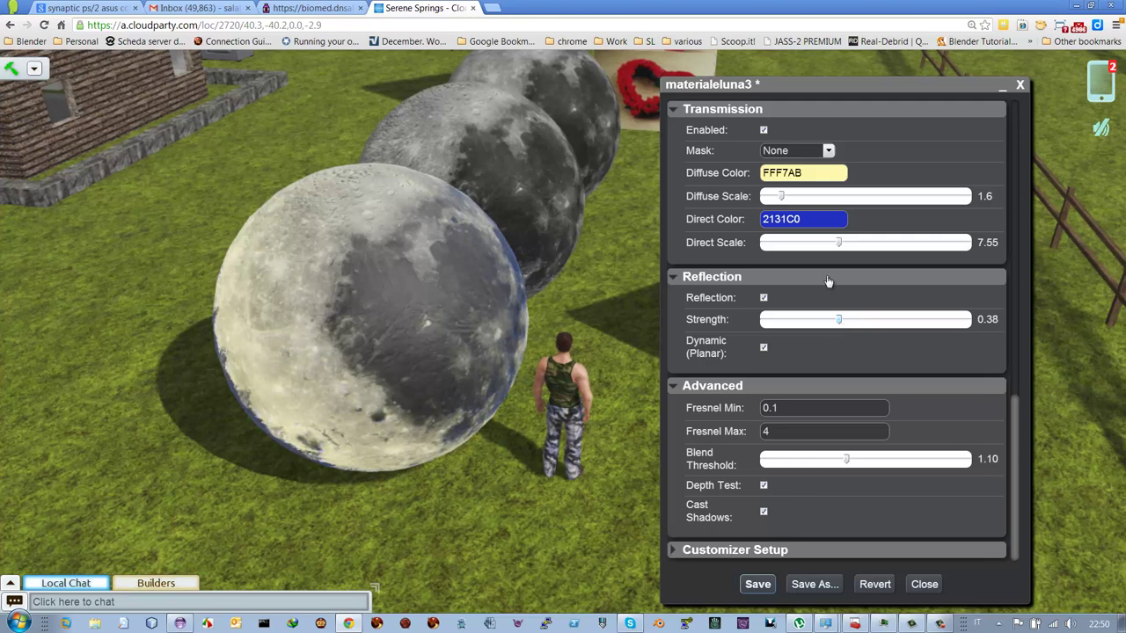
Step: Increase materialeluna3's transmission diffuse scale to 3.15
left_click_drag(785, 198, 797, 199)
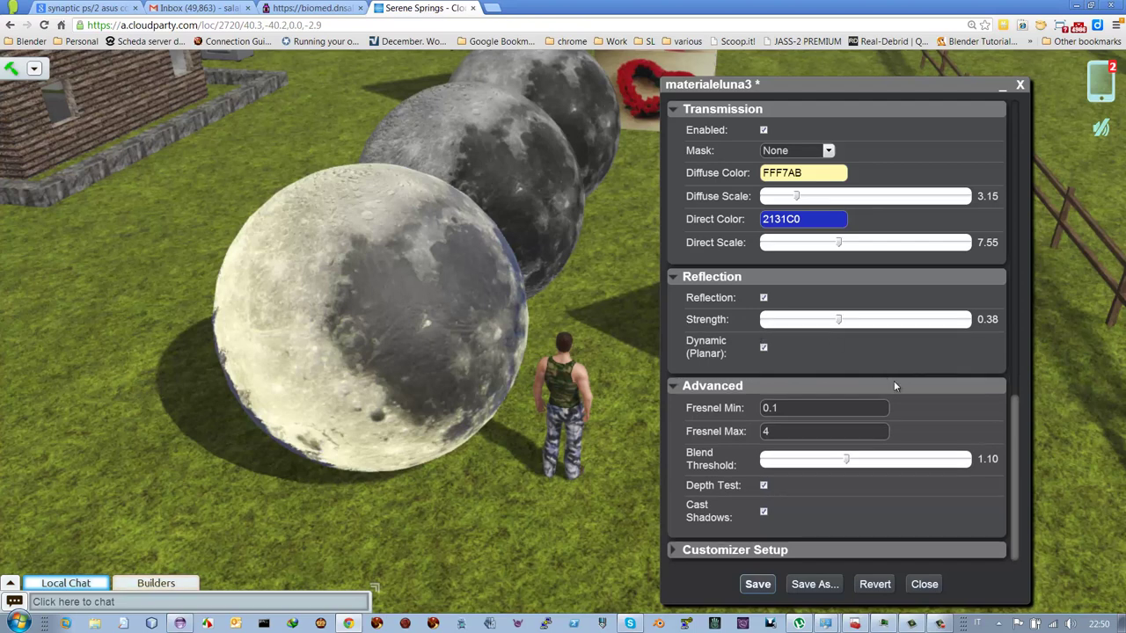
mouse_move(1015, 415)
left_mouse_down()
mouse_move(1012, 340)
mouse_move(1023, 427)
left_mouse_up()
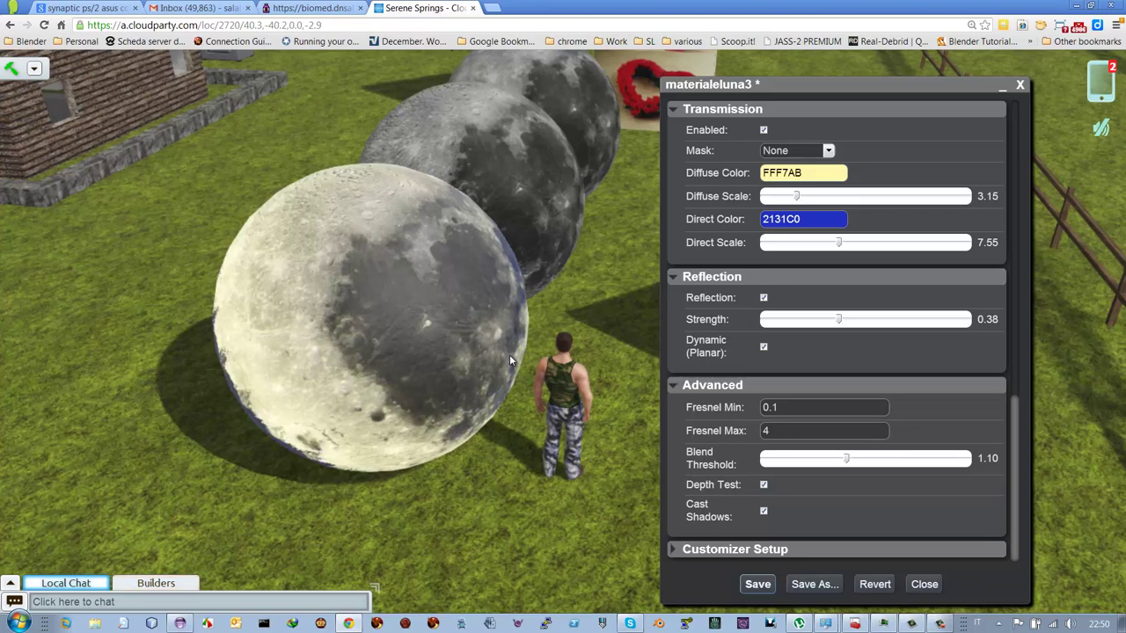
Step: Set the reflection strength back to 1 and examine the moon sphere's reflection from different sides
key("Left")
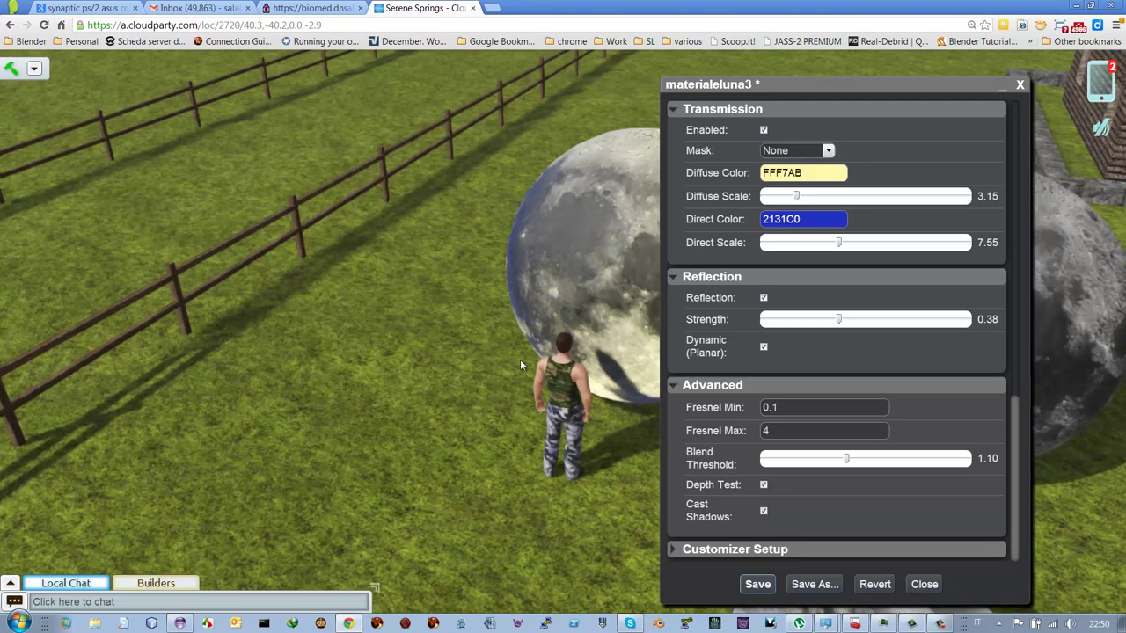
key("Right")
key("Right")
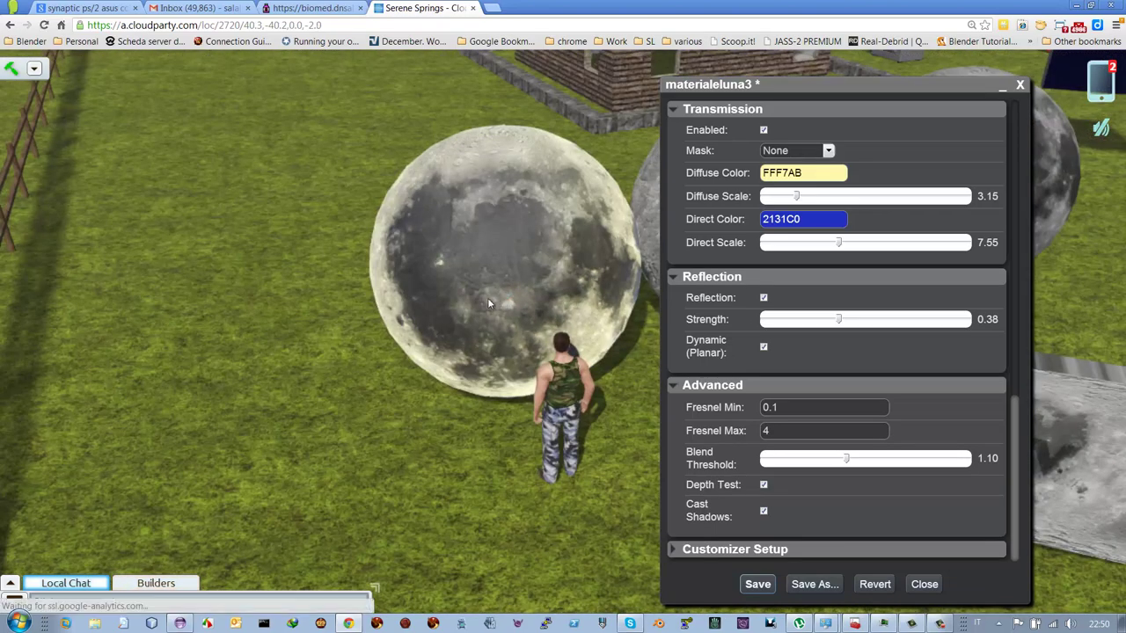
key("Left")
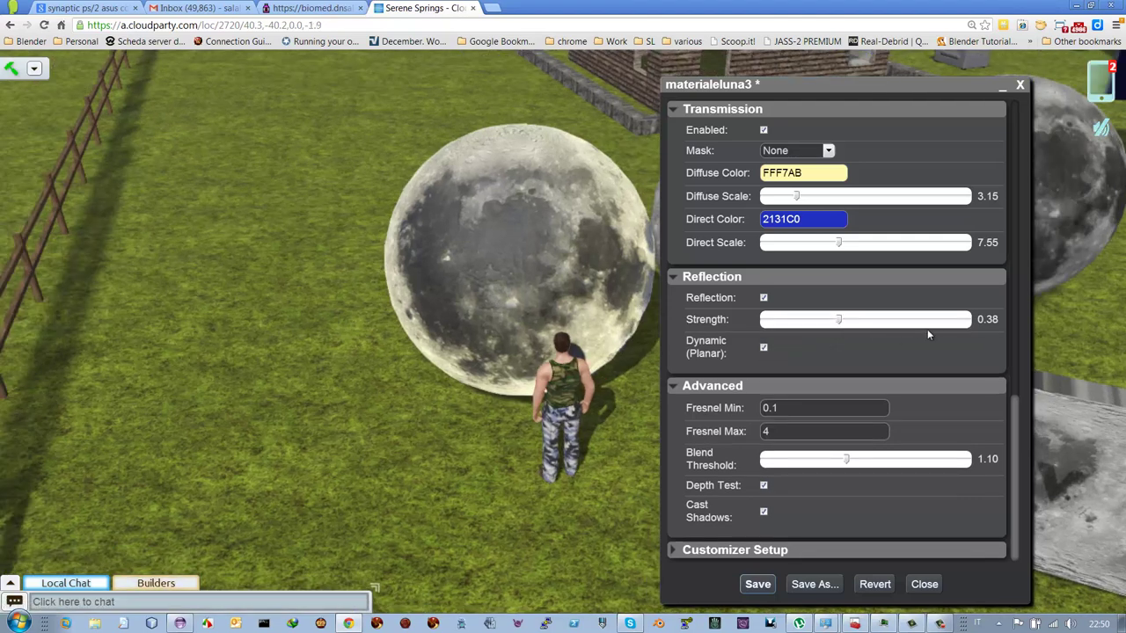
left_click_drag(927, 323, 973, 323)
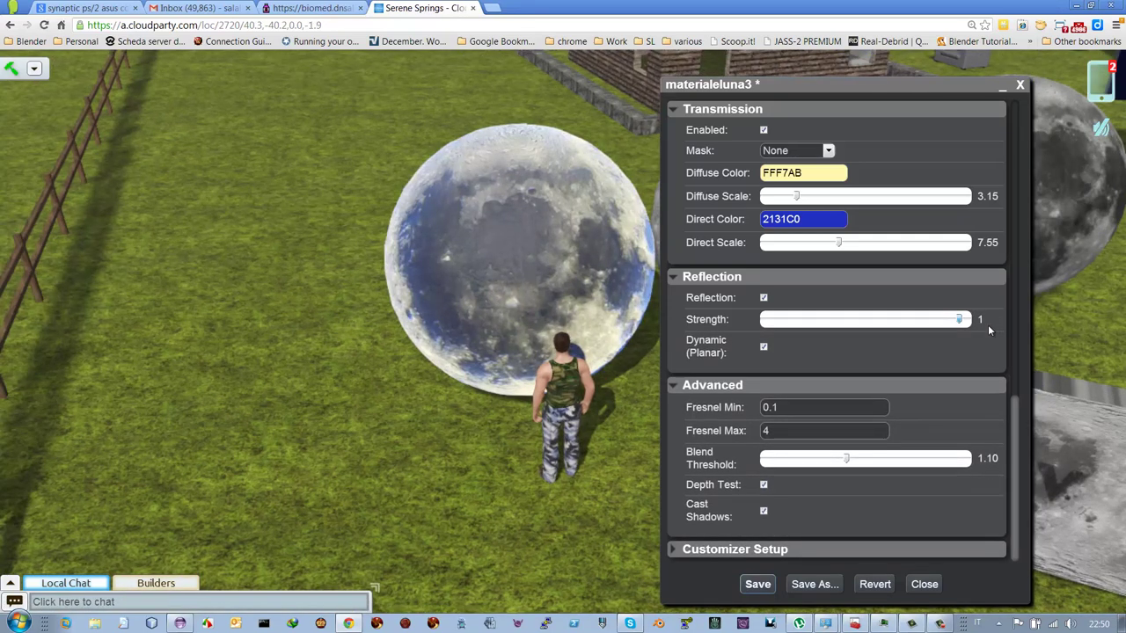
key("Left")
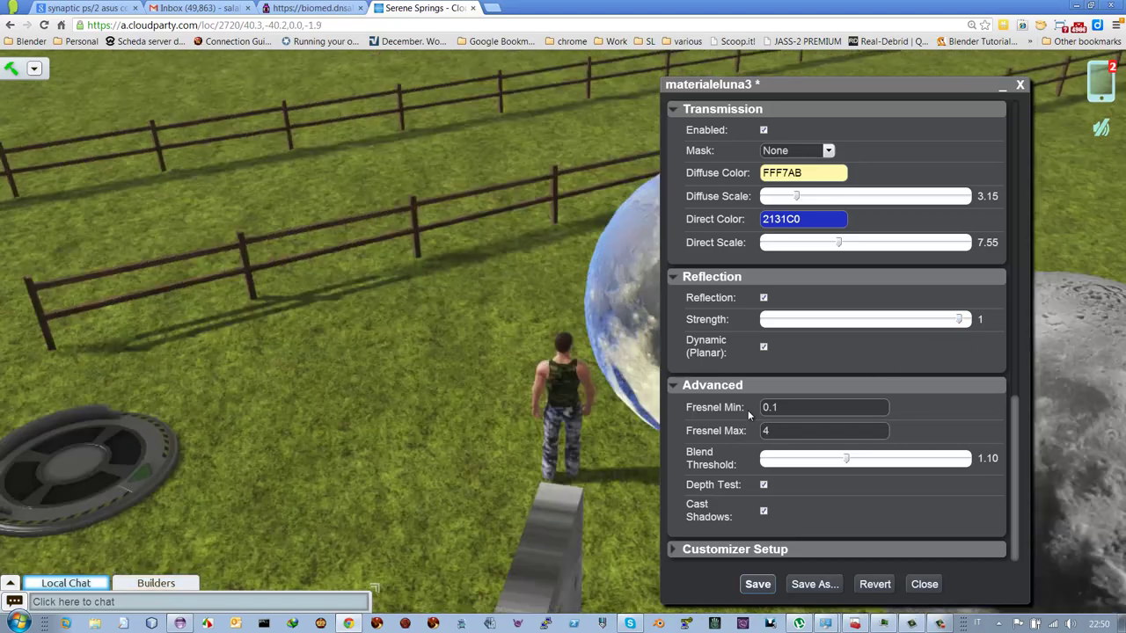
key("Up")
key("Right")
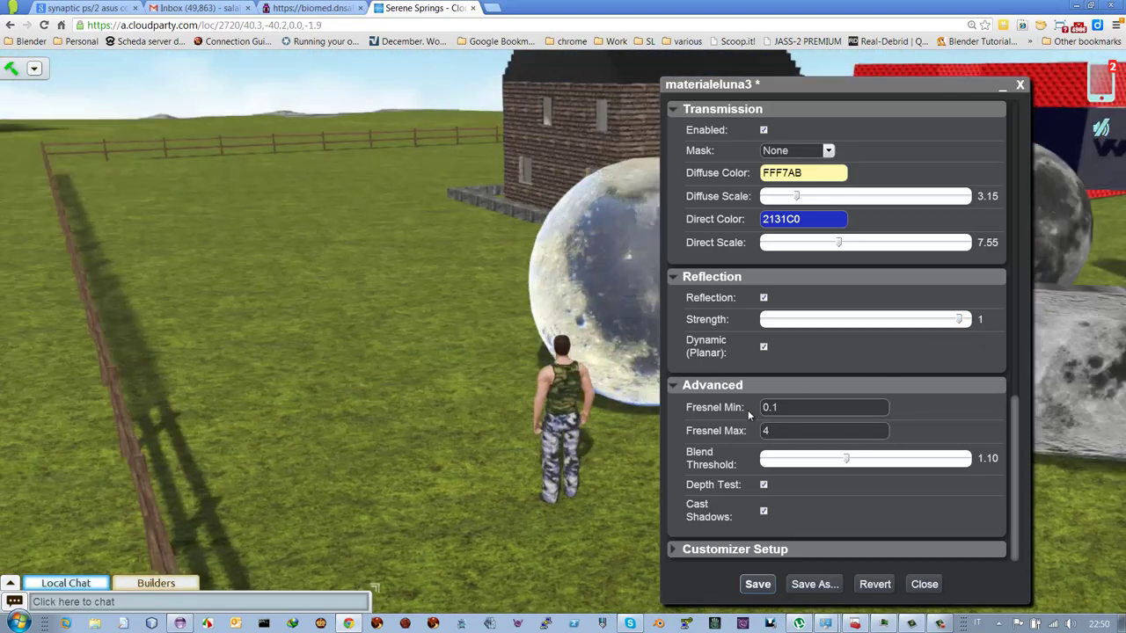
Step: Reduce materialeluna3's reflection strength to 0.16 and view the moon sphere from different sides
key("Up")
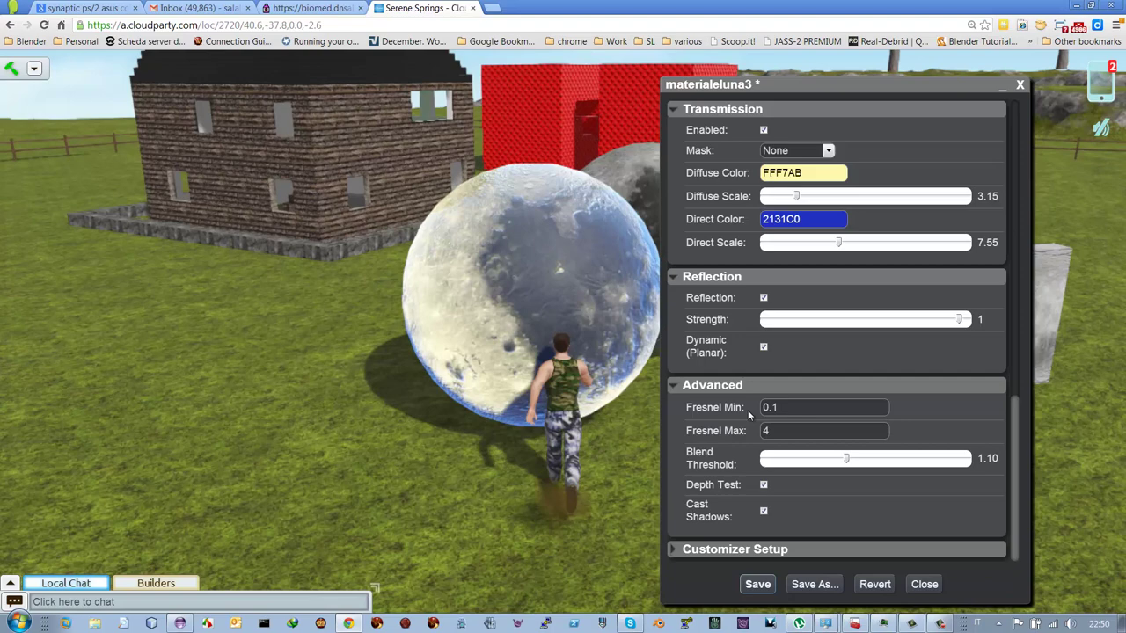
key("Left")
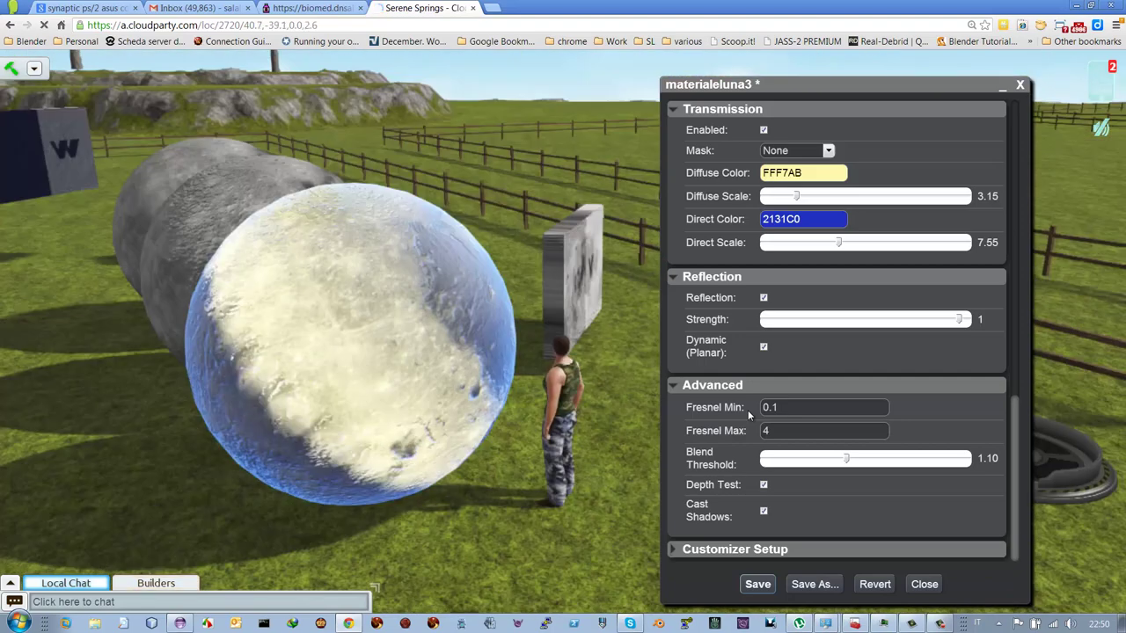
key("Left")
key("Left")
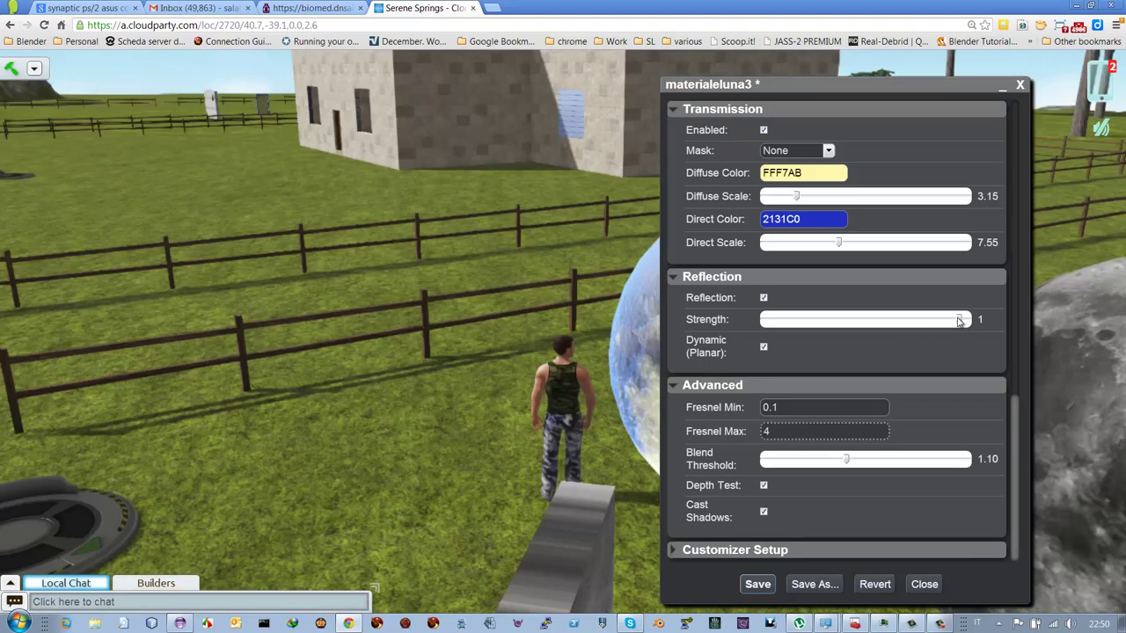
key("Right")
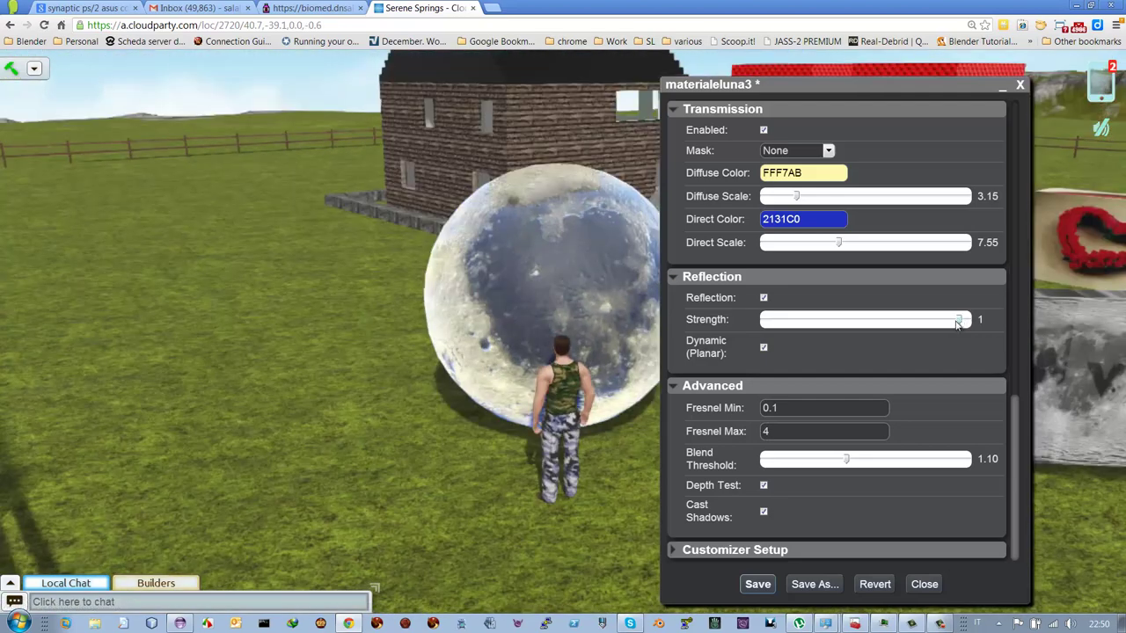
left_click_drag(958, 322, 798, 324)
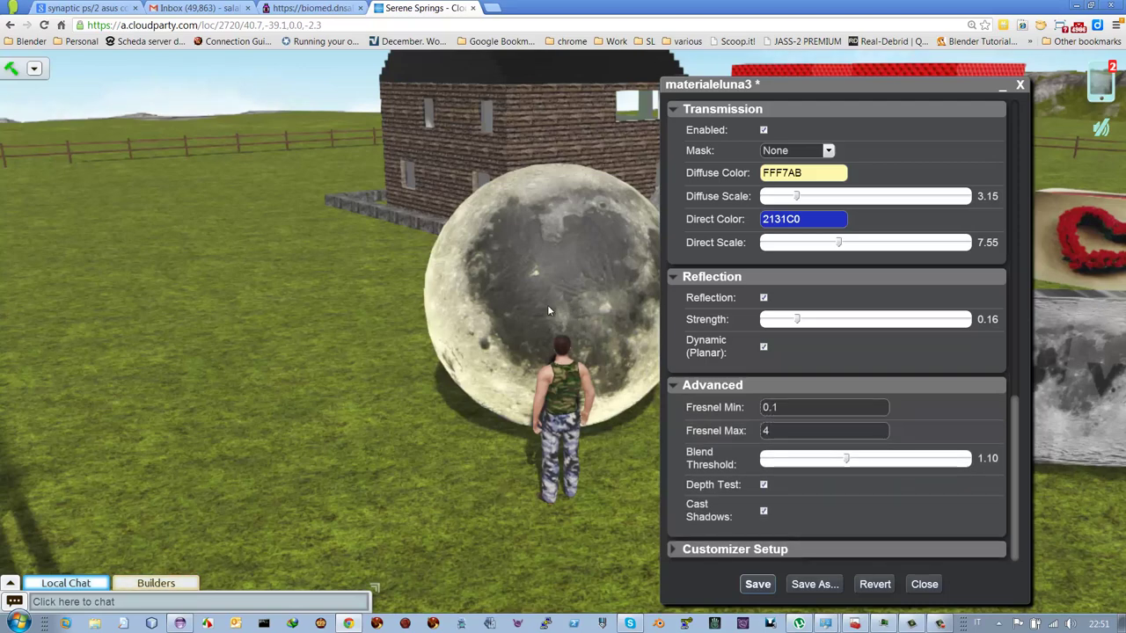
left_click_drag(549, 307, 654, 311)
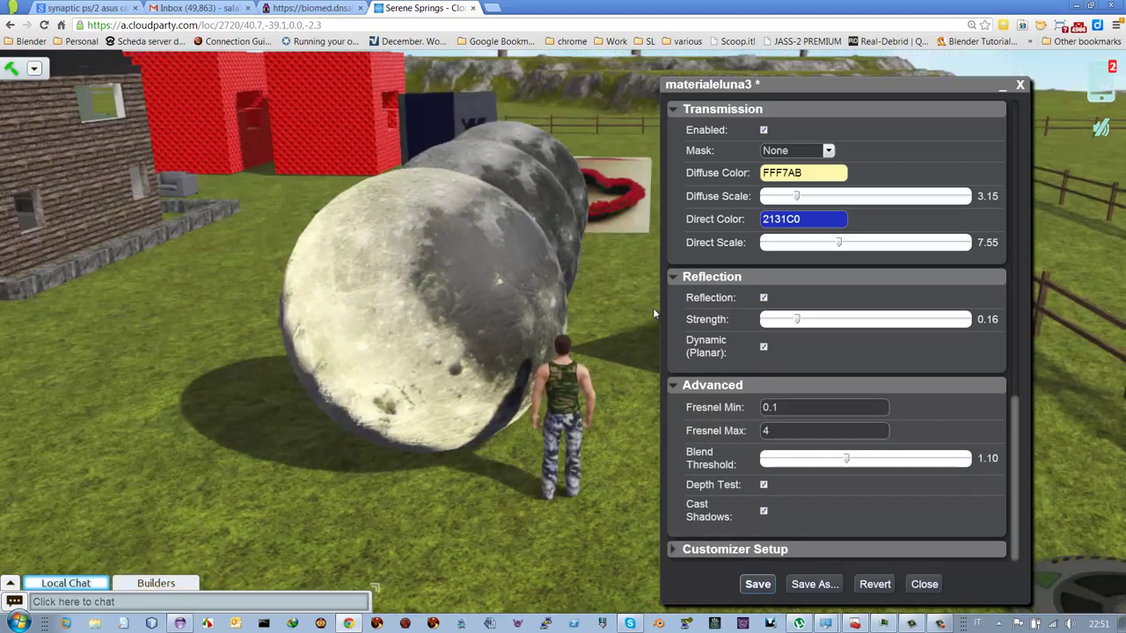
key("Right")
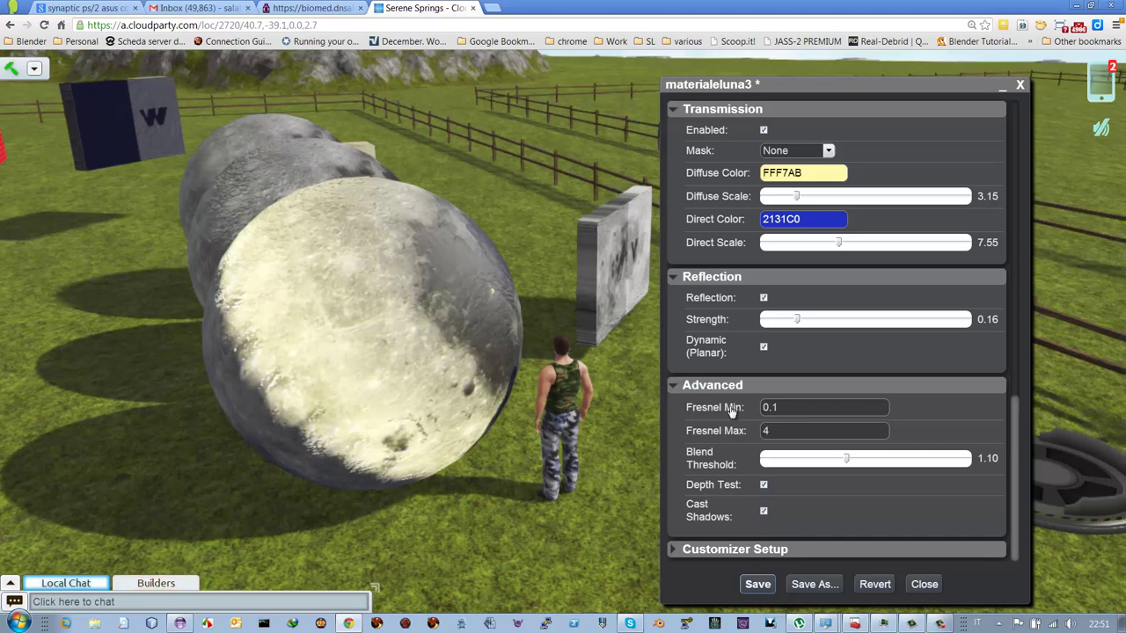
Step: Try materialeluna3 with both Fresnel Min and Fresnel Max set to 0
left_click(782, 408)
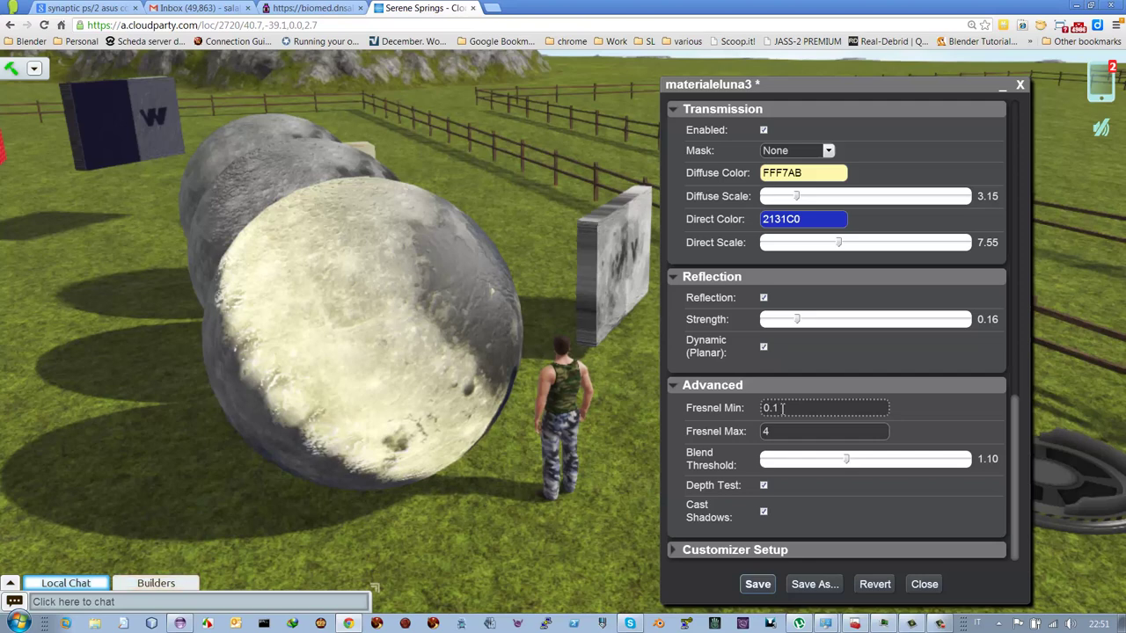
left_click_drag(782, 408, 757, 411)
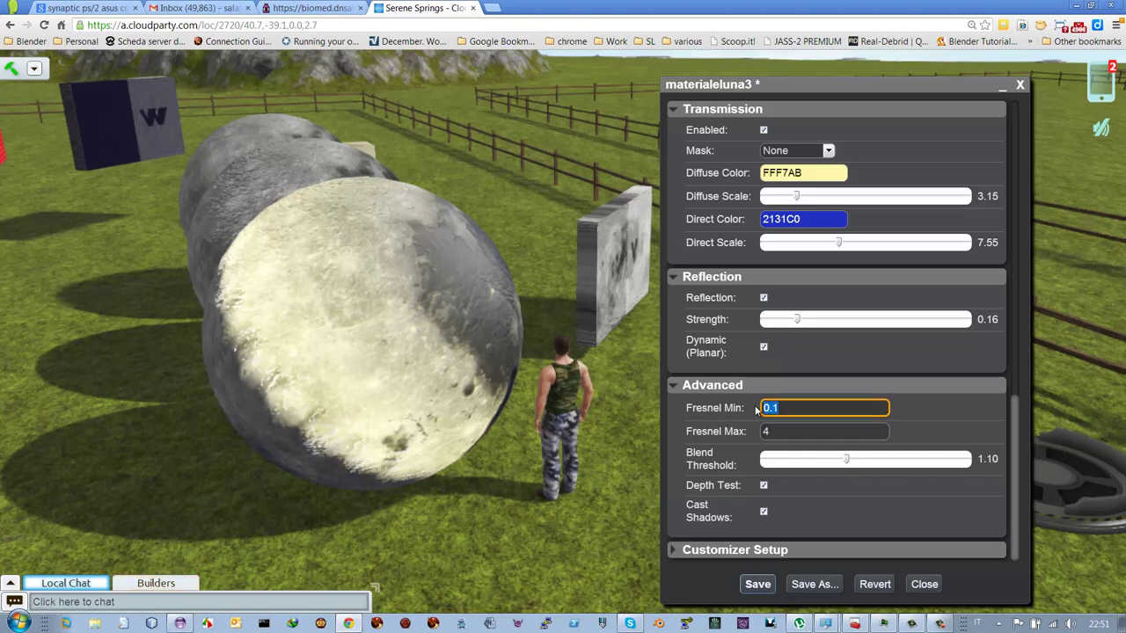
type("0")
key("Tab")
type("0")
key("Tab")
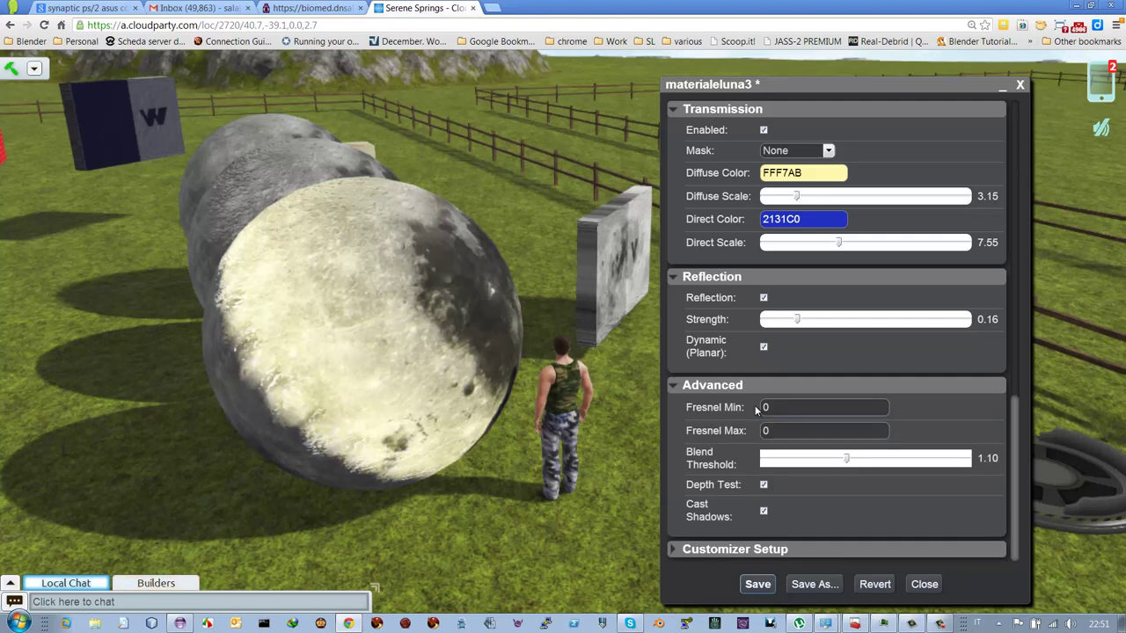
Step: Set materialeluna3's Fresnel Min to 0.1 and Fresnel Max to 10
left_click(766, 408)
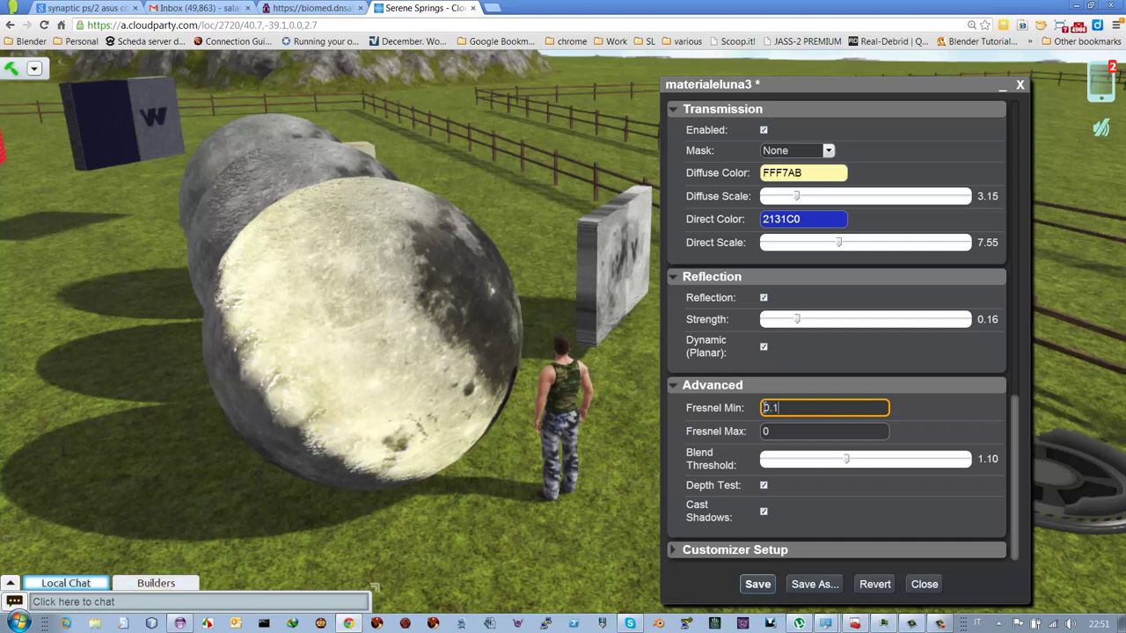
key("Tab")
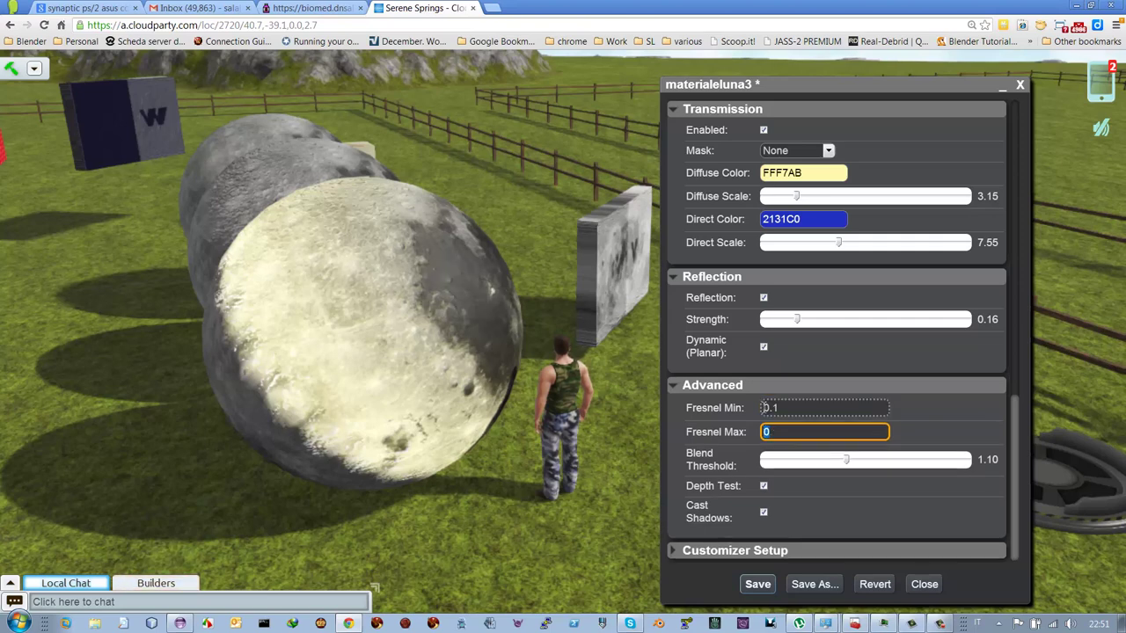
type("1")
key("Return")
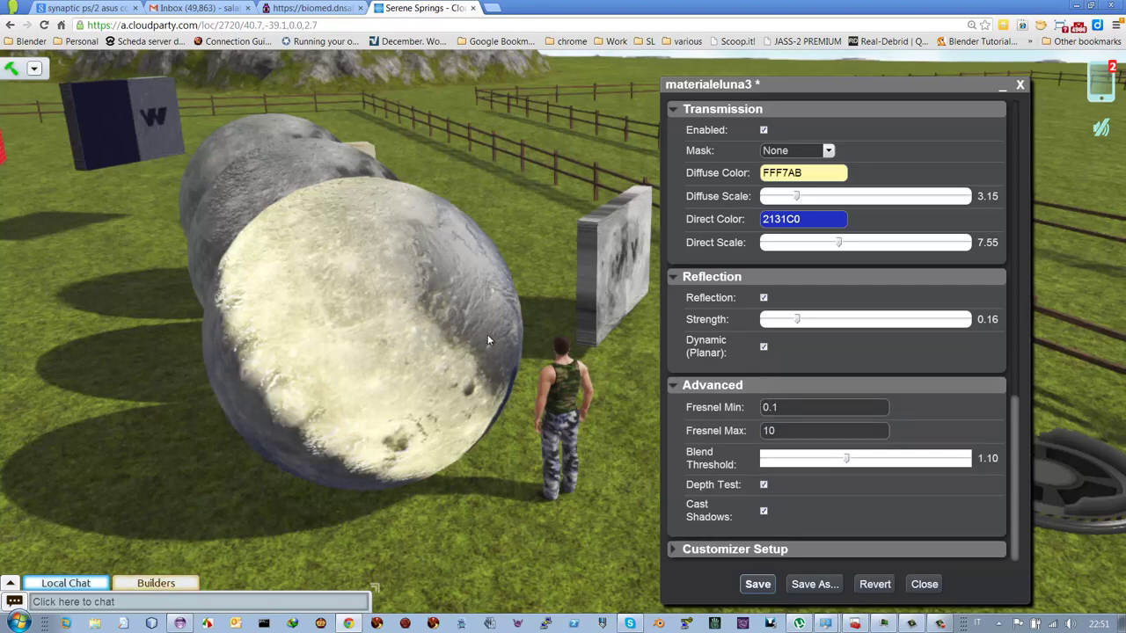
Step: Lower materialeluna3's blend threshold to 0.20 and view the moon sphere from another angle
left_click_drag(487, 335, 545, 343)
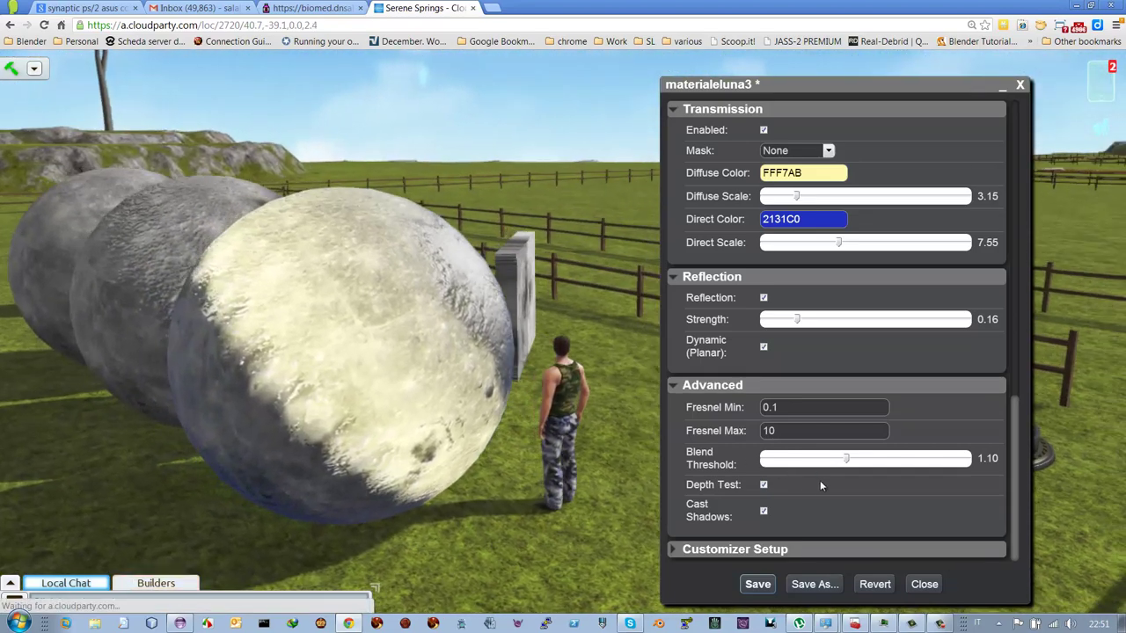
left_click_drag(858, 459, 788, 470)
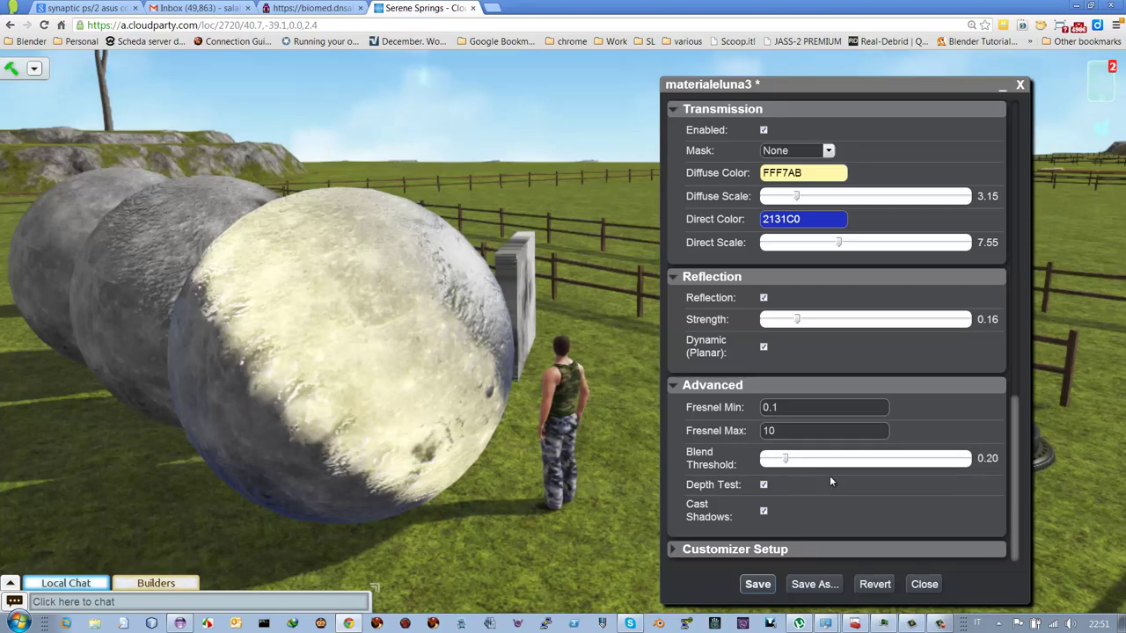
left_click_drag(433, 322, 471, 357)
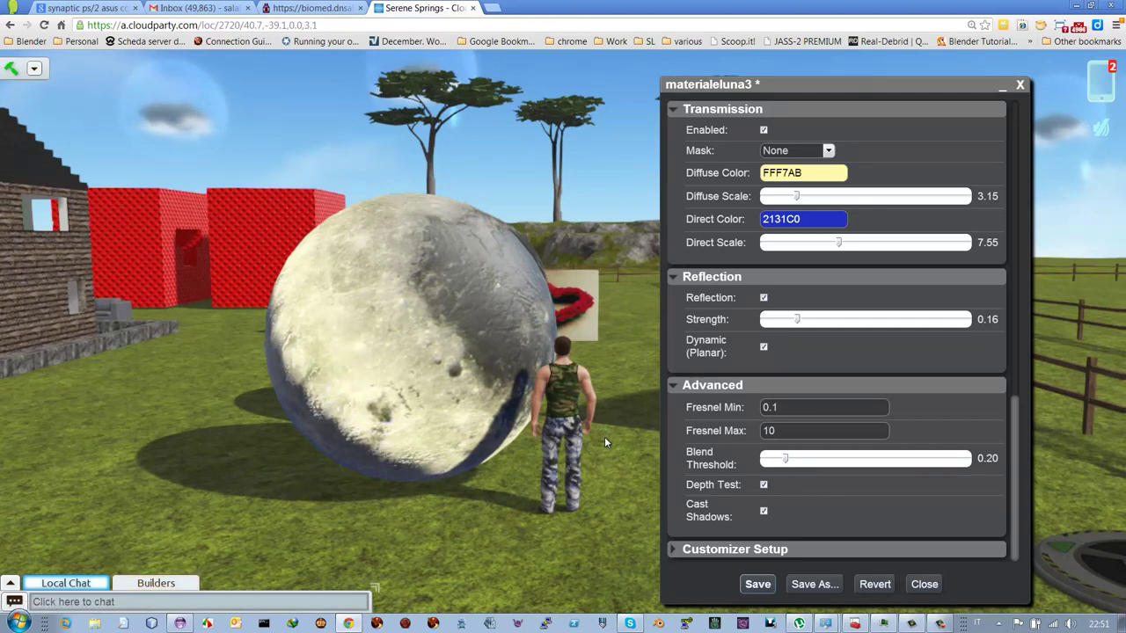
Step: Compare the moon sphere with and without Depth Test from several angles, leaving the option enabled
left_click(764, 485)
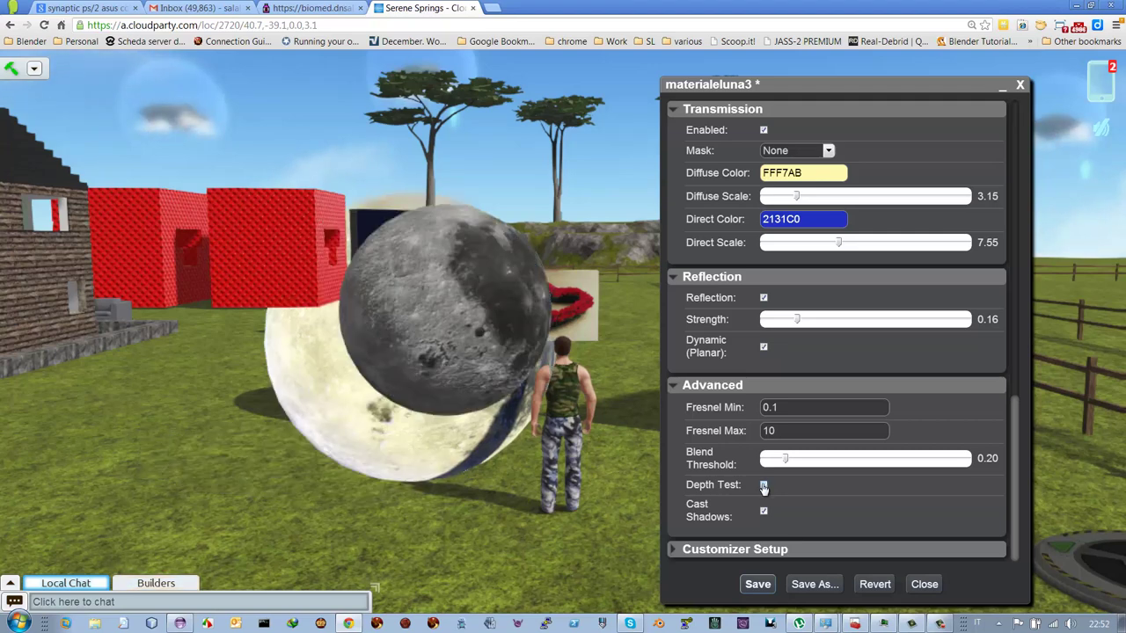
left_click(763, 485)
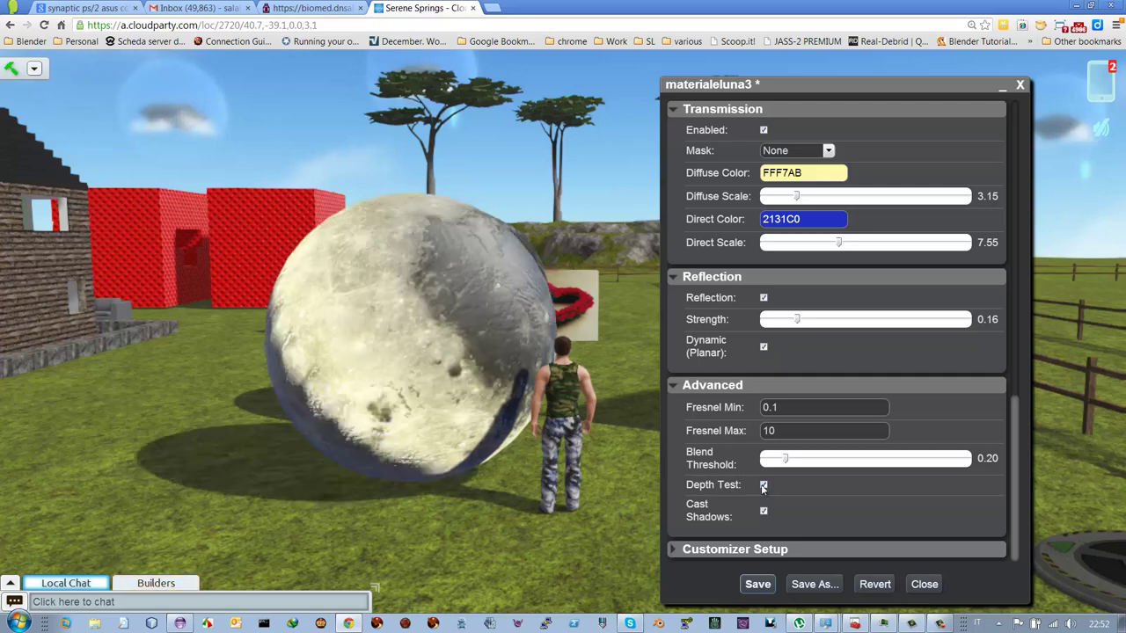
left_click(764, 485)
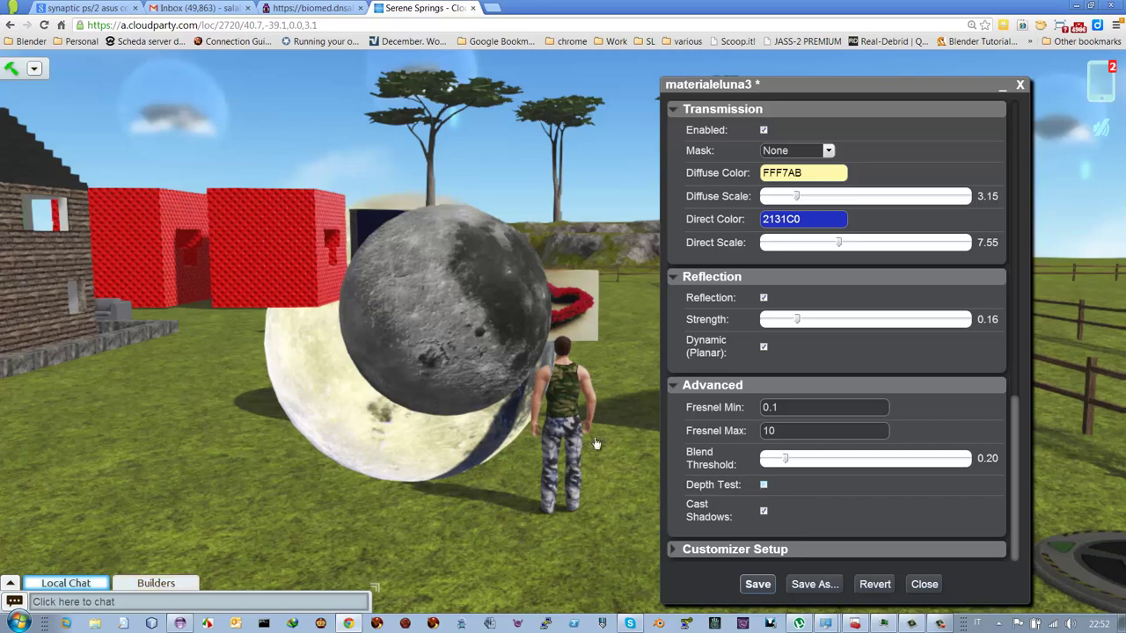
mouse_move(456, 376)
left_mouse_down()
mouse_move(410, 374)
mouse_move(429, 411)
mouse_move(443, 393)
left_mouse_up()
key("Left")
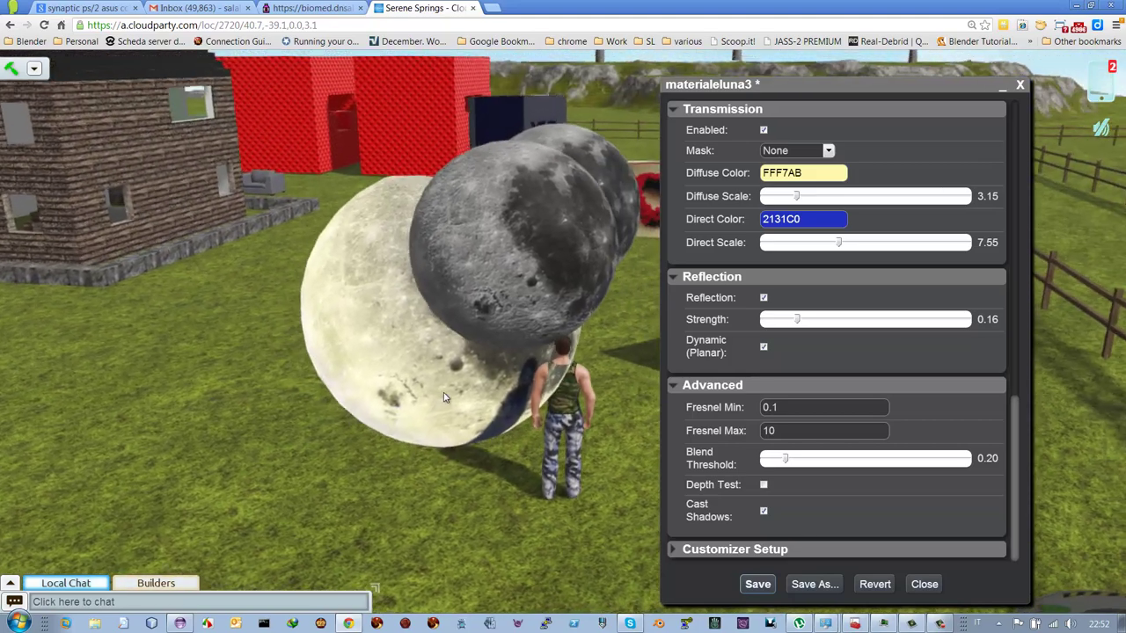
key("Right")
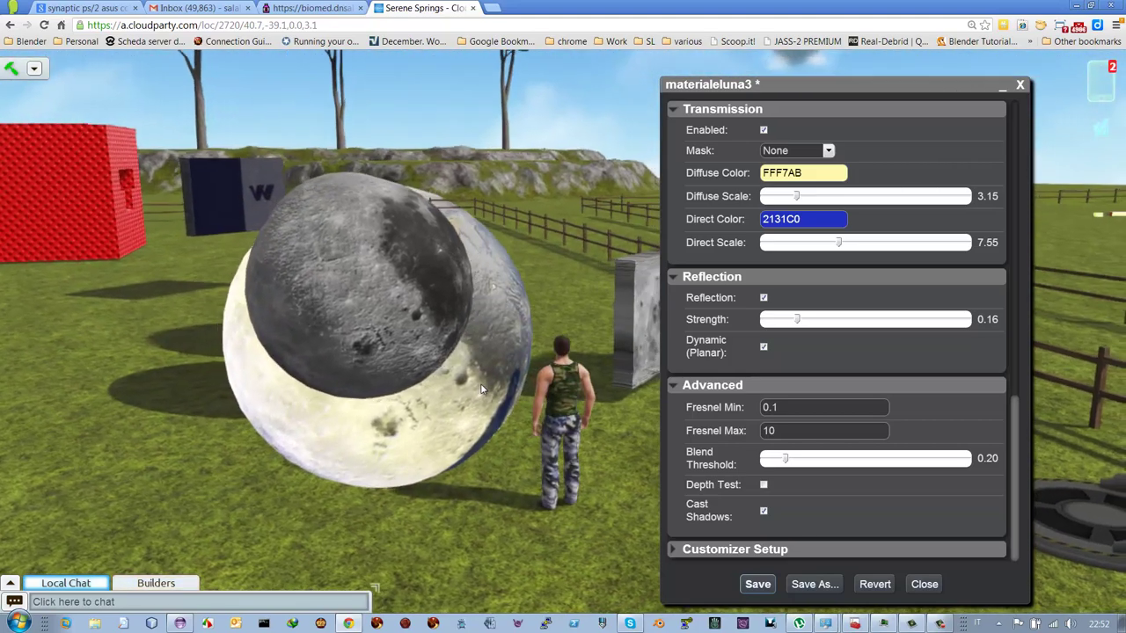
left_click(763, 487)
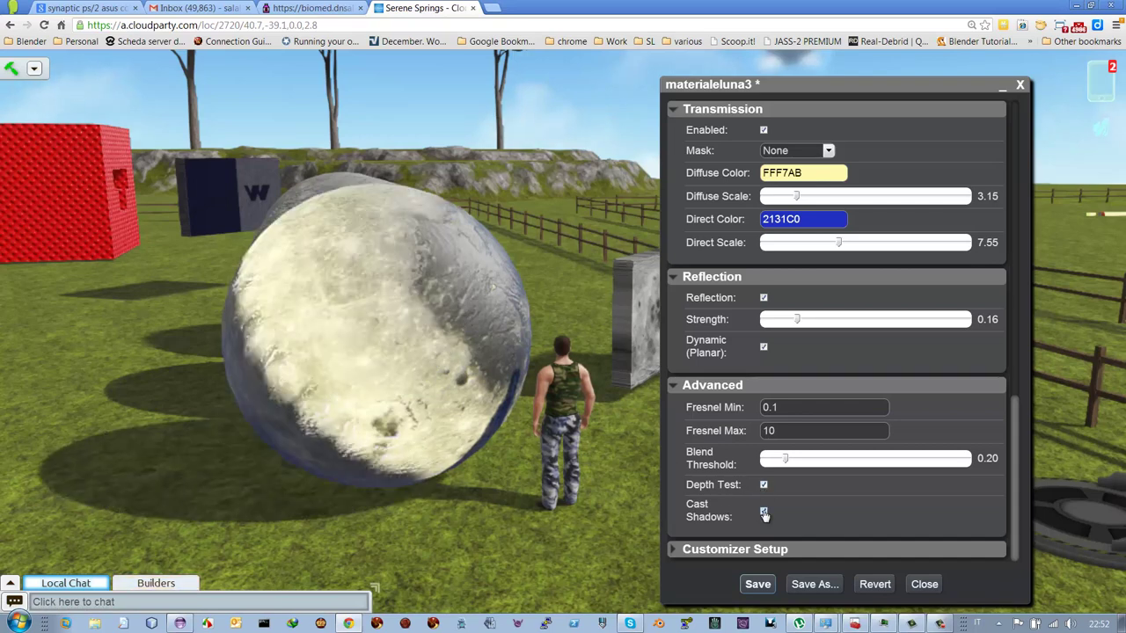
Step: Compare the moon sphere with Cast Shadows off and on, leaving the option enabled
left_click(764, 513)
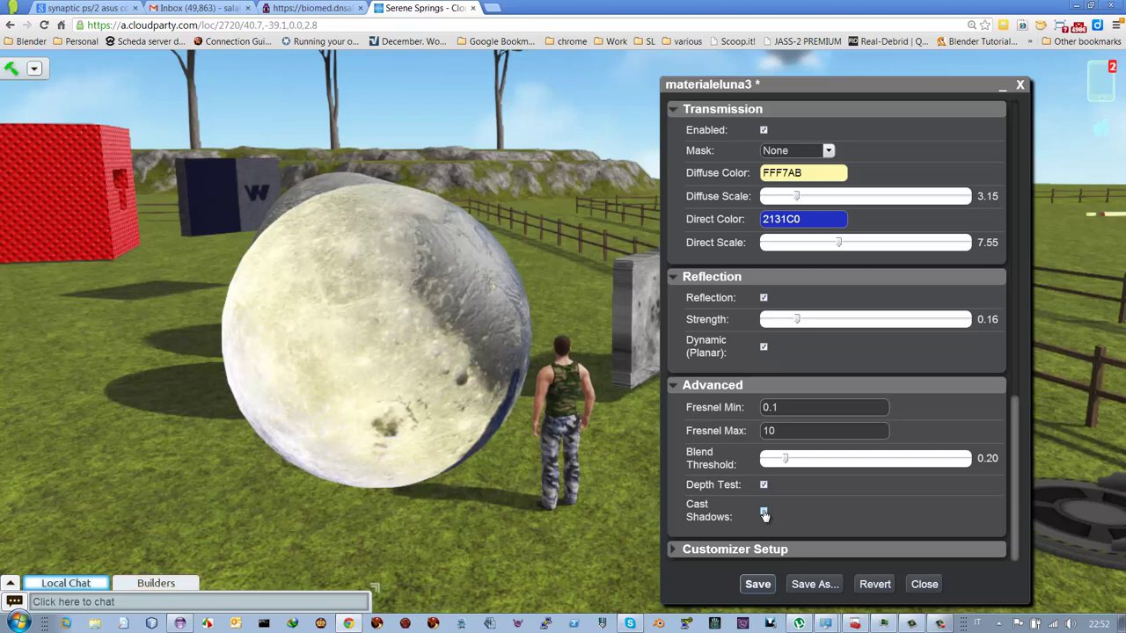
left_click(763, 514)
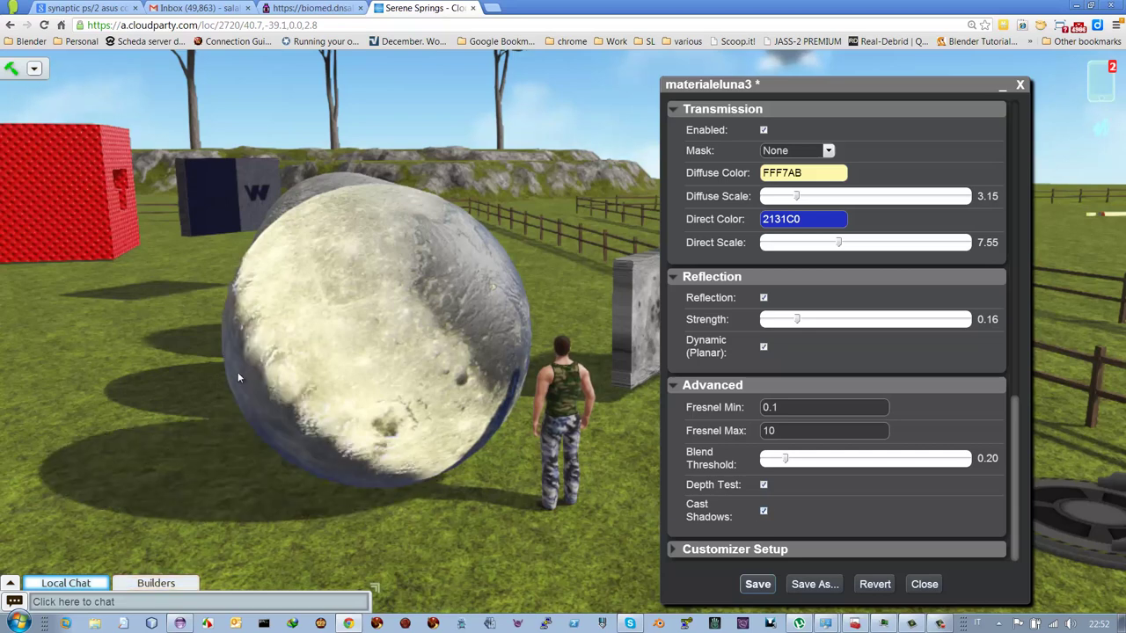
left_click(763, 513)
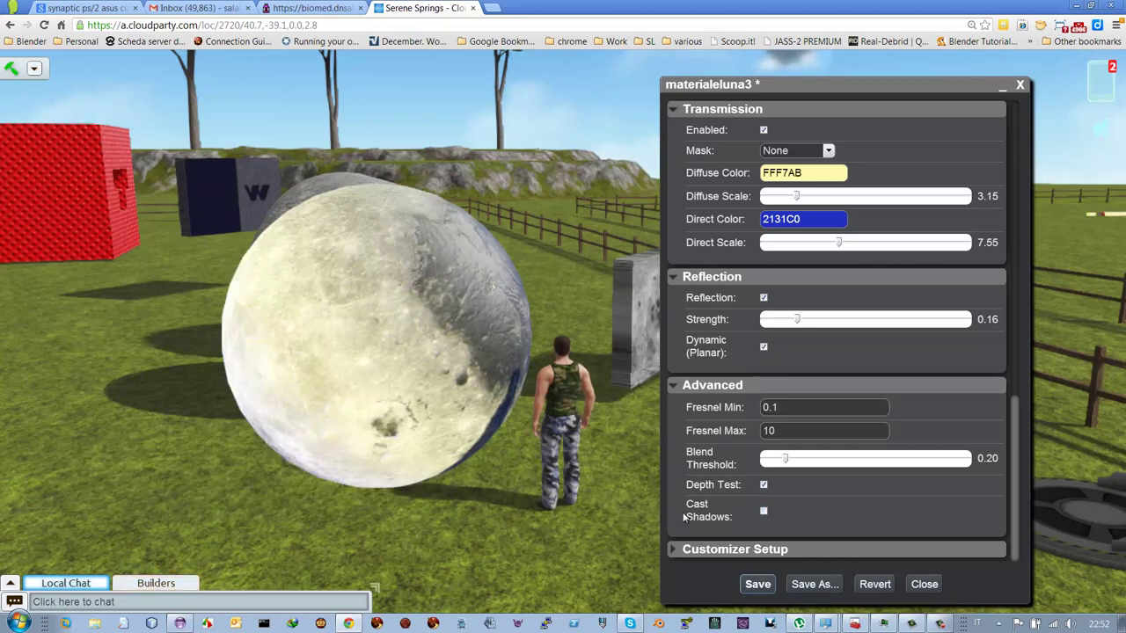
left_click(764, 513)
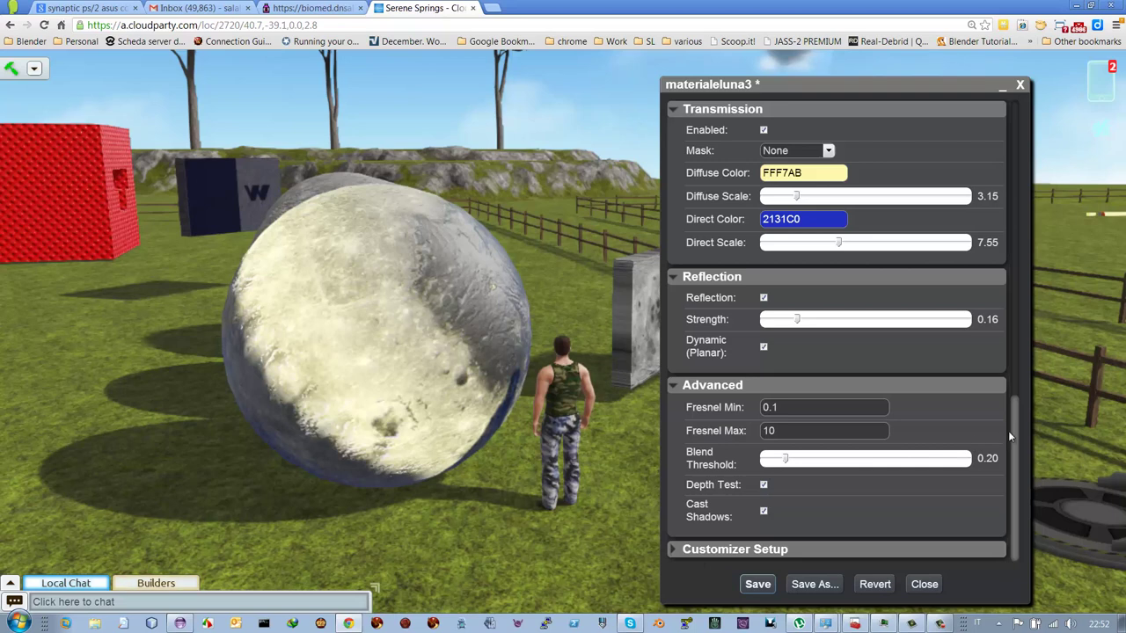
Step: Examine the moon sphere from other sides and review materialeluna3's settings from Surface down to Reflection
scroll(1004, 399, "up", 8)
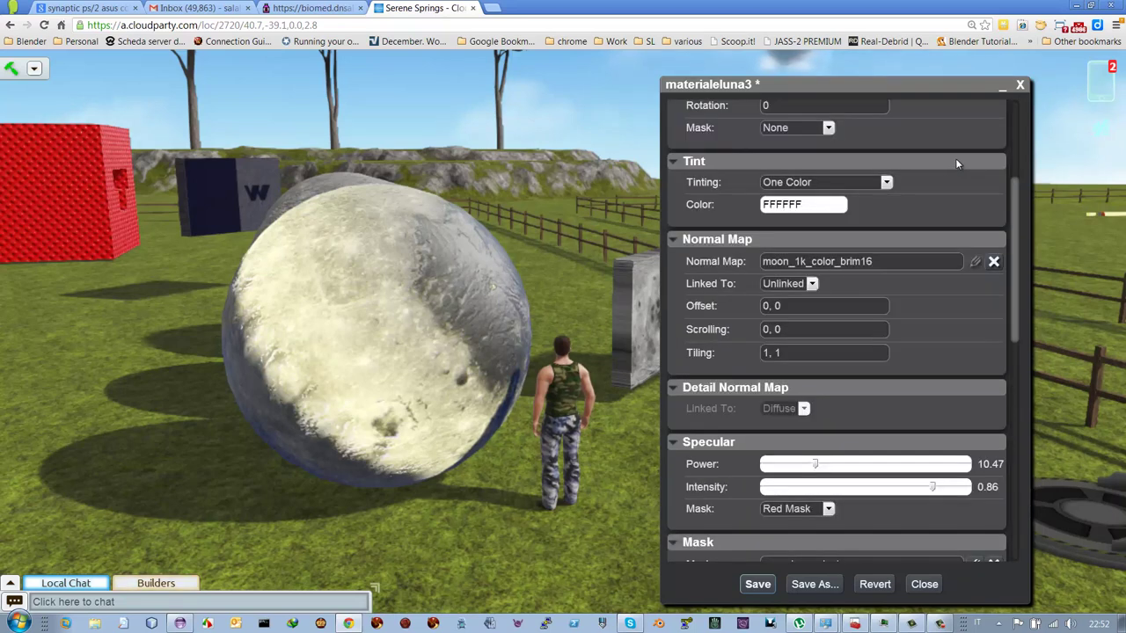
scroll(950, 128, "up", 1)
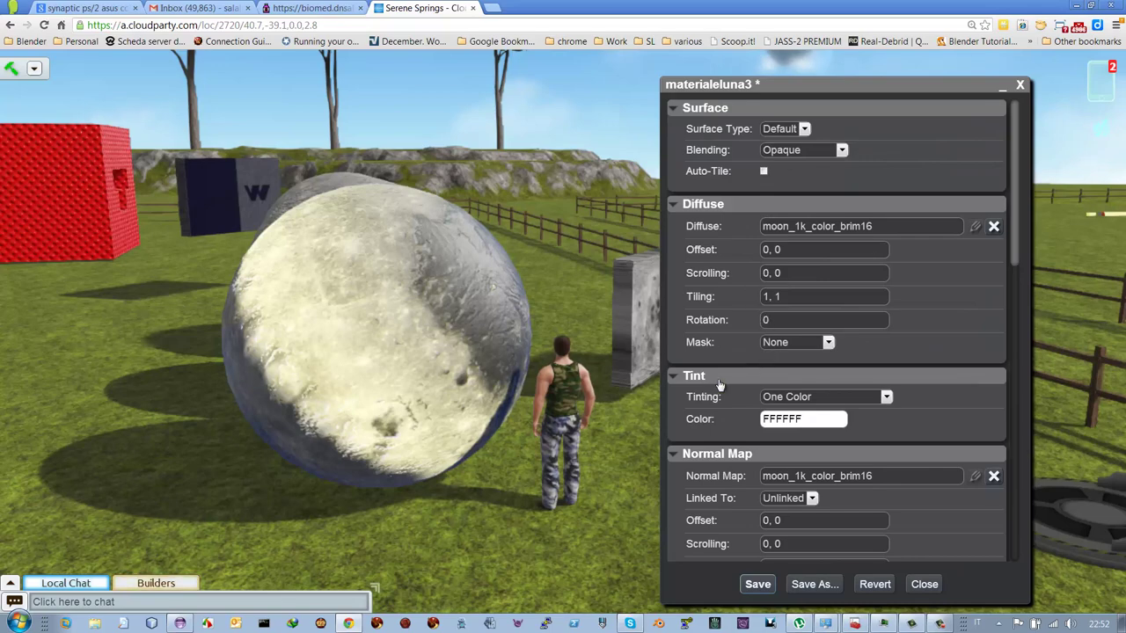
left_click_drag(439, 355, 346, 361)
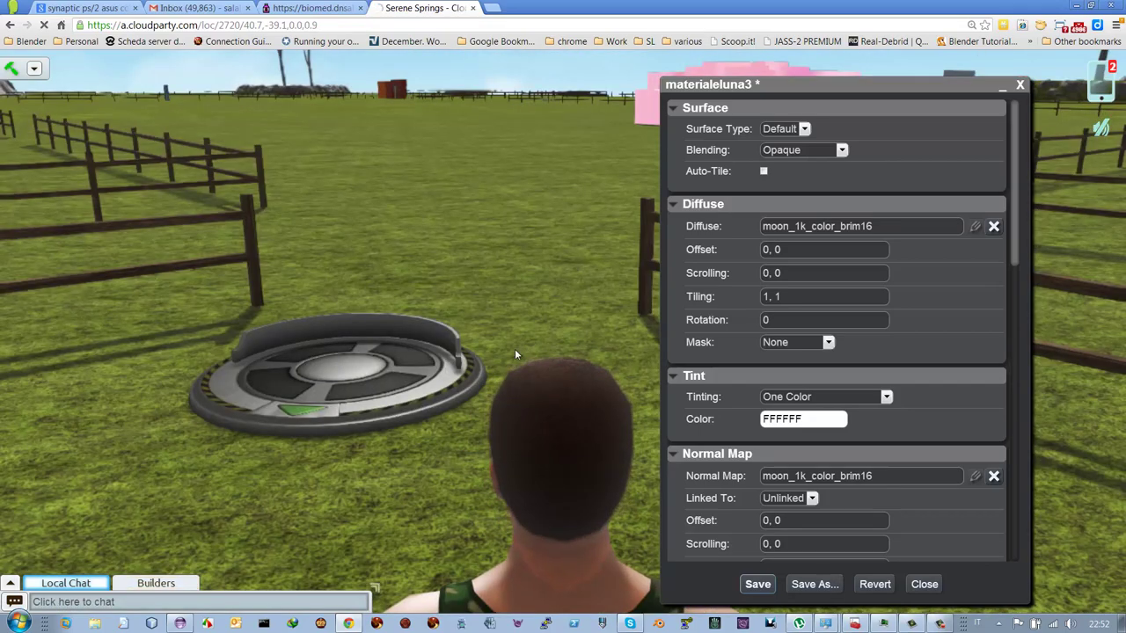
key("Left")
key("Up")
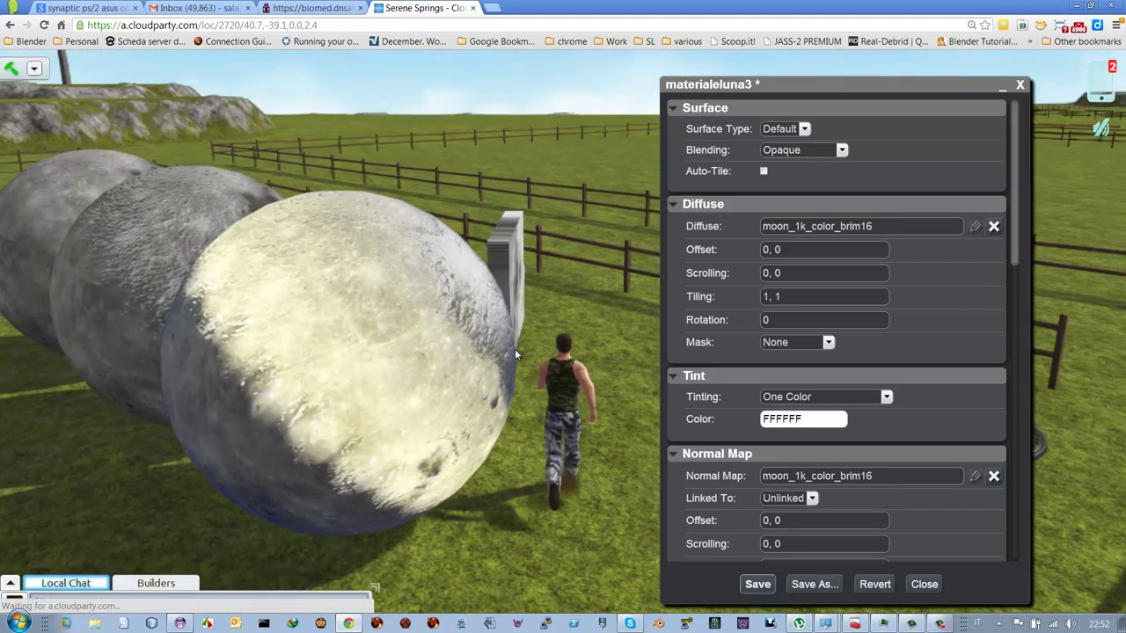
key("Left")
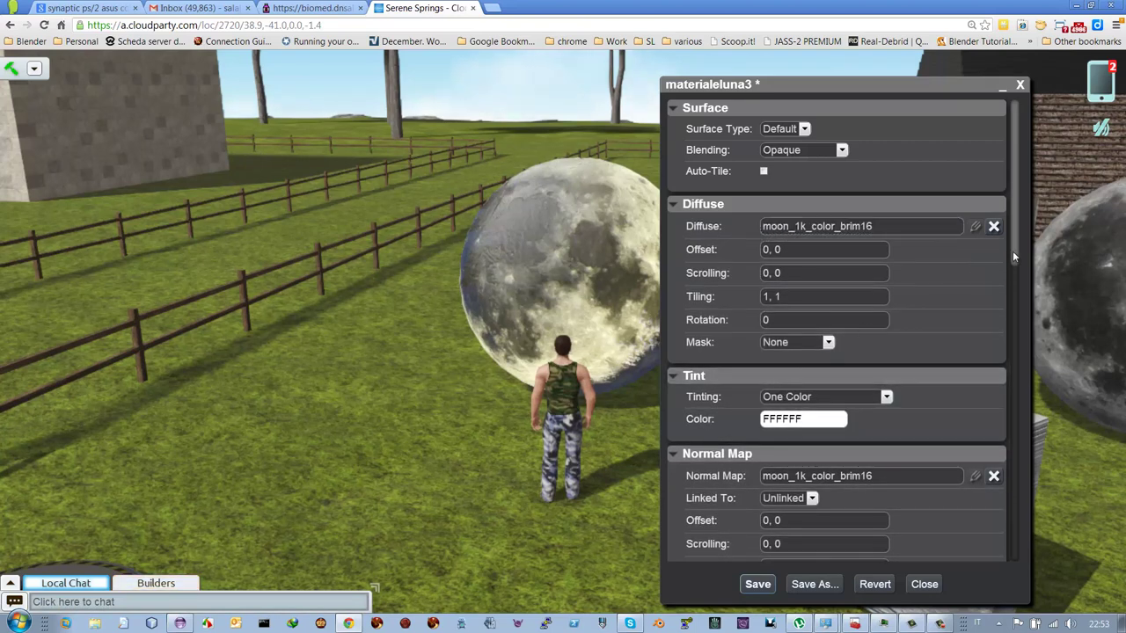
left_click_drag(1012, 249, 1013, 305)
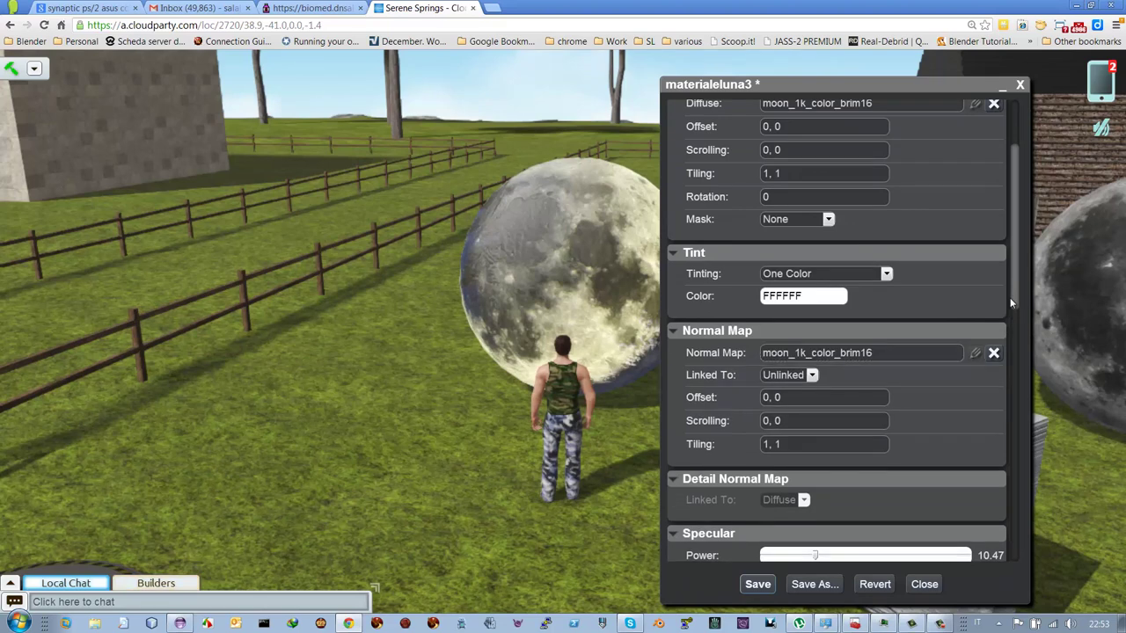
left_click_drag(1012, 303, 1013, 330)
scroll(1012, 330, "down", 2)
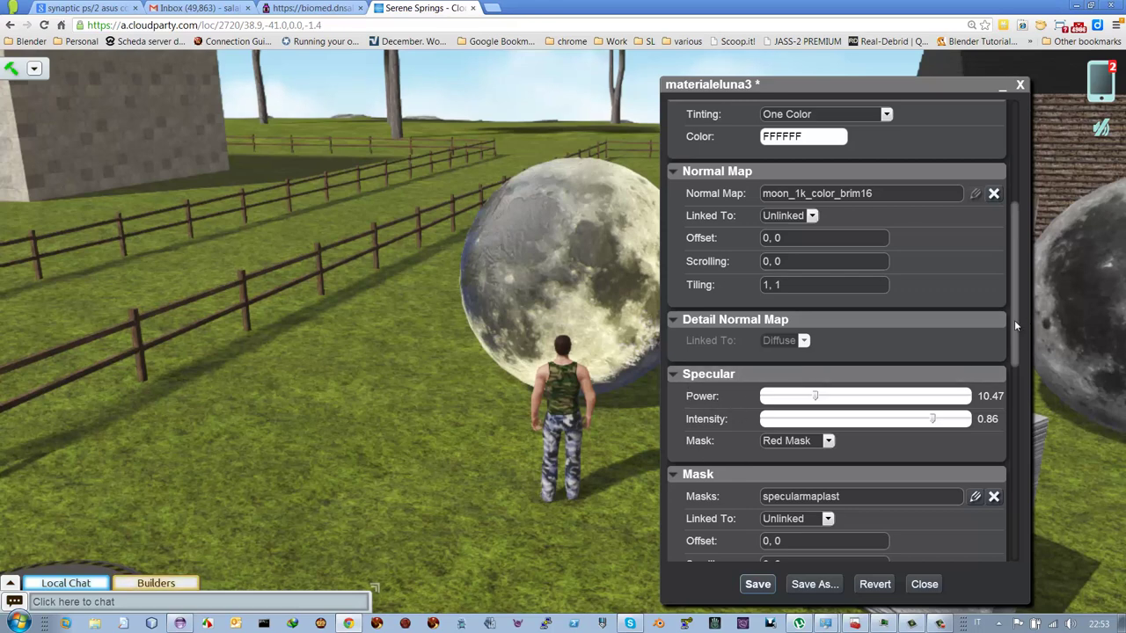
left_click_drag(1012, 332, 999, 422)
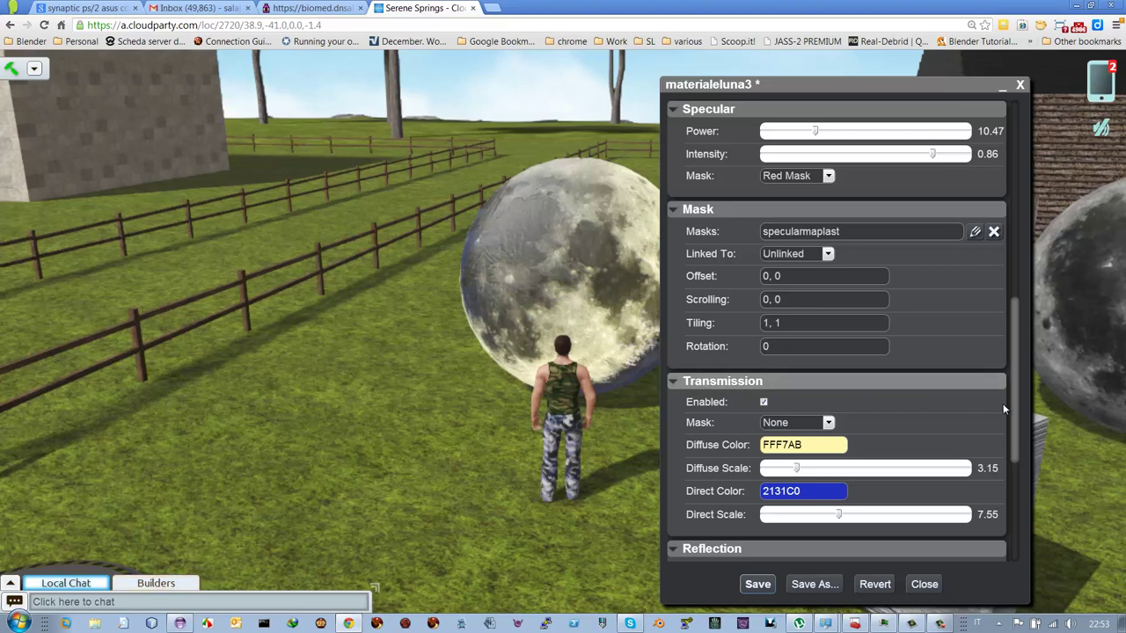
left_click_drag(1013, 406, 1014, 422)
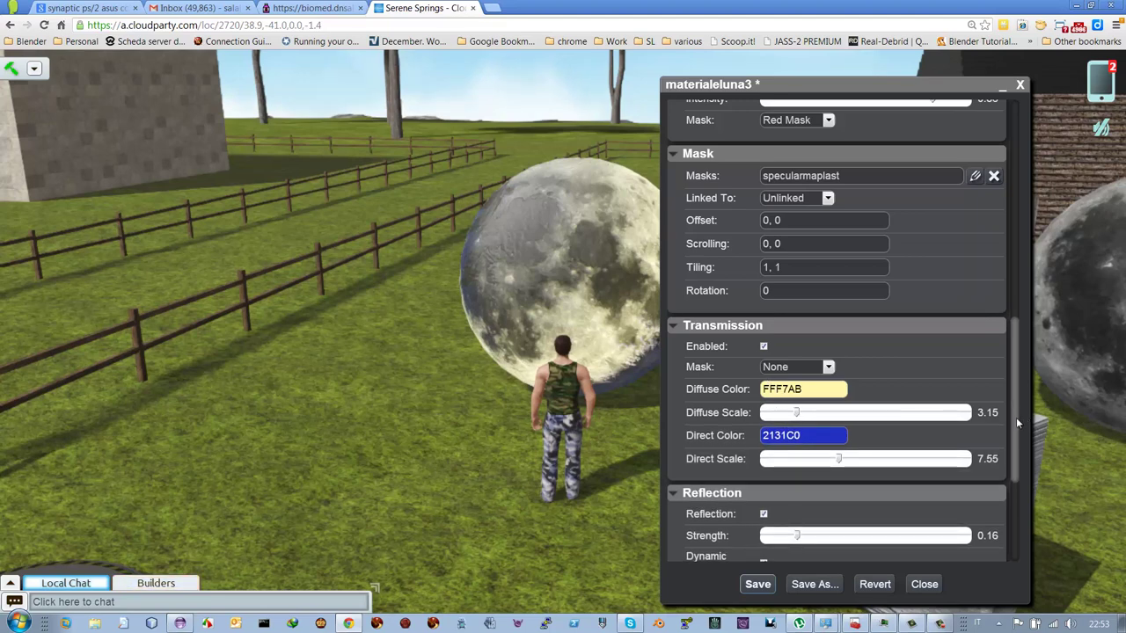
Step: Revert materialeluna3 to its last saved version and close the material editor
scroll(1015, 423, "down", 3)
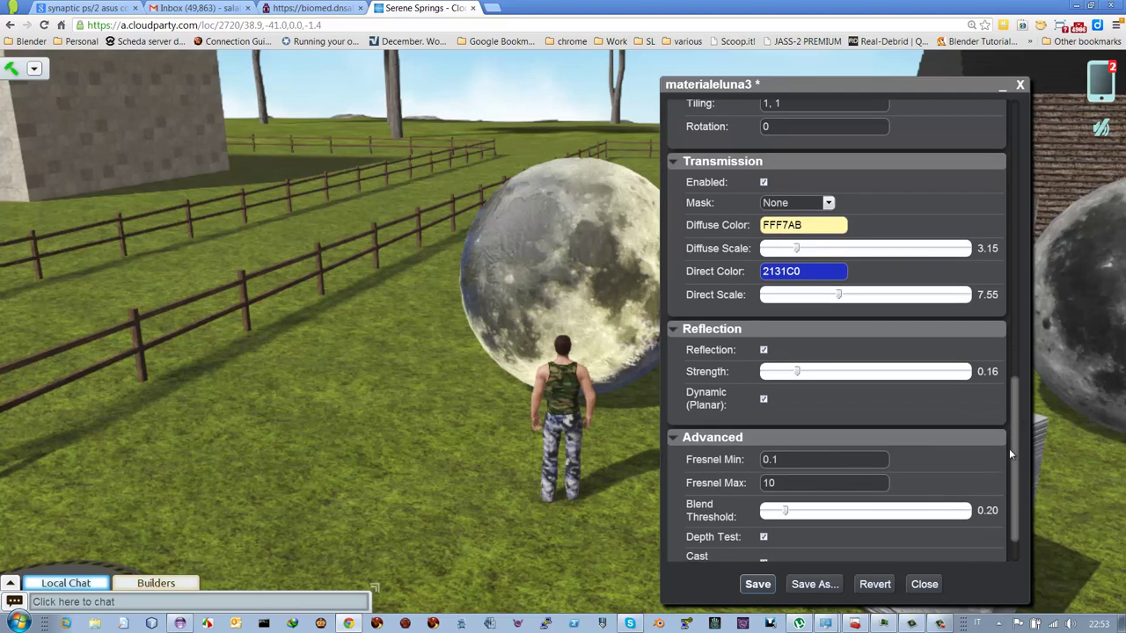
scroll(1010, 401, "up", 3)
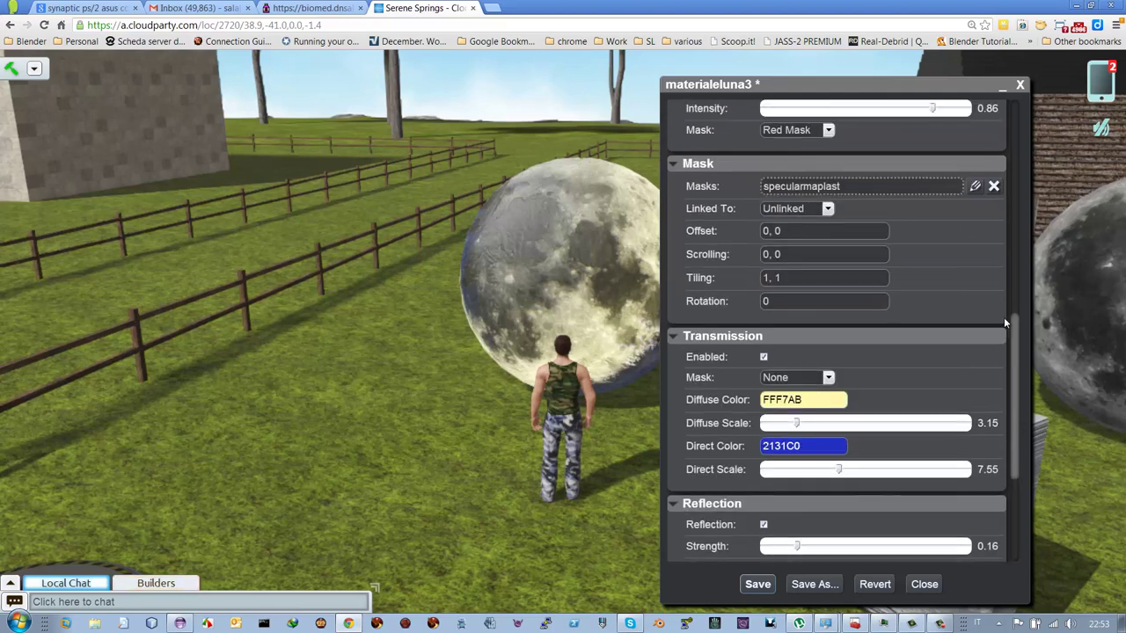
scroll(985, 253, "up", 1)
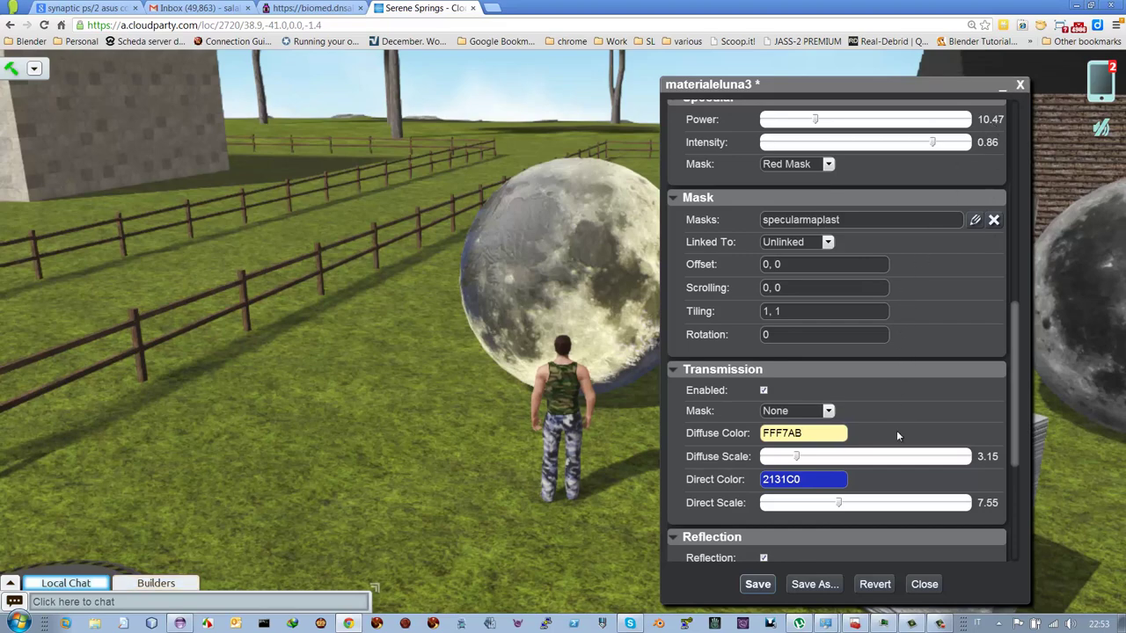
left_click(881, 586)
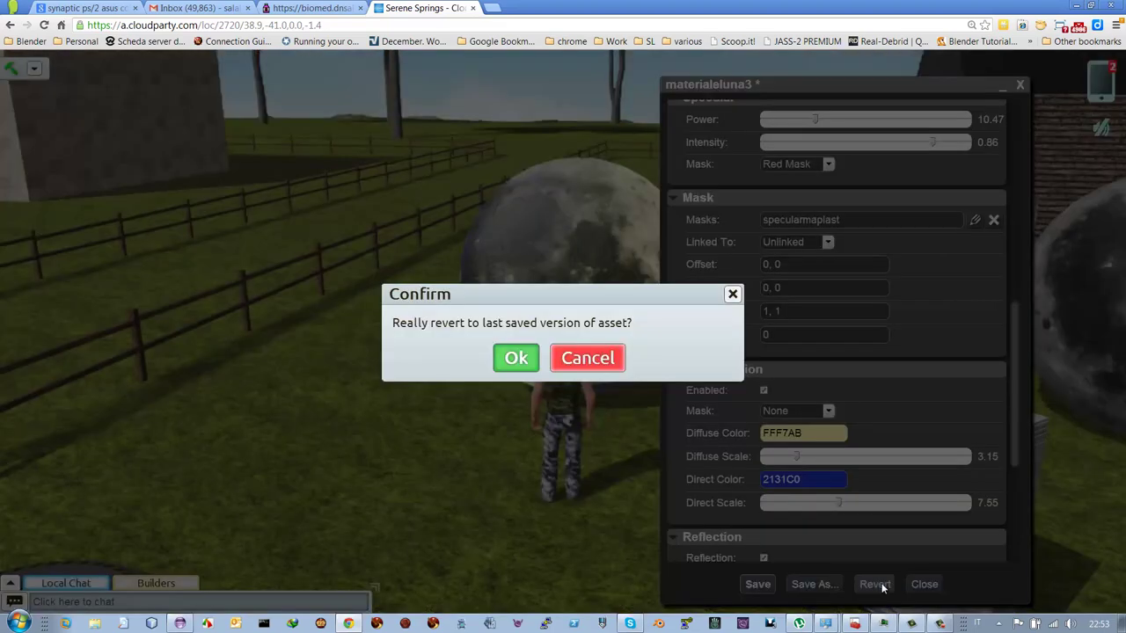
left_click(518, 354)
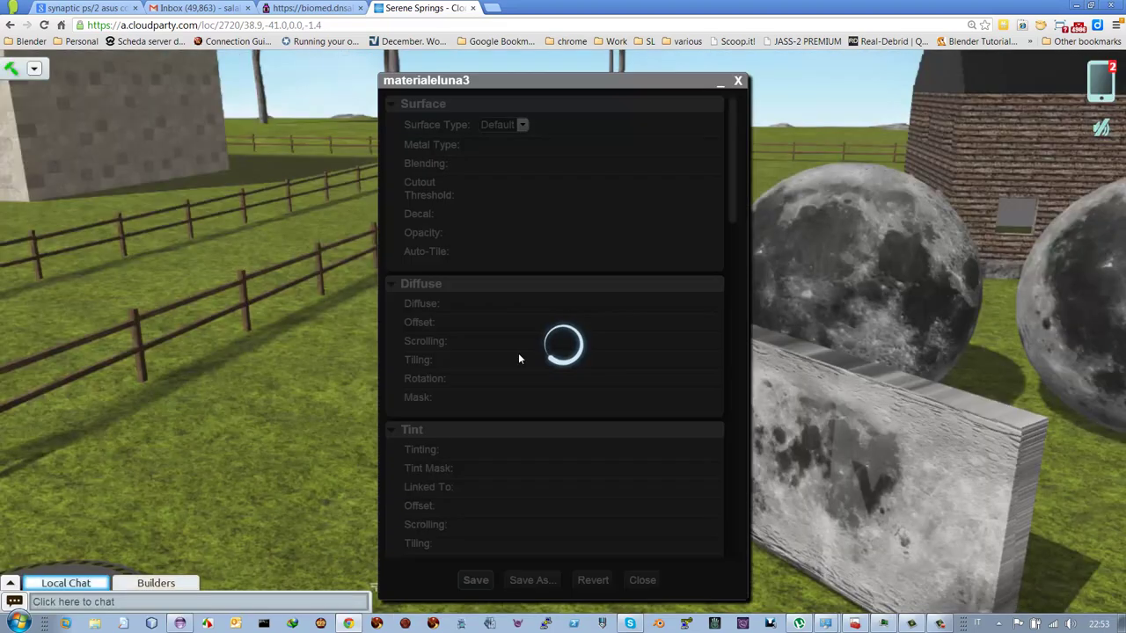
left_click(738, 81)
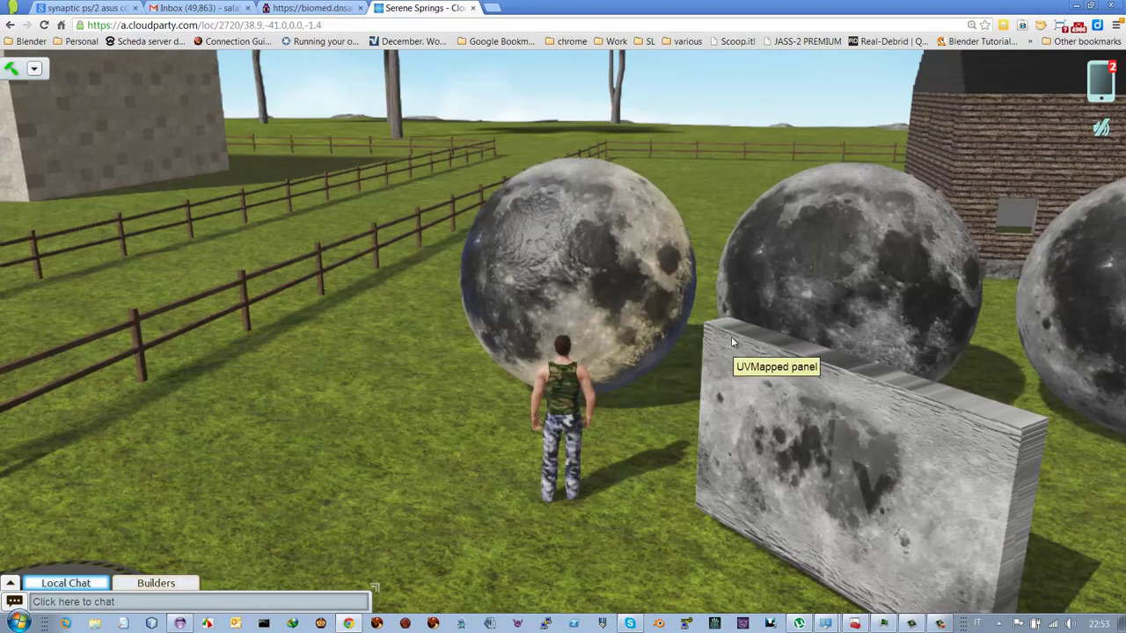
Step: Turn to the moon-textured UVMapped panel and open it for editing in build mode
key("Right")
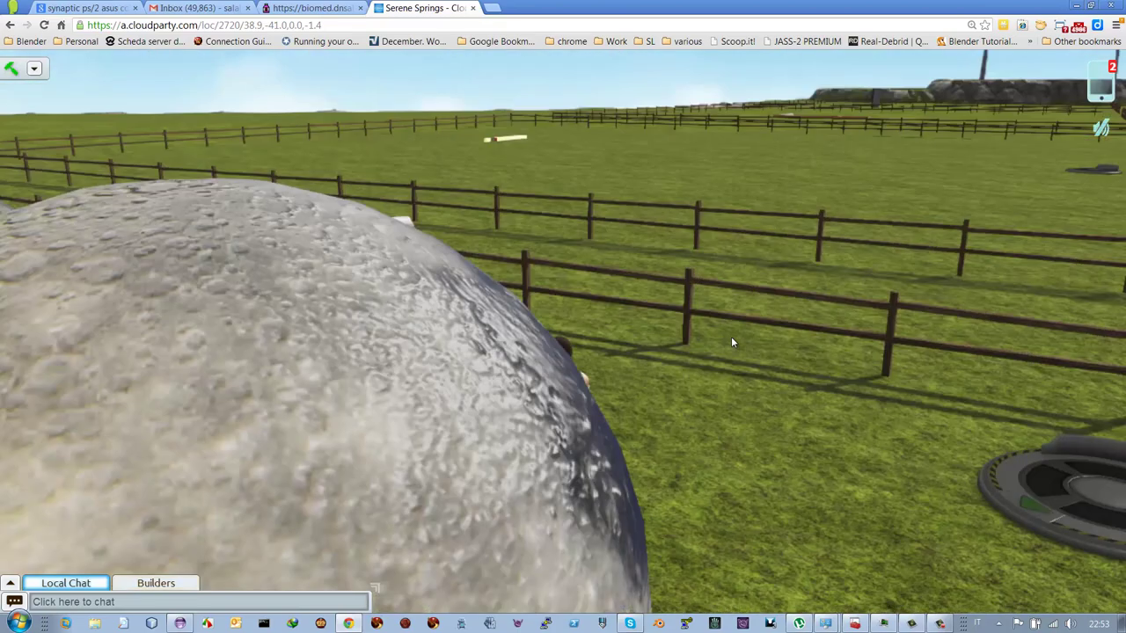
key("Right")
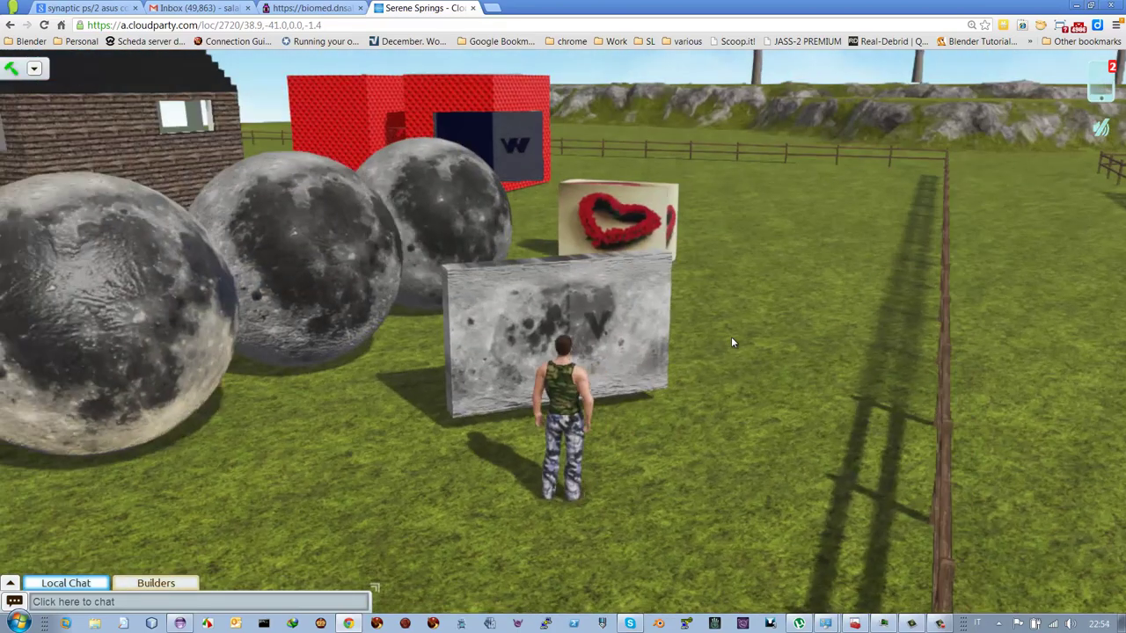
key("Right")
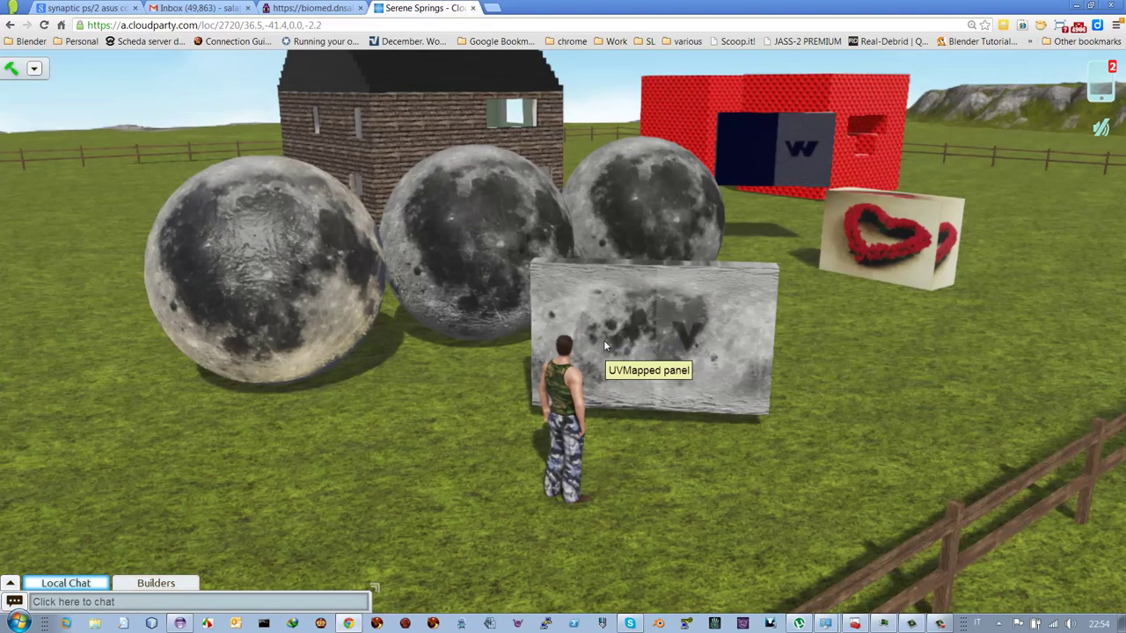
key("b")
right_click(760, 352)
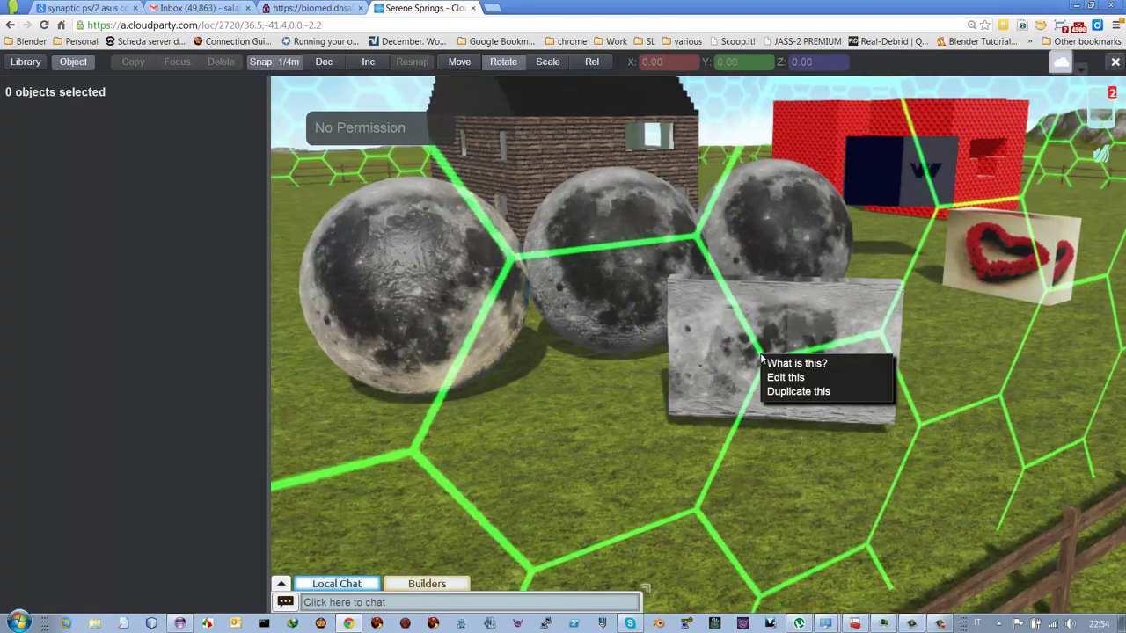
left_click(771, 375)
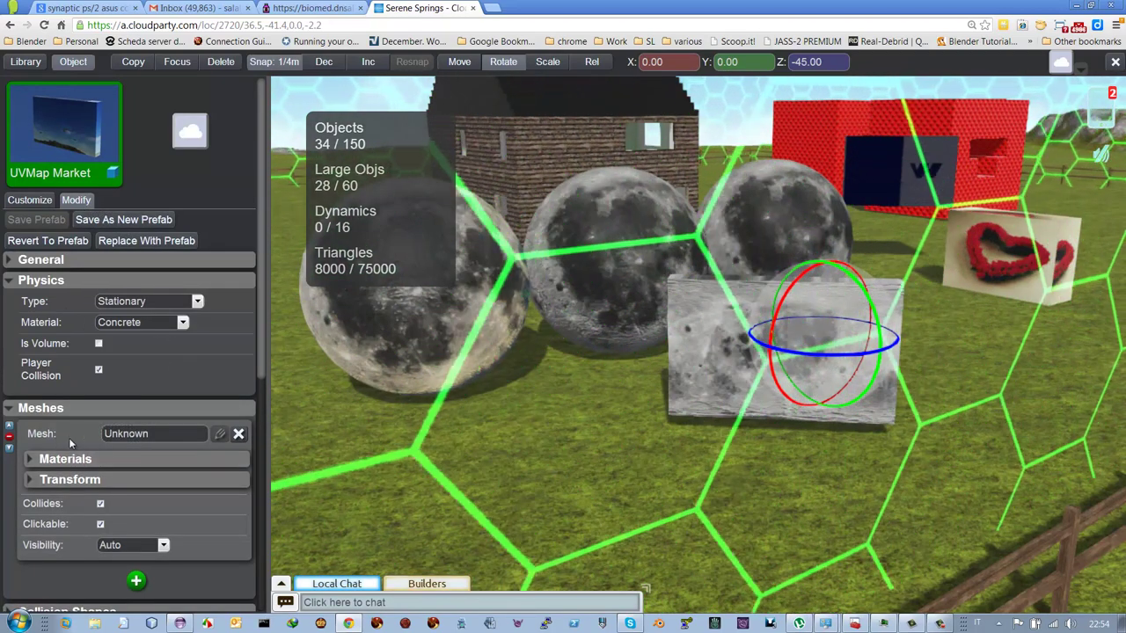
Step: Open the panel mesh's testmaterial for editing, leave build mode and move the editor clear of the panel
left_click(61, 460)
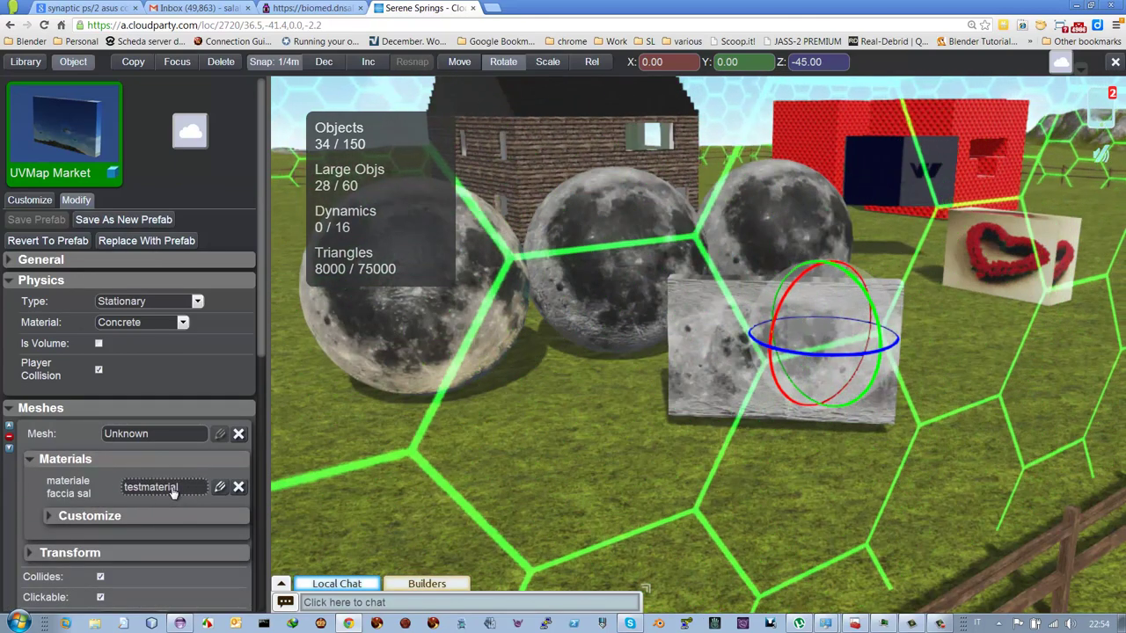
left_click(220, 488)
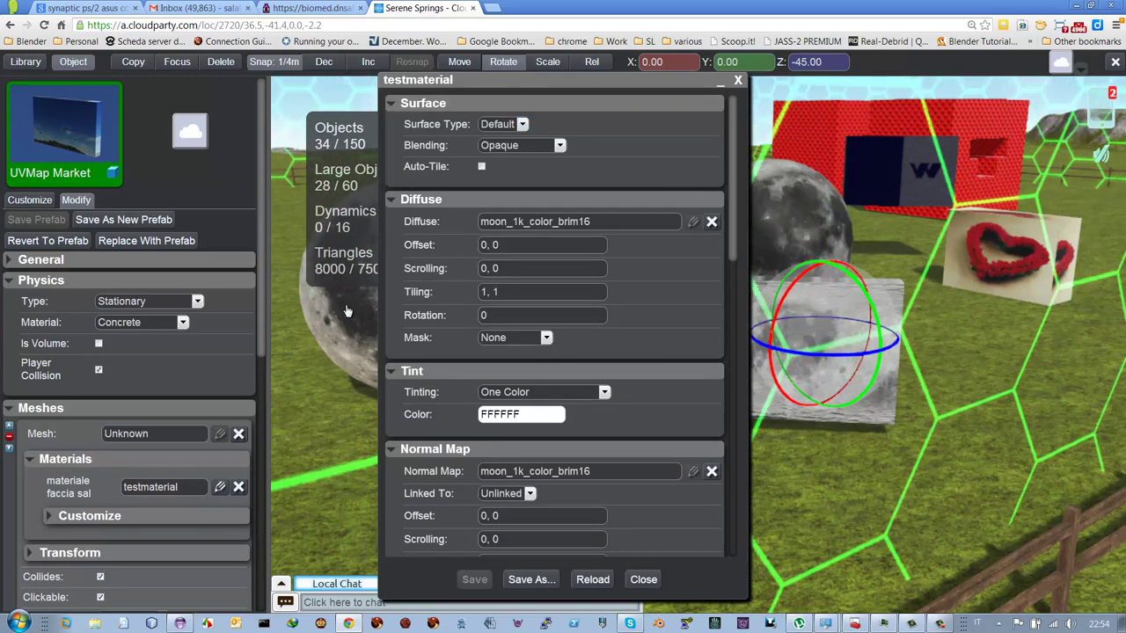
left_click(321, 432)
key("Escape")
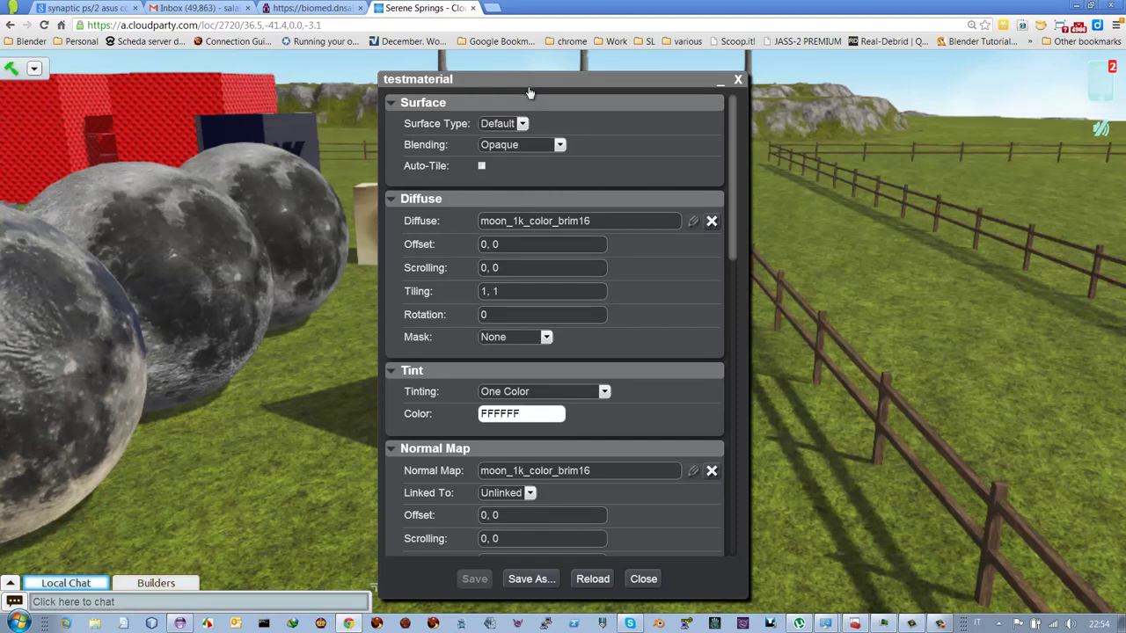
left_click_drag(758, 91, 856, 80)
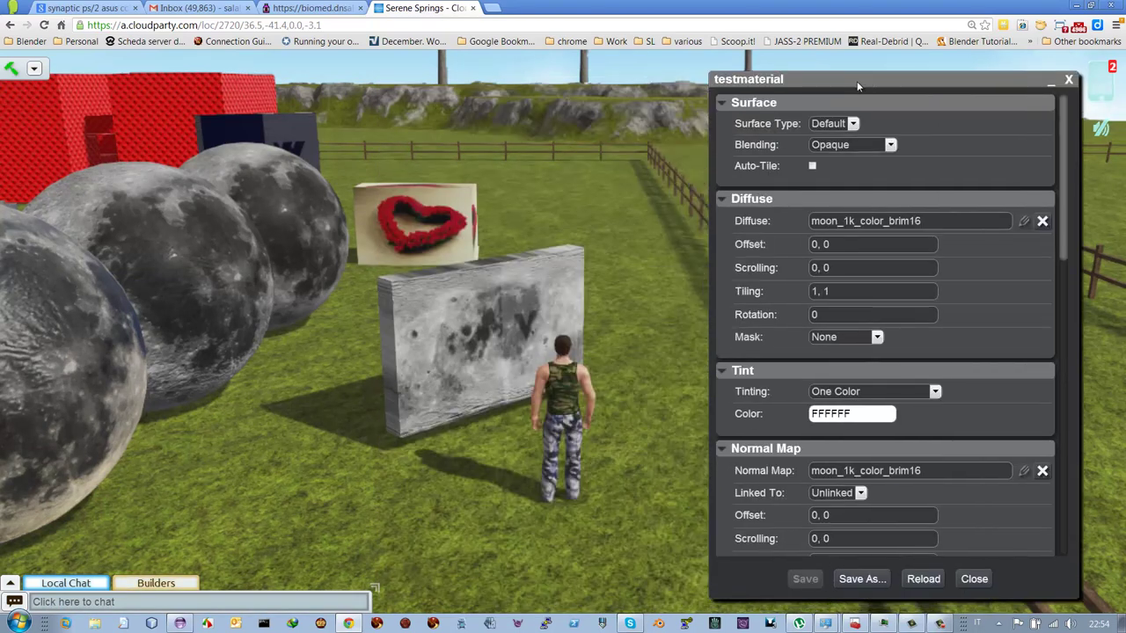
Step: Replace testmaterial's diffuse texture with the black texture
left_click(831, 223)
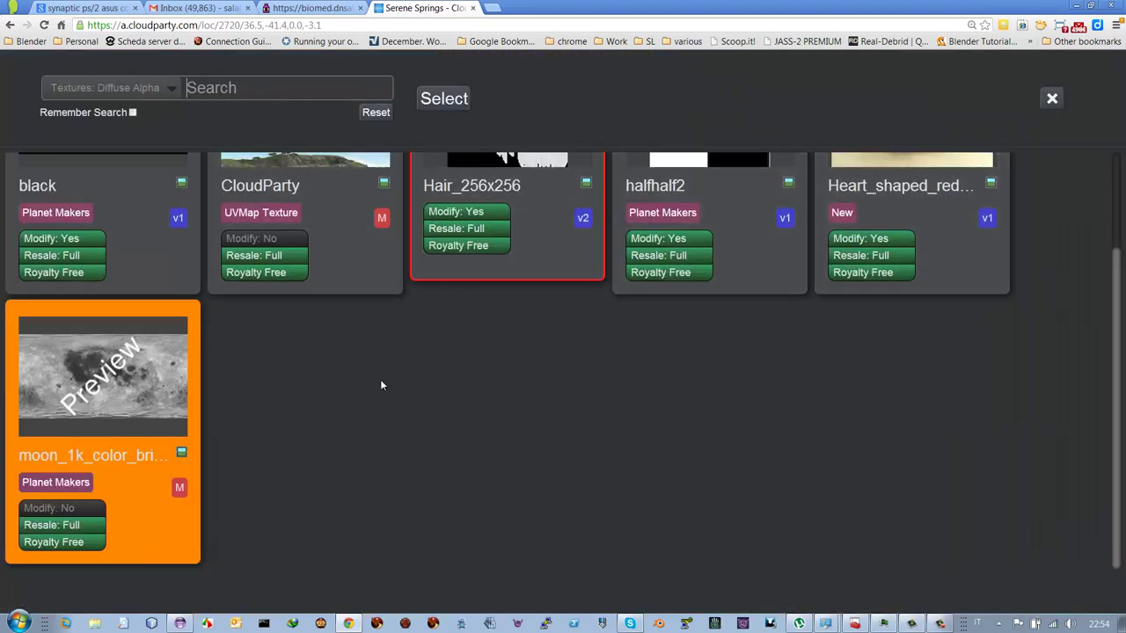
scroll(379, 380, "up", 2)
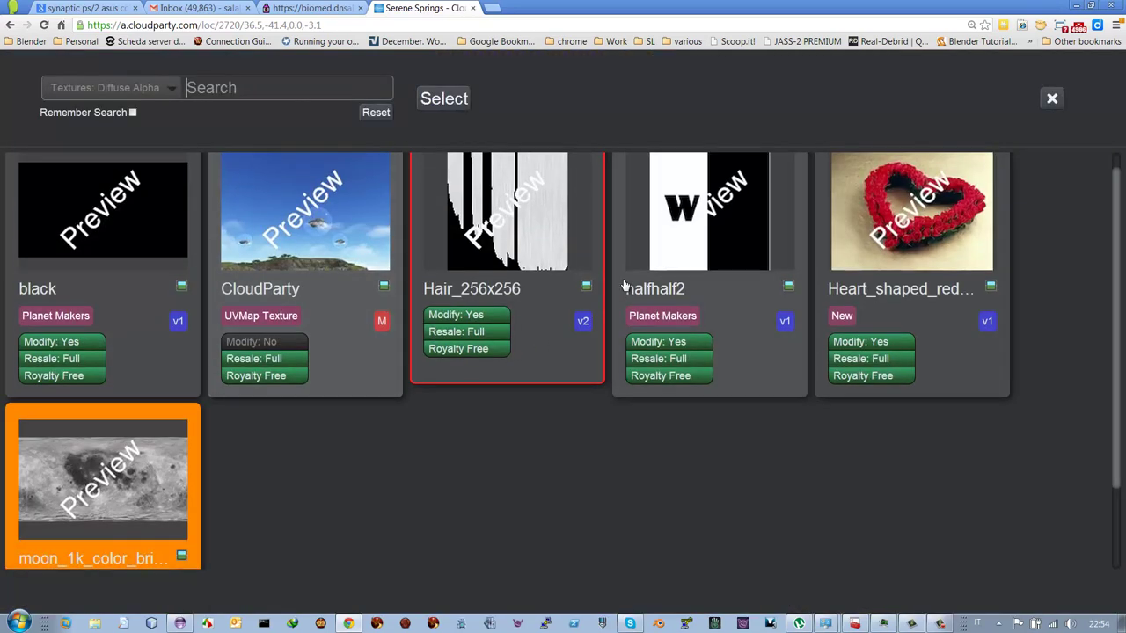
scroll(104, 235, "up", 1)
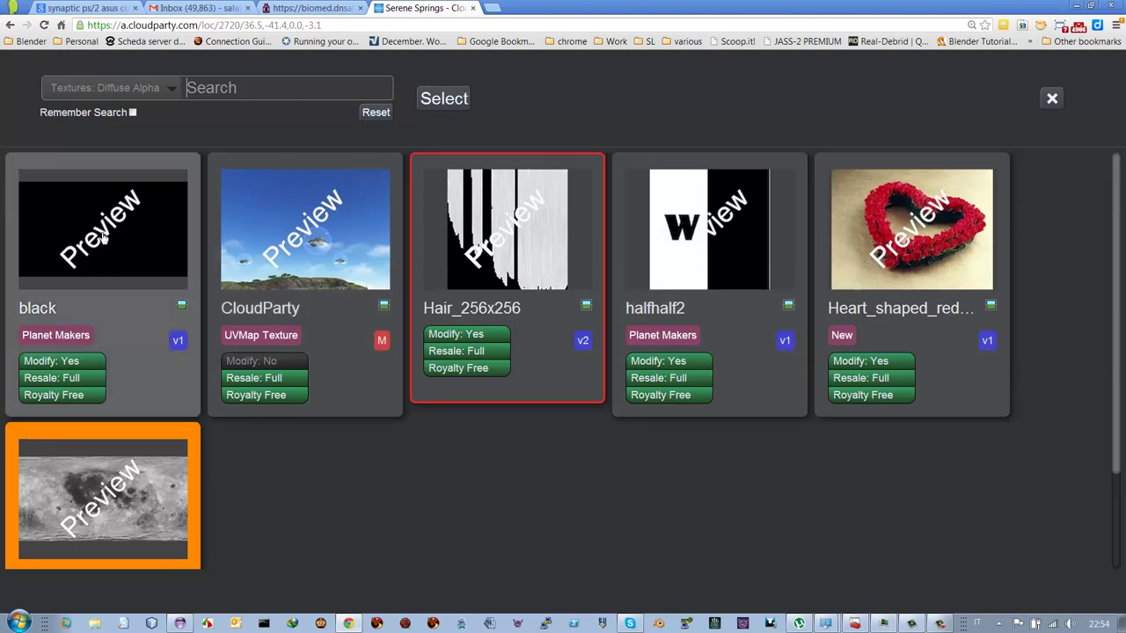
left_click(103, 237)
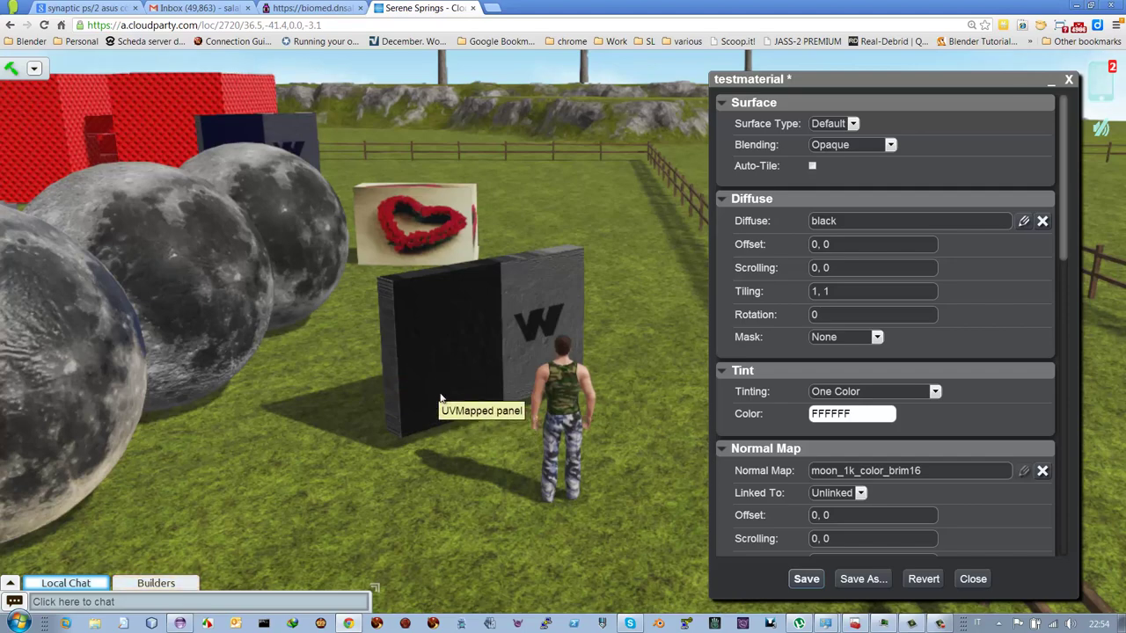
Step: Examine the black panel from several angles to see how the specular mask affects its surface
key("Left")
key("Right")
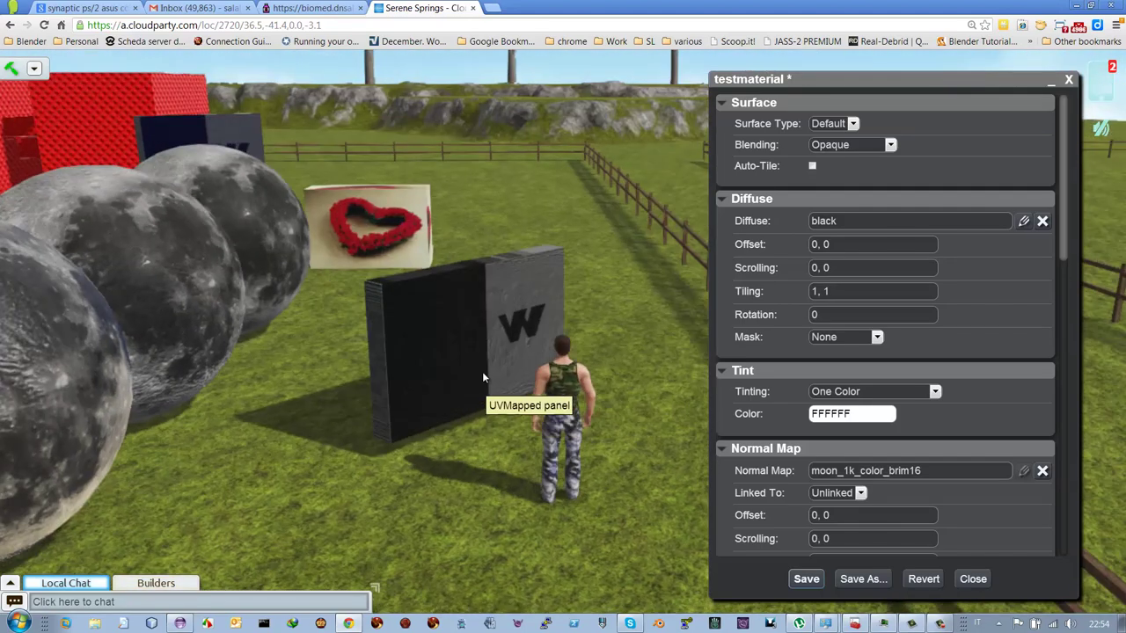
key("Up")
key("Left")
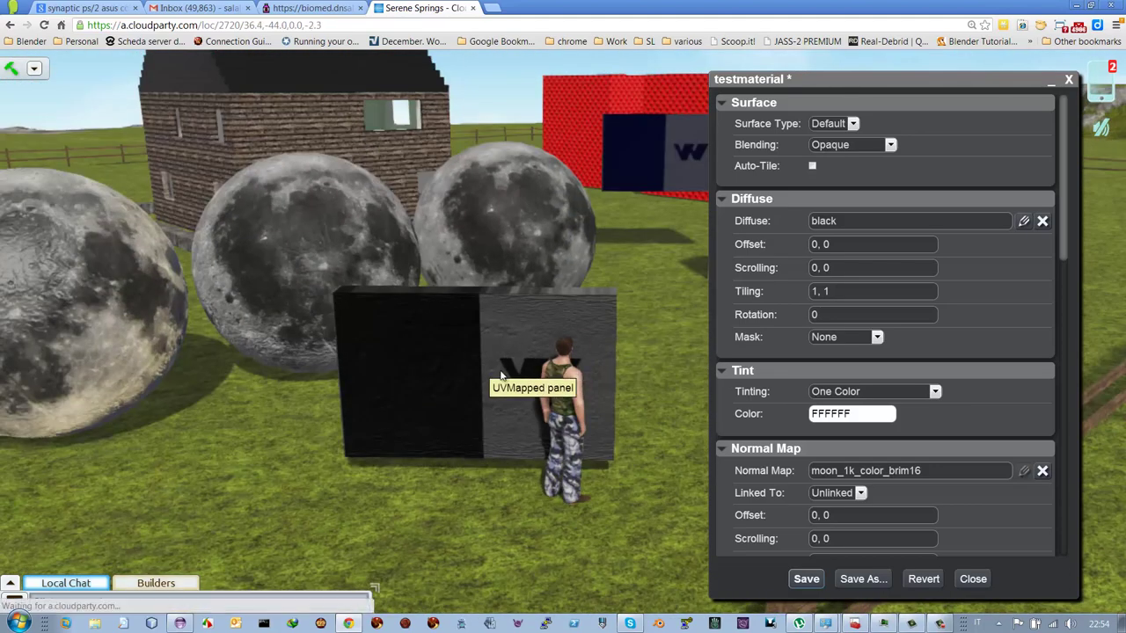
key("Right")
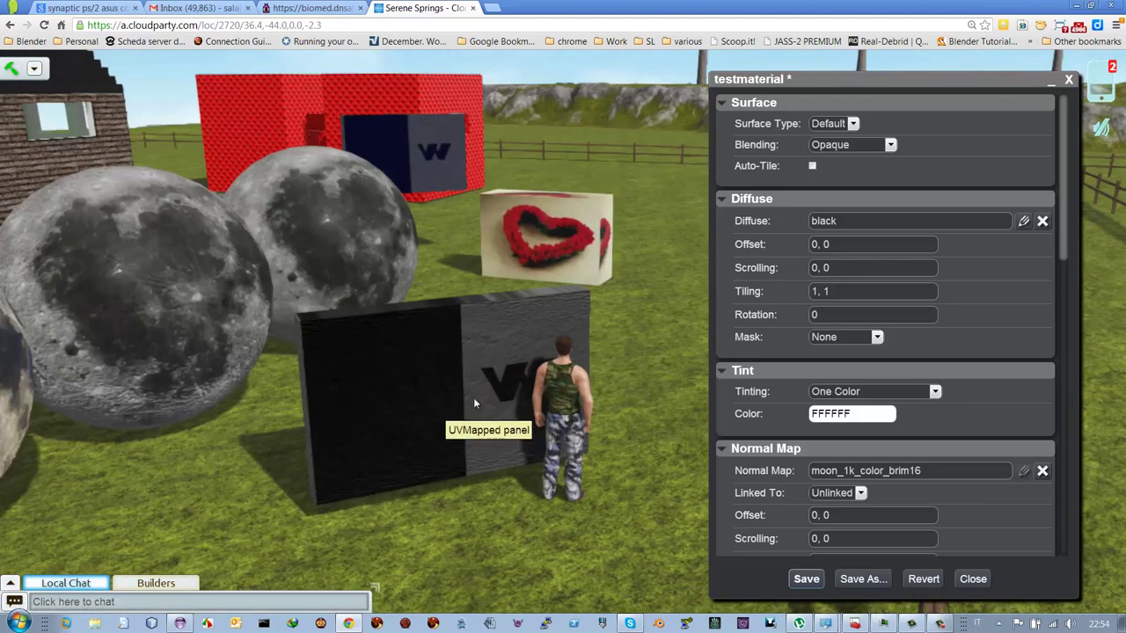
key("Right")
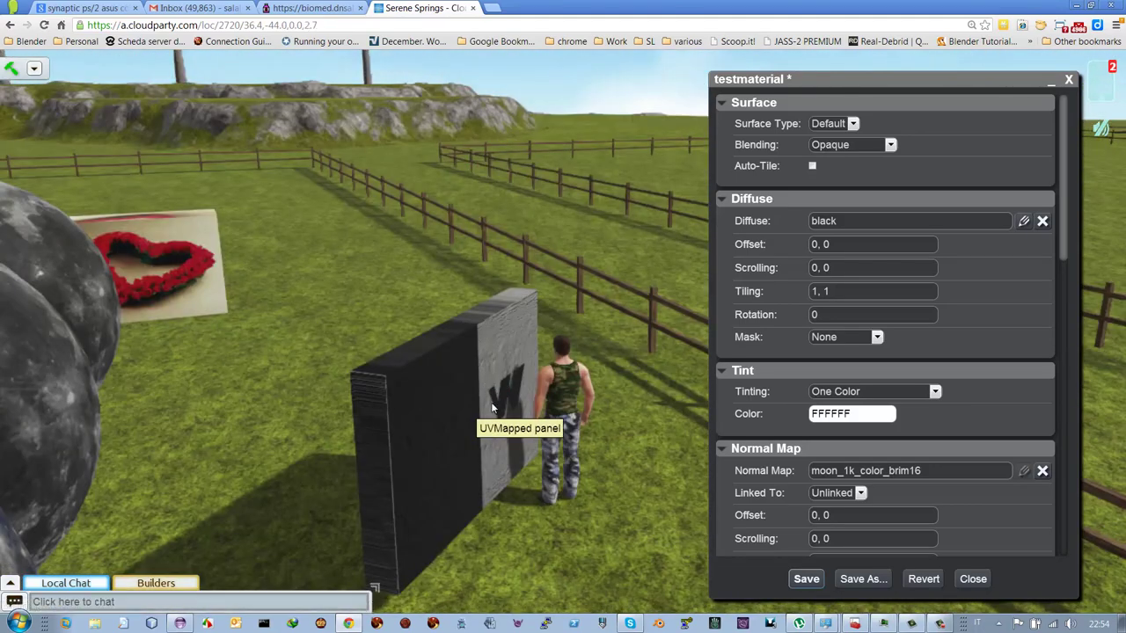
key("Right")
key("Left")
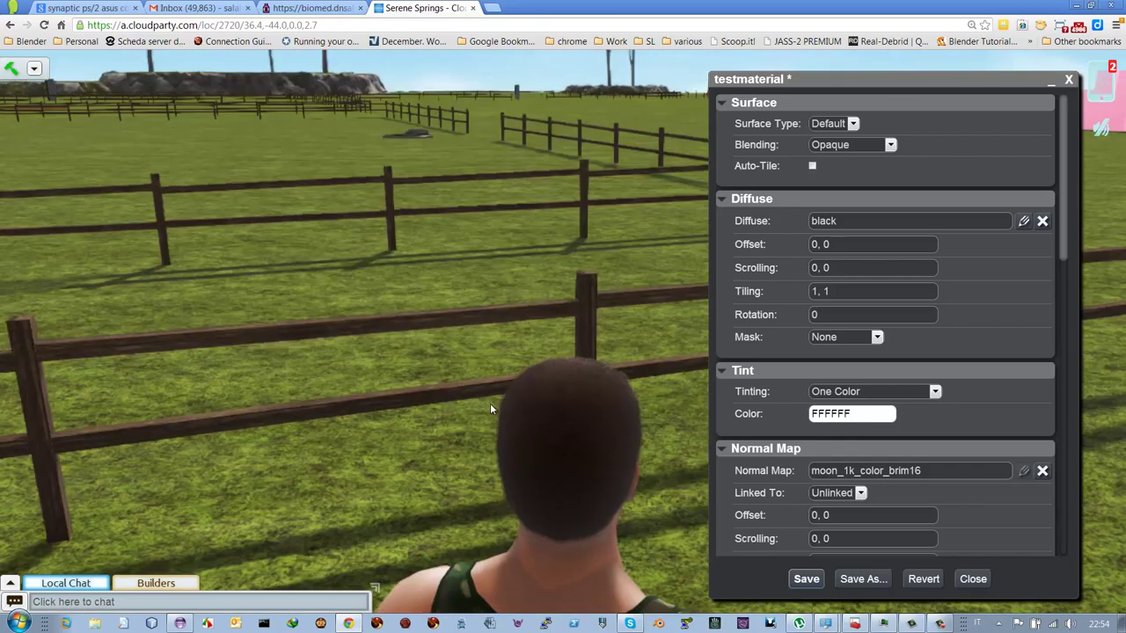
key("Left")
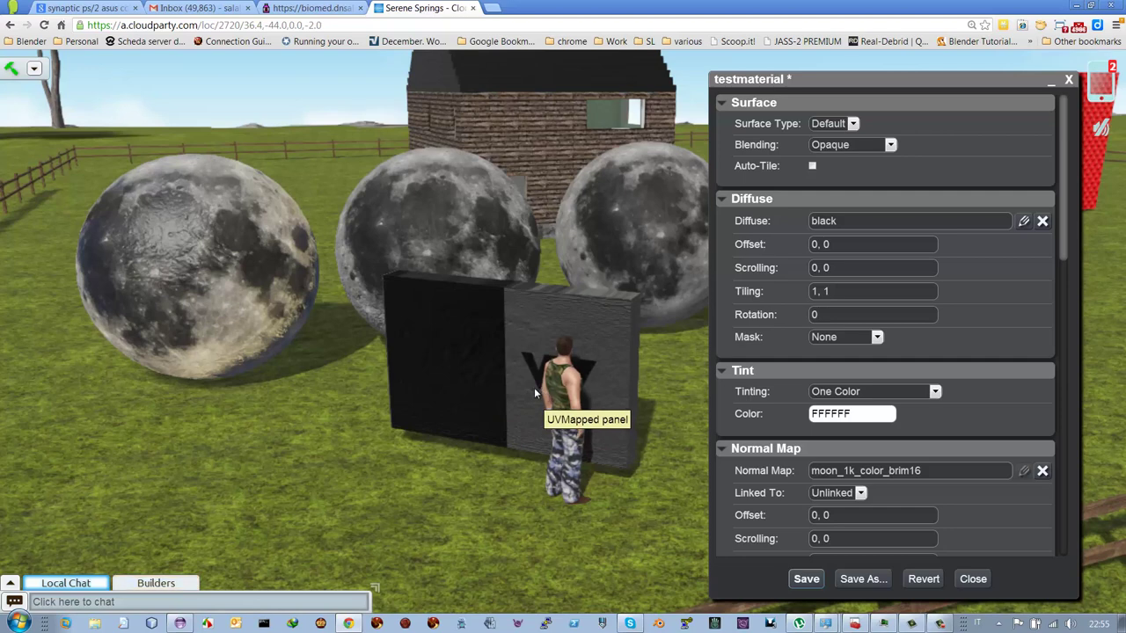
key("Right")
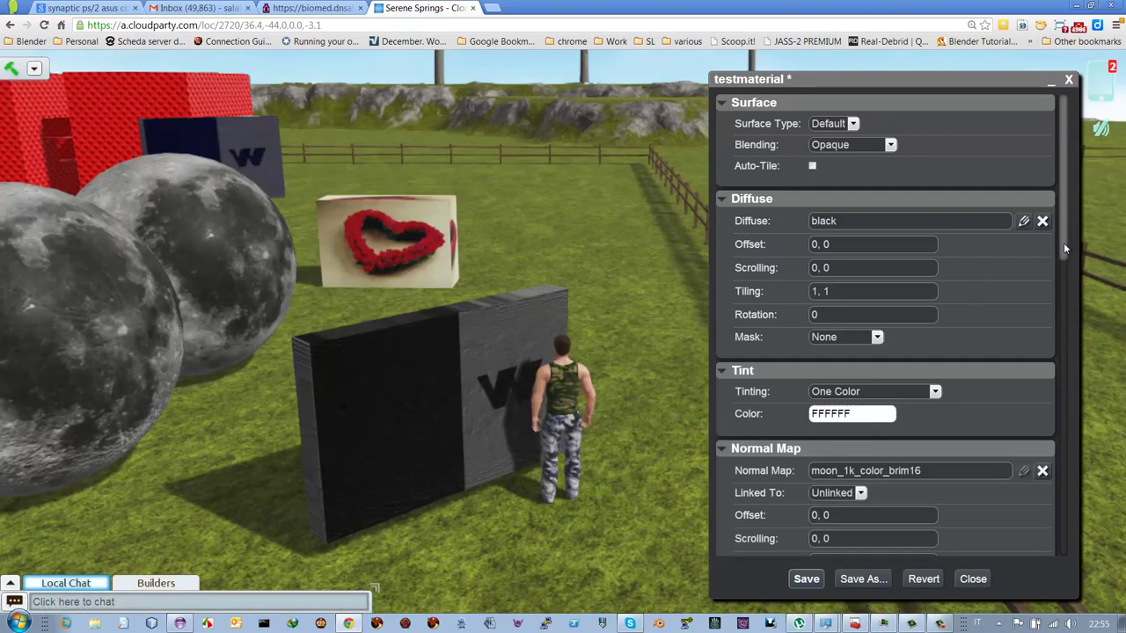
Step: Set testmaterial's specular mask to None
left_click_drag(1064, 259, 1056, 335)
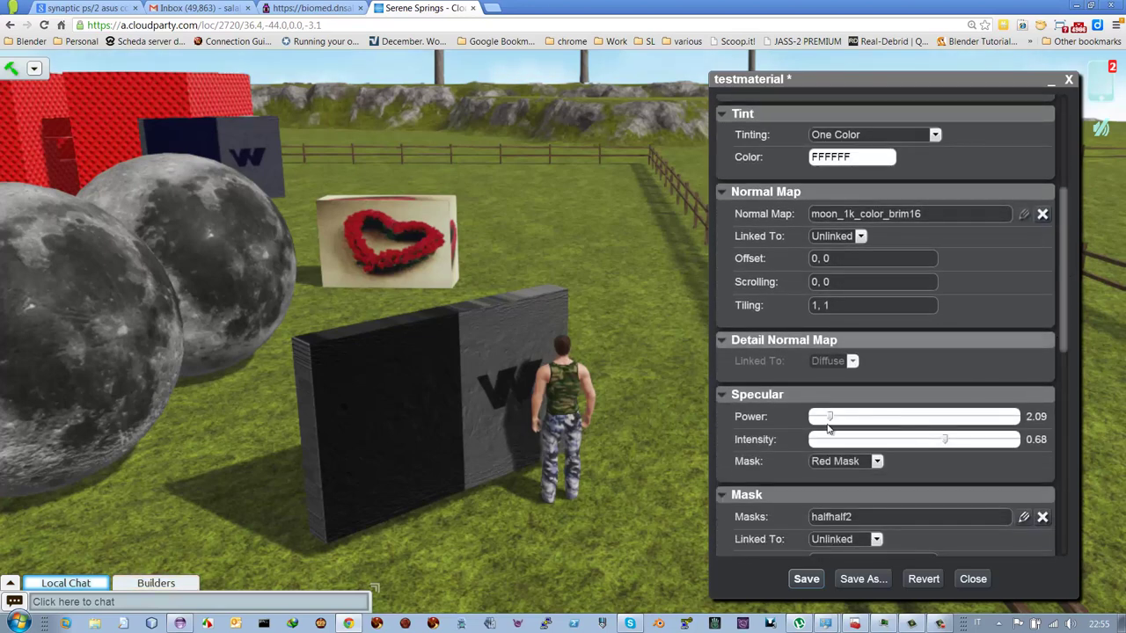
left_click(873, 463)
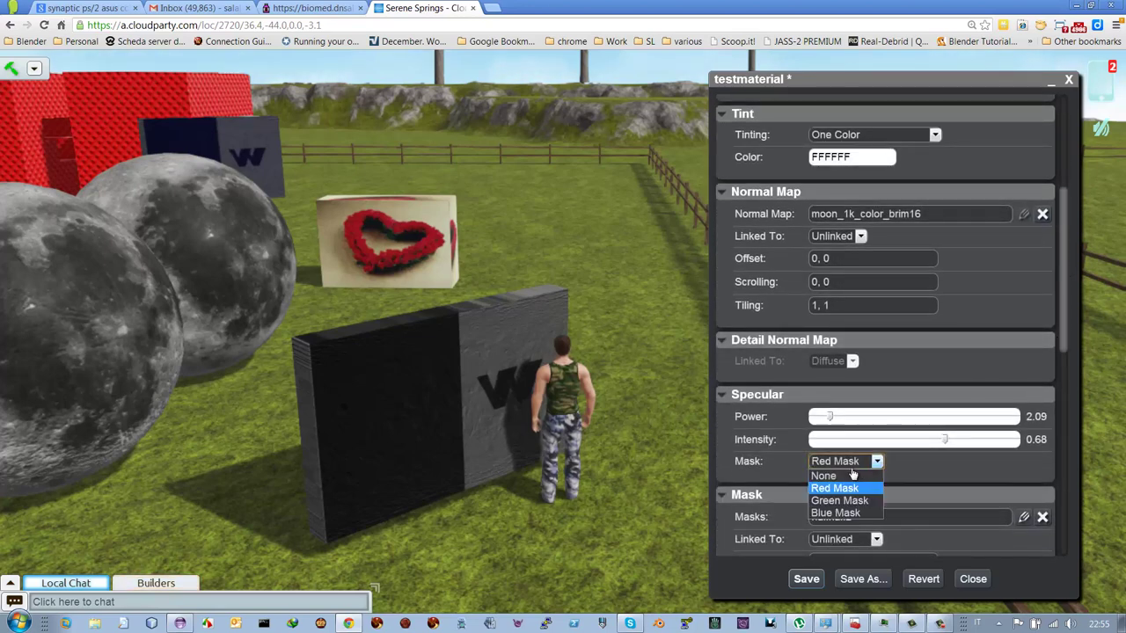
left_click(848, 476)
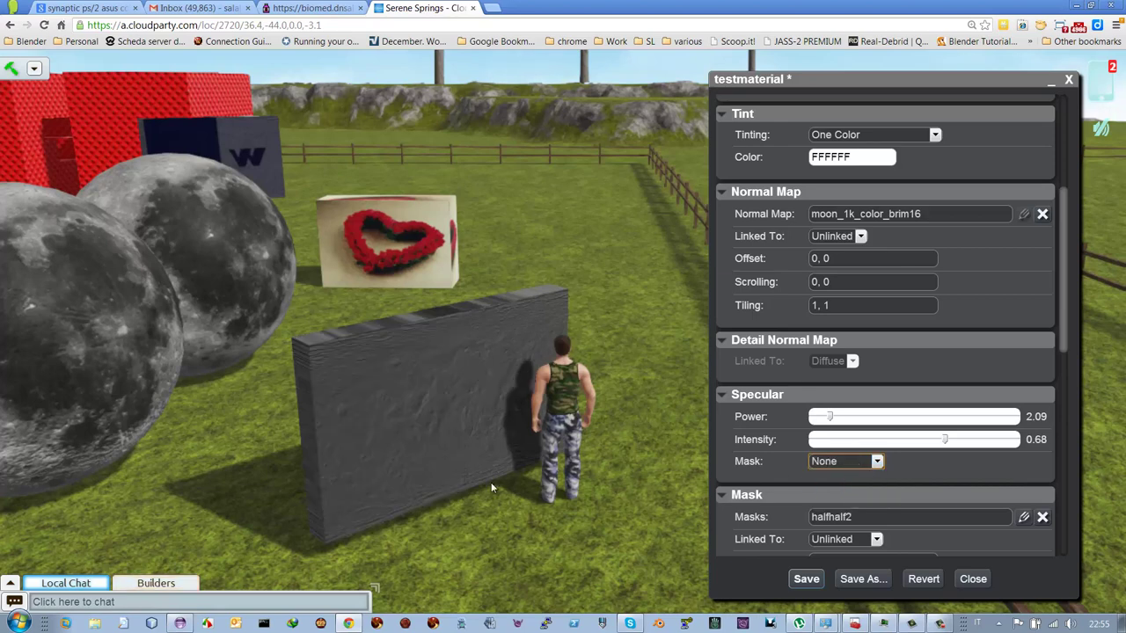
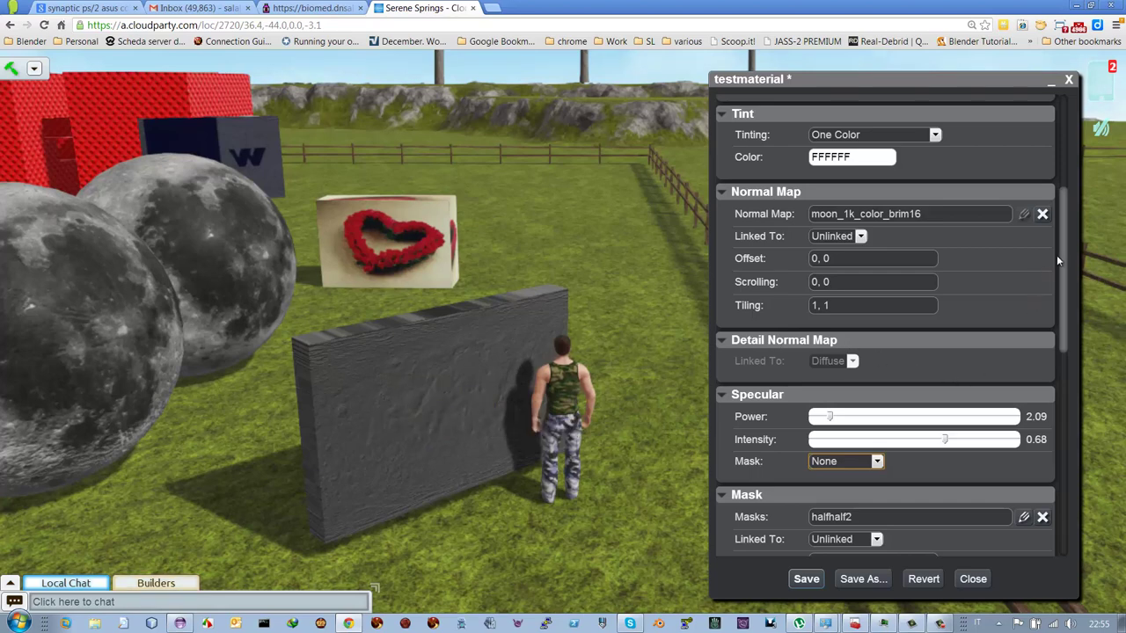
Step: Enable Reflection on testmaterial with strength 1 and Dynamic (Planar), and view the panel from several angles
left_click_drag(1062, 253, 1065, 436)
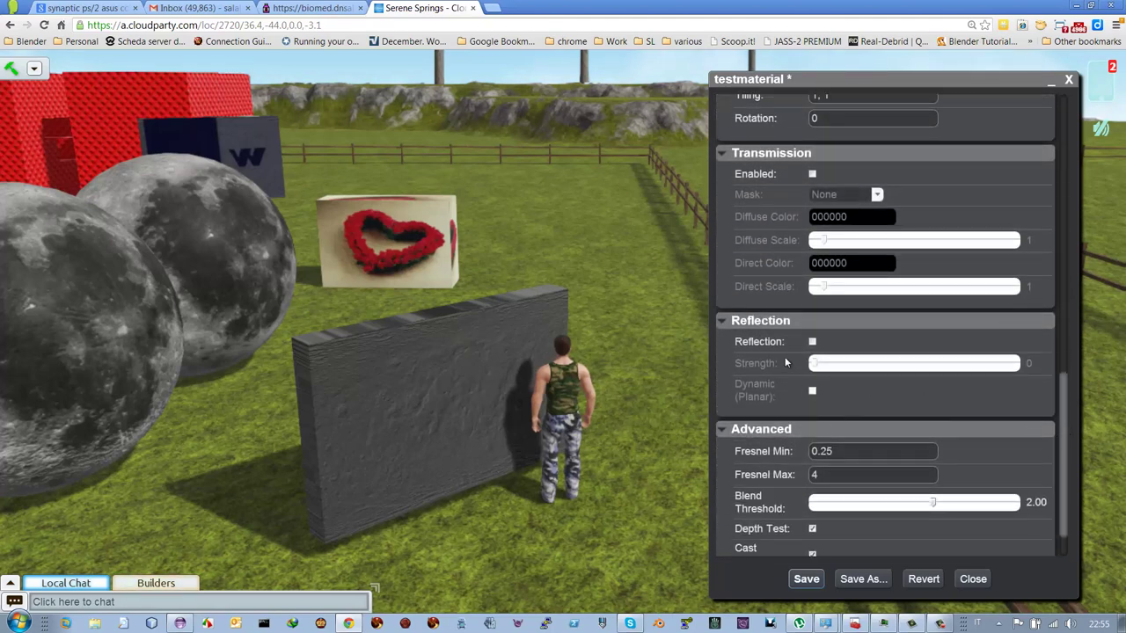
left_click(812, 343)
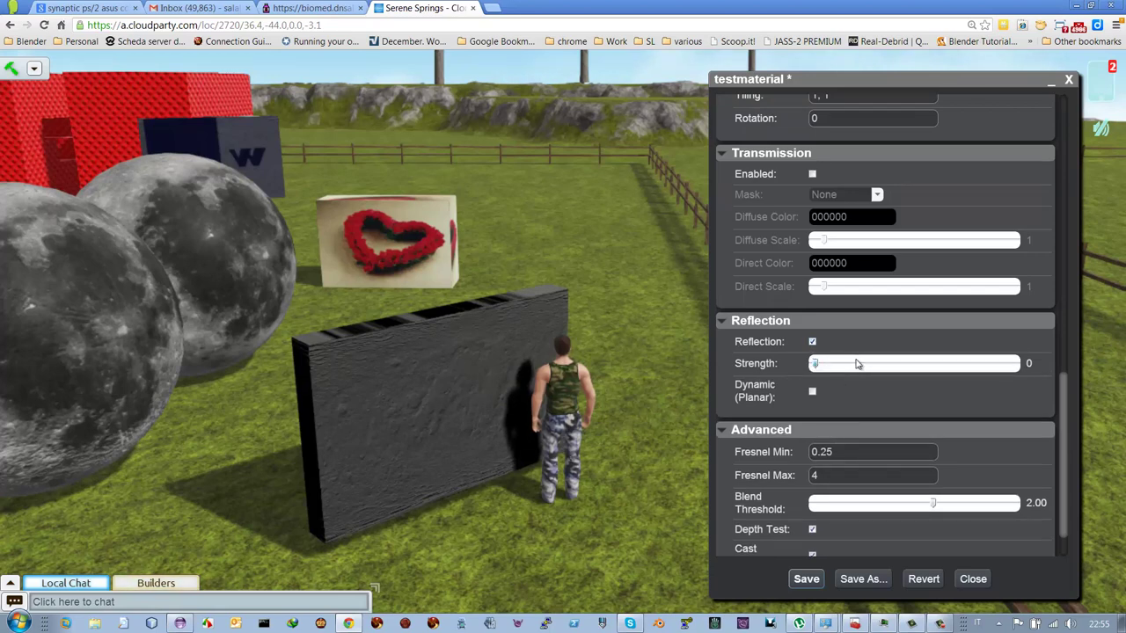
left_click_drag(857, 364, 1035, 358)
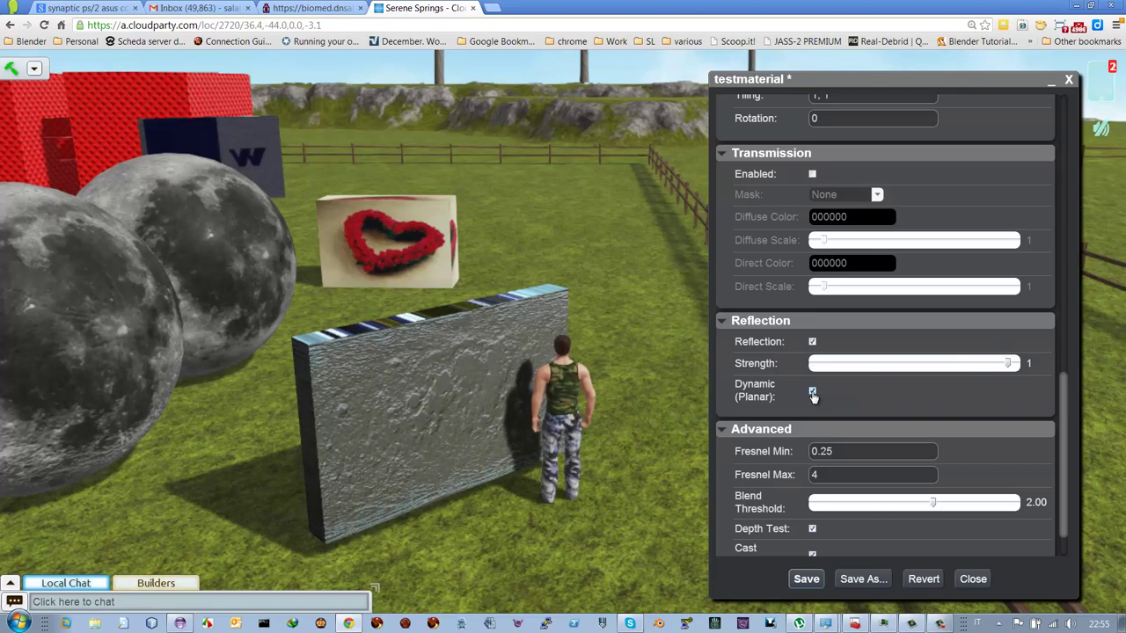
key("Left")
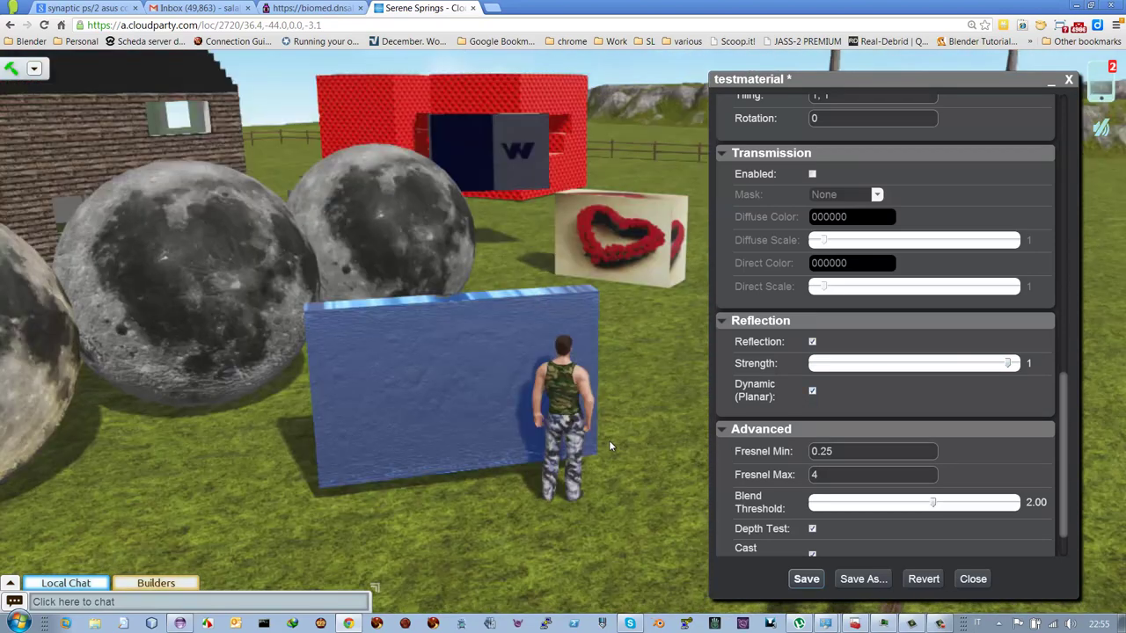
key("Right")
key("Right")
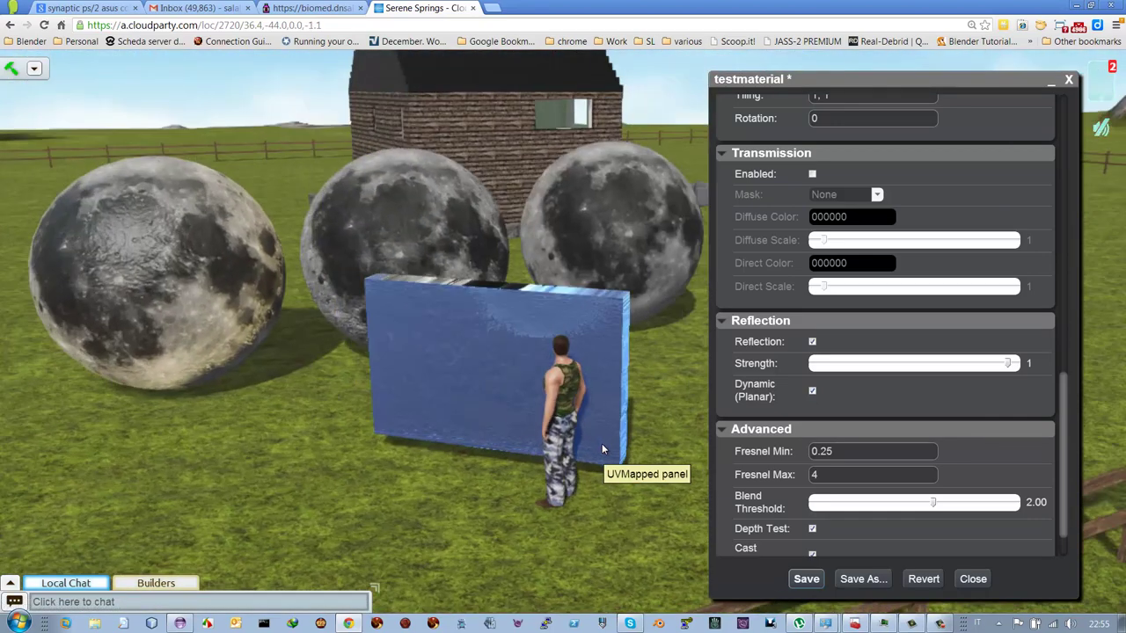
Step: Remove the moon_1k_color_brim16 normal map from testmaterial
key("Right")
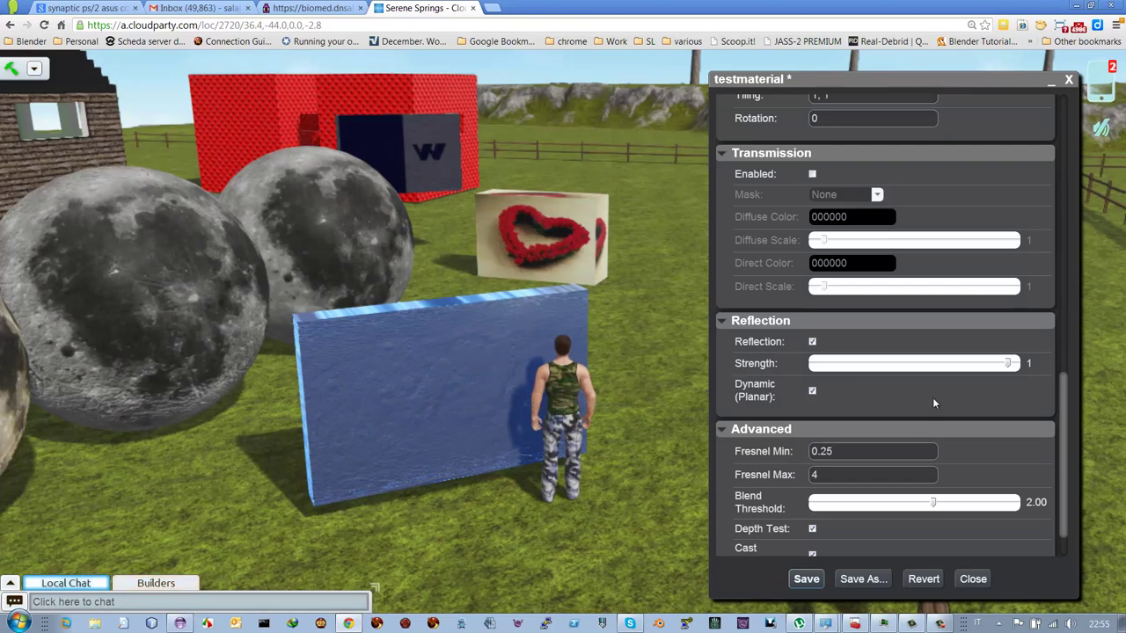
scroll(1059, 387, "up", 3)
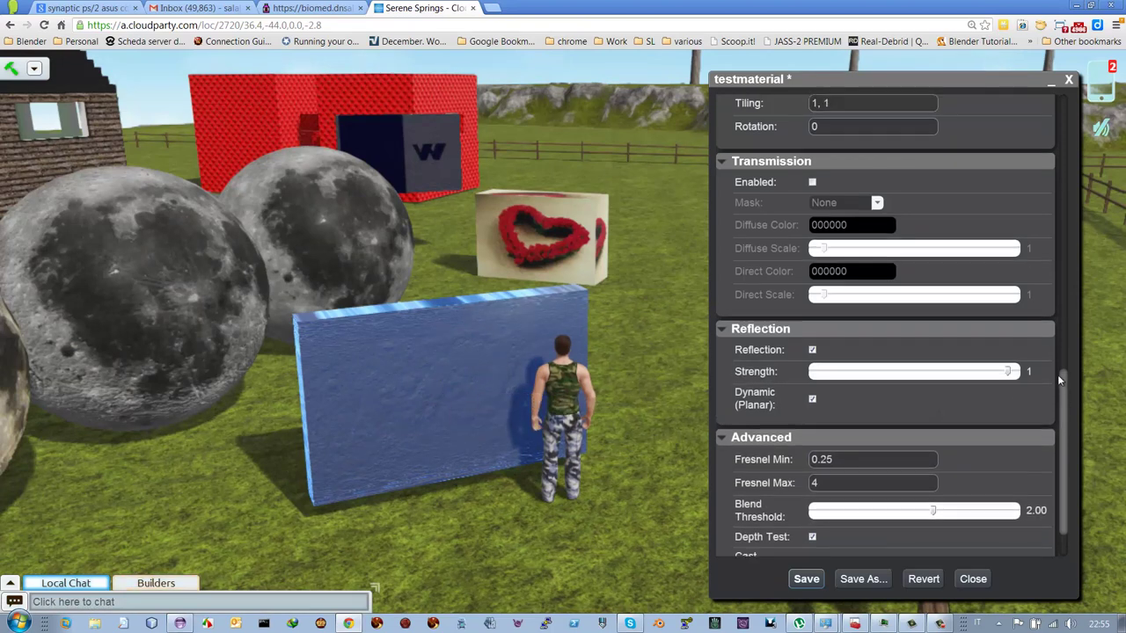
scroll(1058, 366, "up", 2)
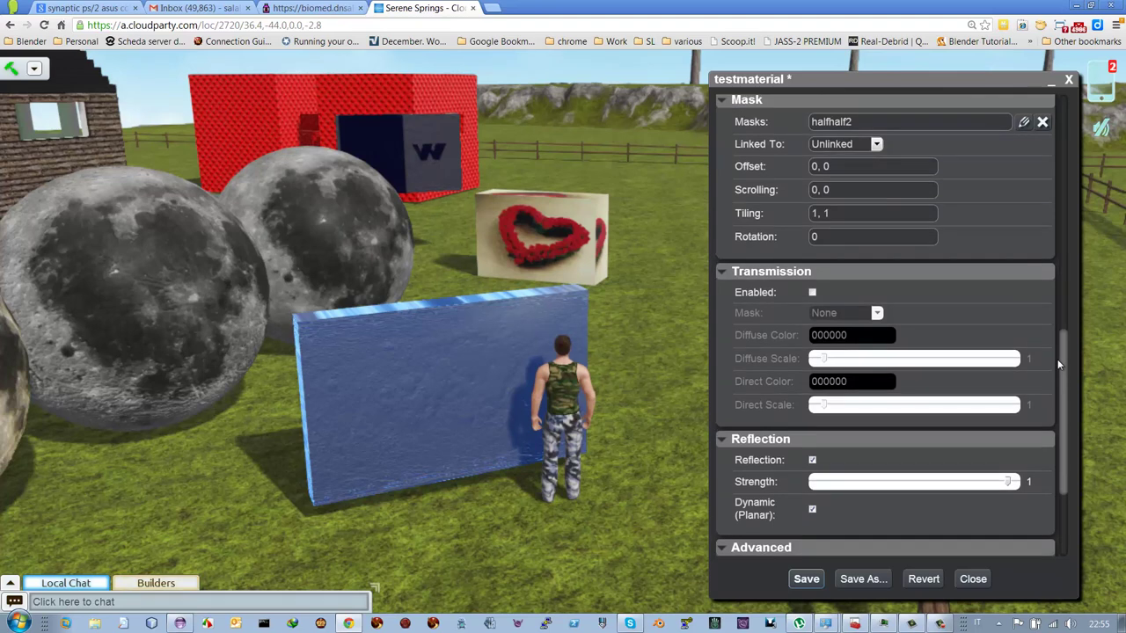
scroll(1052, 343, "up", 1)
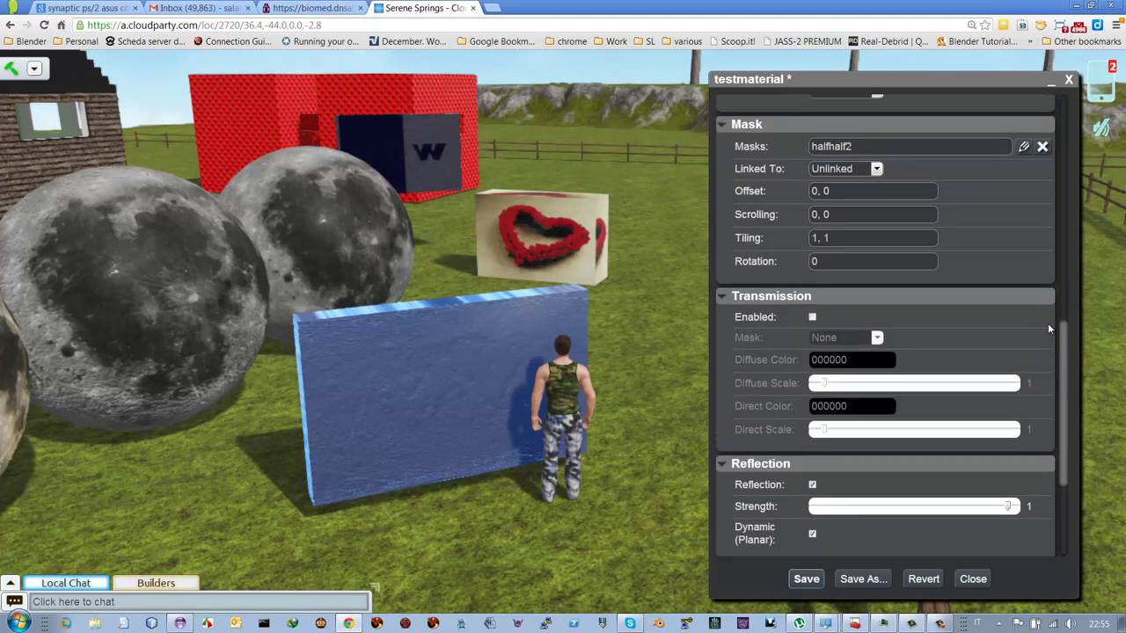
scroll(1038, 293, "up", 5)
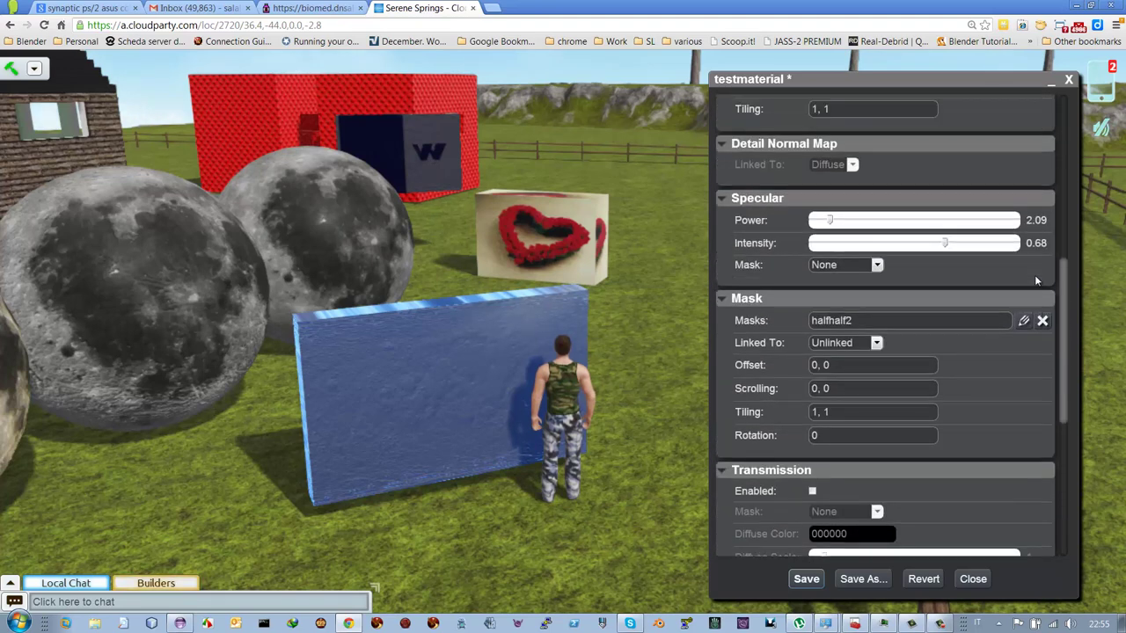
scroll(1026, 246, "up", 3)
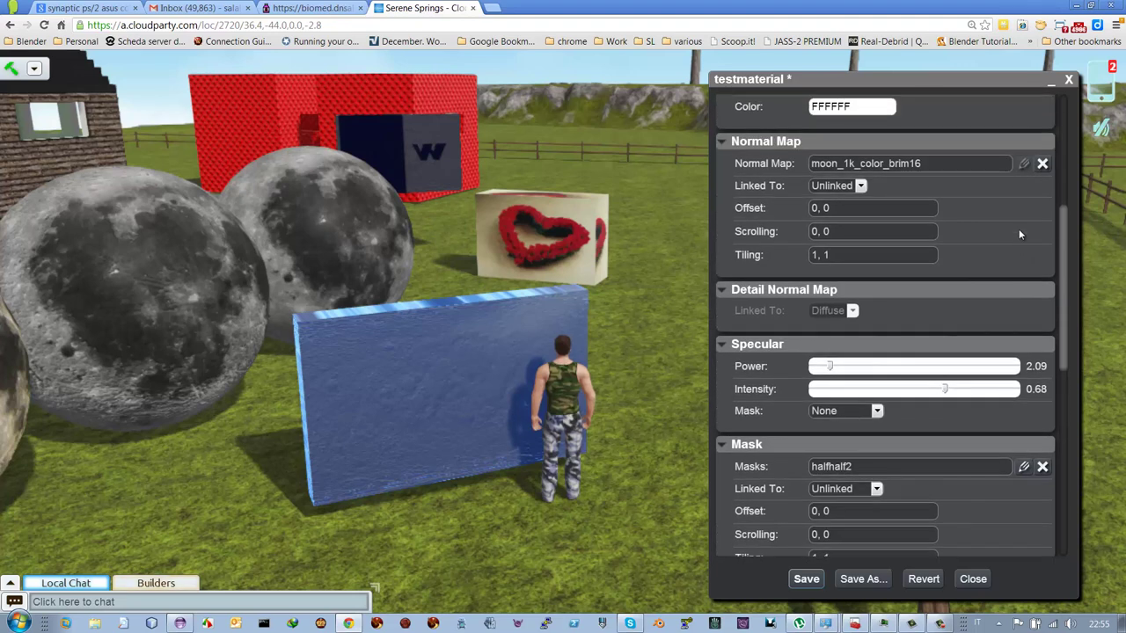
left_click(1042, 165)
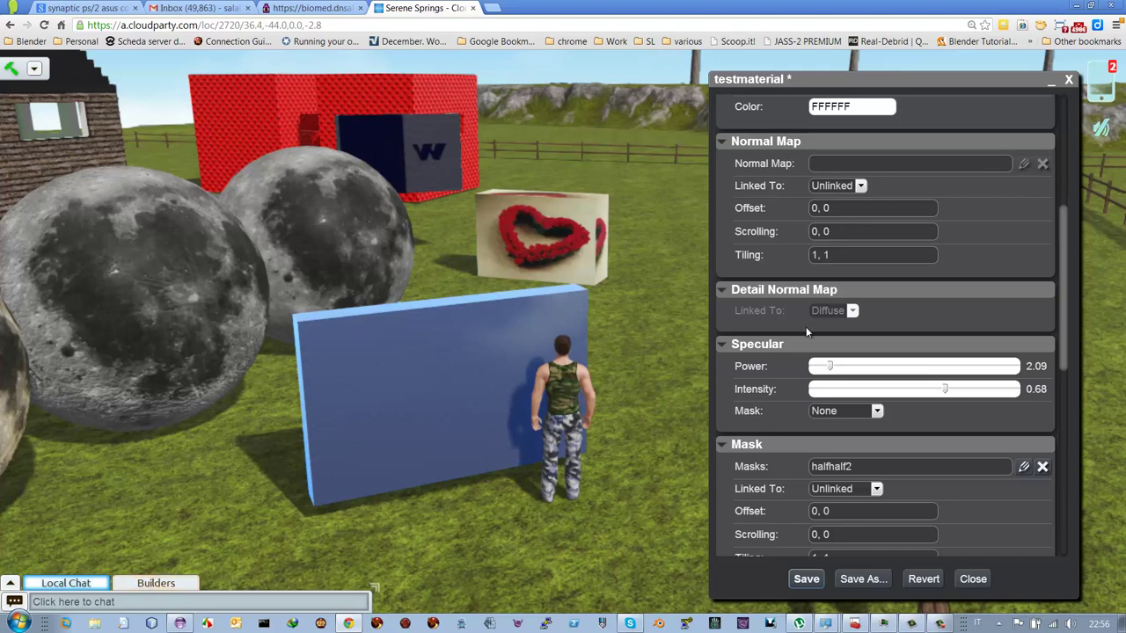
Step: View the smooth panel from several angles and set testmaterial's specular intensity to 0
key("Left")
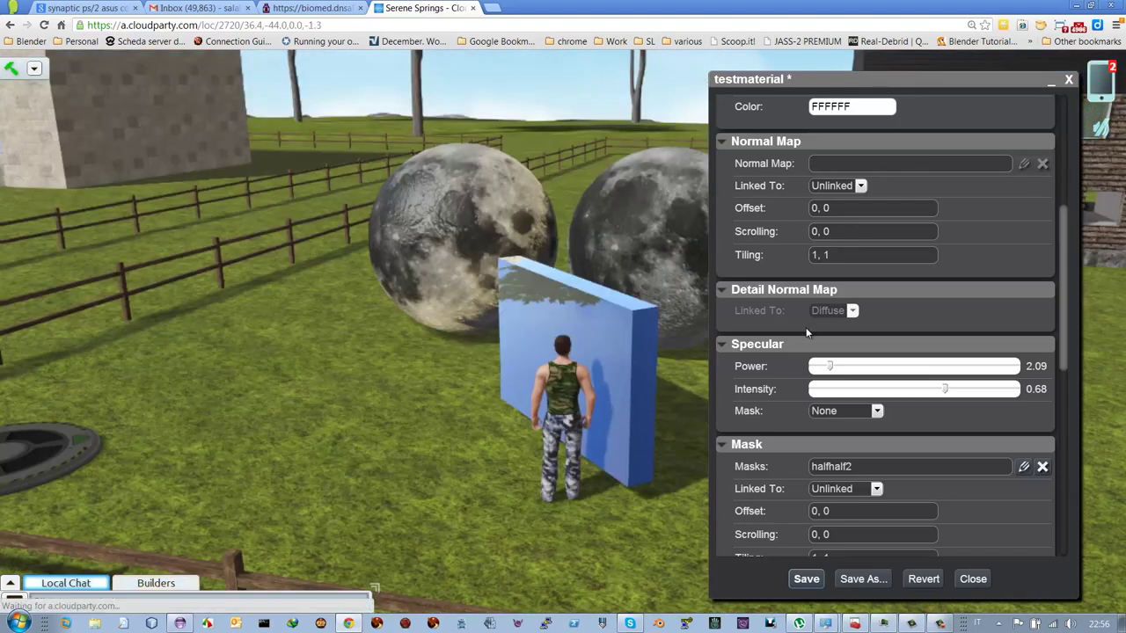
key("Left")
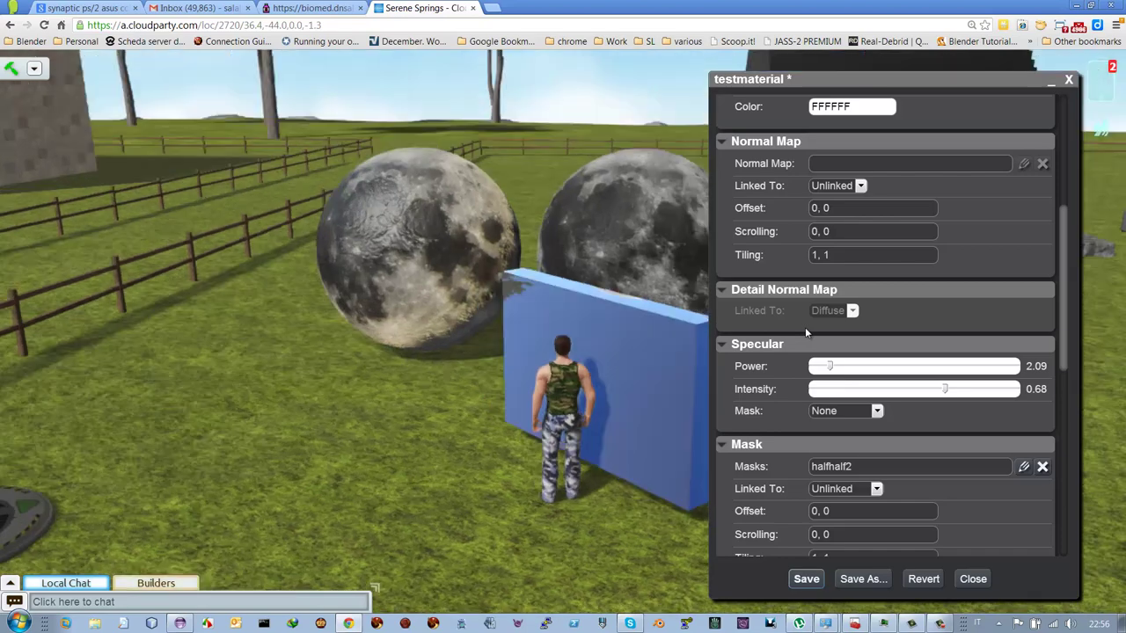
key("Right")
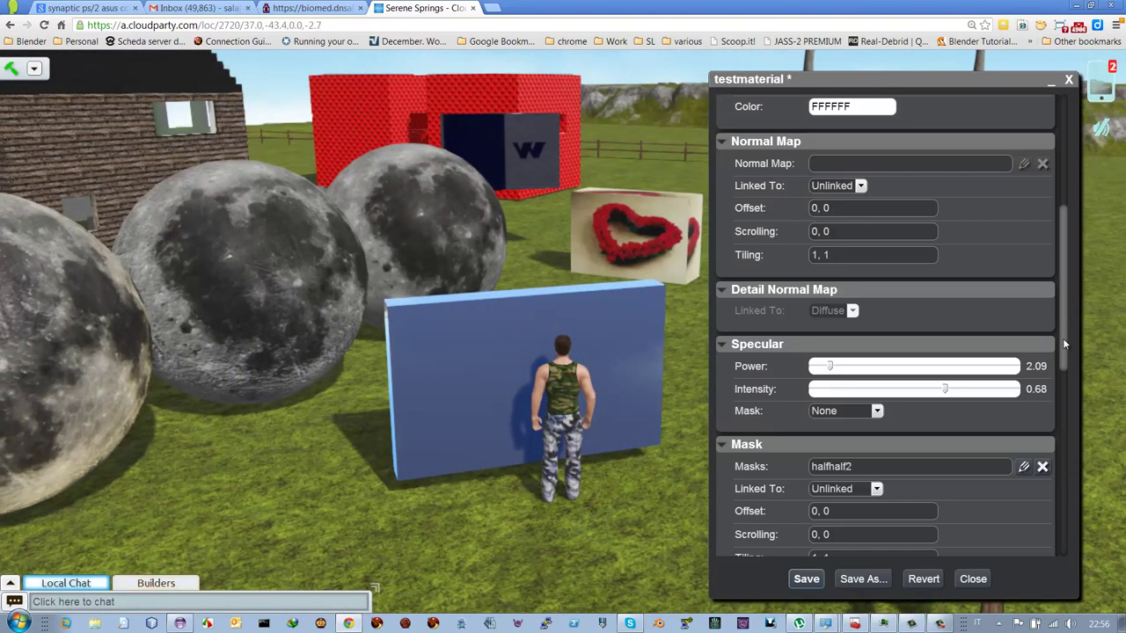
scroll(1063, 345, "down", 1)
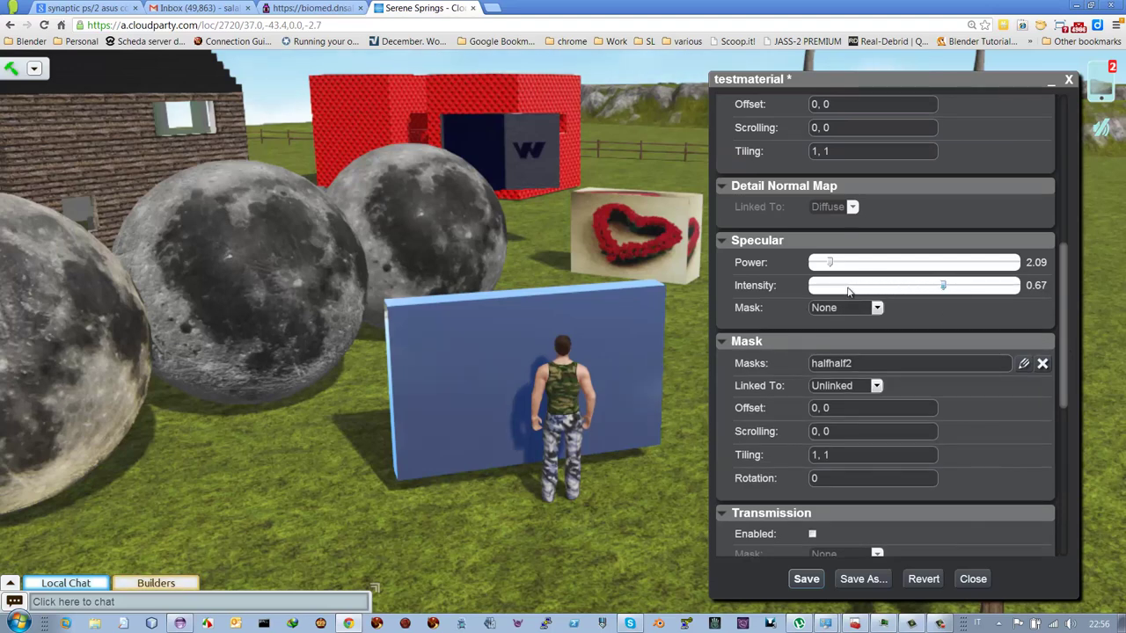
left_click_drag(848, 291, 798, 290)
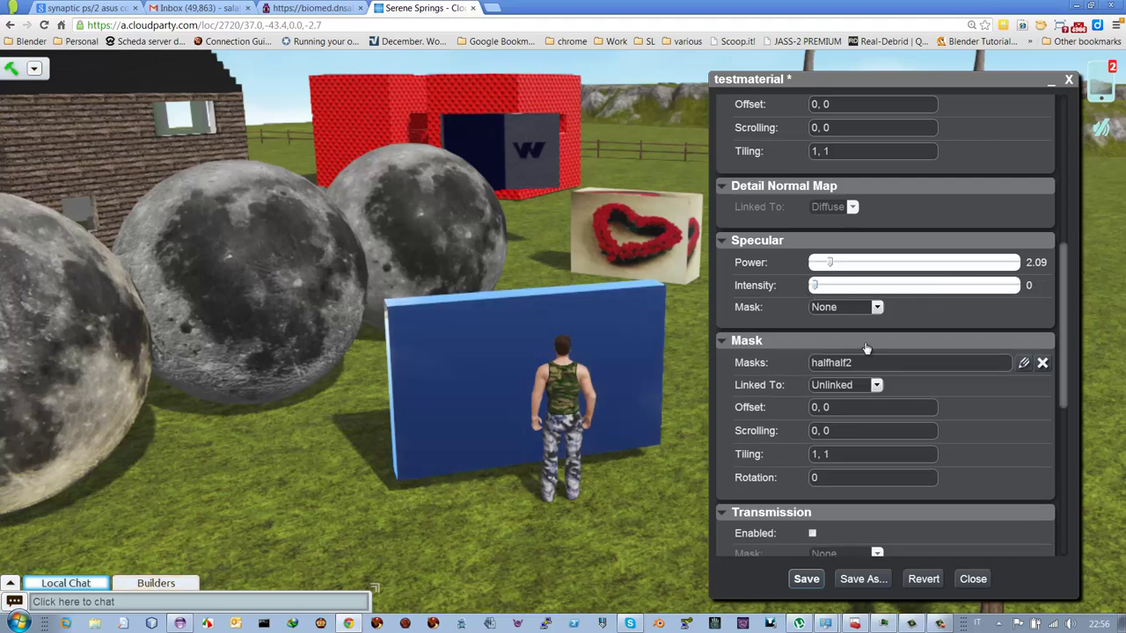
Step: Review testmaterial's surface, diffuse, tint, normal map, specular, mask and transmission settings
scroll(866, 352, "down", 2)
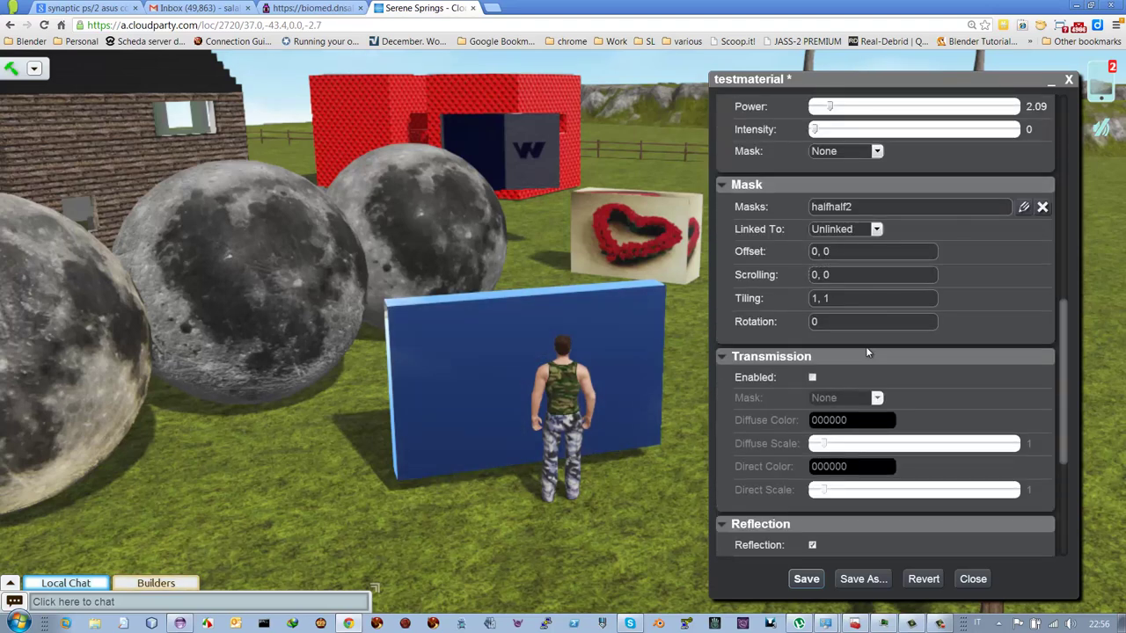
scroll(866, 351, "up", 5)
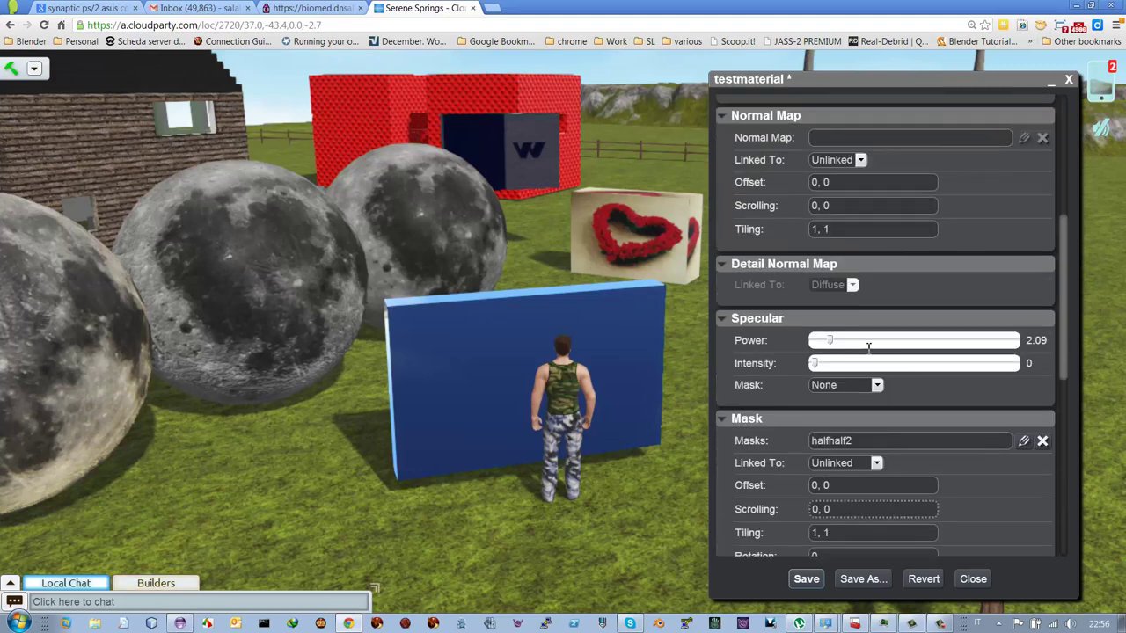
left_click(867, 352)
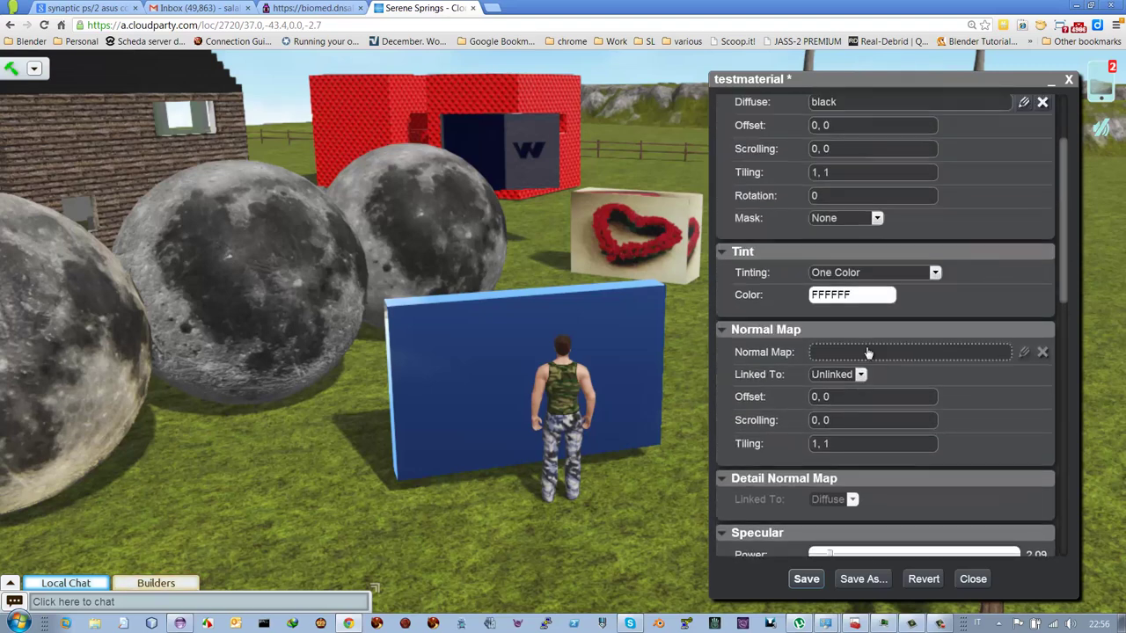
scroll(866, 352, "up", 2)
left_click(879, 315)
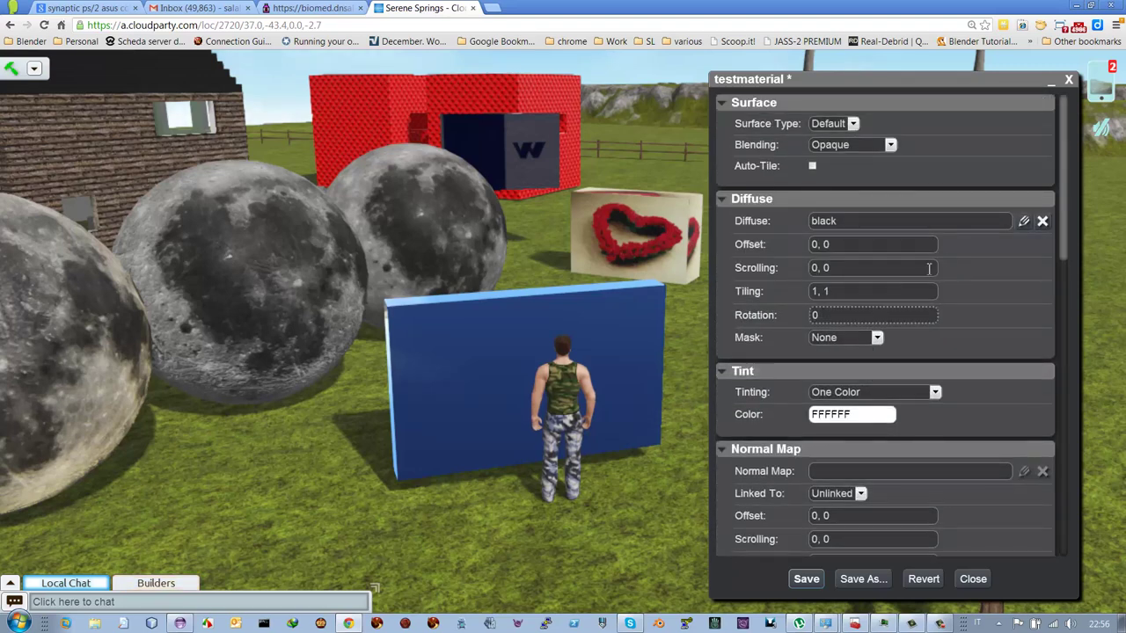
left_click(963, 266)
left_click(879, 291)
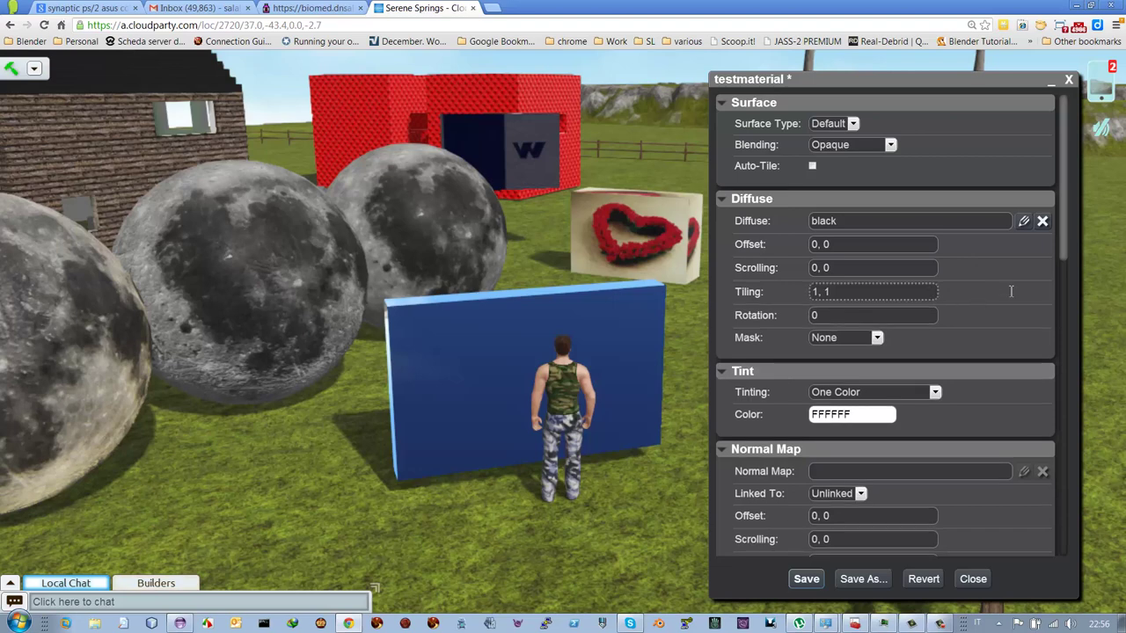
left_click(1062, 244)
scroll(1063, 314, "down", 5)
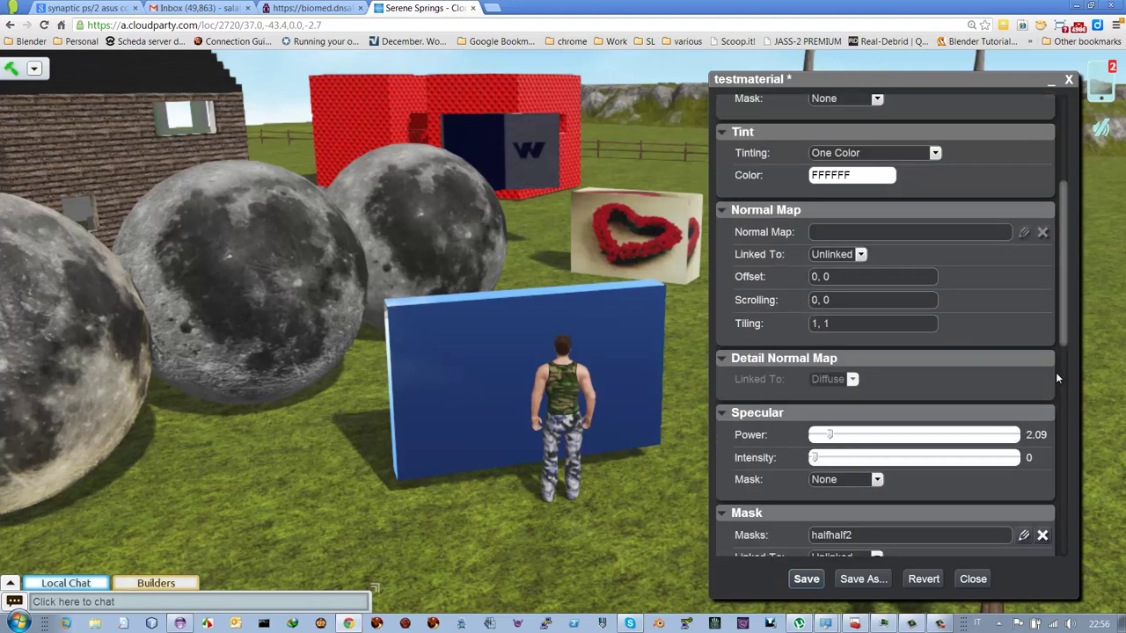
scroll(1054, 390, "down", 5)
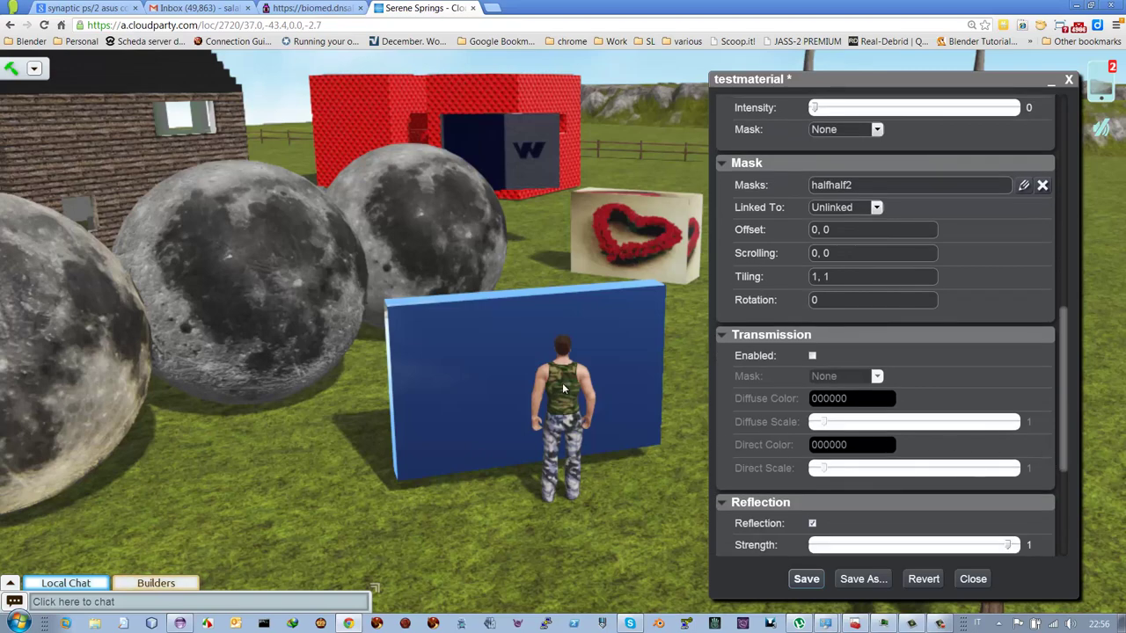
Step: Examine the reflections on the UVMapped panel from its front, side and far end
key("Left")
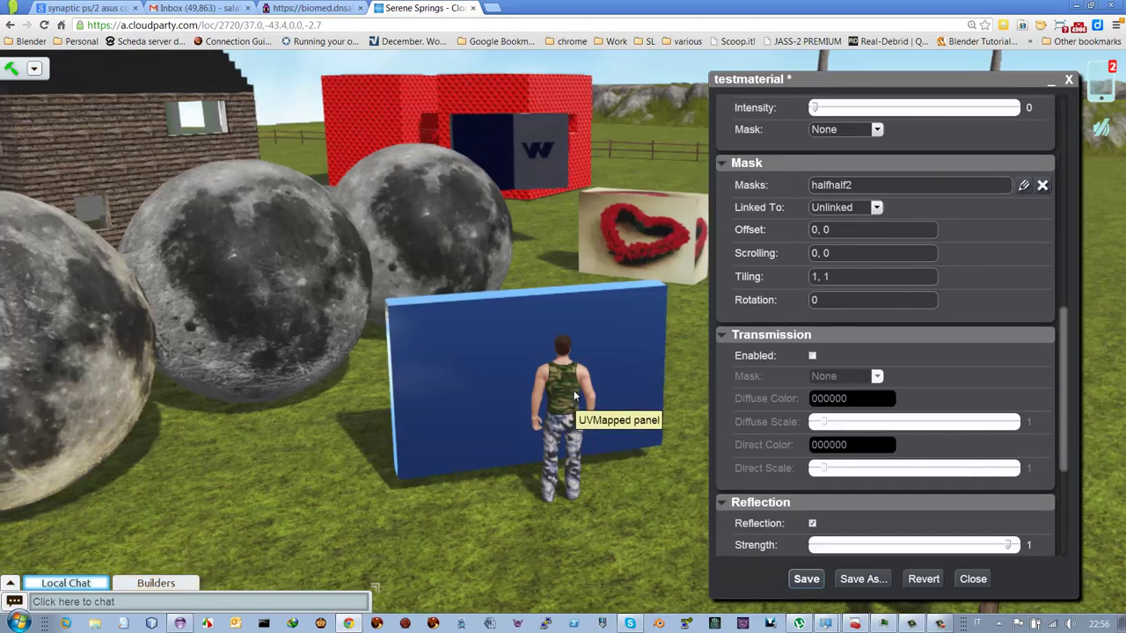
key("Right")
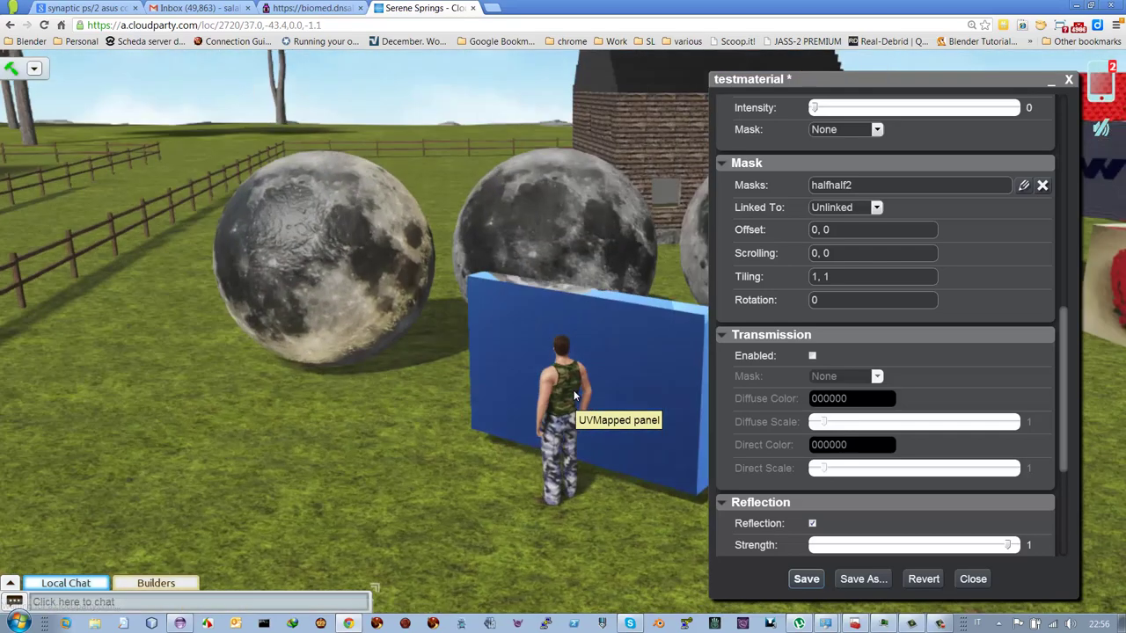
key("Right")
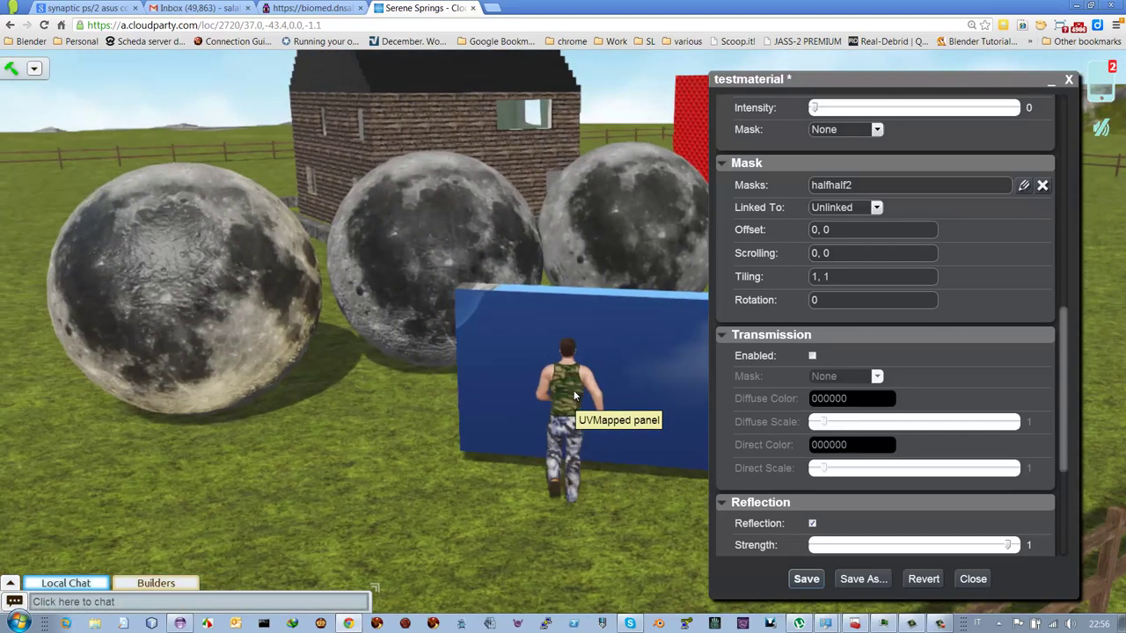
key("Right")
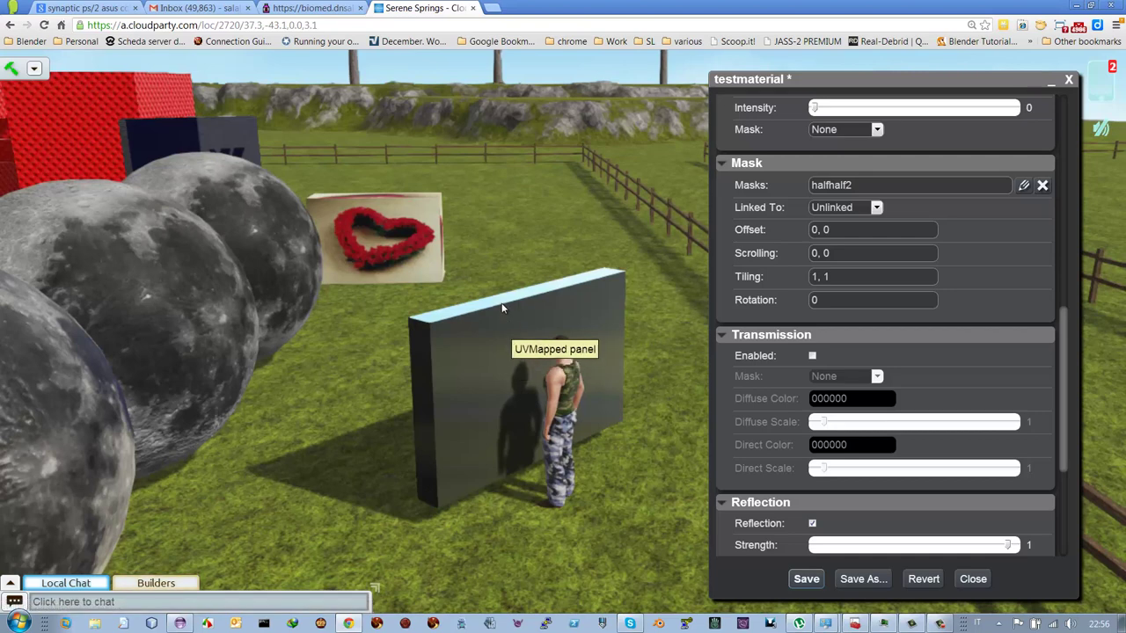
Step: Open the UVMapped panel for editing and move the testmaterial window aside to uncover it
right_click(472, 361)
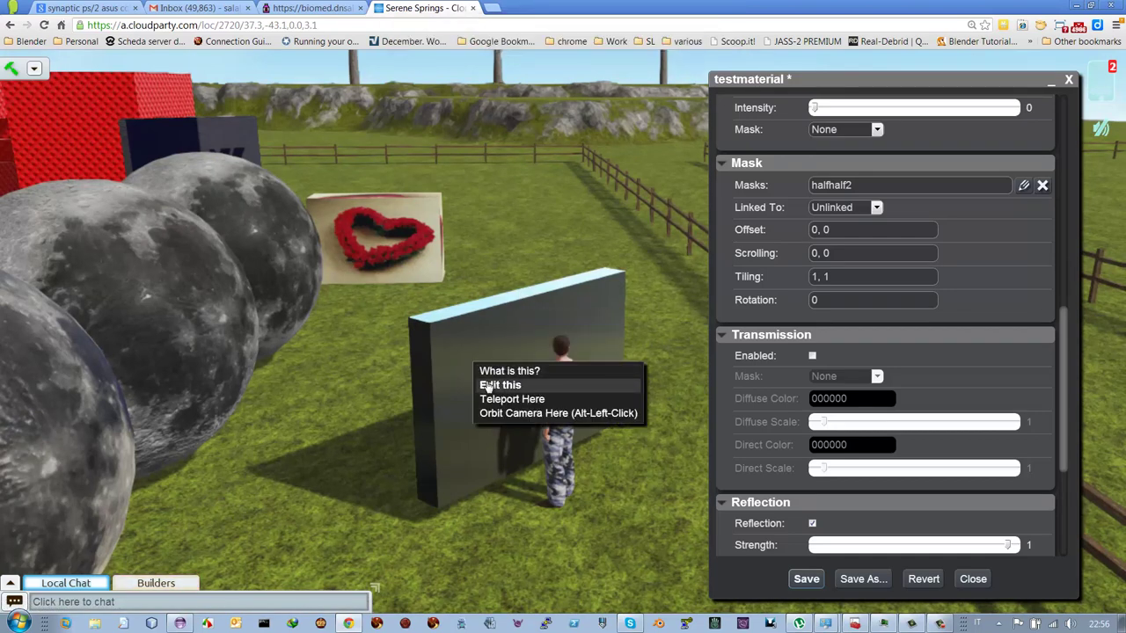
left_click(500, 385)
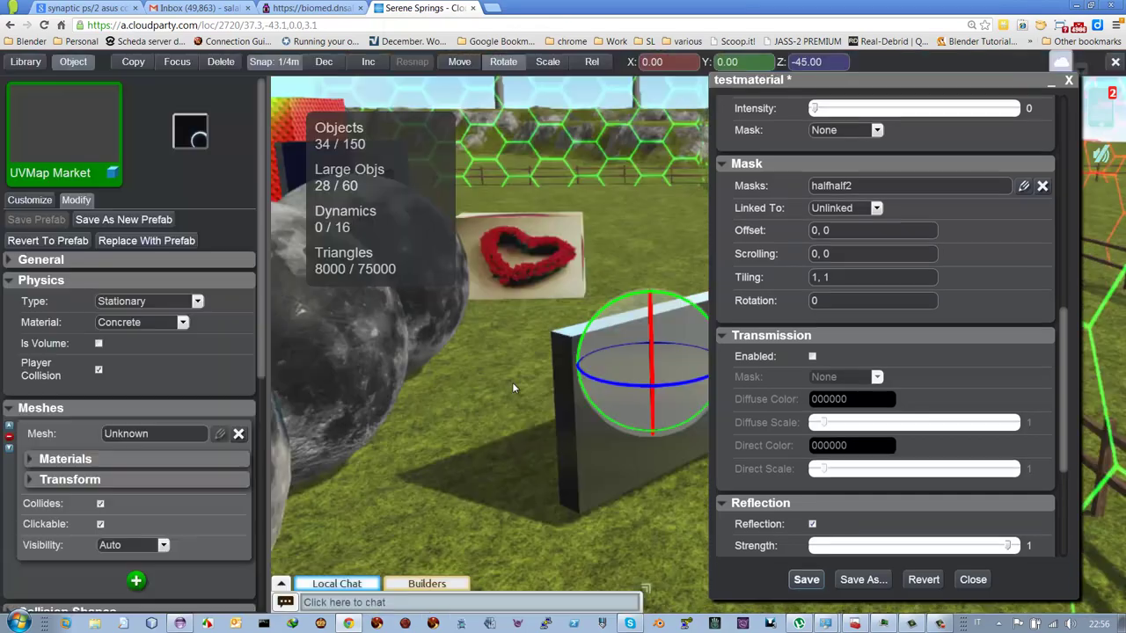
scroll(664, 358, "down", 5)
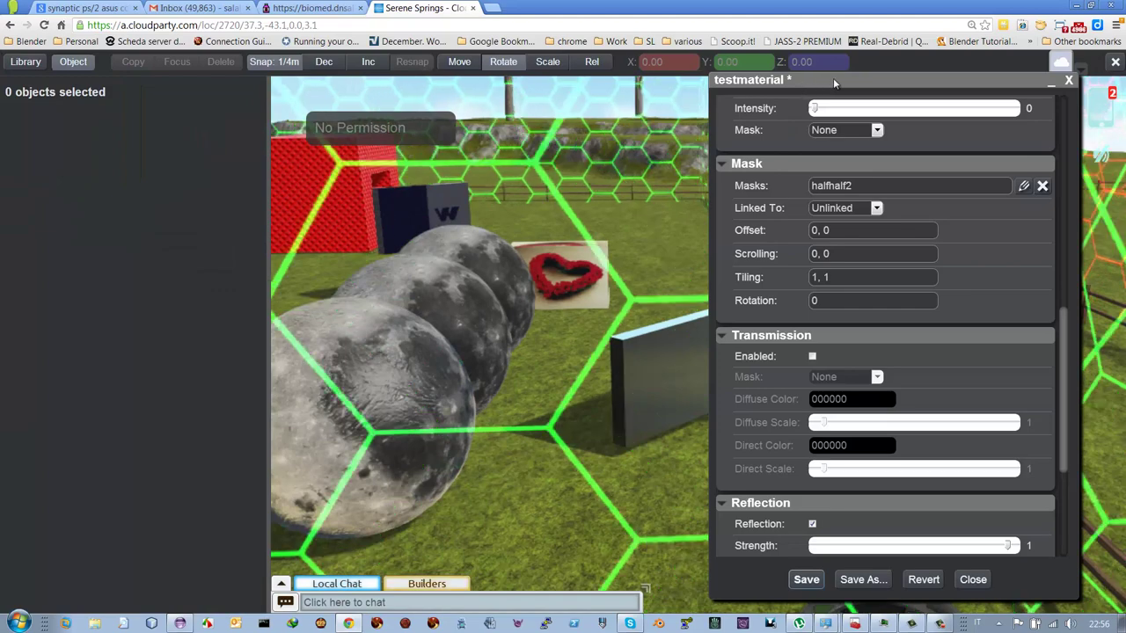
left_click_drag(833, 77, 951, 89)
right_click(687, 349)
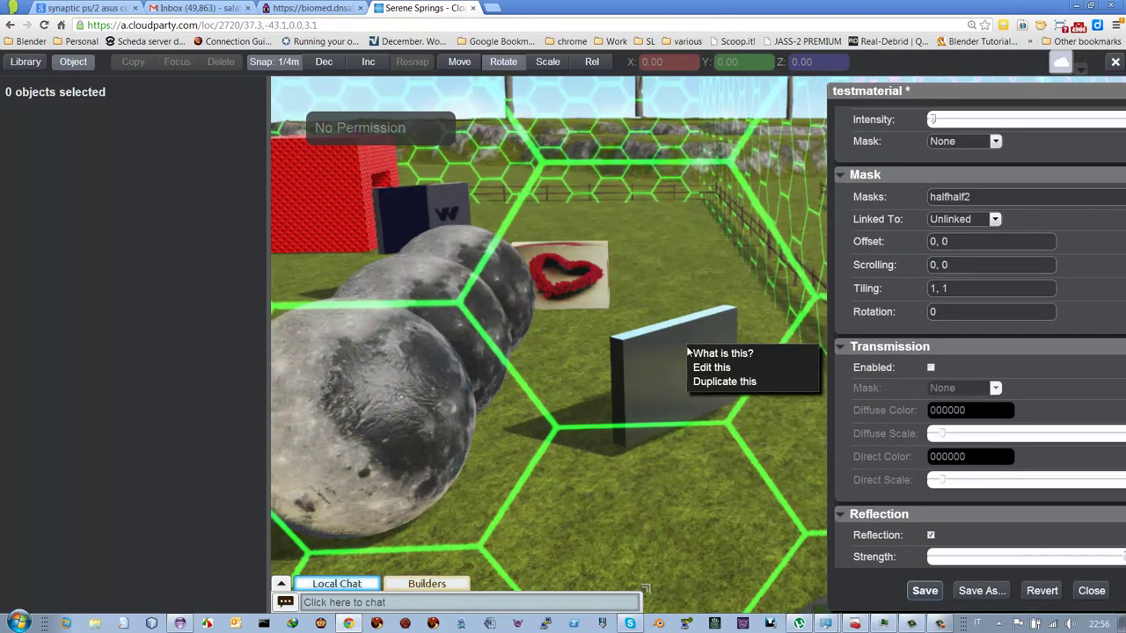
left_click(696, 369)
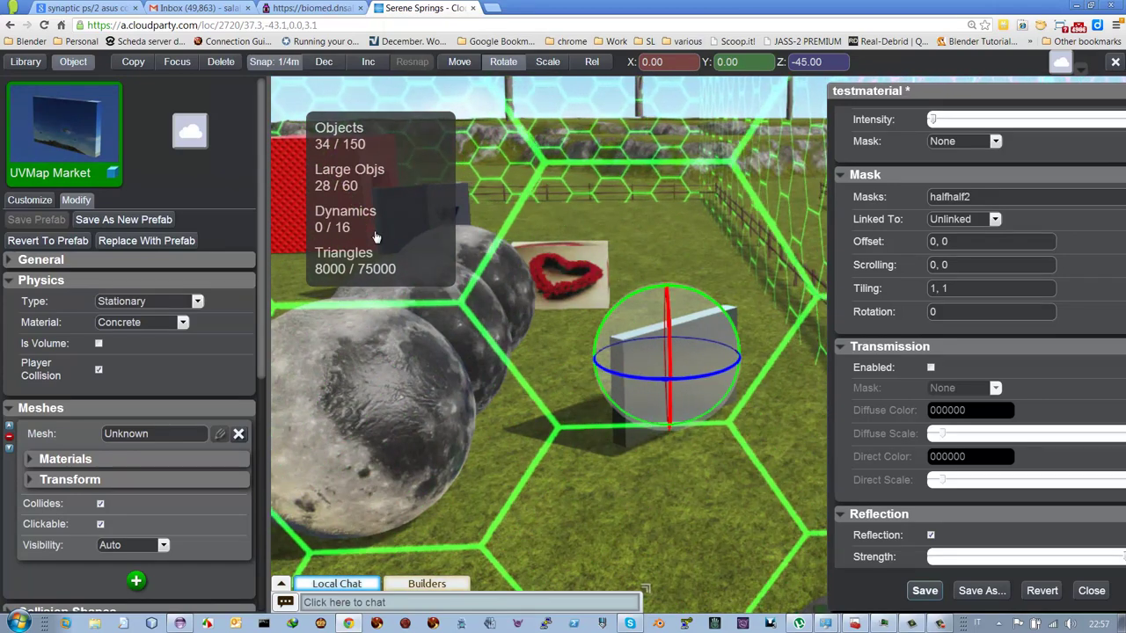
Step: Turn on relative axes for the panel and set its Y rotation to 90 degrees so it lies flat
left_click(591, 63)
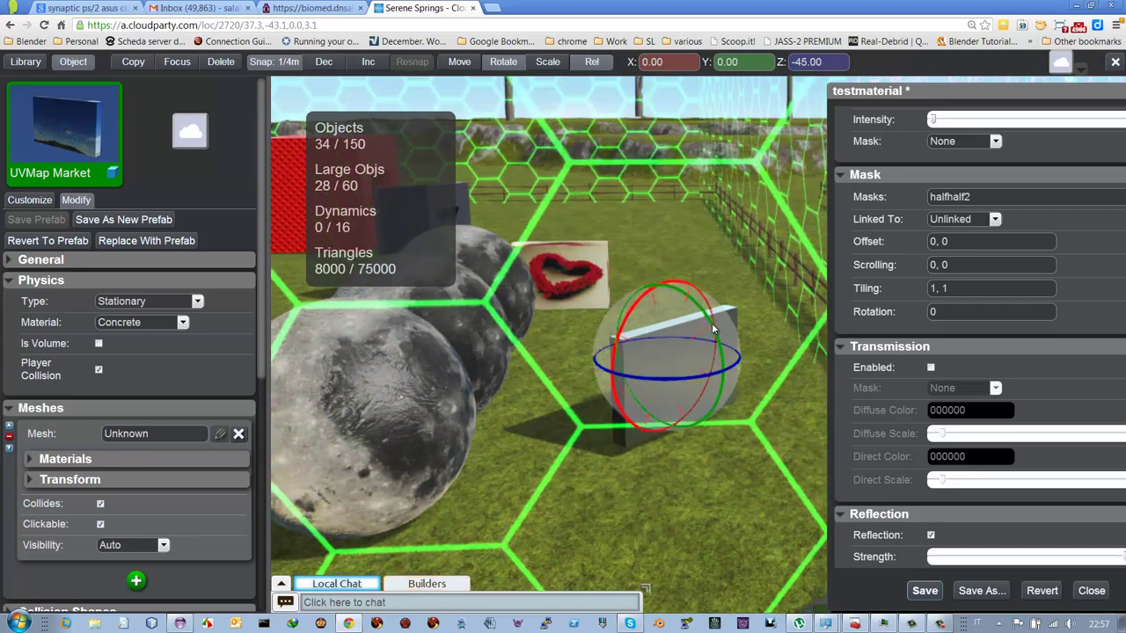
left_click_drag(716, 353, 679, 386)
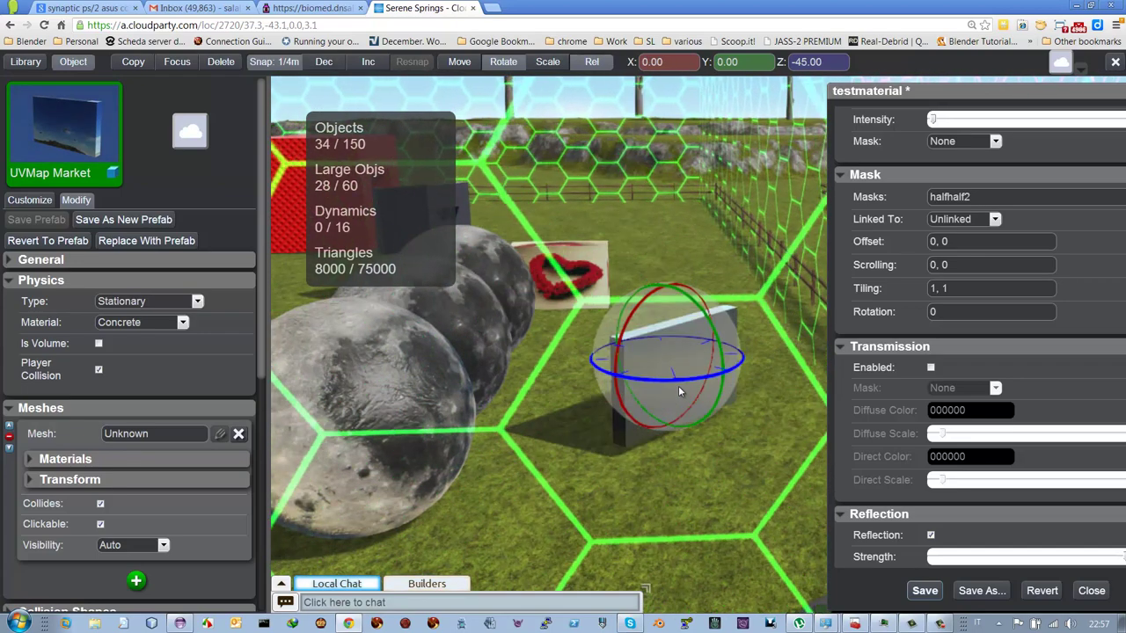
left_click(730, 62)
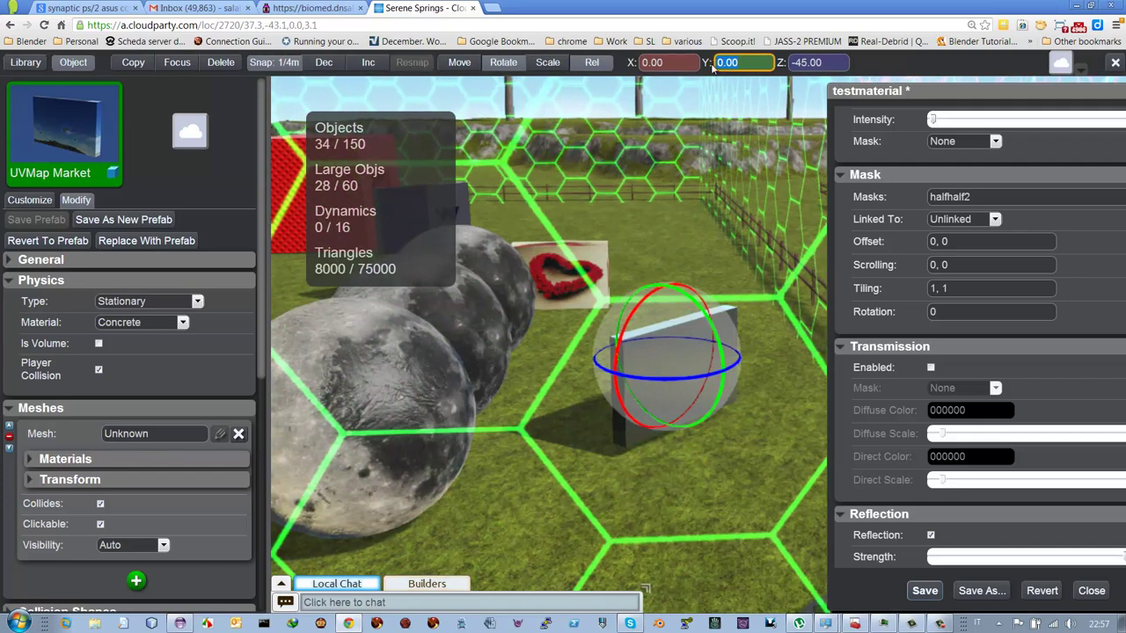
type("9")
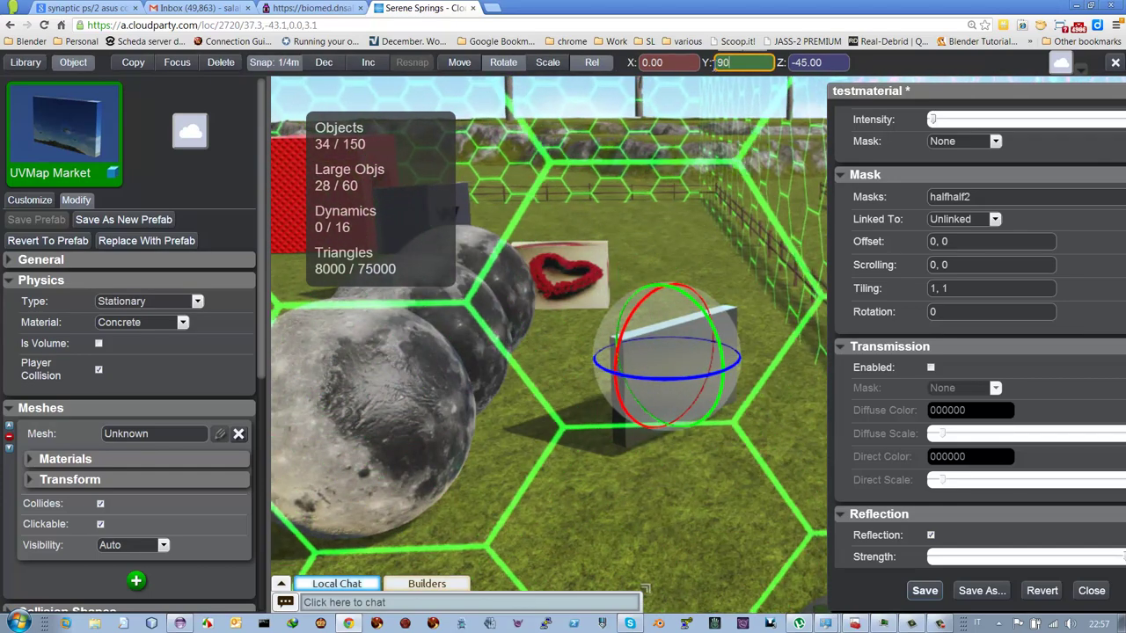
type("0")
key("Tab")
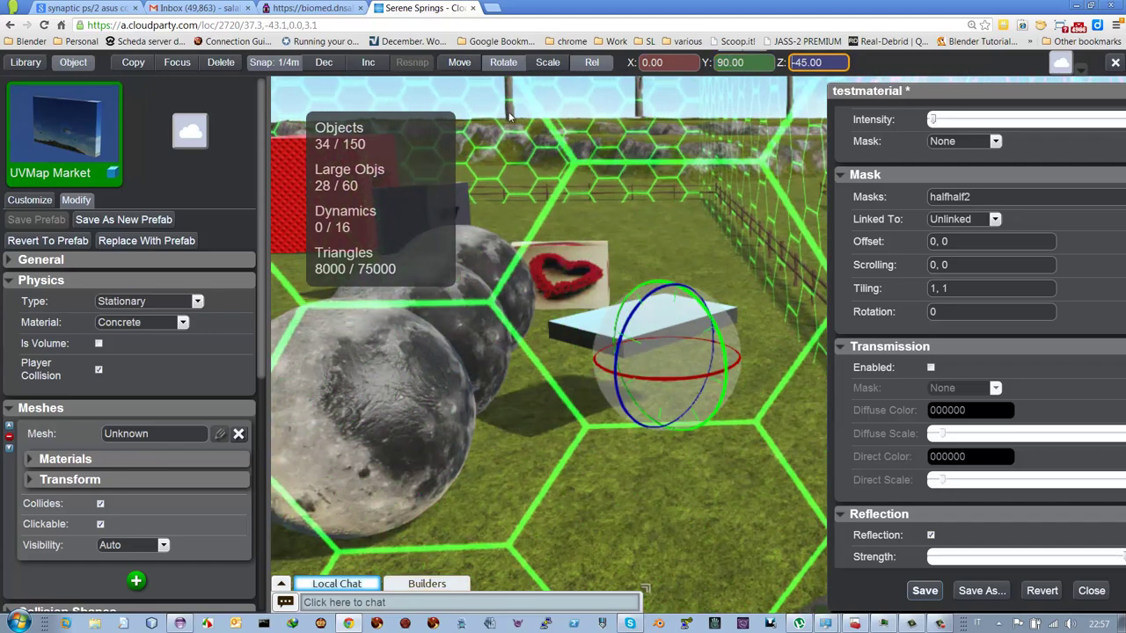
Step: Scale the UVMapped panel to 4.25 on its X axis and 0.625 on its Z axis, and leave editing
left_click(547, 62)
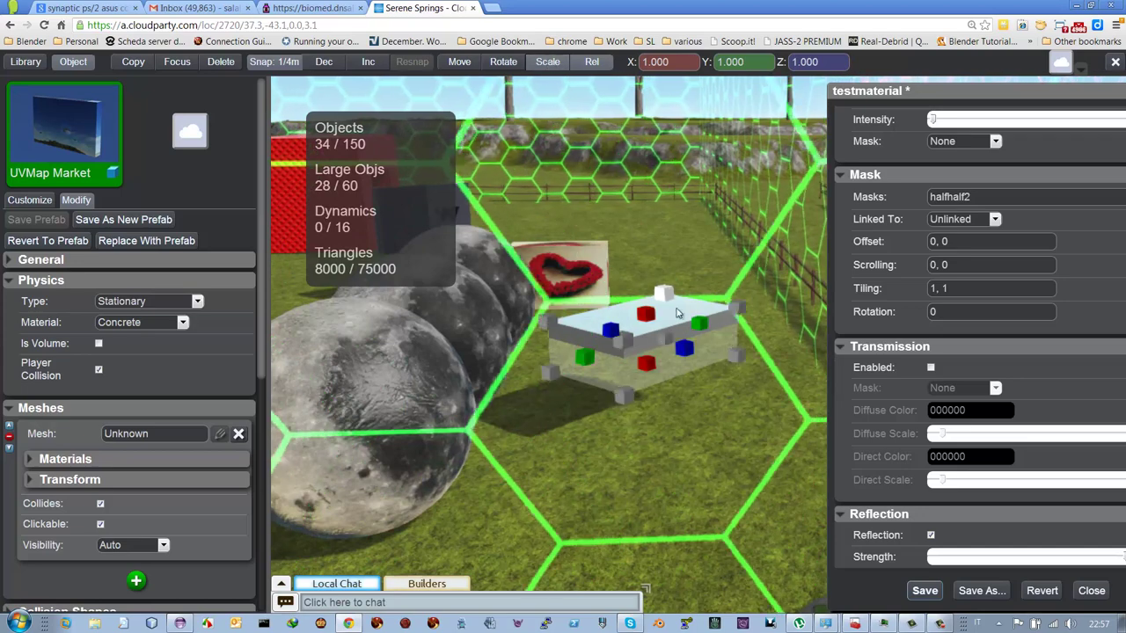
left_click_drag(645, 291, 643, 141)
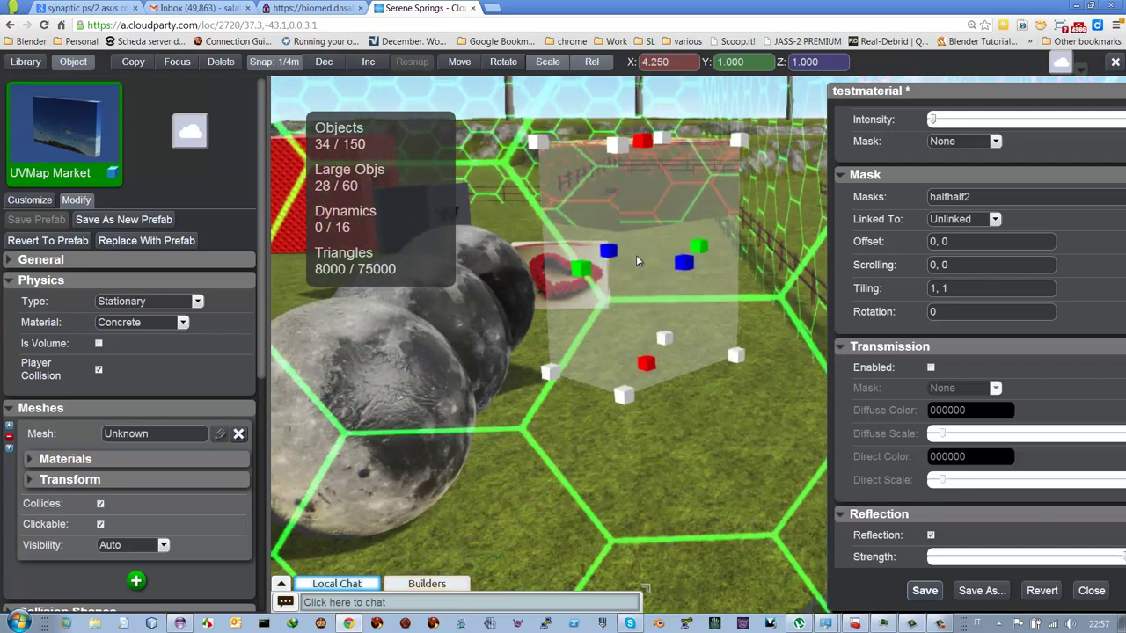
left_click_drag(683, 263, 651, 269)
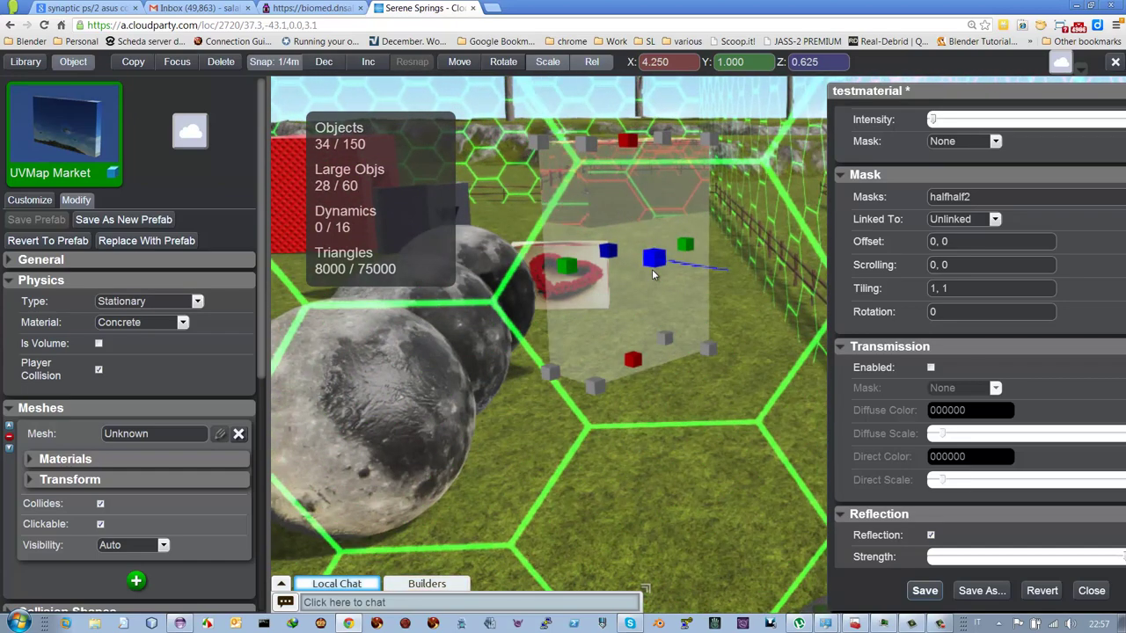
key("Escape")
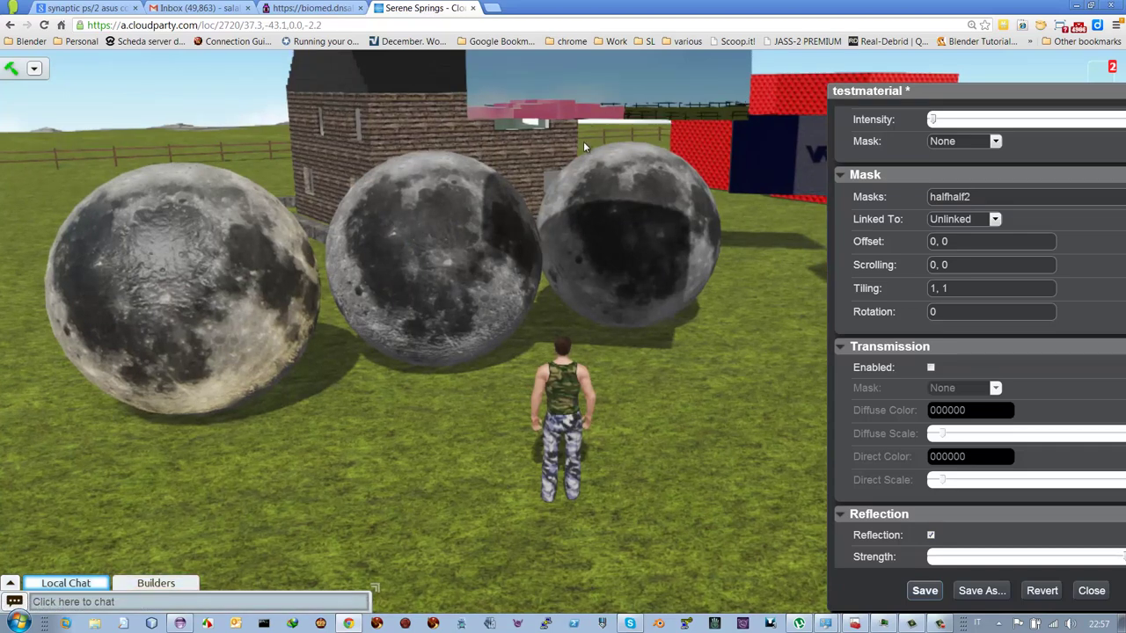
Step: Reopen the UVMapped panel for editing, lower it to a Z position of -0.5 and leave editing
key("Right")
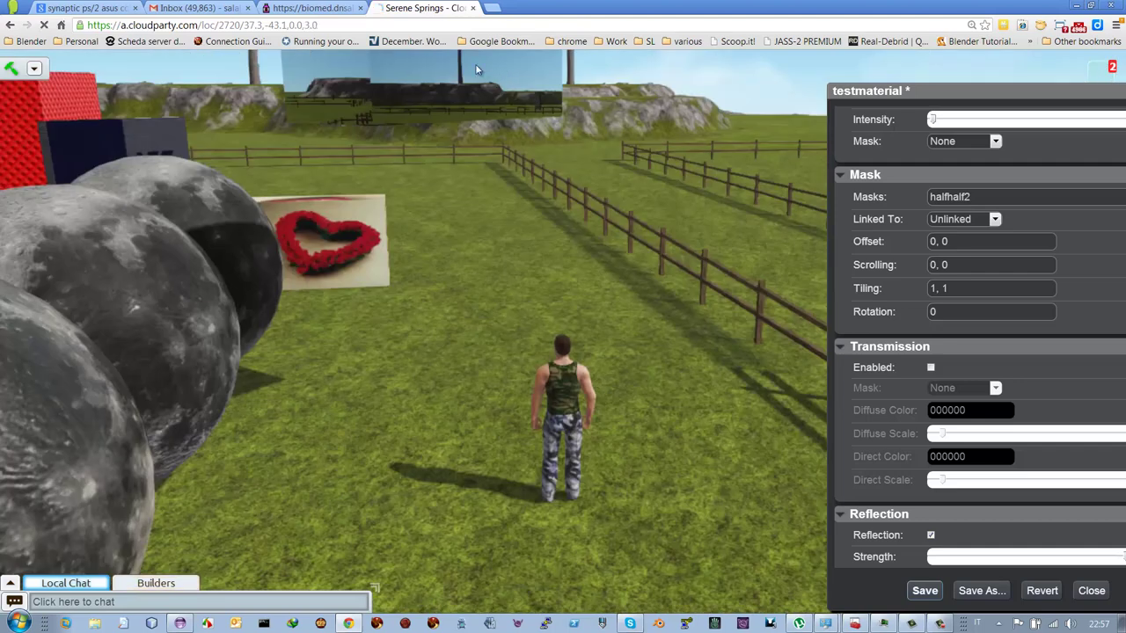
right_click(439, 104)
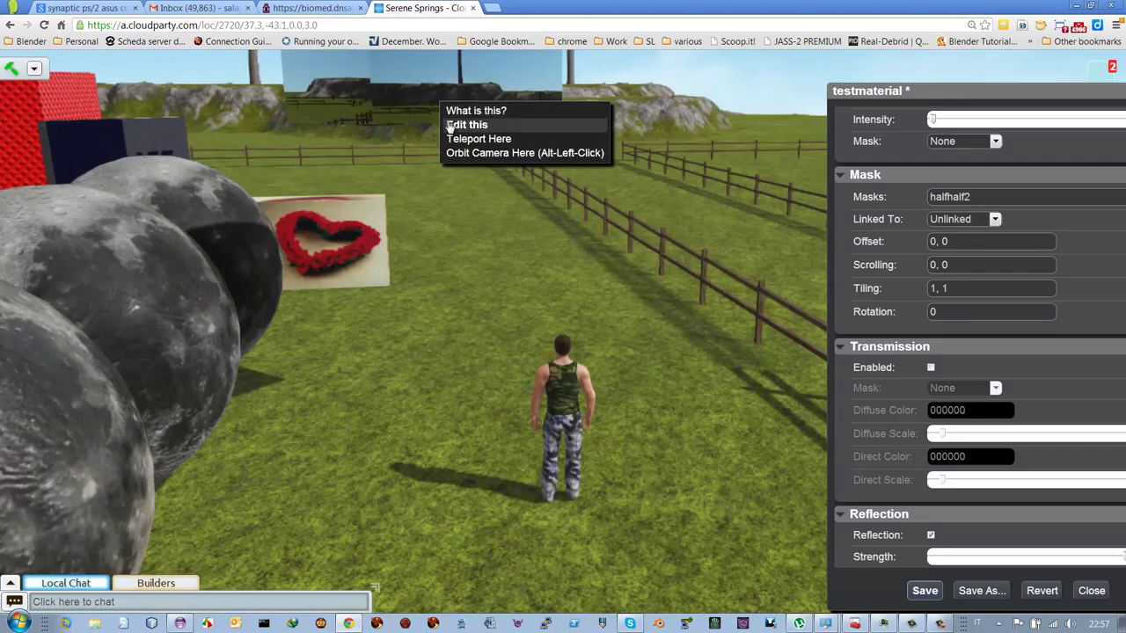
left_click(465, 125)
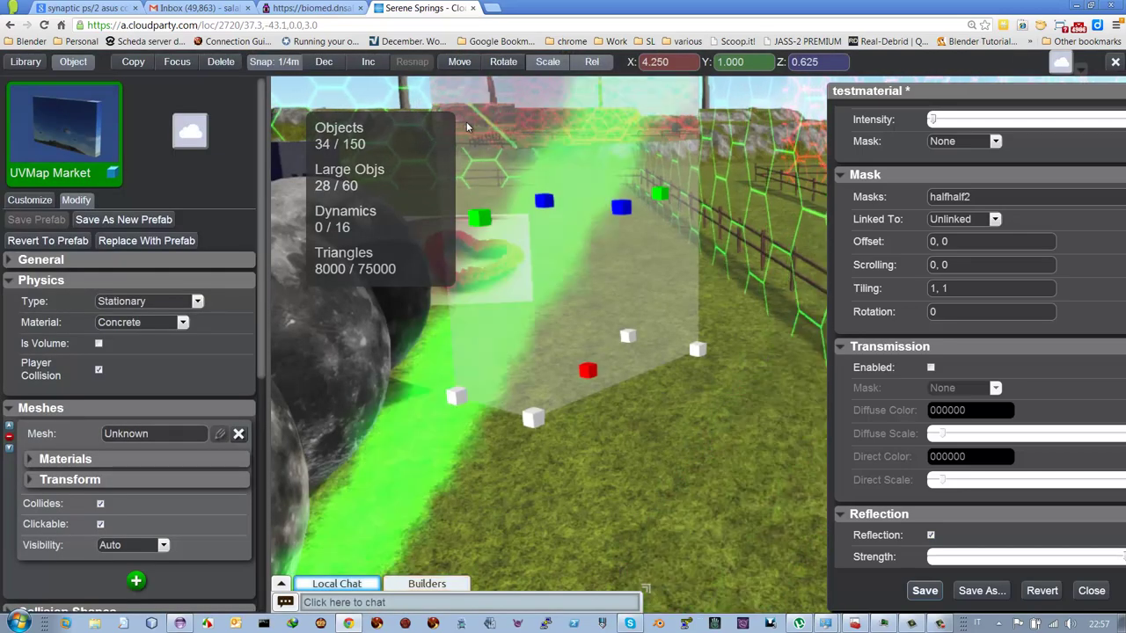
left_click(491, 189)
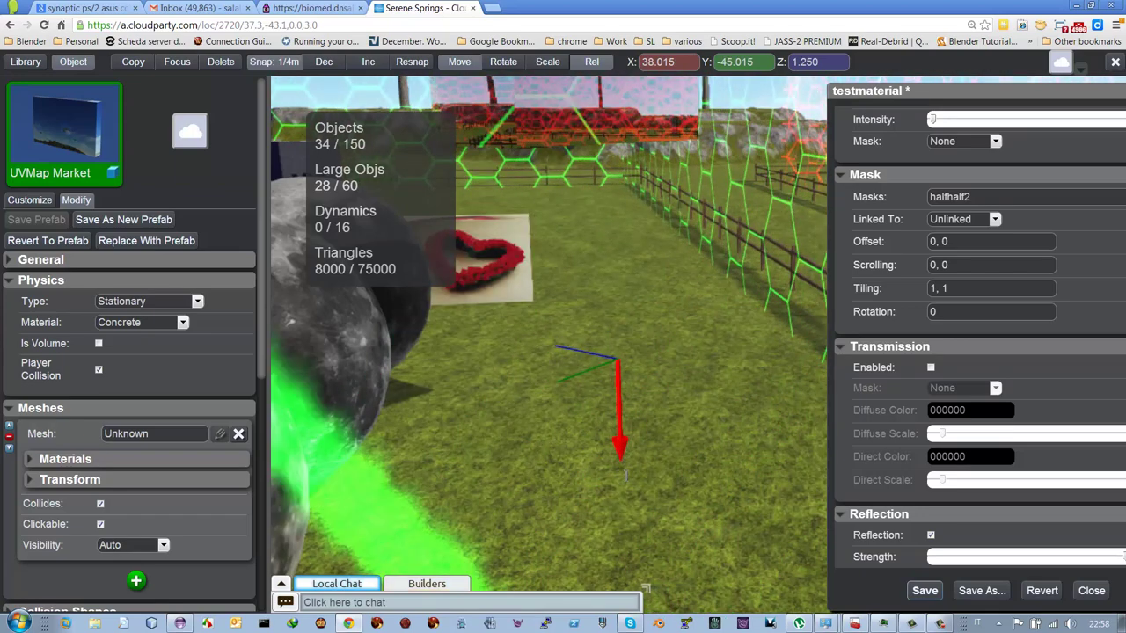
left_click_drag(633, 518, 639, 553)
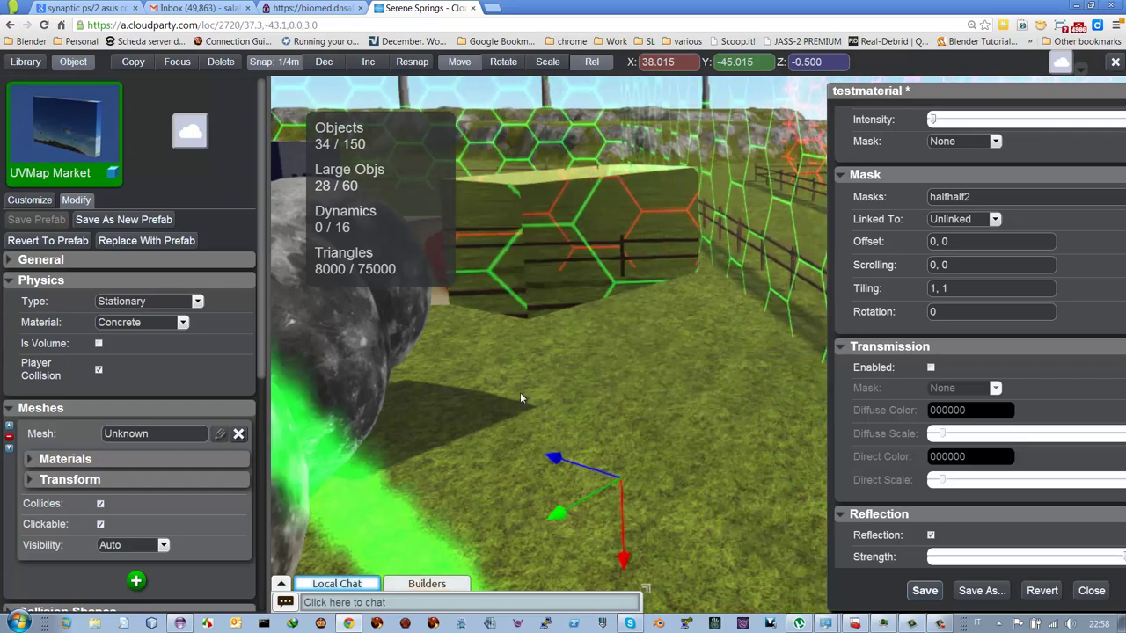
key("Escape")
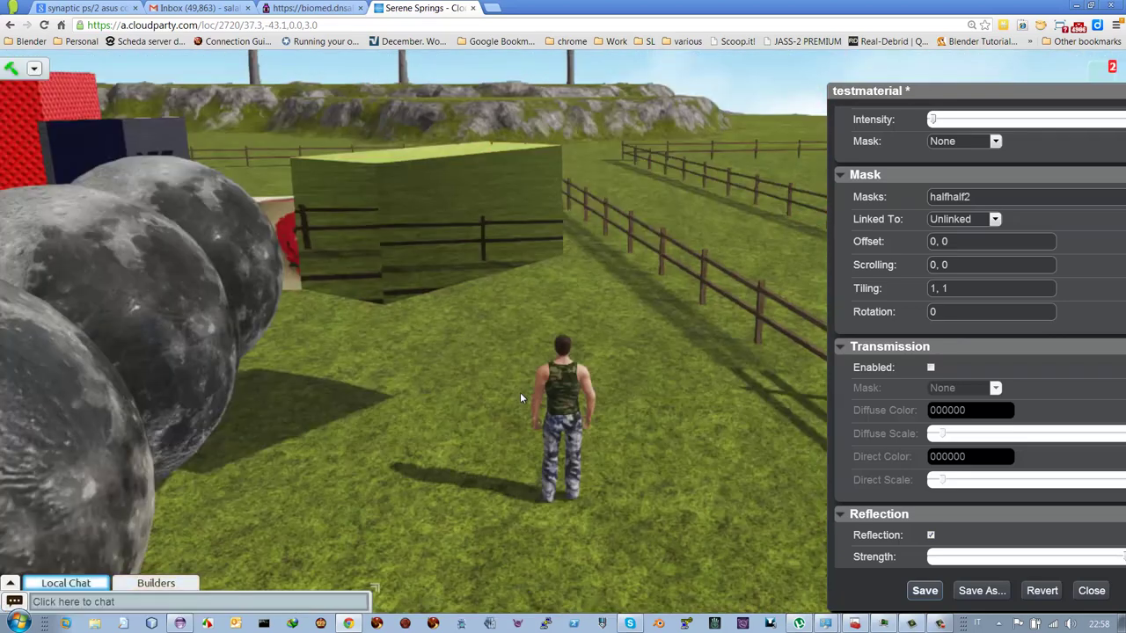
Step: Walk around the lowered panel and examine the reflections on its different sides
key("Up")
key("Left")
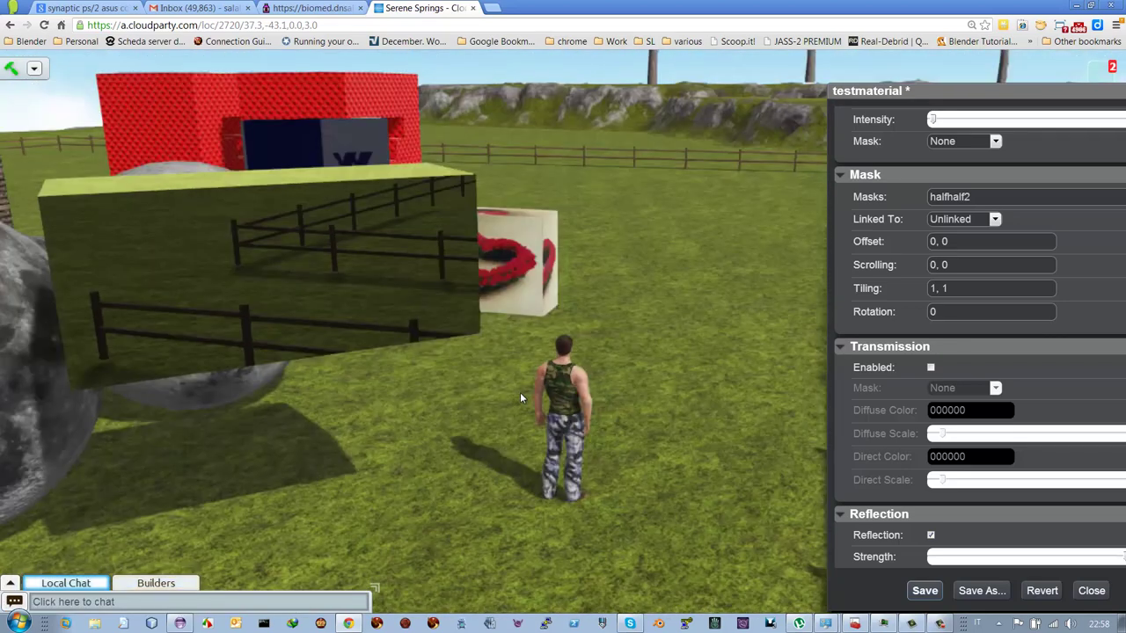
key("Up")
key("Left")
key("Left")
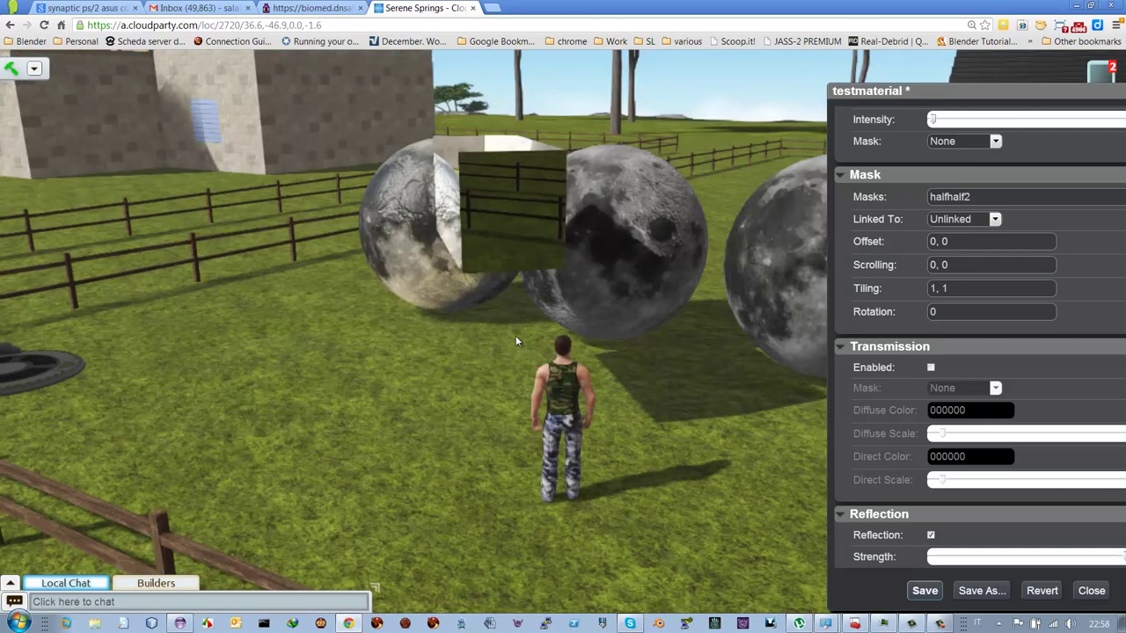
key("Left")
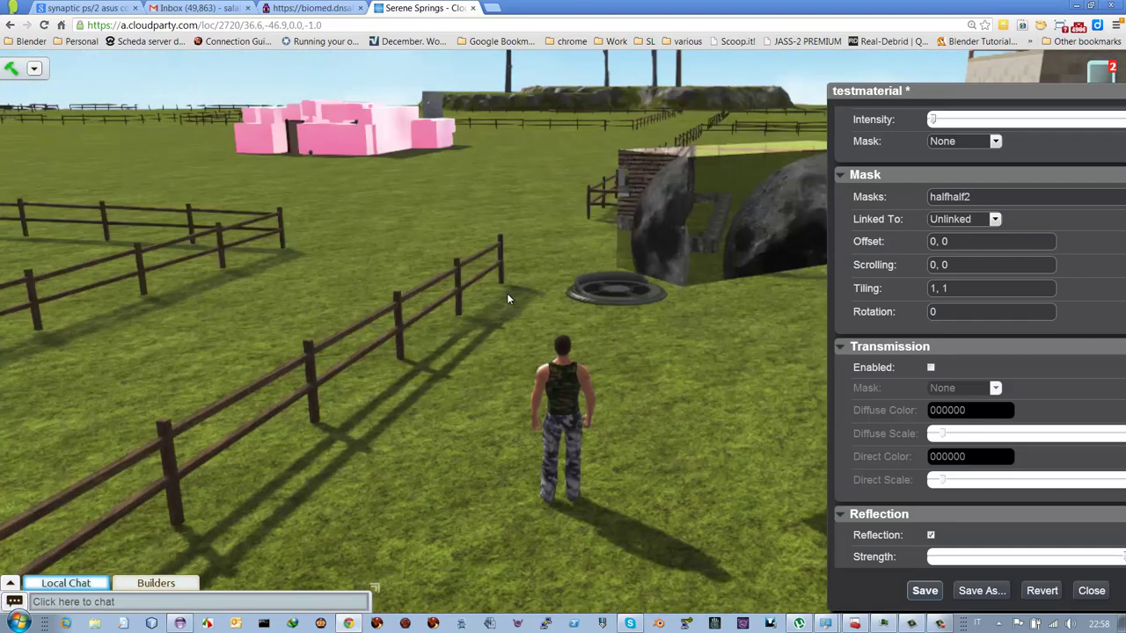
key("Up")
key("Right")
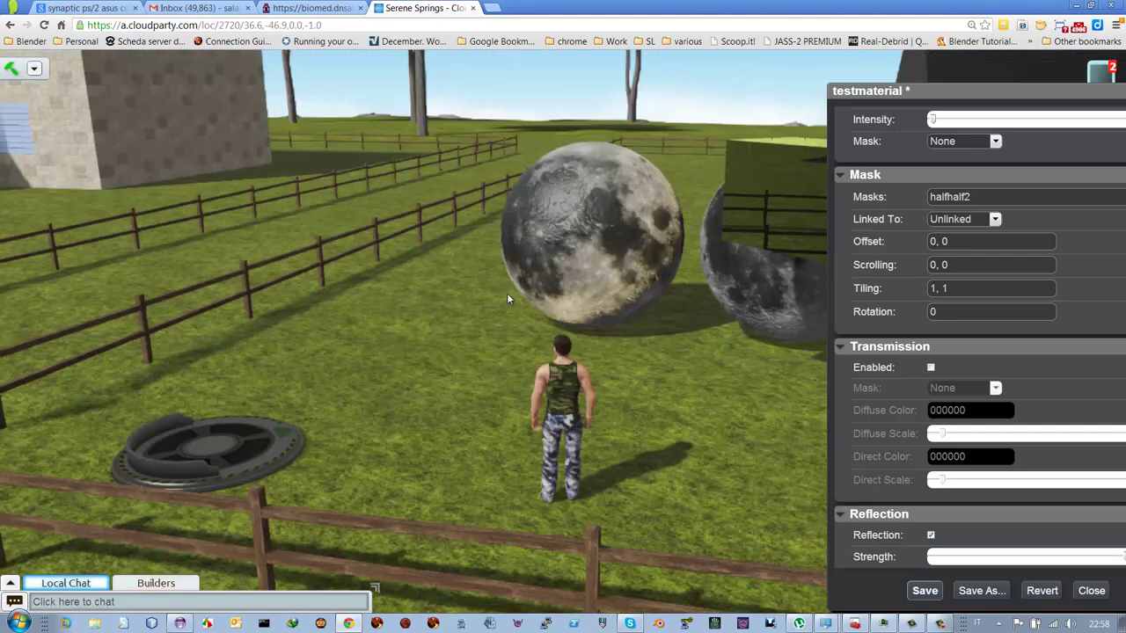
key("Right")
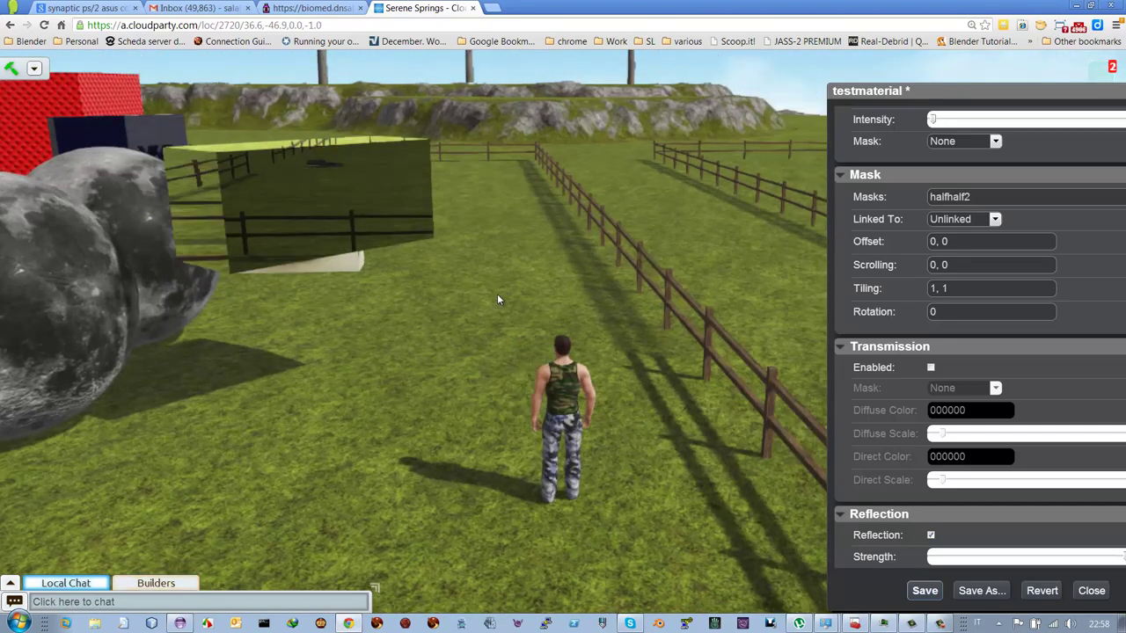
Step: Open the UVMapped panel for editing again and stretch its X scale to 4.5
right_click(343, 224)
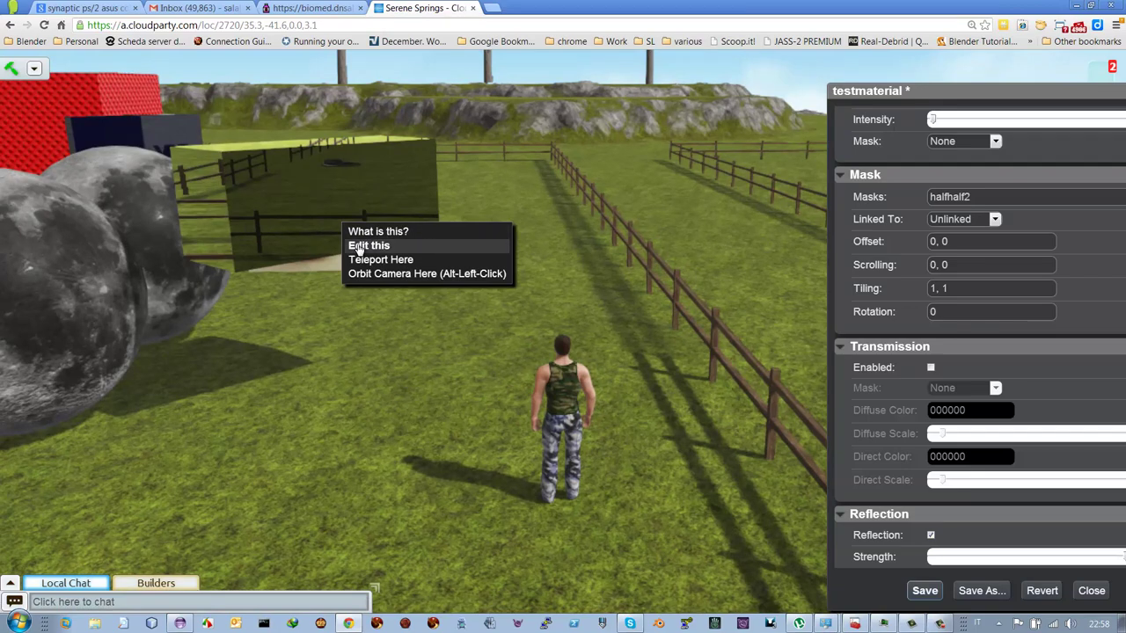
left_click(368, 245)
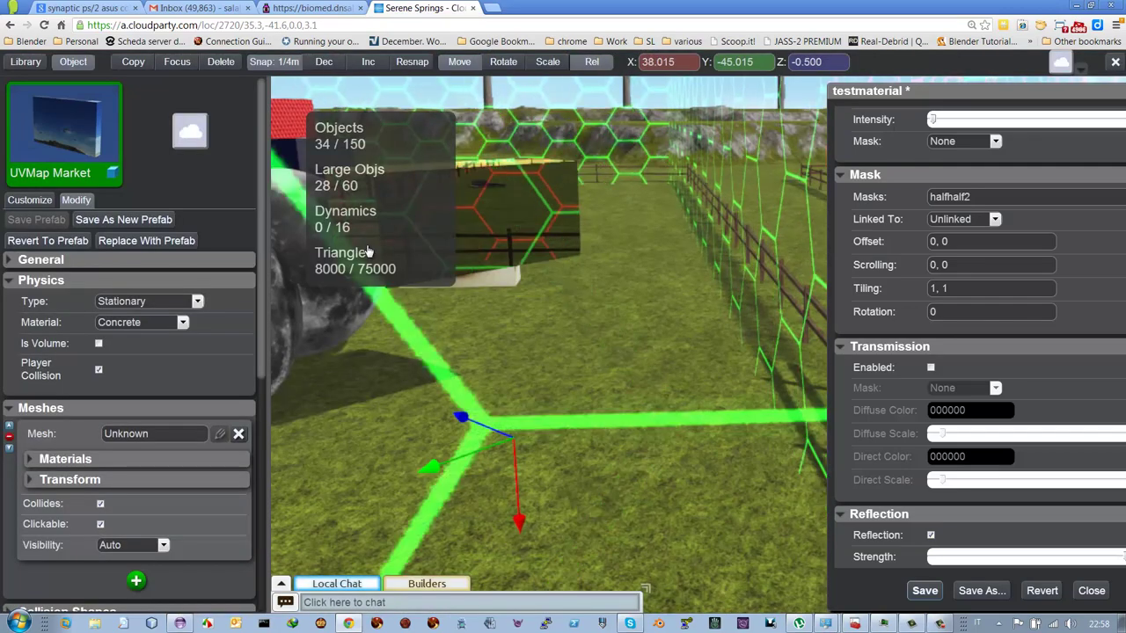
key("r")
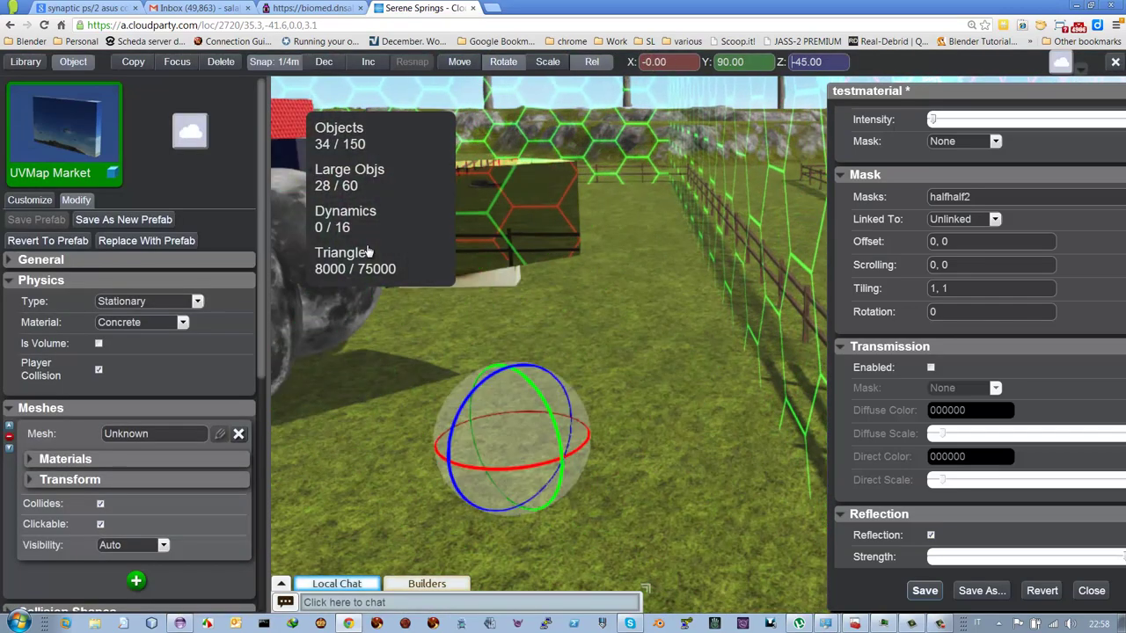
key("r")
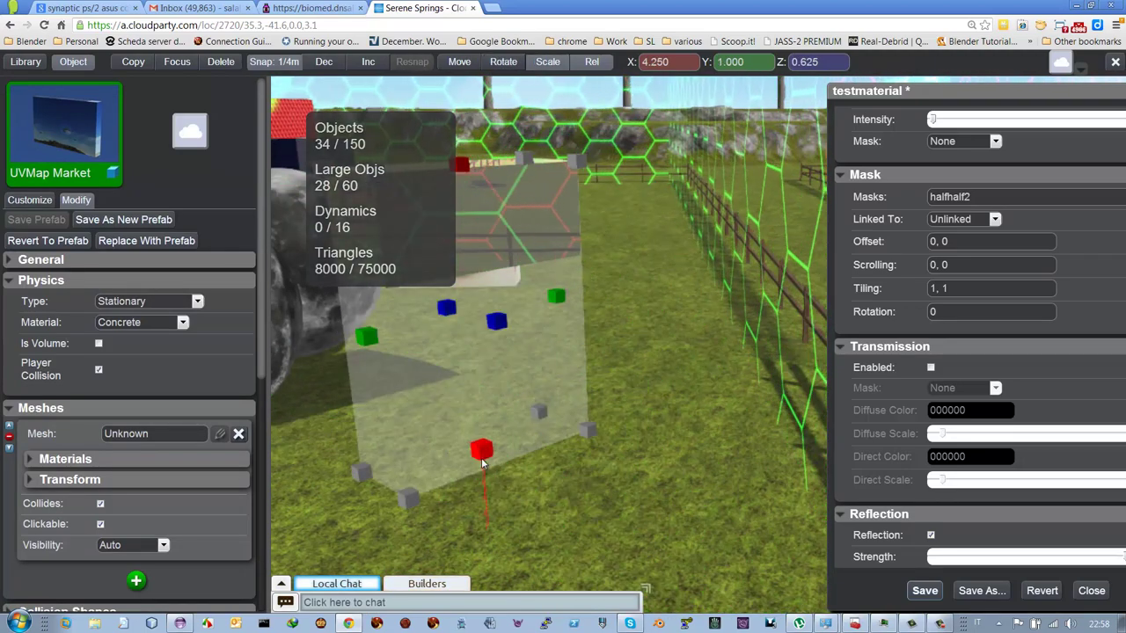
left_click_drag(481, 449, 496, 517)
left_click_drag(511, 584, 515, 609)
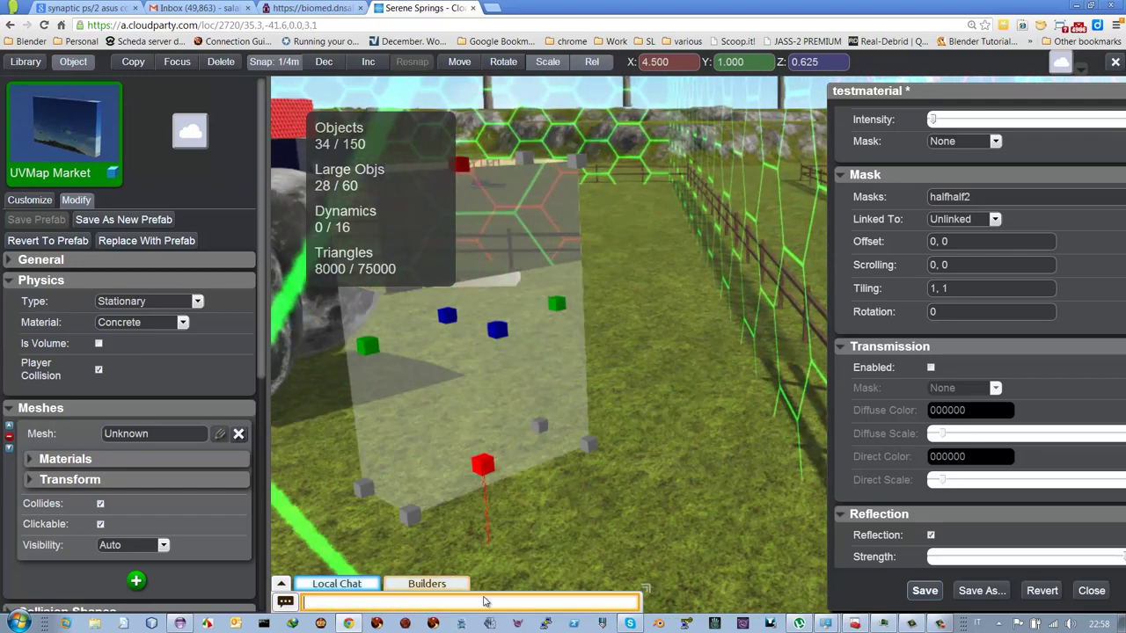
Step: Set the panel's X scale to 10
left_click(677, 61)
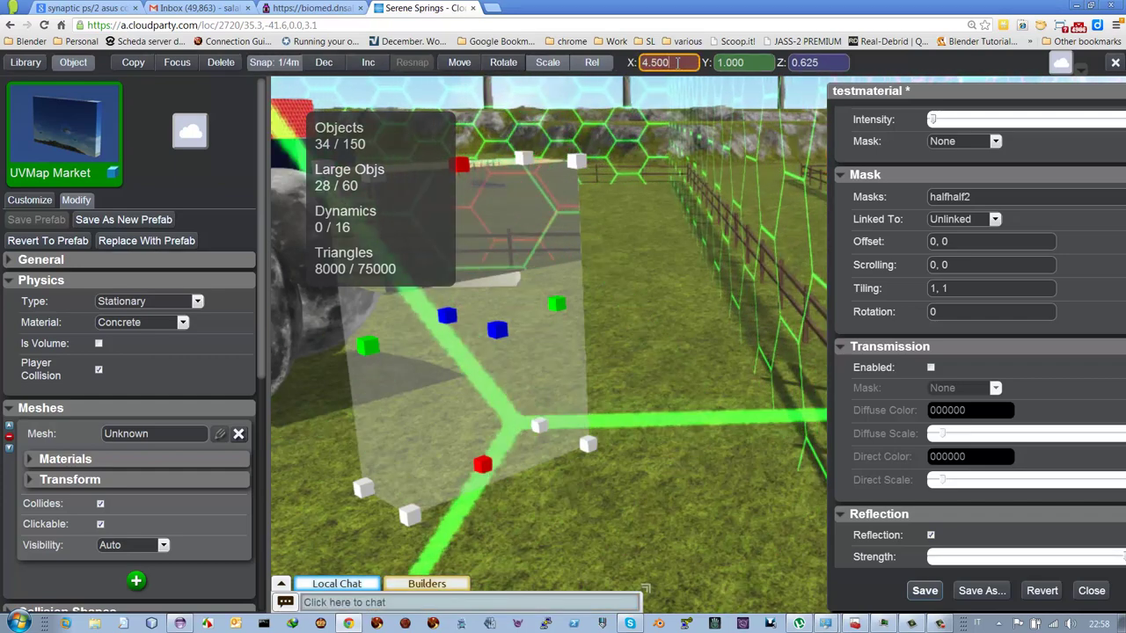
key("BackSpace")
key("BackSpace")
key("BackSpace")
key("BackSpace")
key("BackSpace")
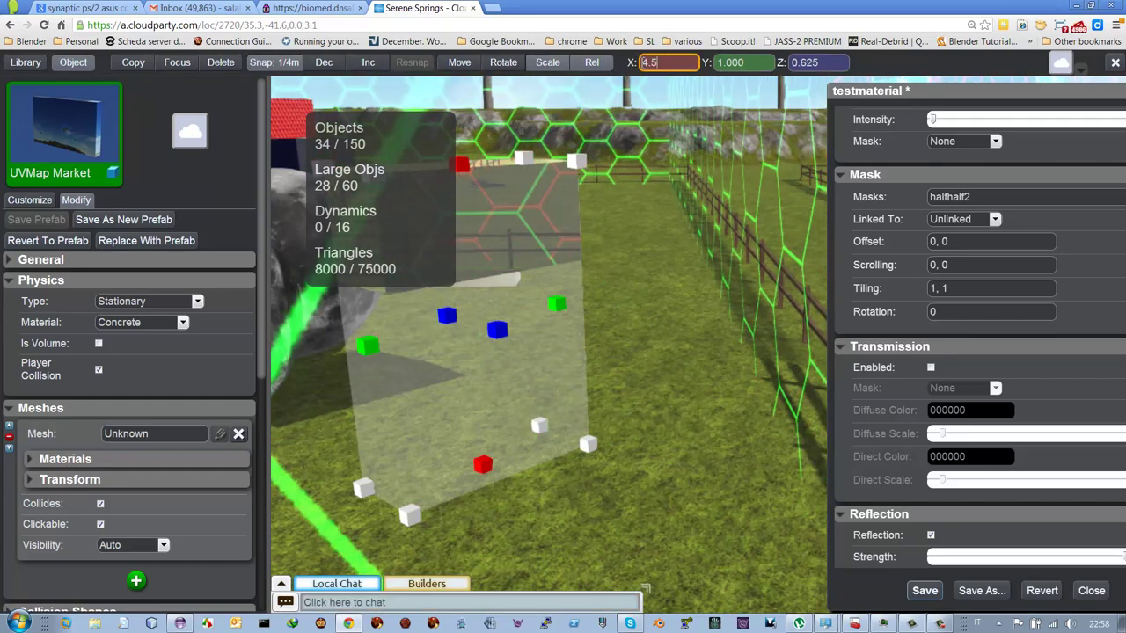
type("10")
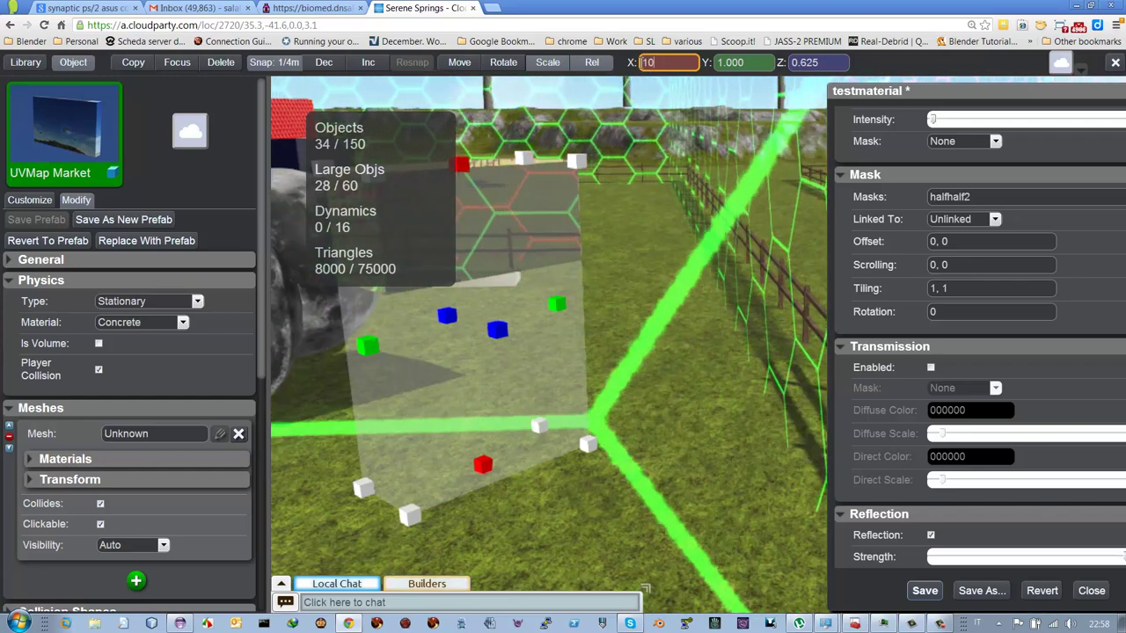
key("Tab")
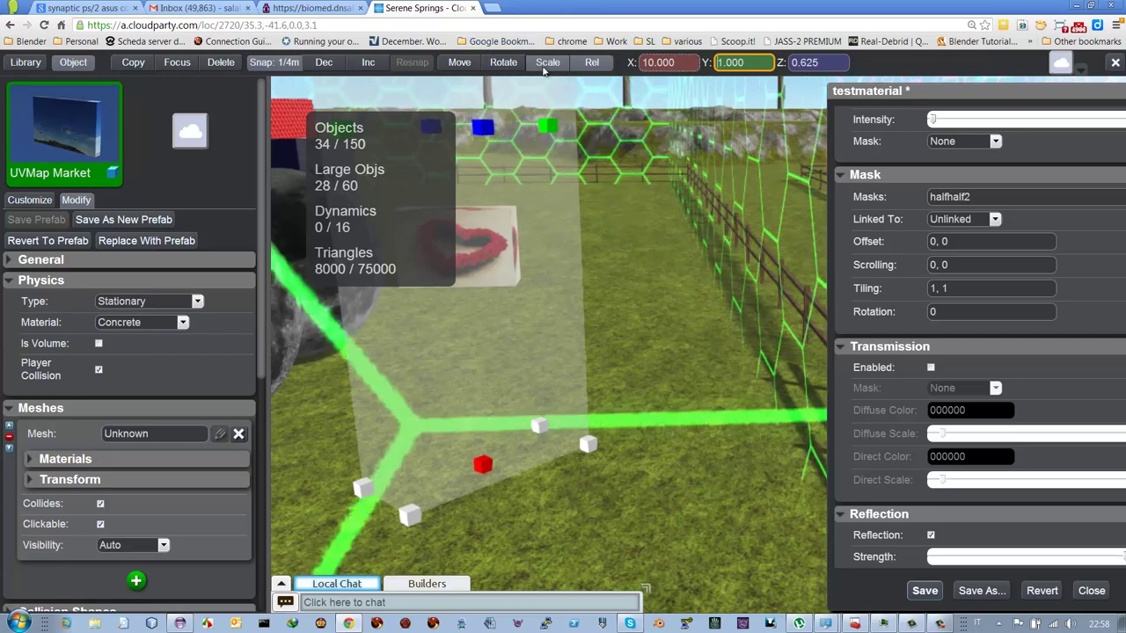
Step: Turn off relative axes and set the panel's Z position to -5 with the Move tool
left_click(466, 65)
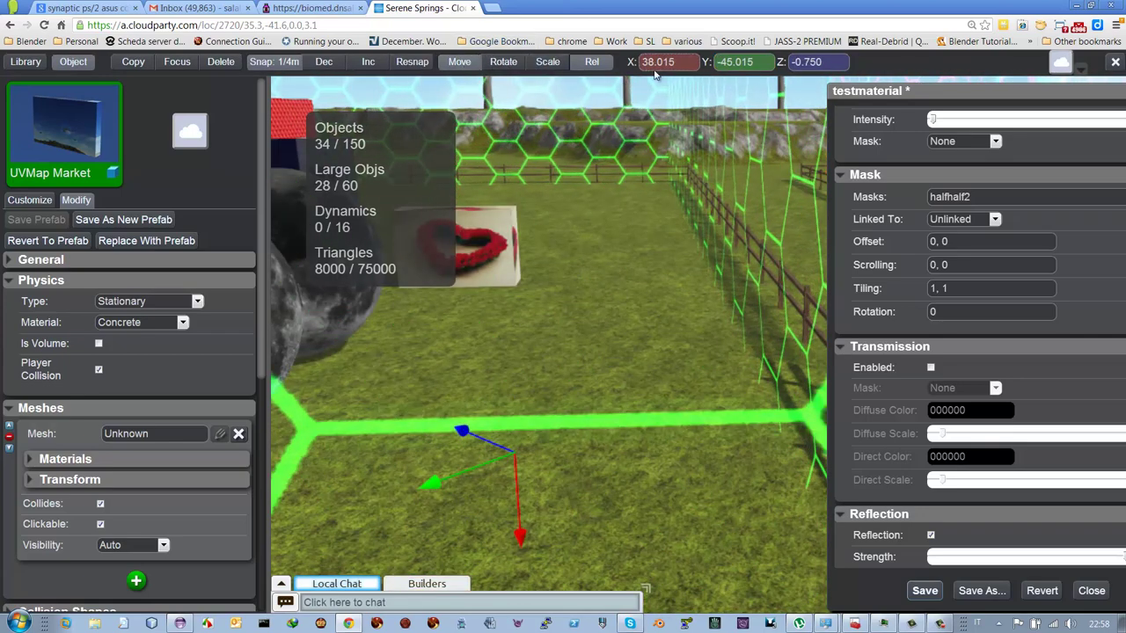
left_click(592, 62)
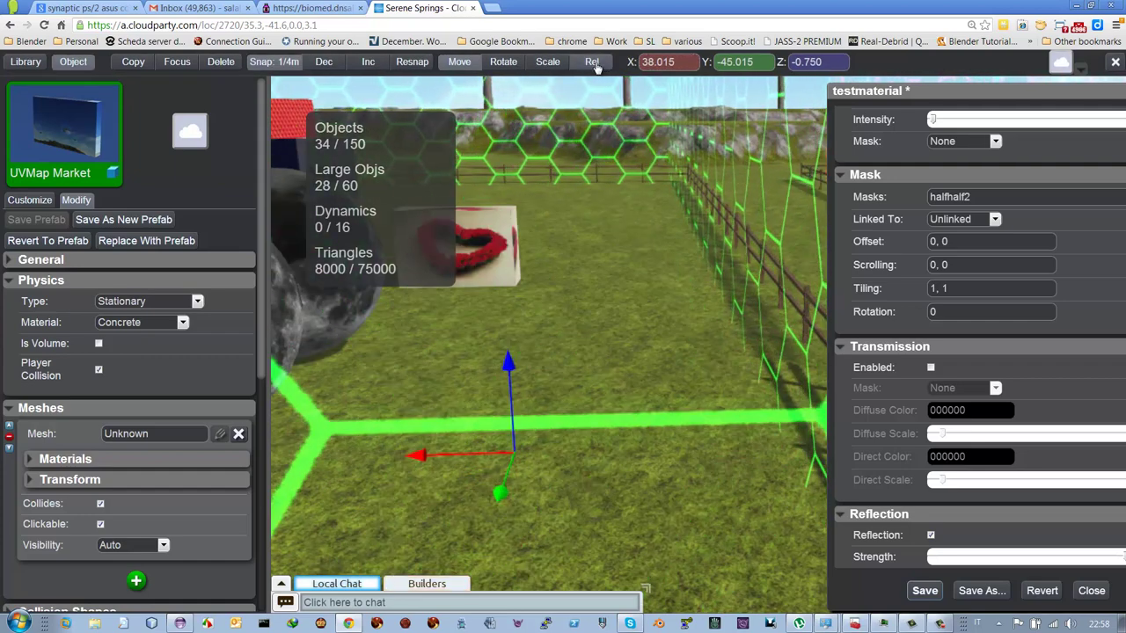
left_click(819, 61)
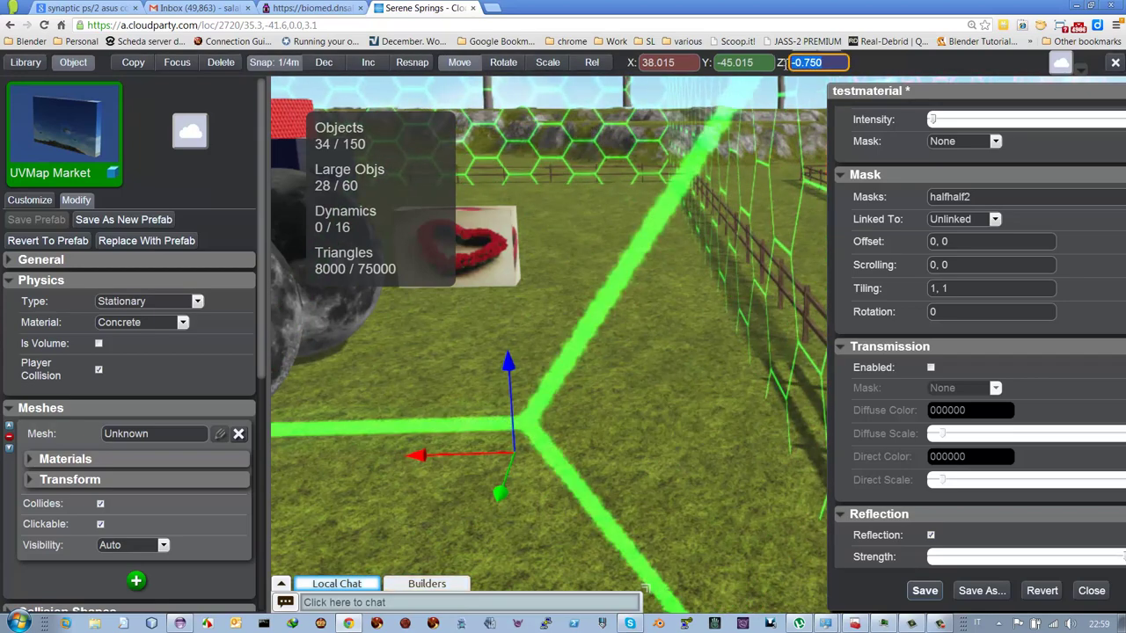
type("-5")
key("Return")
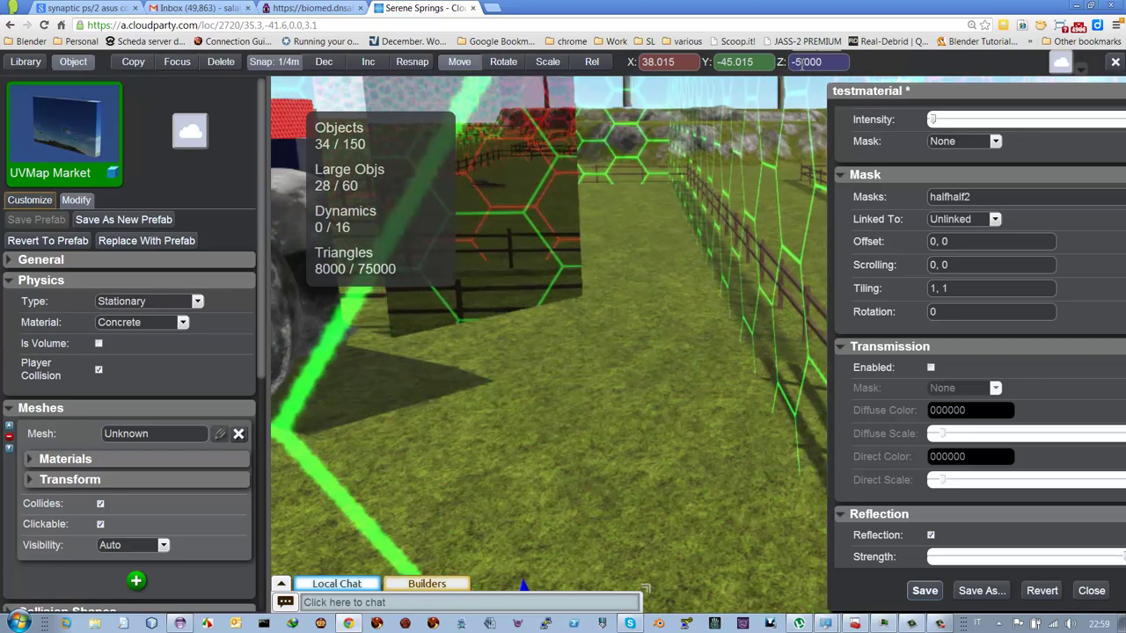
Step: Try to set the panel's Z position to -7 and leave editing
left_click(827, 63)
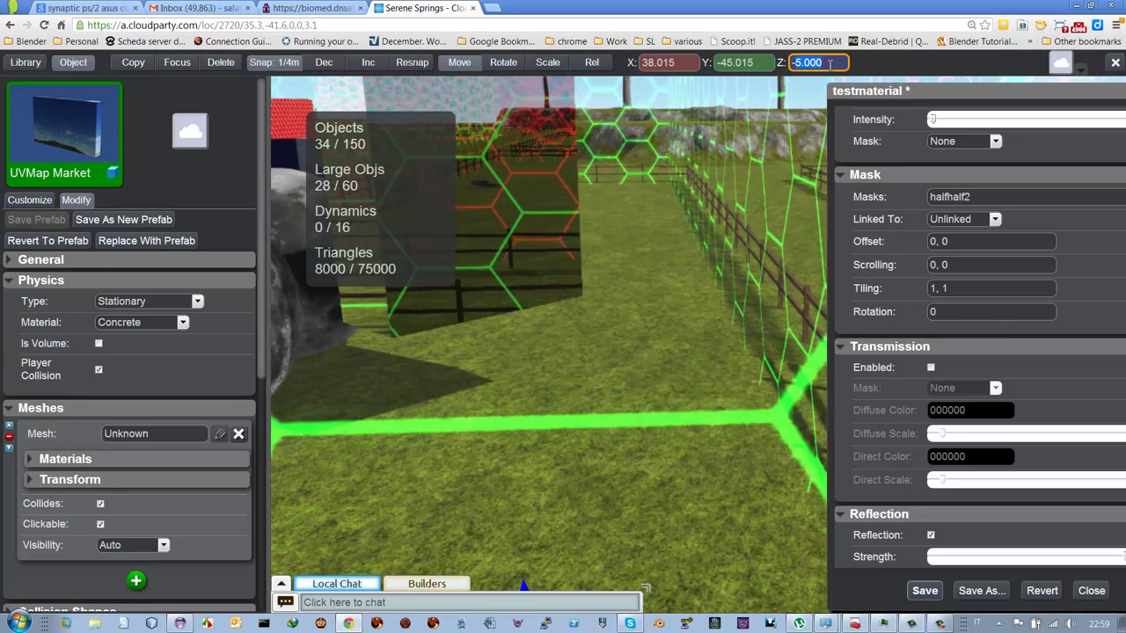
type("-7")
key("Return")
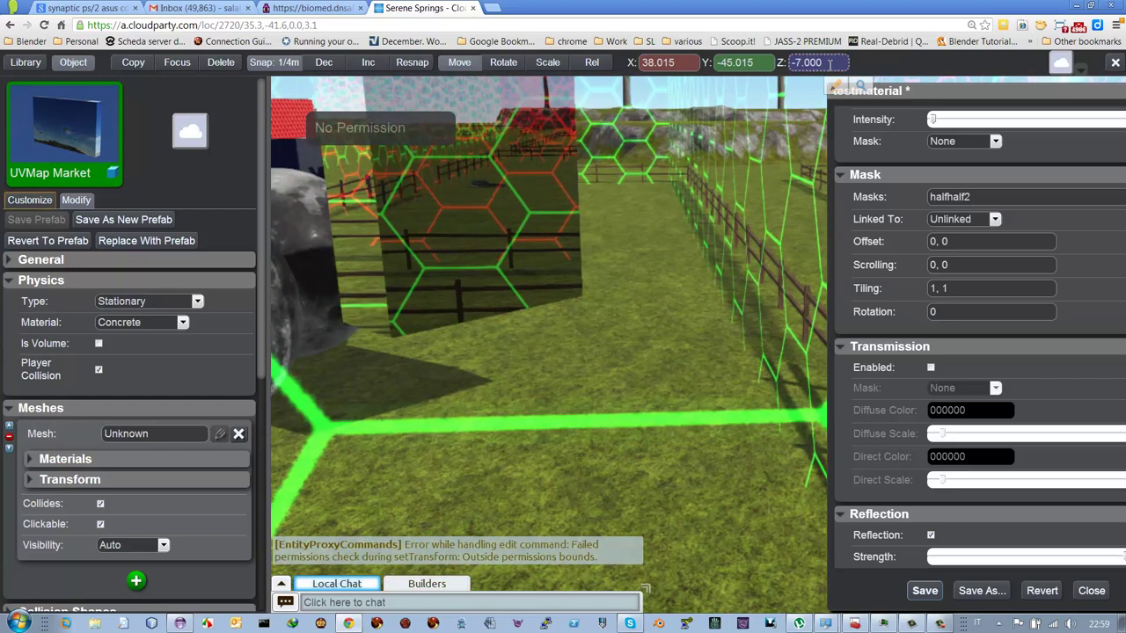
key("Escape")
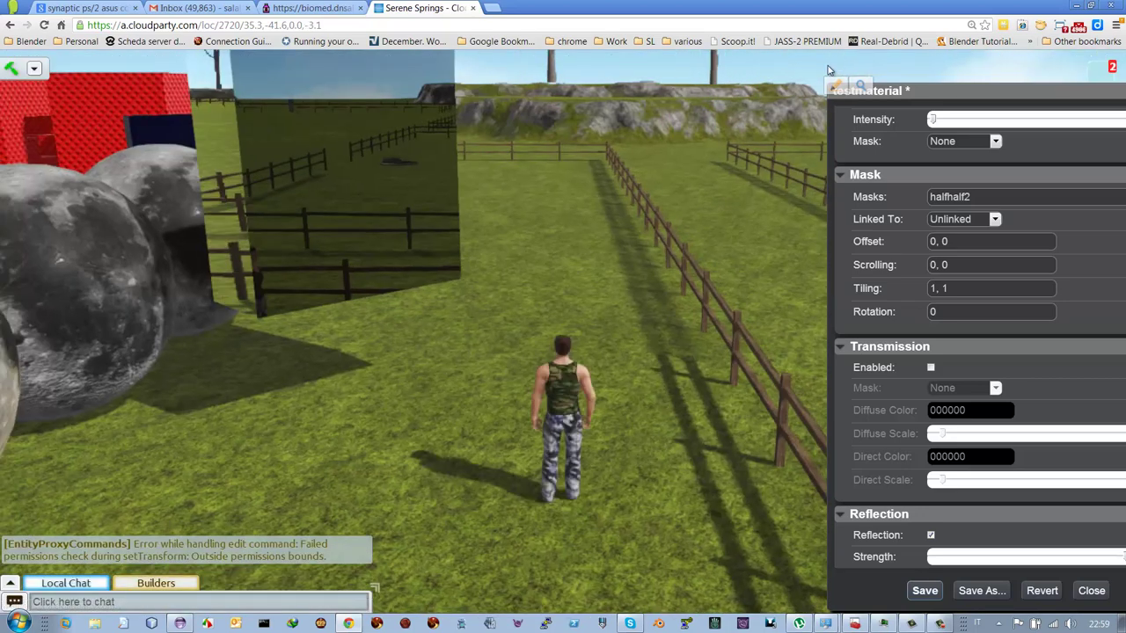
Step: Examine the tall panel's reflections of the avatar and surroundings from several viewing angles
key("Left")
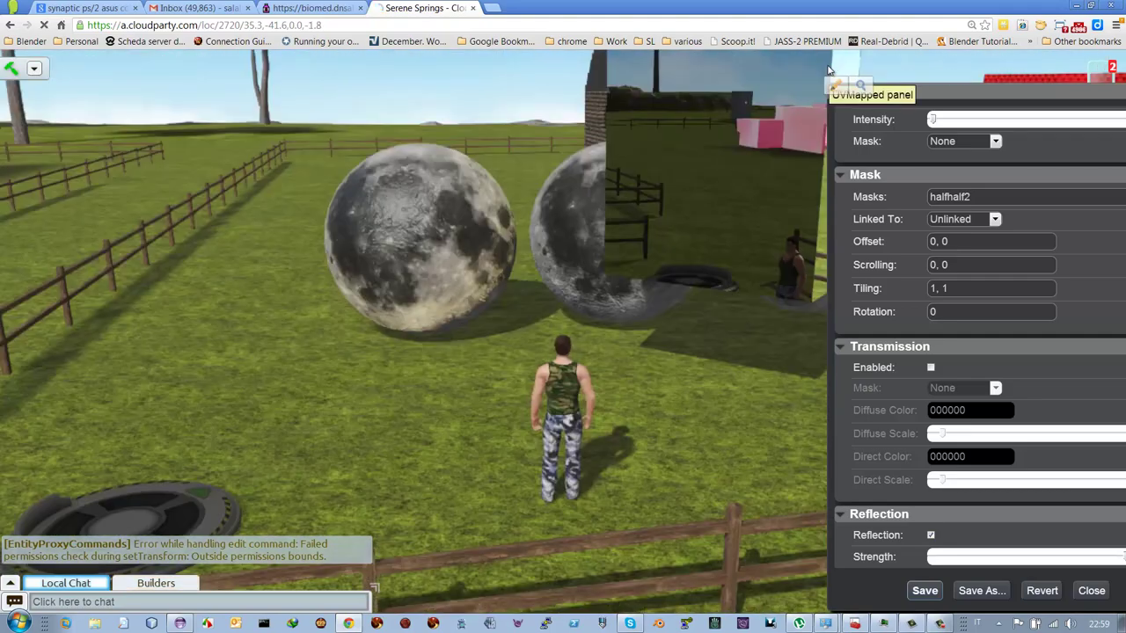
key("Right")
key("Right")
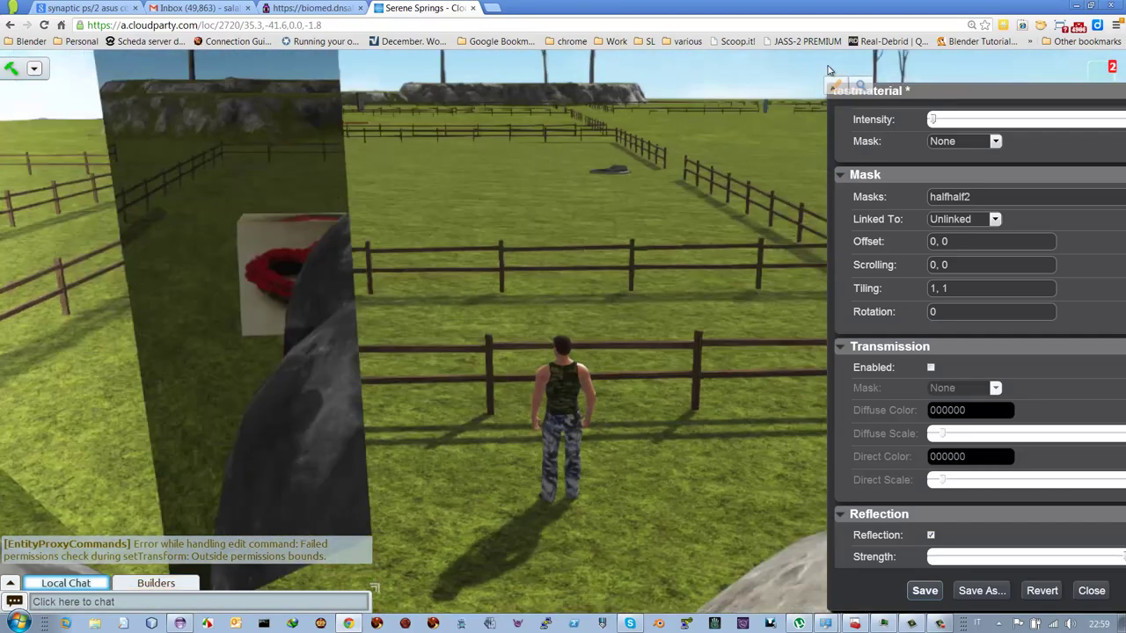
key("Left")
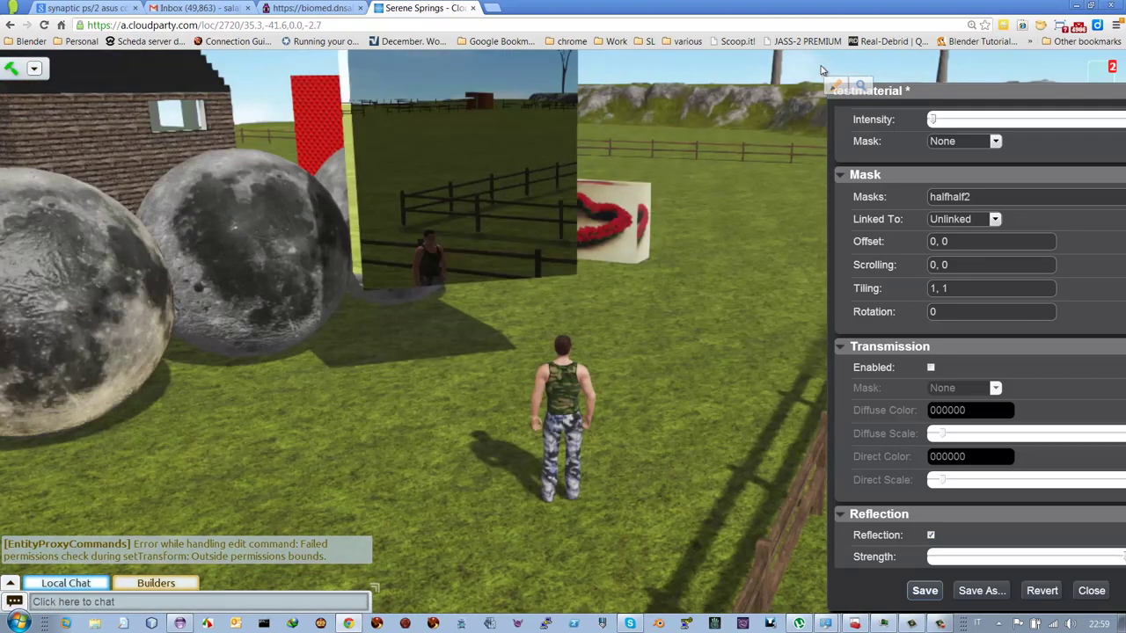
key("Left")
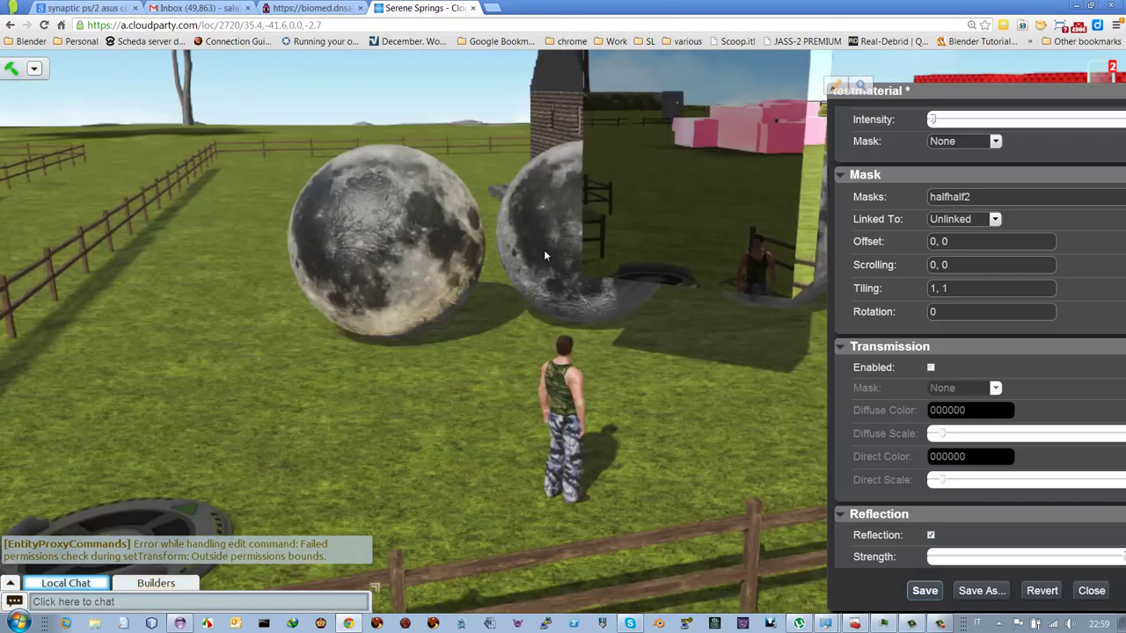
key("Right")
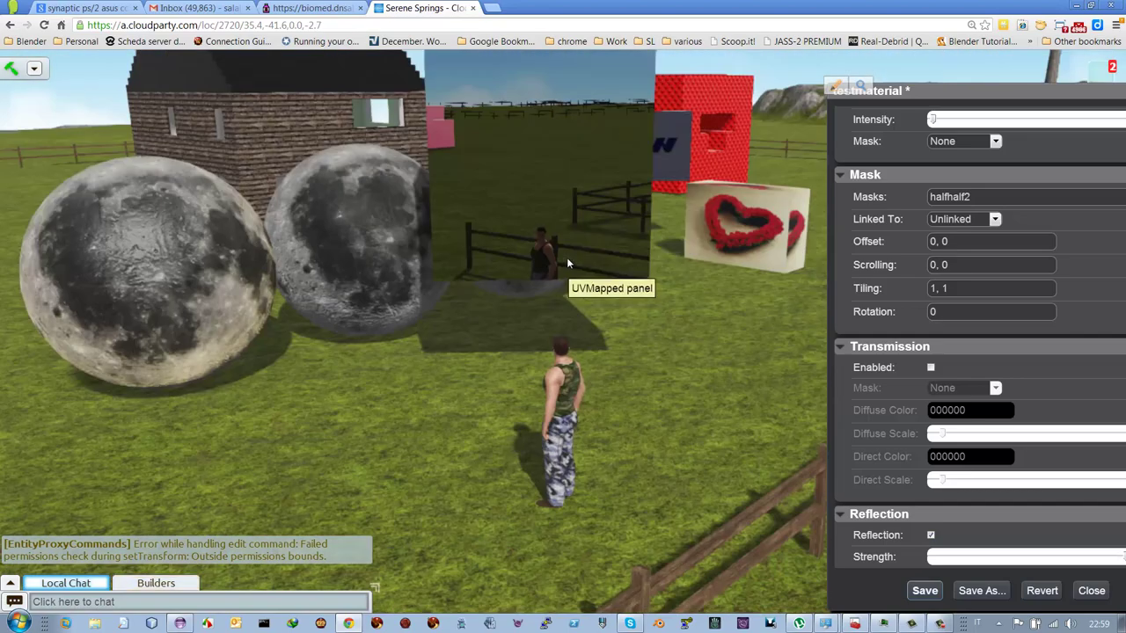